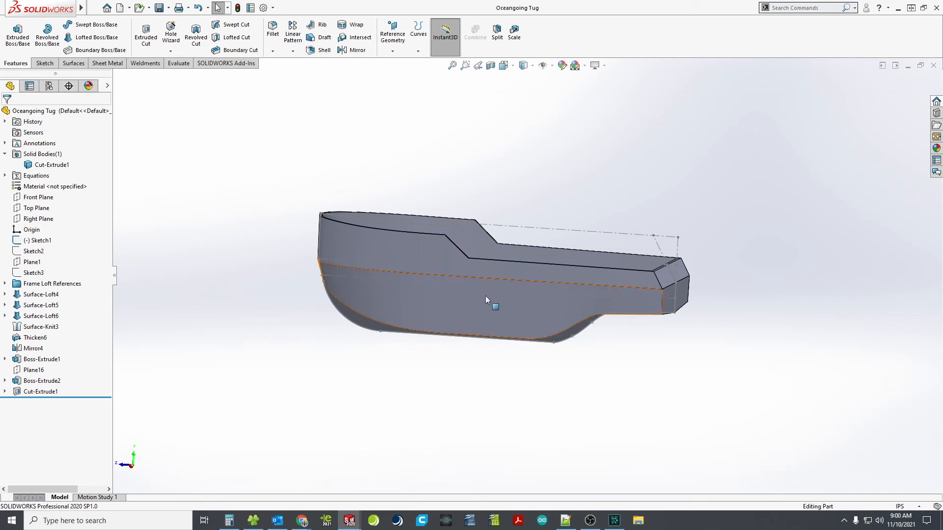
pyautogui.moveTo(484, 293)
pyautogui.mouseDown(button='middle')
pyautogui.moveTo(432, 289)
pyautogui.moveTo(469, 284)
pyautogui.mouseUp(button='middle')
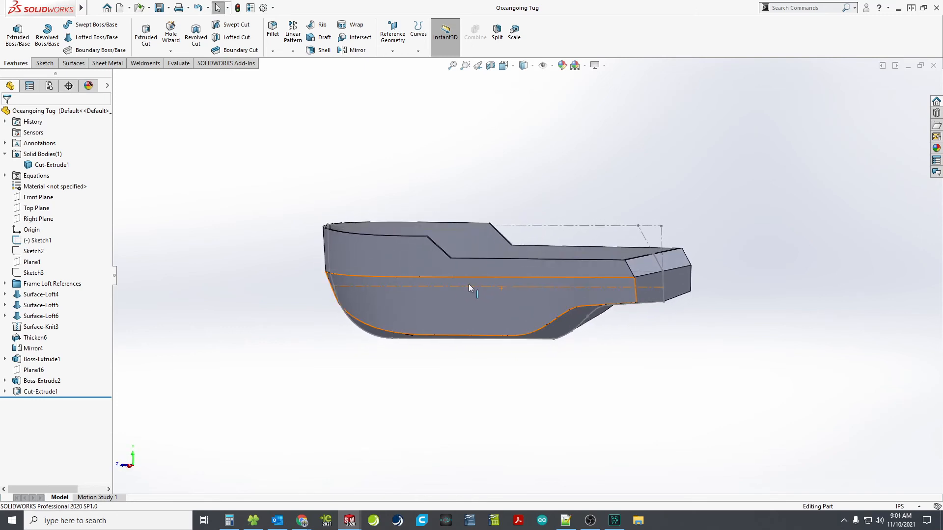
pyautogui.moveTo(438, 280); pyautogui.dragTo(420, 308, button='middle')
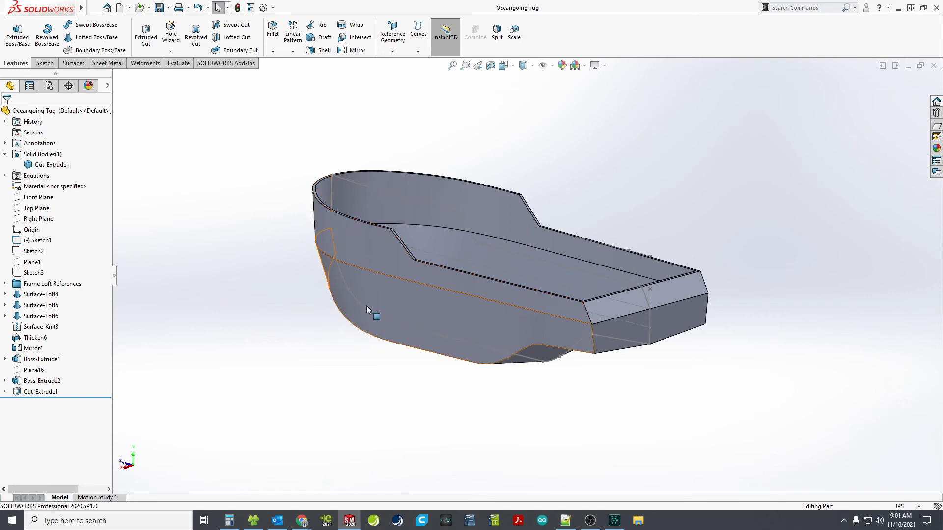
# Create a new part document and start a sketch on the Right Plane
pyautogui.click(120, 8)
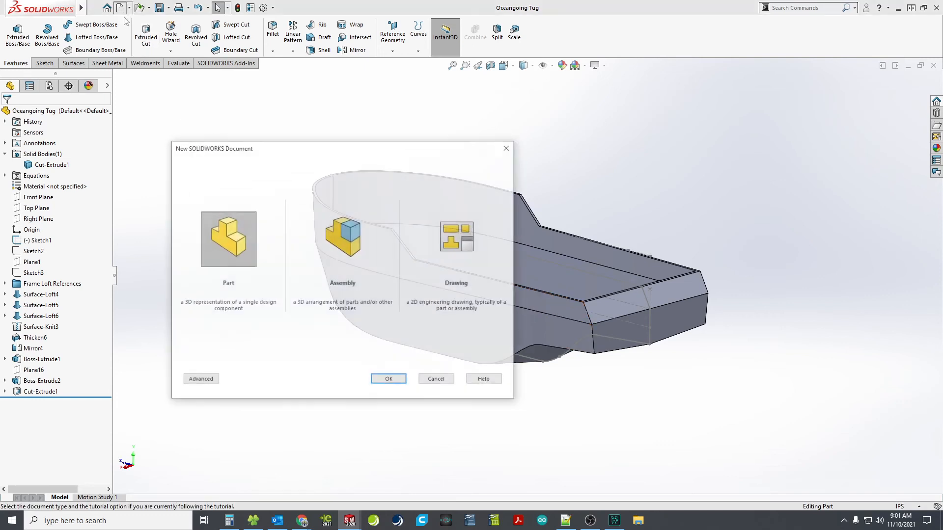
pyautogui.click(388, 378)
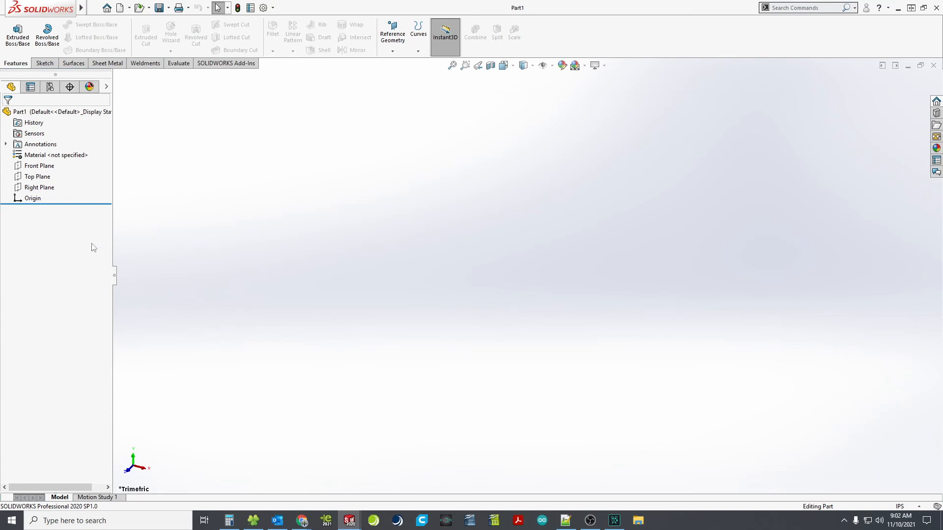
pyautogui.click(48, 190)
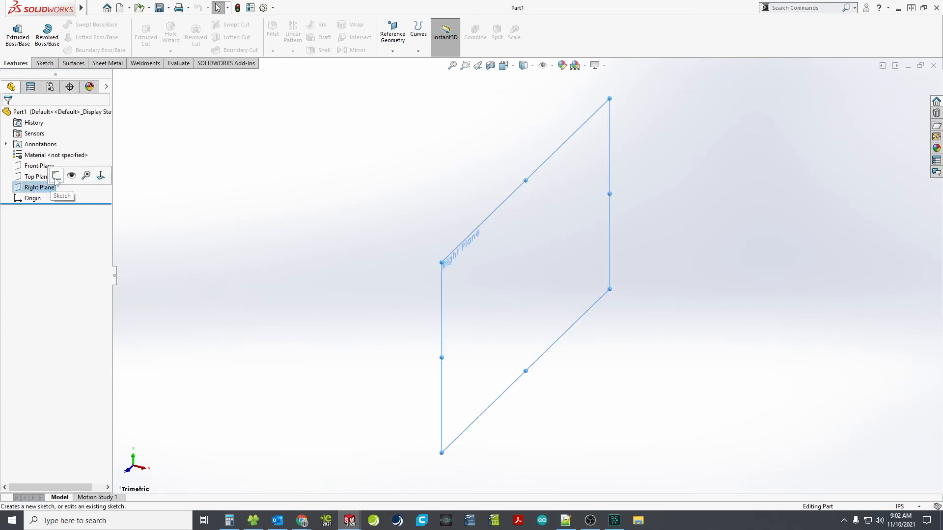
pyautogui.click(56, 175)
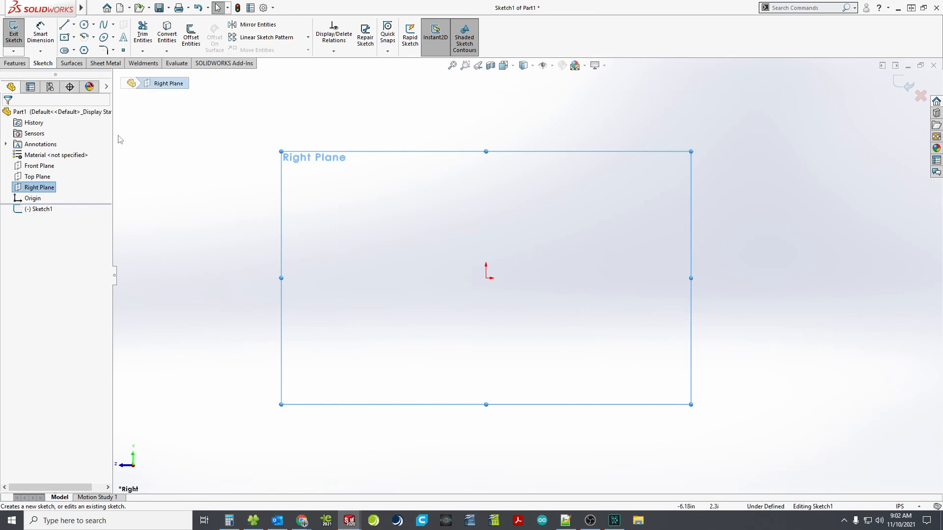
# Draw a vertical construction line about 1.41 in long up from the origin, with a long horizontal construction line from its upper end
pyautogui.moveTo(181, 192); pyautogui.dragTo(218, 167, button='right')
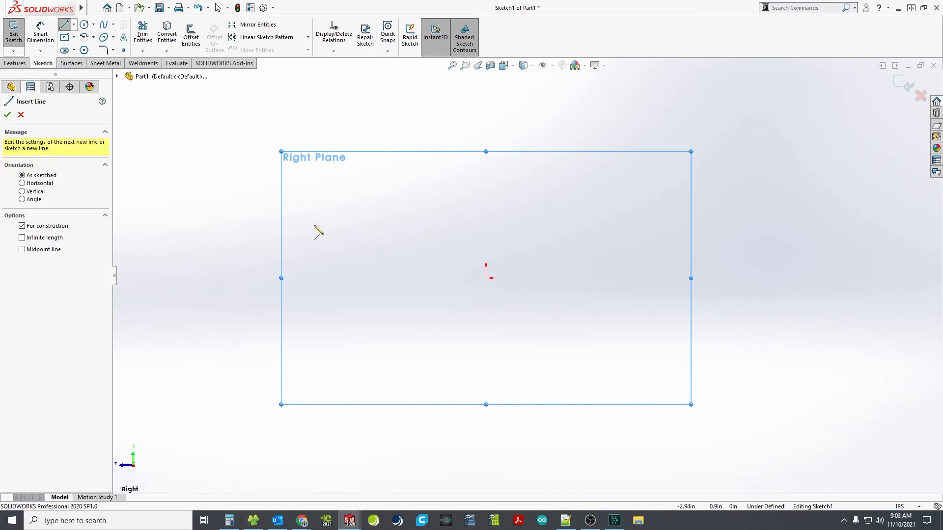
pyautogui.click(486, 278)
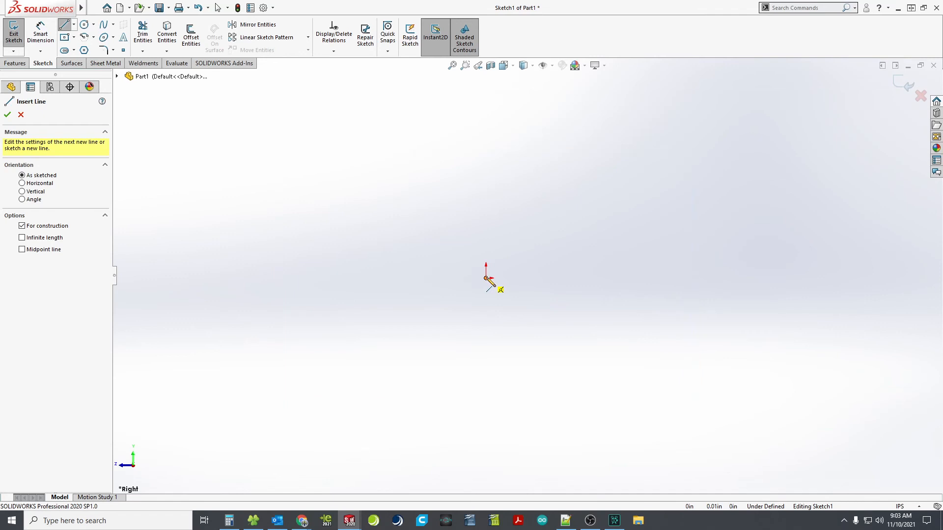
pyautogui.click(486, 196)
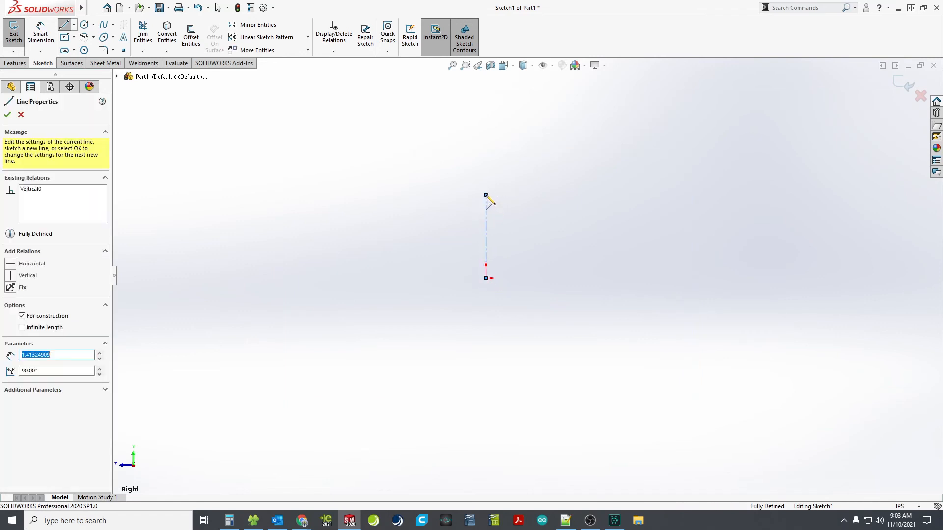
pyautogui.click(829, 196)
pyautogui.press('Escape')
pyautogui.scroll(2, 840, 240)
pyautogui.scroll(-2, 791, 235)
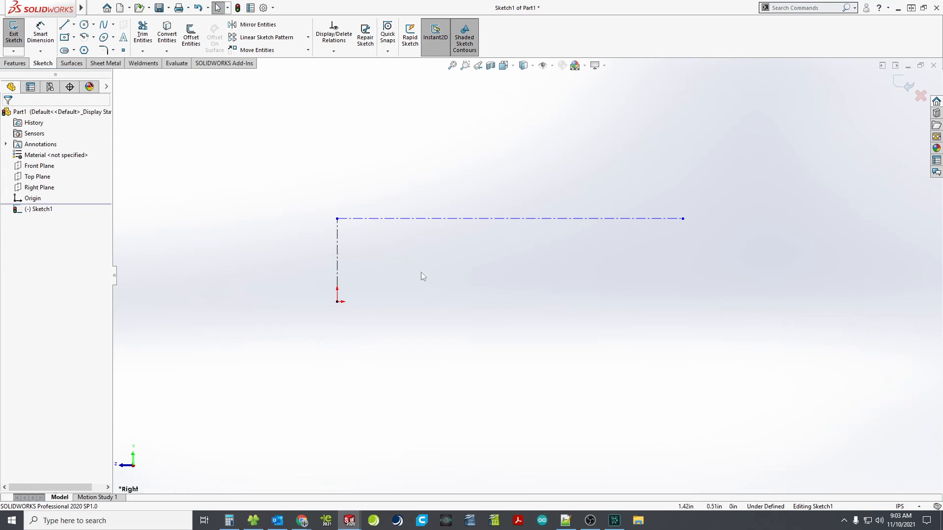
# Set the height of the vertical construction line above the origin to 12 in
pyautogui.moveTo(425, 270); pyautogui.dragTo(385, 267, button='middle')
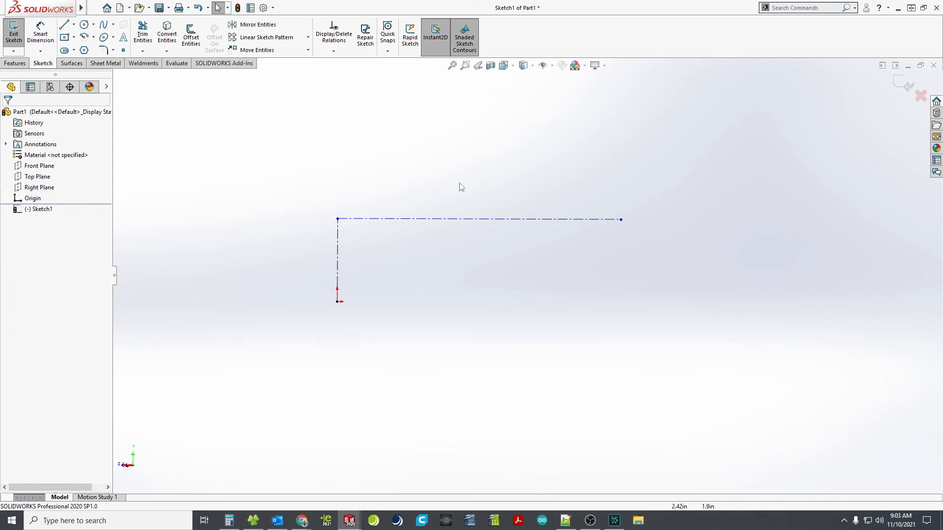
pyautogui.click(503, 66)
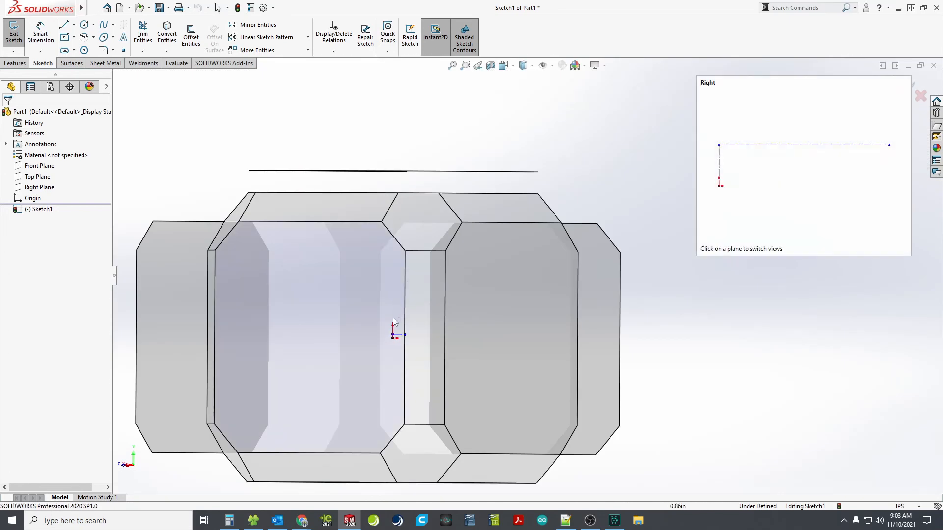
pyautogui.click(371, 324)
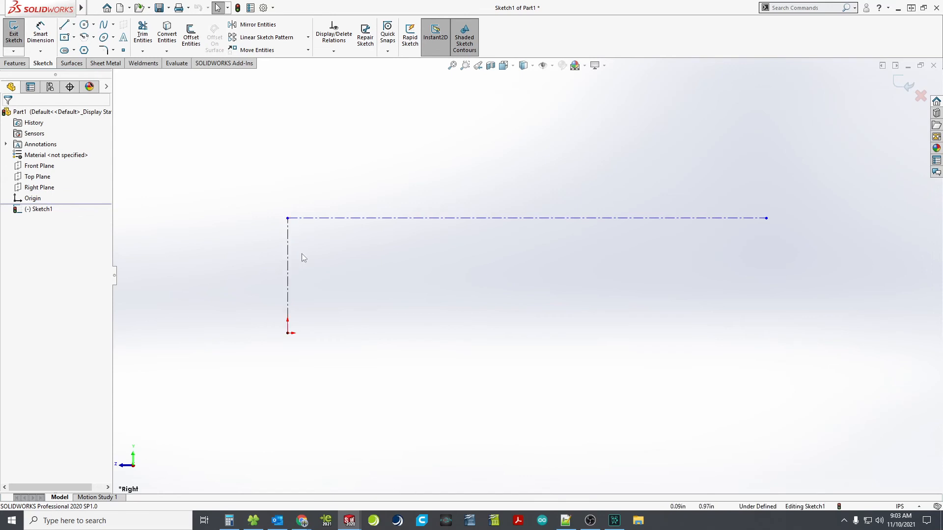
pyautogui.click(49, 32)
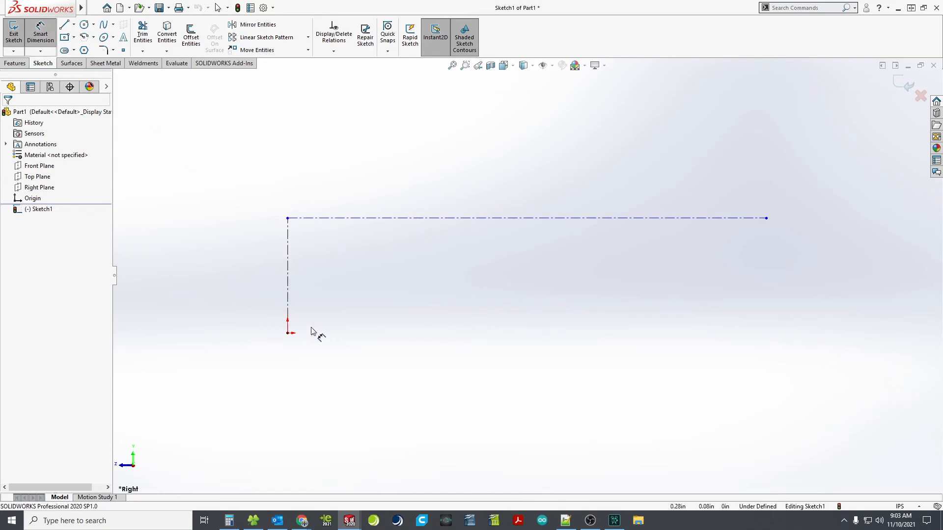
pyautogui.click(289, 333)
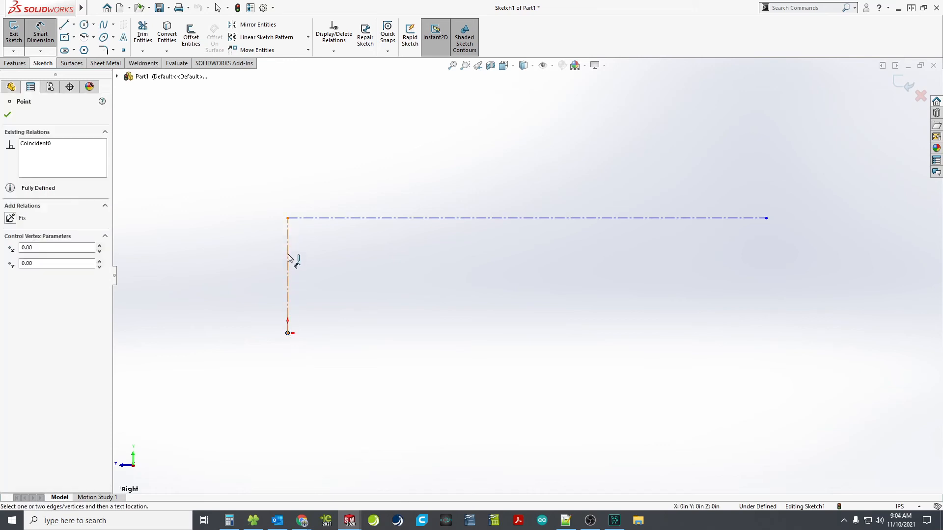
pyautogui.click(287, 218)
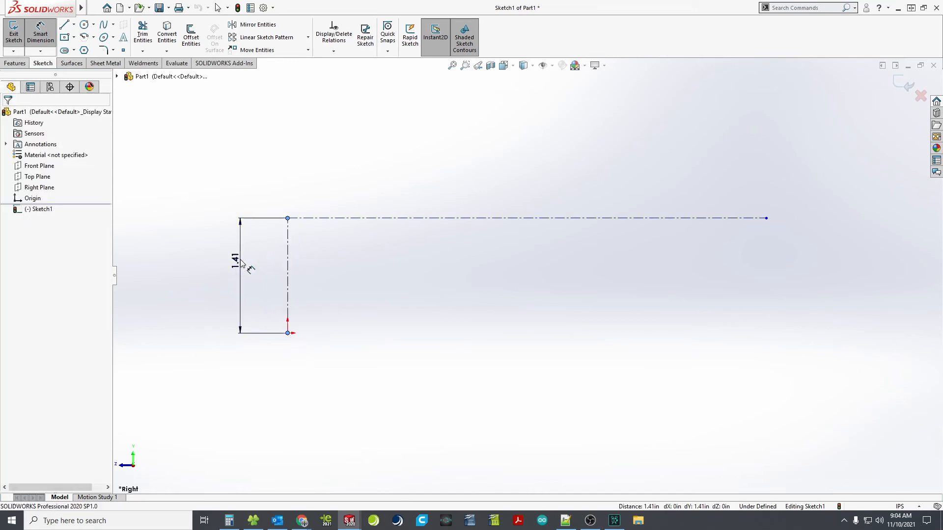
pyautogui.click(237, 259)
pyautogui.write('12')
pyautogui.press('Return')
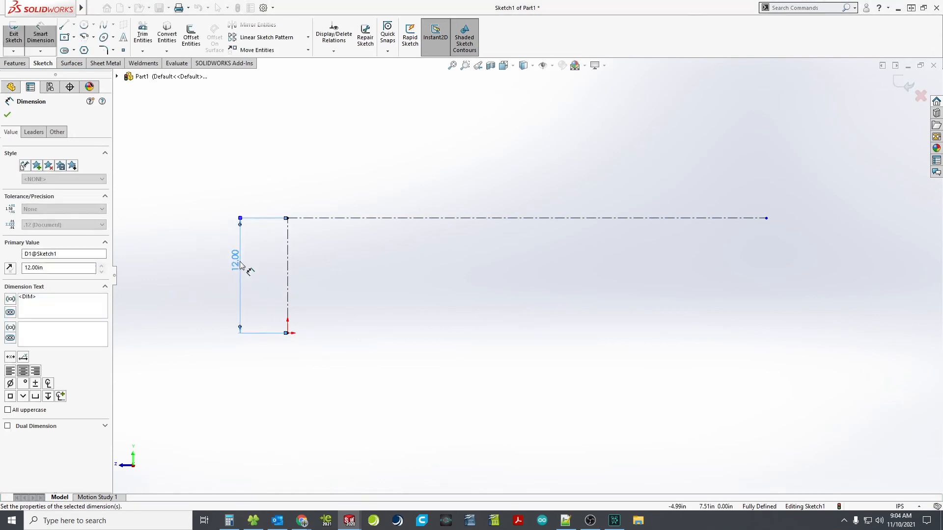
# Dimension the horizontal line's far endpoint about the vertical centerline as a doubled distance of 144 in
pyautogui.click(766, 218)
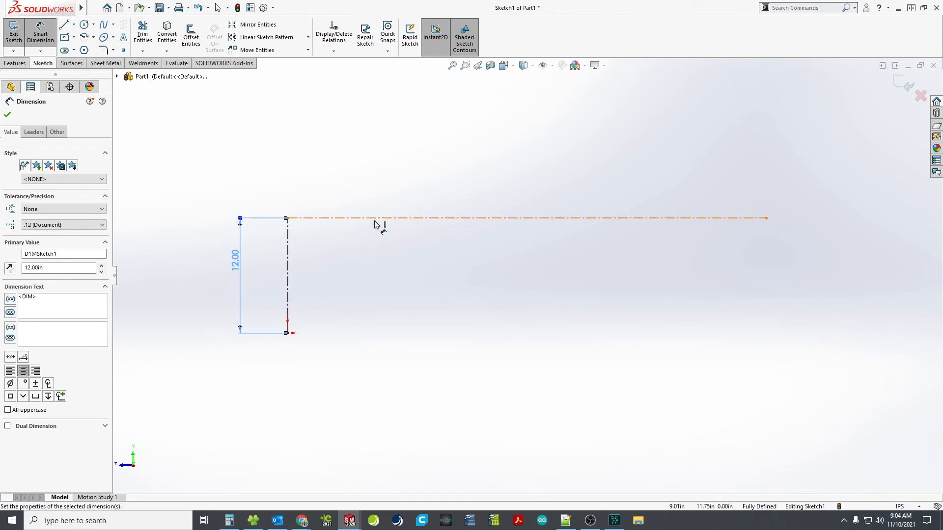
pyautogui.click(767, 219)
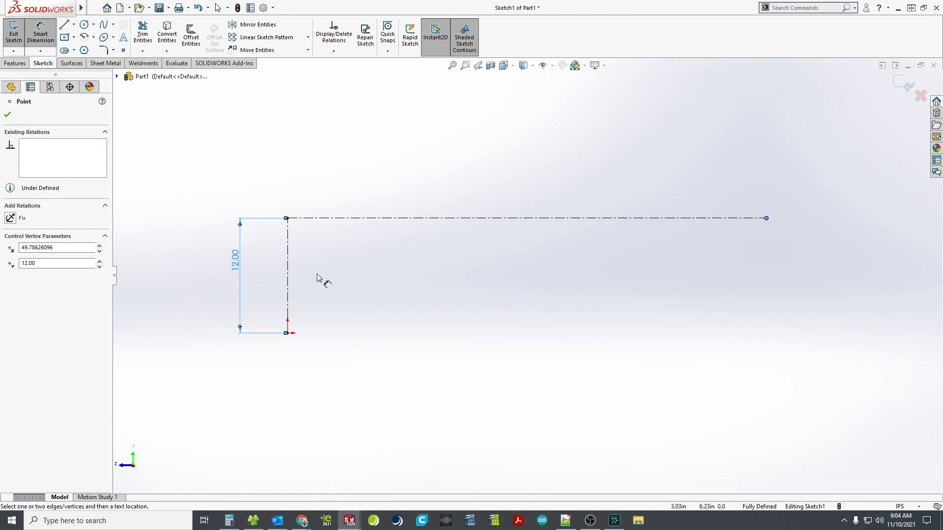
pyautogui.click(288, 258)
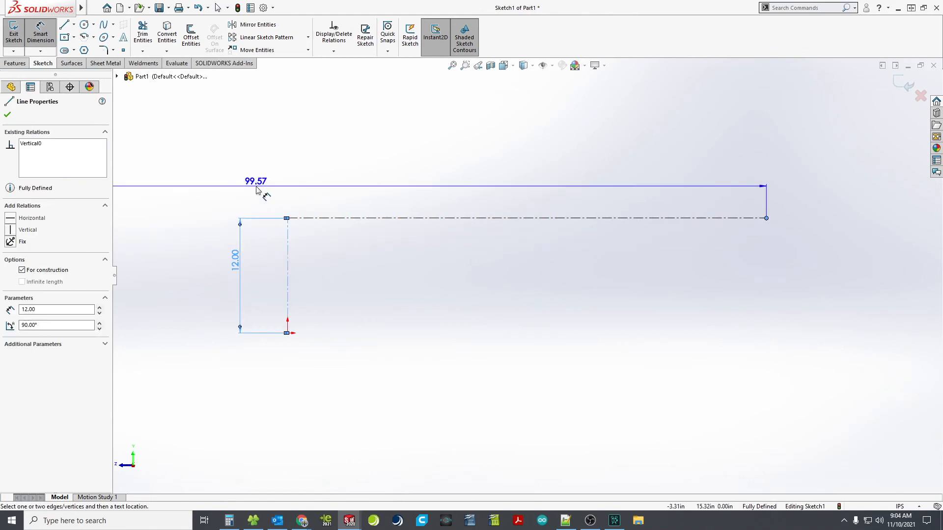
pyautogui.scroll(2, 258, 186)
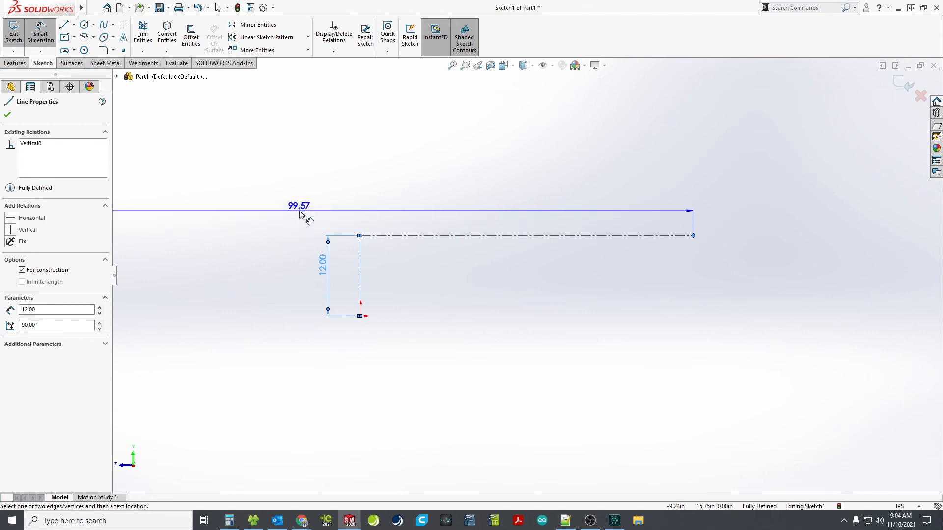
pyautogui.click(300, 212)
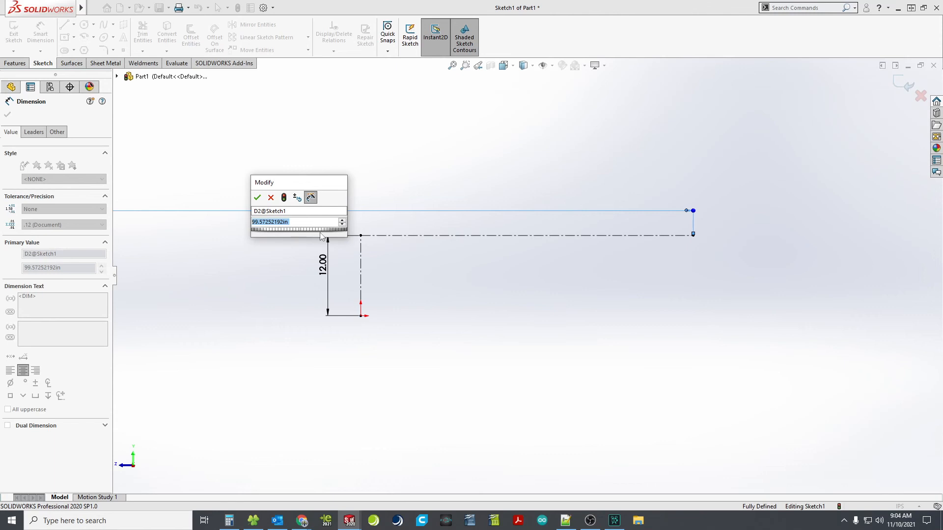
pyautogui.write('144')
pyautogui.press('Return')
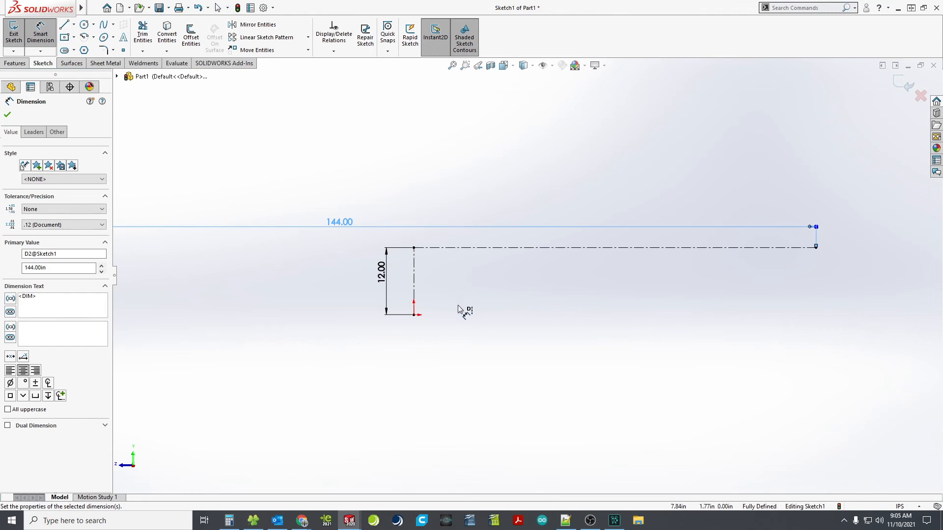
pyautogui.press('Escape')
# Sketch a three-point sagging spline above the construction lines, with its middle point directly above the vertical centerline
pyautogui.scroll(1, 457, 306)
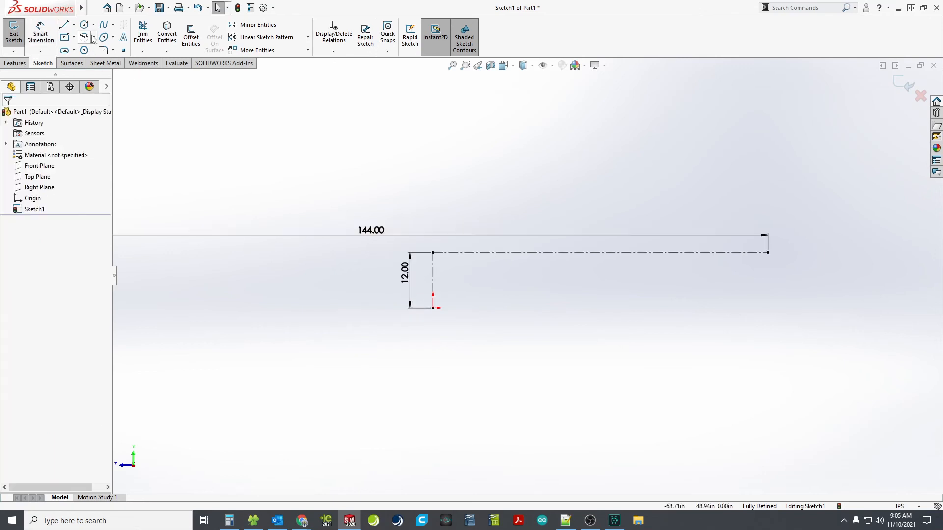
pyautogui.click(104, 26)
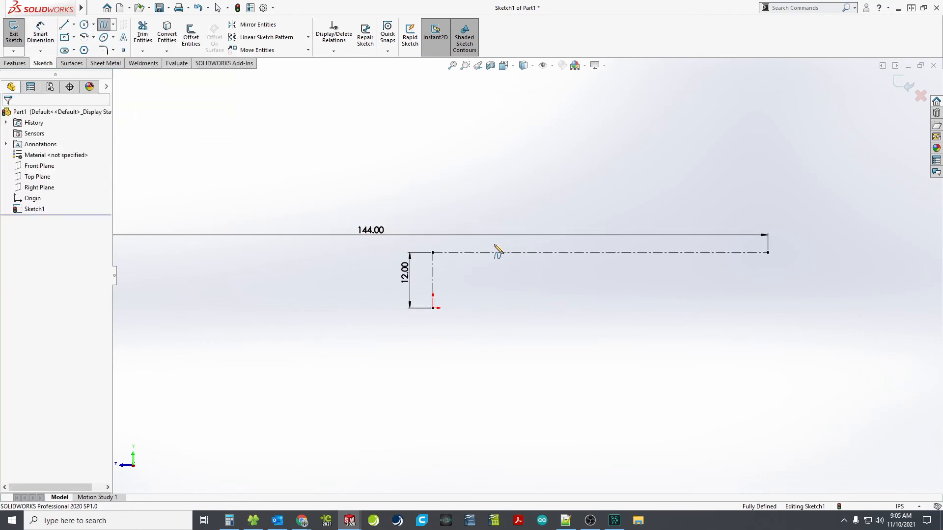
pyautogui.click(768, 203)
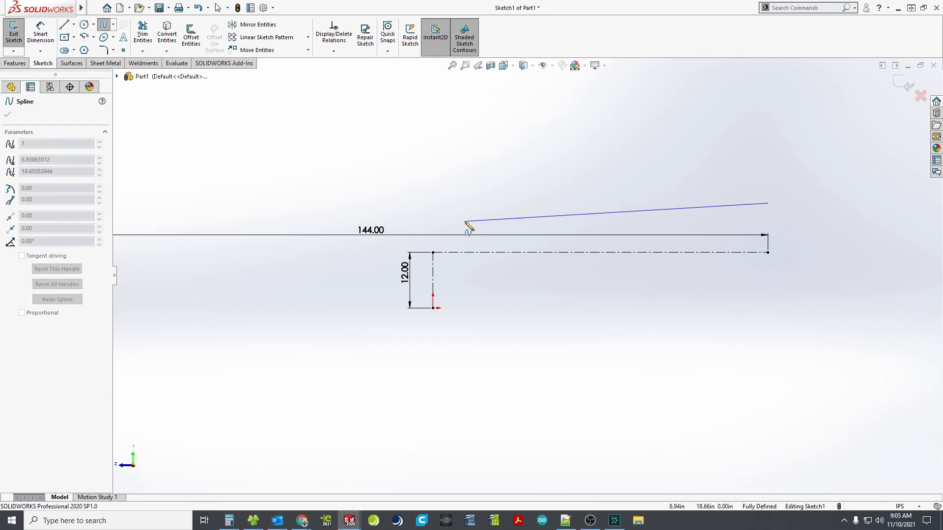
pyautogui.click(433, 222)
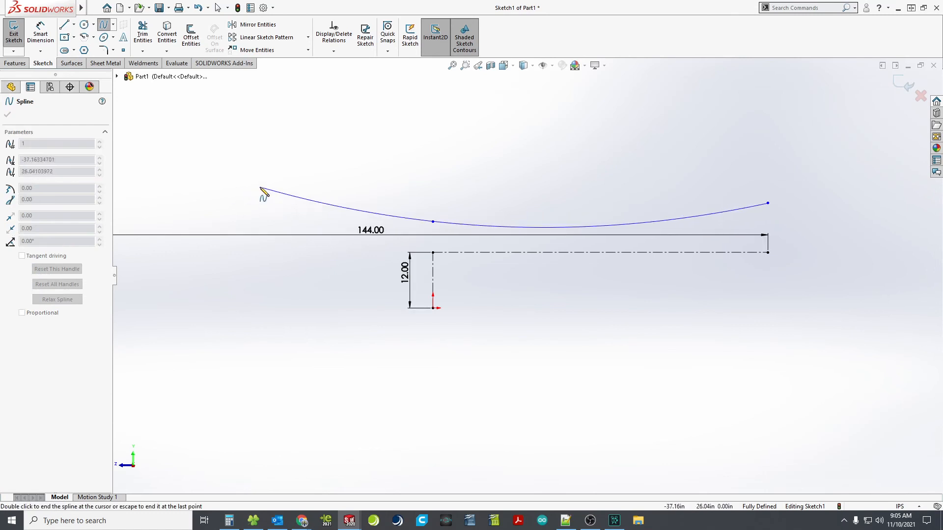
pyautogui.click(128, 199)
pyautogui.press('Escape')
# Make the two spline endpoints symmetric about the vertical centerline
pyautogui.scroll(1, 300, 296)
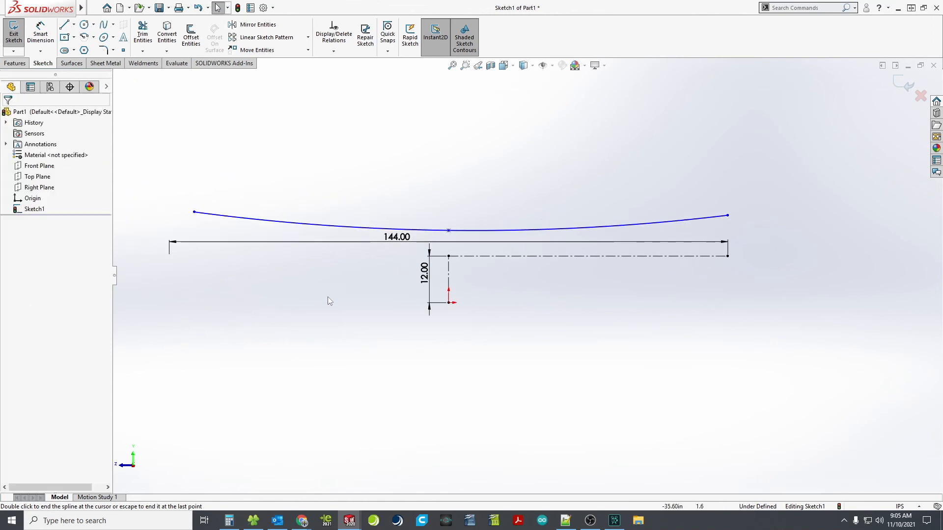
pyautogui.click(194, 212)
pyautogui.keyDown('ctrl'); pyautogui.click(448, 282); pyautogui.keyUp('ctrl')
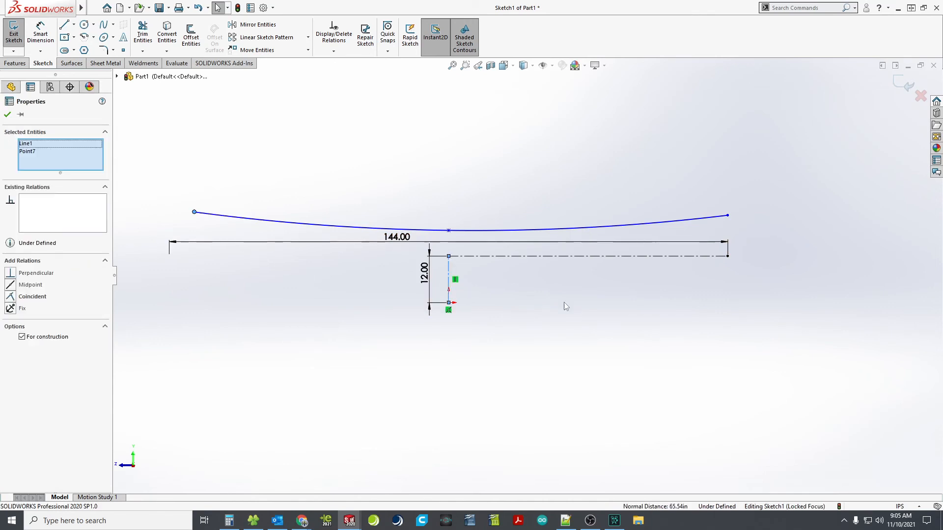
pyautogui.keyDown('ctrl'); pyautogui.click(727, 215); pyautogui.keyUp('ctrl')
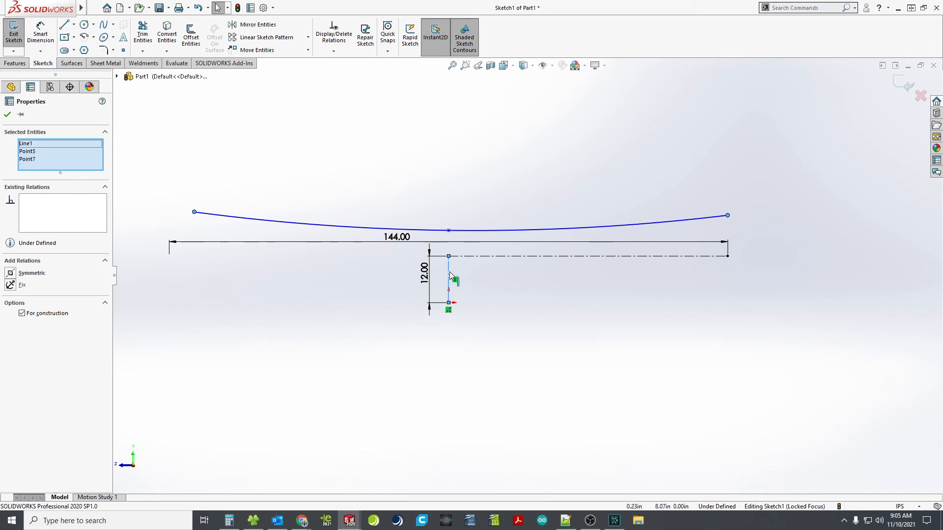
pyautogui.click(11, 273)
pyautogui.click(368, 302)
# Move the spline's left endpoint outward and upward to about X -67 in, Y 25.92 in
pyautogui.moveTo(194, 211)
pyautogui.mouseDown()
pyautogui.moveTo(195, 246)
pyautogui.moveTo(194, 164)
pyautogui.moveTo(204, 154)
pyautogui.moveTo(120, 150)
pyautogui.moveTo(137, 217)
pyautogui.moveTo(147, 165)
pyautogui.moveTo(316, 227)
pyautogui.moveTo(189, 202)
pyautogui.mouseUp()
pyautogui.scroll(1, 483, 265)
pyautogui.scroll(-2, 600, 276)
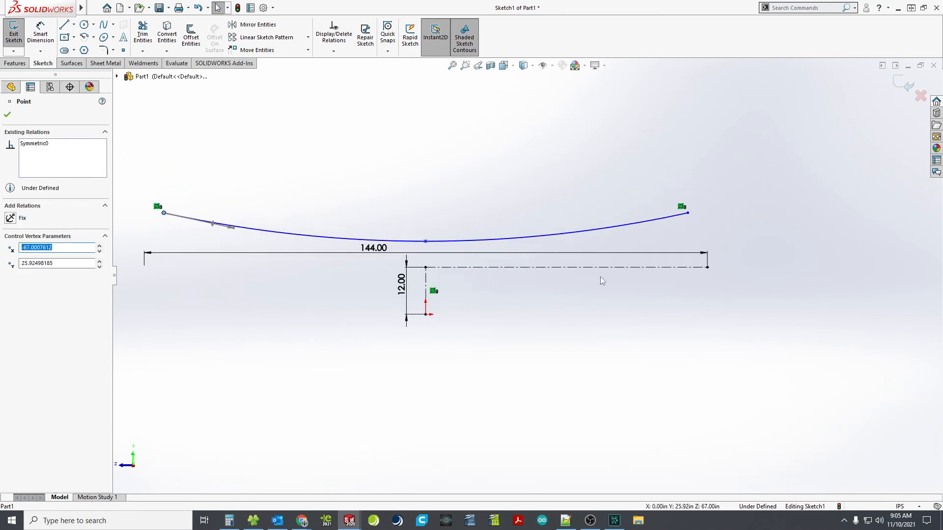
pyautogui.click(557, 320)
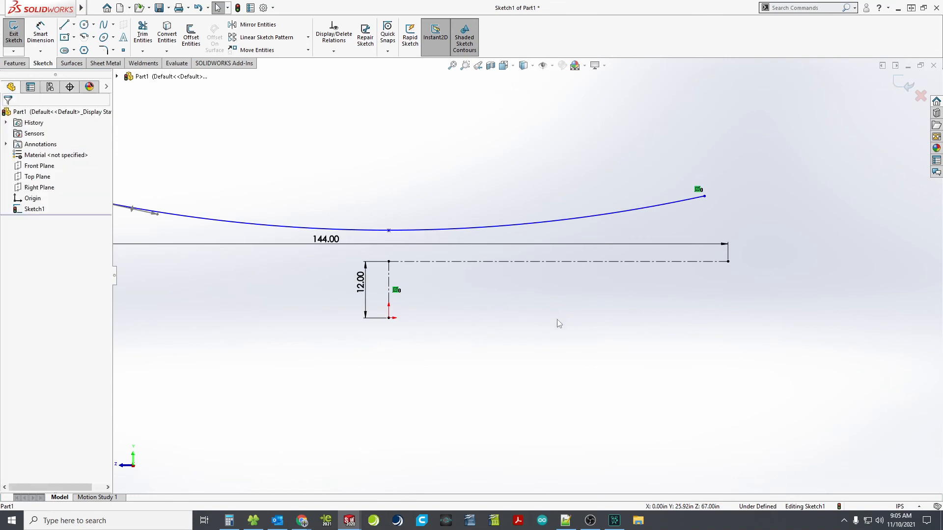
# Join the spline's middle point to the upper end of the vertical centerline
pyautogui.click(388, 262)
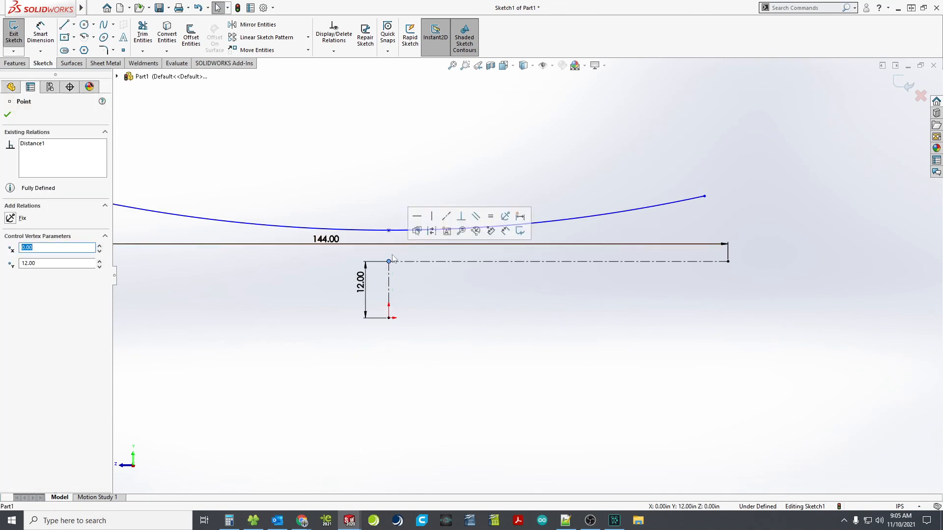
pyautogui.keyDown('ctrl'); pyautogui.click(388, 231); pyautogui.keyUp('ctrl')
pyautogui.click(445, 191)
pyautogui.click(502, 322)
# Align the spline's right endpoint vertically with the outer end of the horizontal construction line
pyautogui.scroll(2, 624, 267)
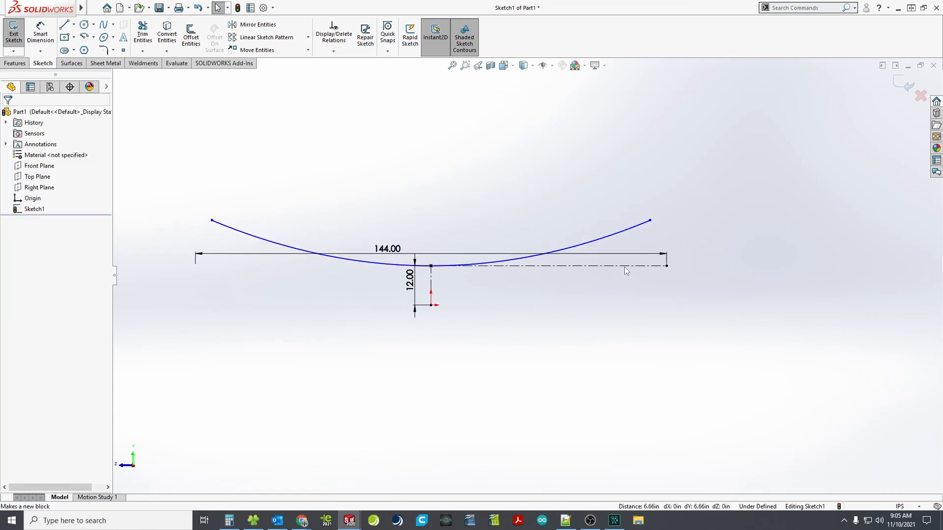
pyautogui.click(650, 222)
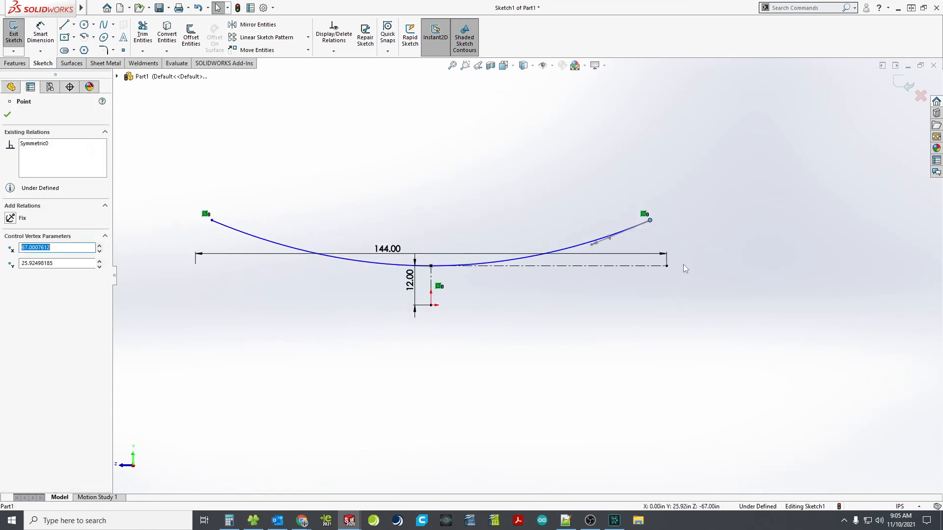
pyautogui.keyDown('ctrl'); pyautogui.click(666, 266); pyautogui.keyUp('ctrl')
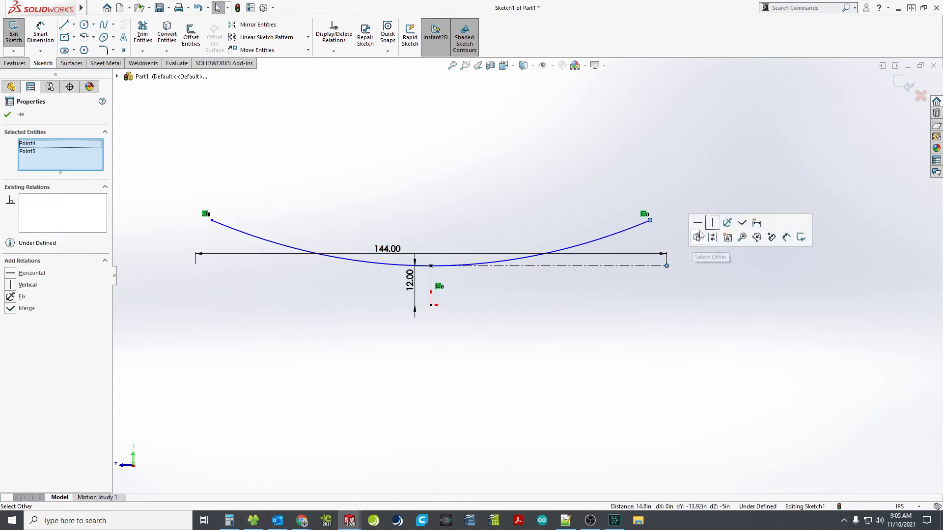
pyautogui.click(722, 219)
pyautogui.click(692, 342)
# Lower the spline's left endpoint to about Y 16.29 in to flatten the curve
pyautogui.moveTo(196, 220); pyautogui.dragTo(191, 253)
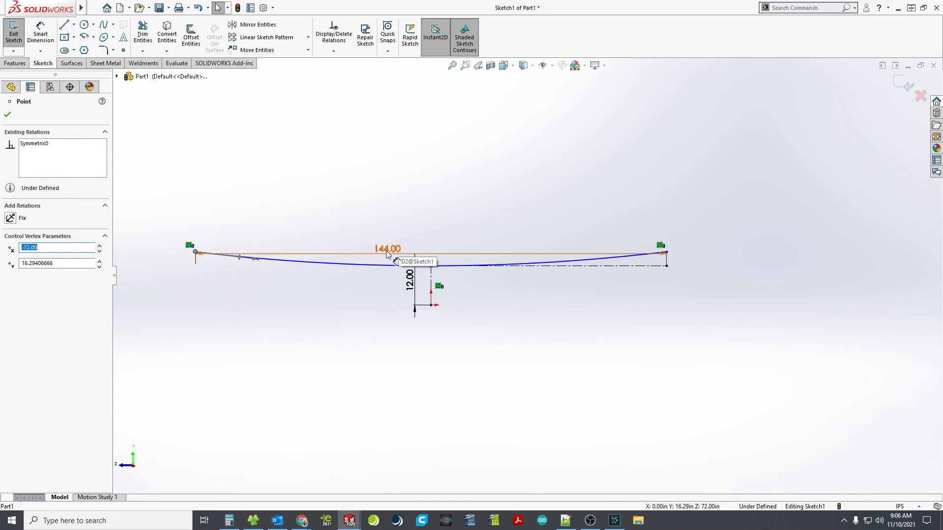
pyautogui.scroll(1, 323, 244)
pyautogui.scroll(-2, 471, 252)
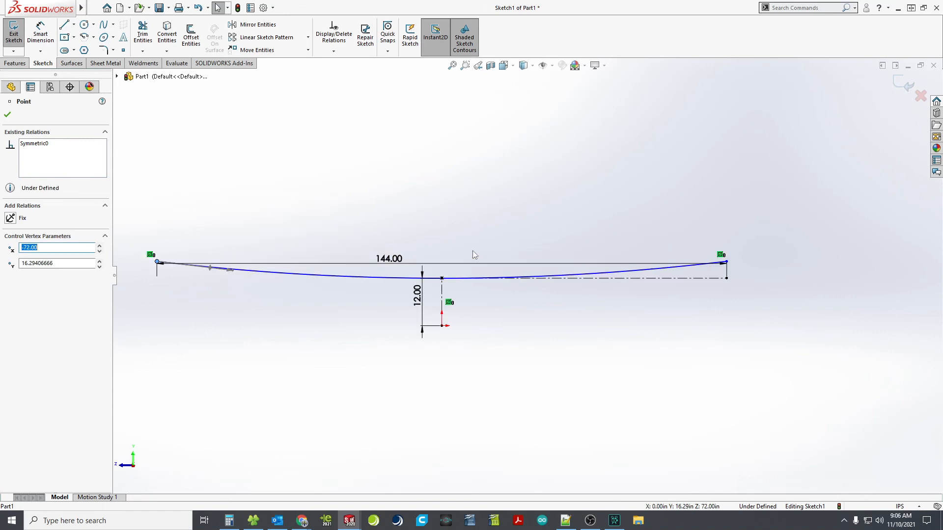
# Dimension the spline's right endpoint 4 in above the outer end of the horizontal construction line
pyautogui.click(38, 35)
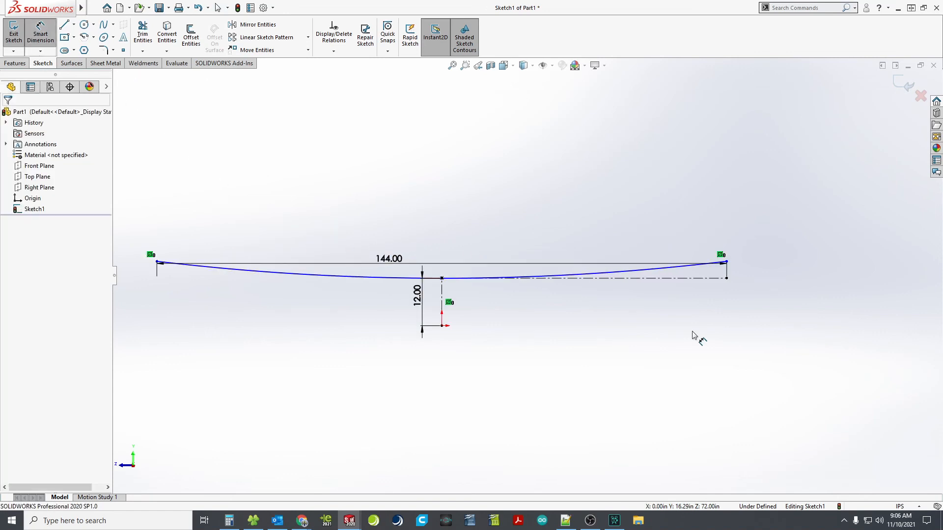
pyautogui.click(727, 278)
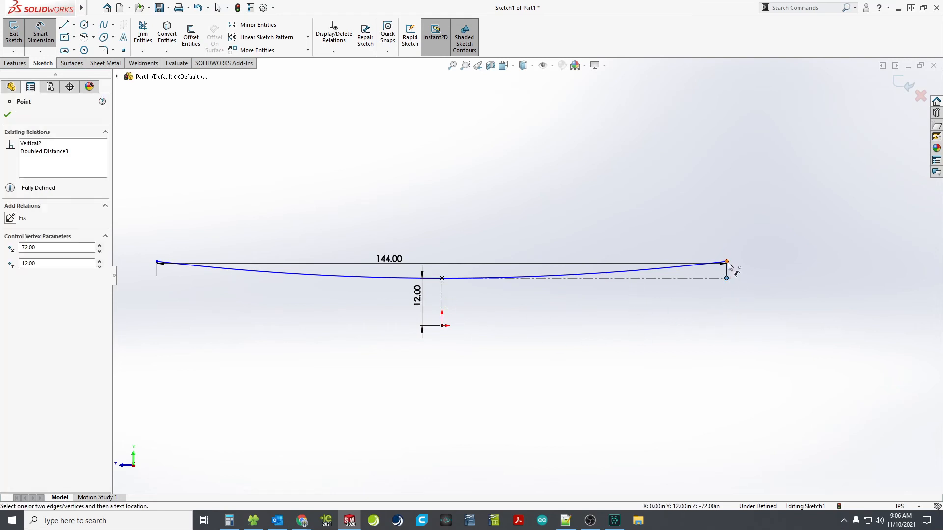
pyautogui.click(727, 262)
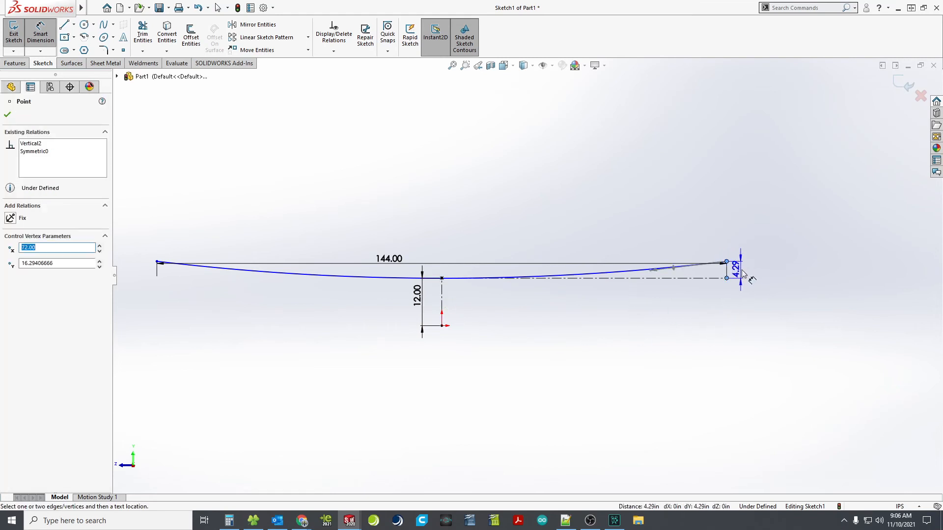
pyautogui.click(764, 244)
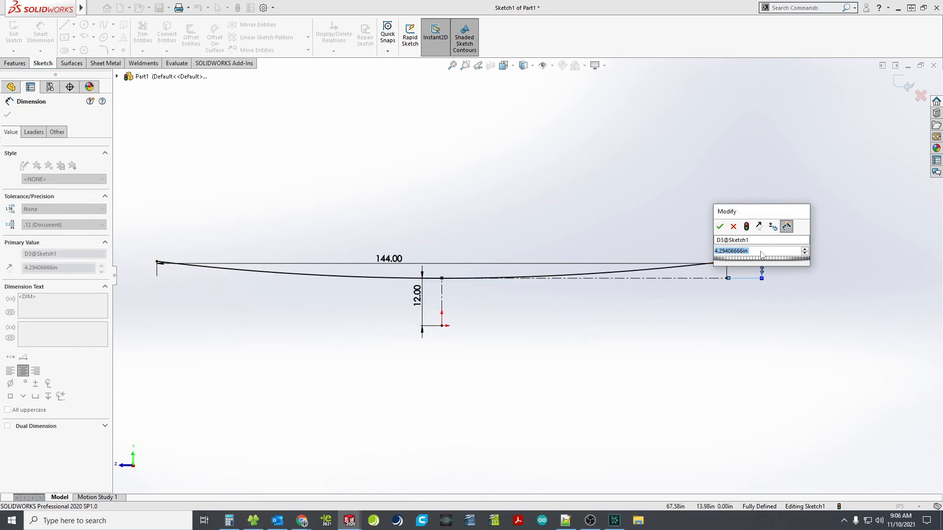
pyautogui.write('4')
pyautogui.press('Return')
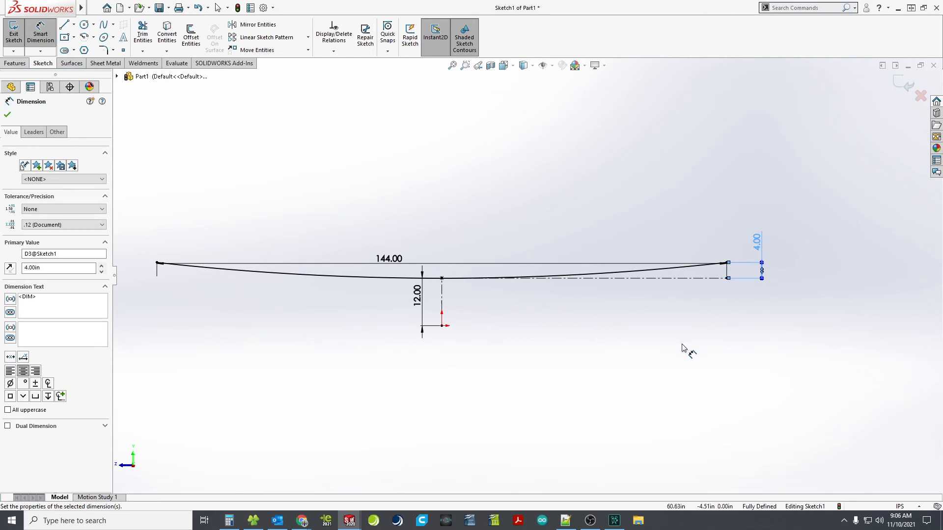
pyautogui.click(633, 363)
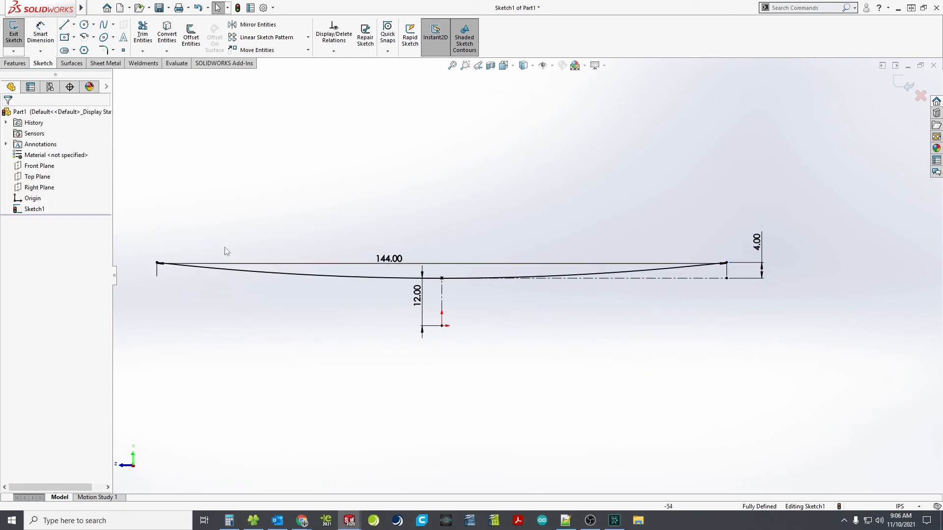
# Sketch a line from the upper spline's right endpoint slanting down and inward to about X 68.69 in, Y 3.06 in
pyautogui.click(63, 25)
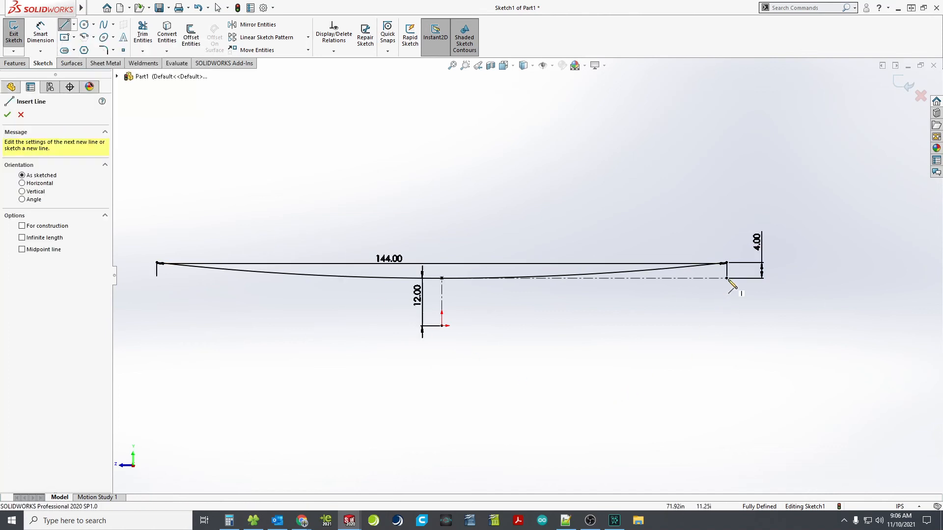
pyautogui.click(726, 264)
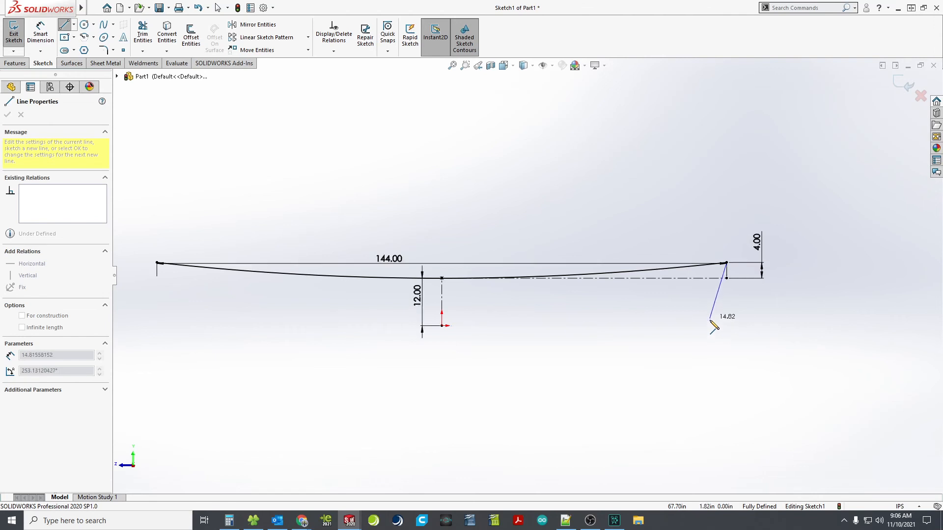
pyautogui.click(710, 325)
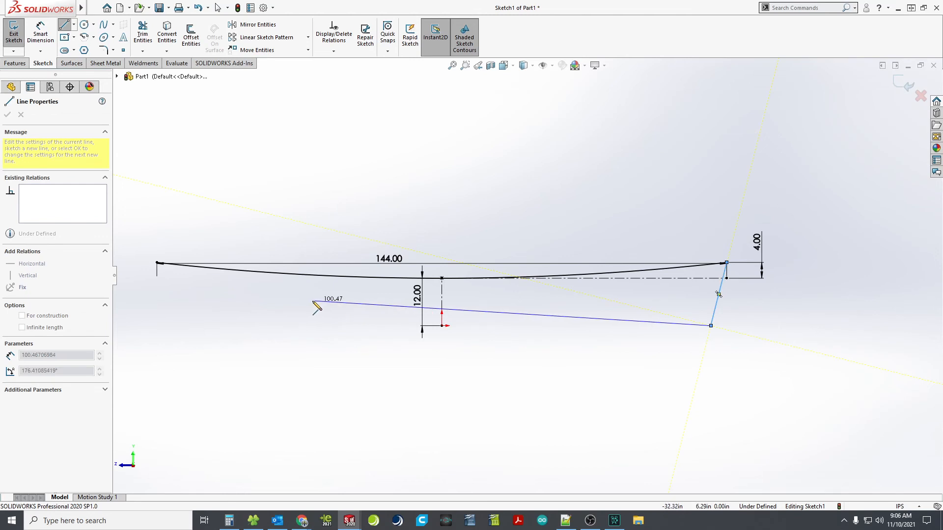
pyautogui.press('Escape')
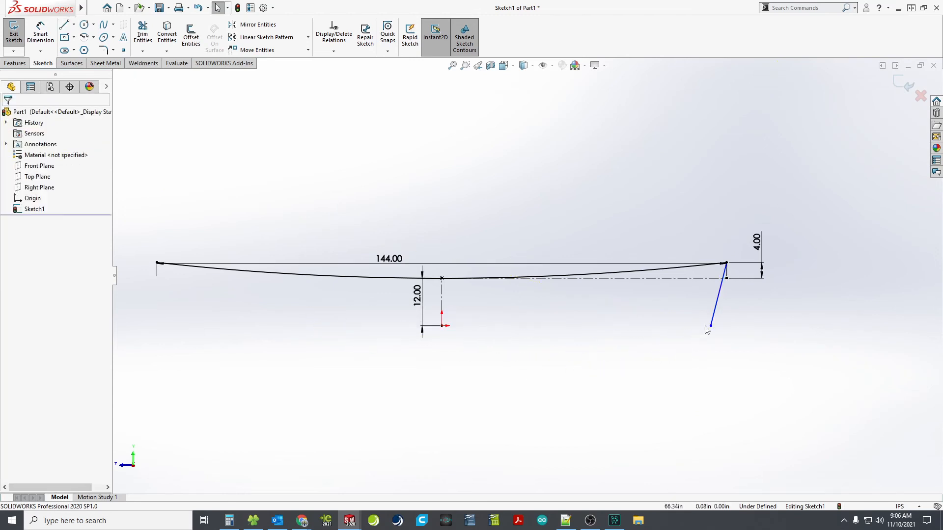
pyautogui.moveTo(710, 326); pyautogui.dragTo(713, 313)
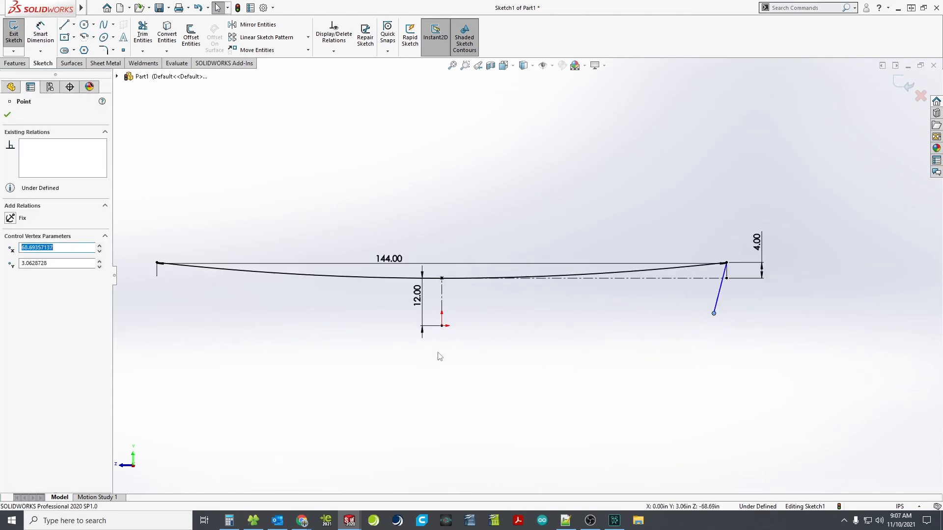
pyautogui.click(195, 156)
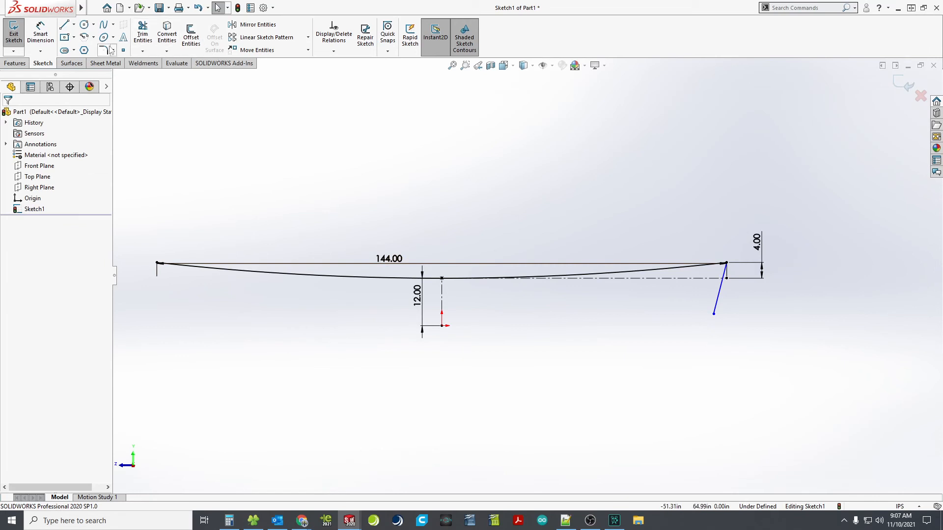
# Sketch a bottom spline from the slanted line's lower end through the origin to about X -63.35 in, Y 3.06 in
pyautogui.click(103, 24)
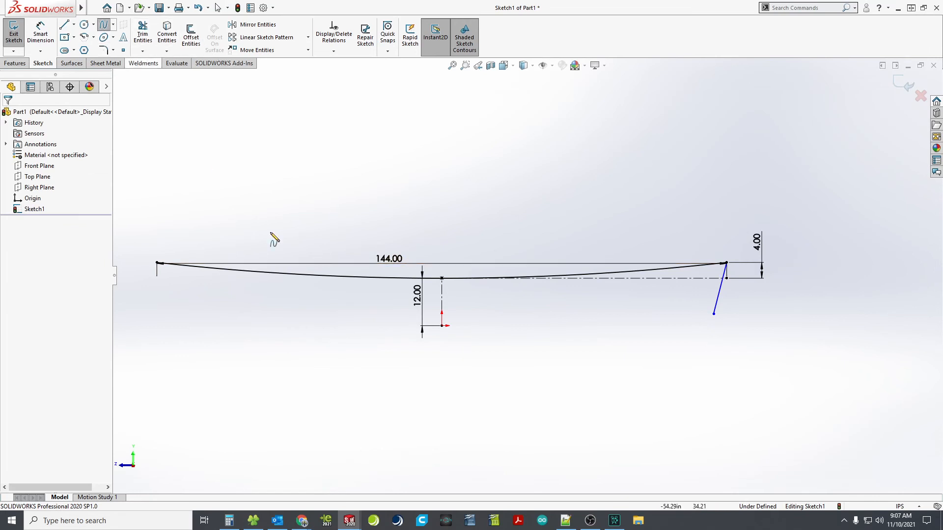
pyautogui.click(713, 313)
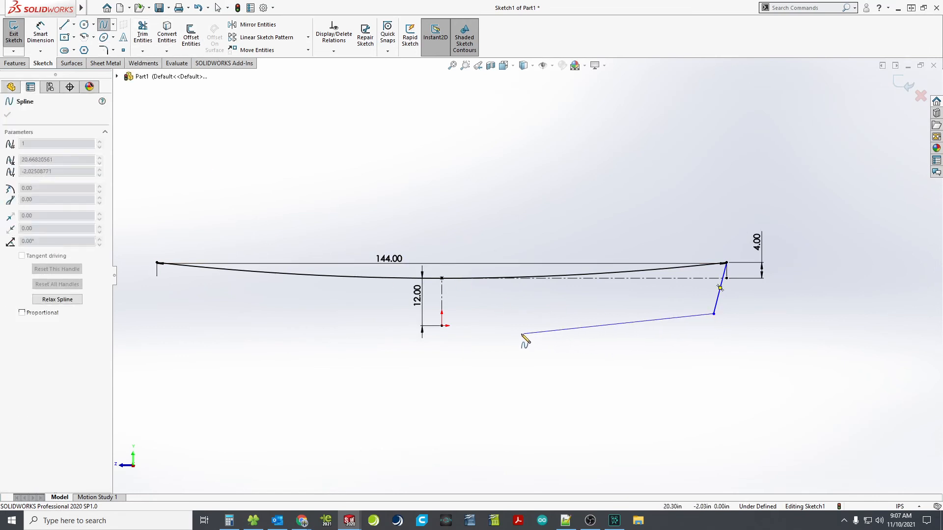
pyautogui.click(442, 326)
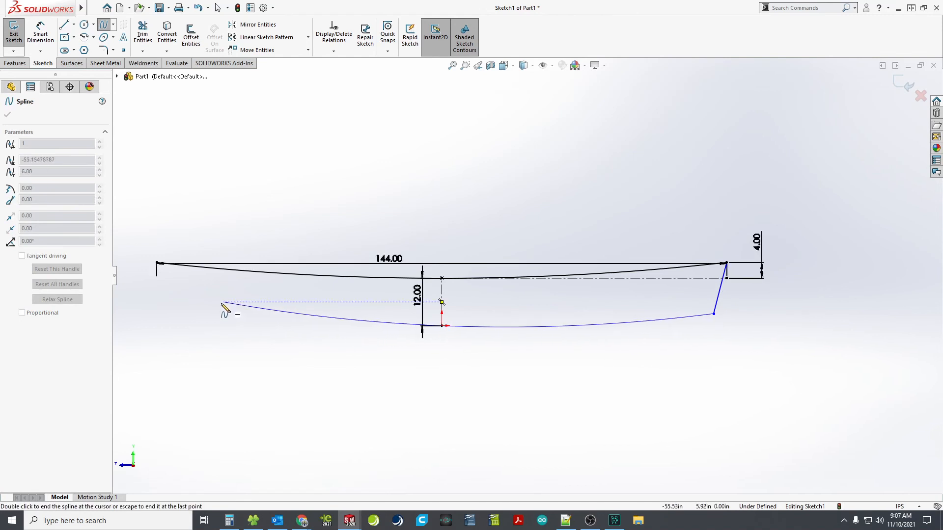
pyautogui.doubleClick(192, 314)
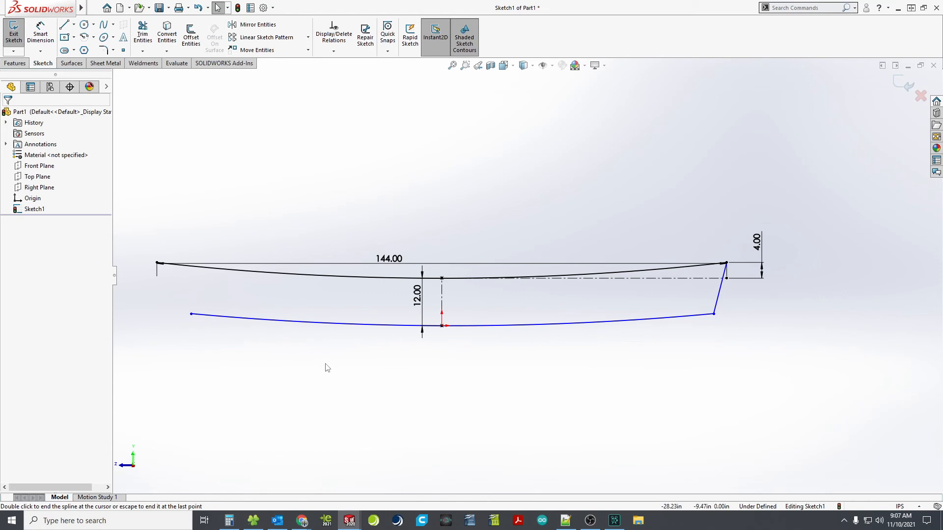
# Make the bottom spline's two endpoints symmetric about the vertical centerline
pyautogui.click(191, 314)
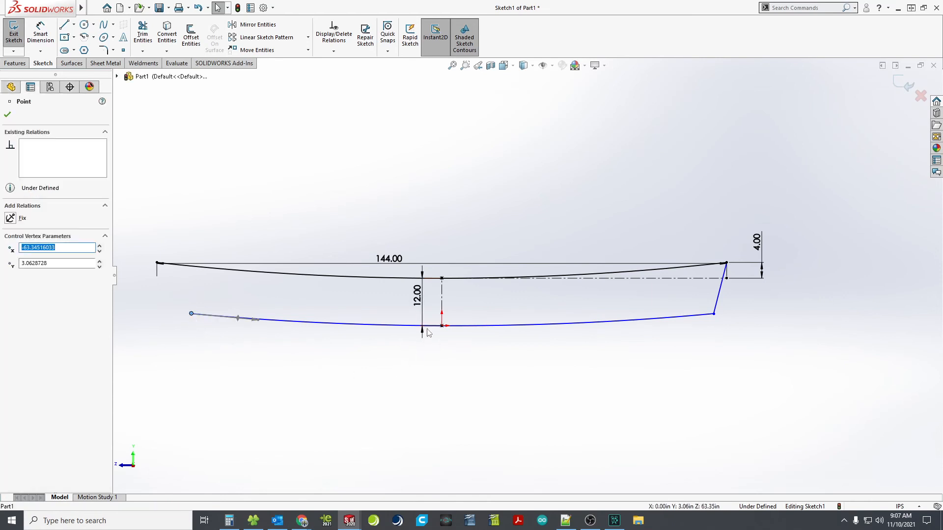
pyautogui.keyDown('ctrl'); pyautogui.click(442, 300); pyautogui.keyUp('ctrl')
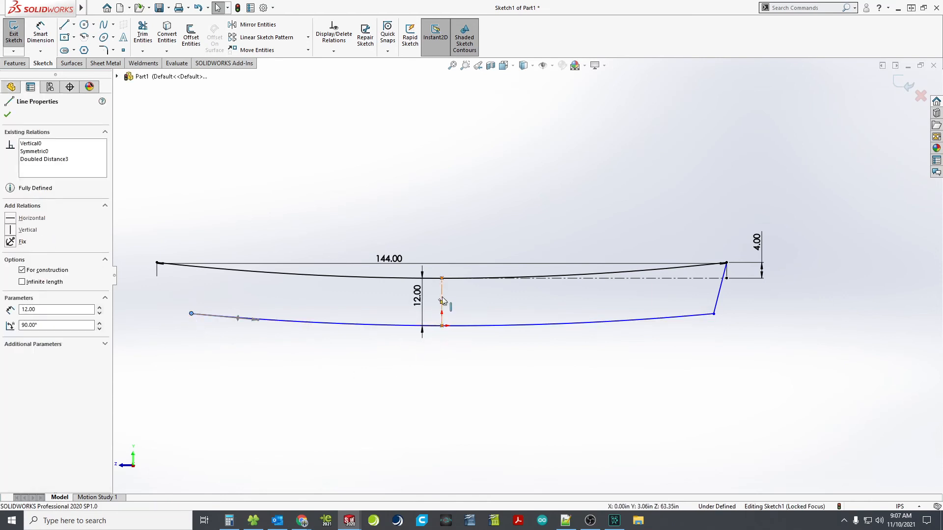
pyautogui.keyDown('ctrl'); pyautogui.click(713, 313); pyautogui.keyUp('ctrl')
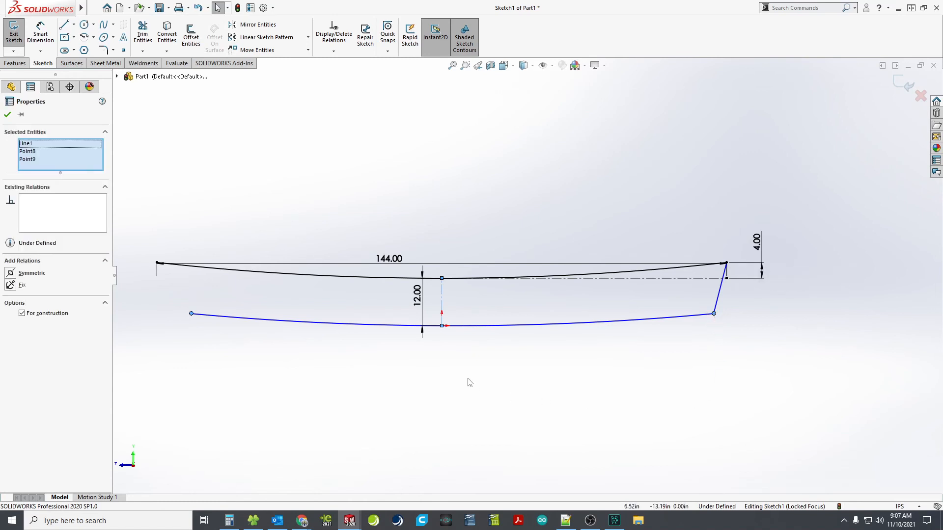
pyautogui.click(11, 273)
pyautogui.click(577, 372)
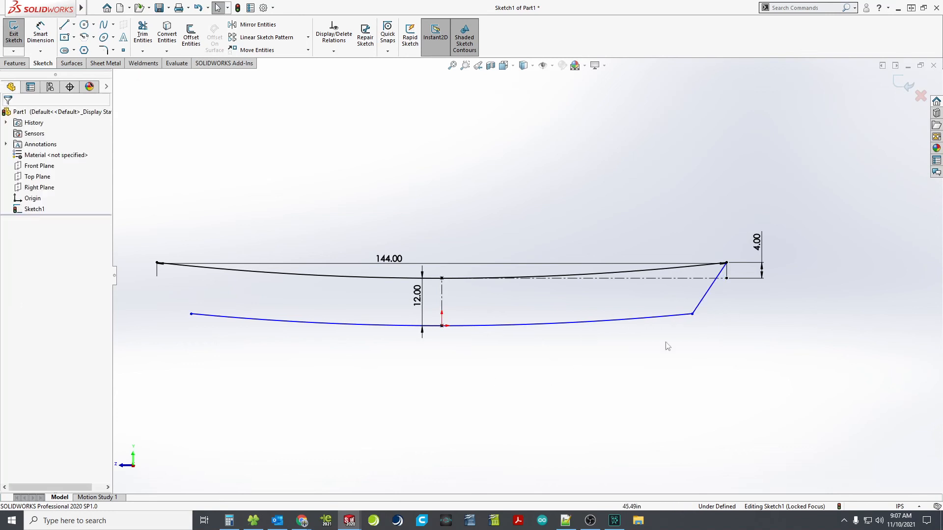
# Move the bottom spline's right endpoint outward and down to about X 67.04 in, Y 1.64 in
pyautogui.scroll(-1, 726, 329)
pyautogui.scroll(1, 729, 326)
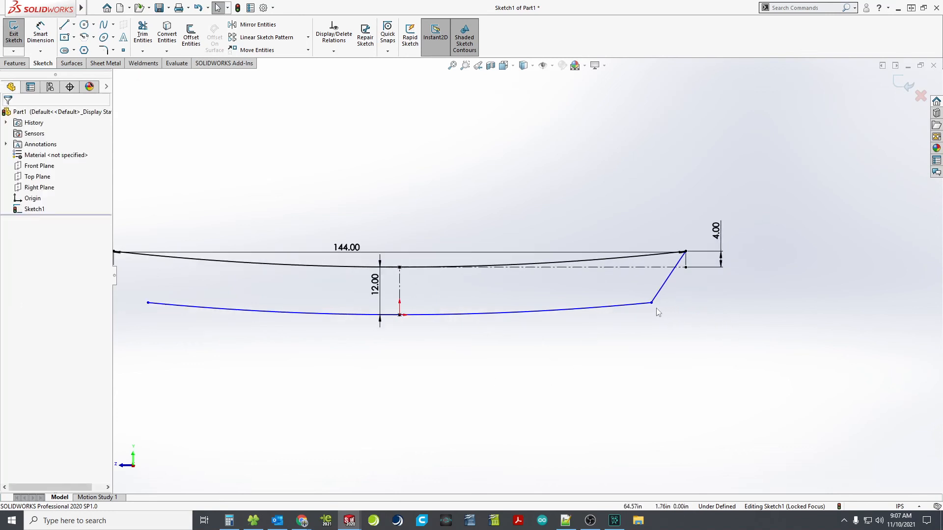
pyautogui.moveTo(650, 304); pyautogui.dragTo(666, 309)
pyautogui.click(684, 334)
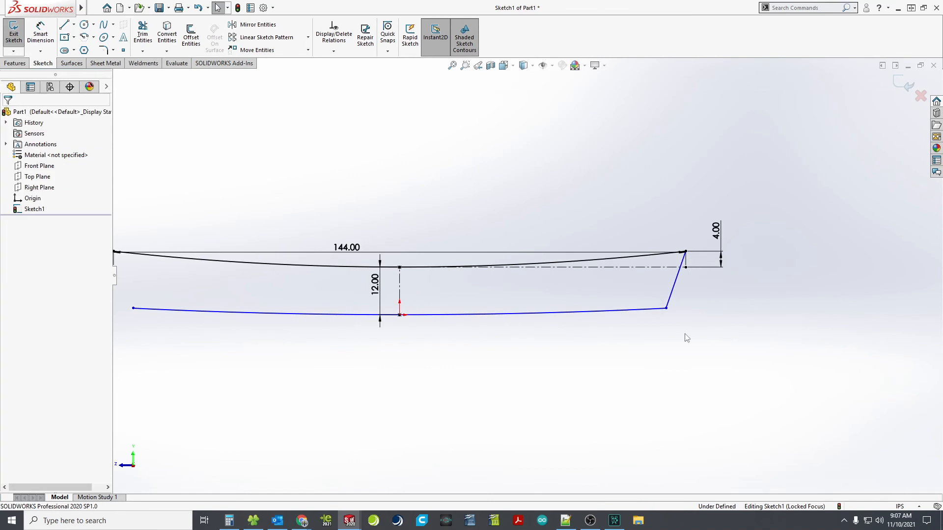
# Dimension the horizontal offset between the slanted end line's lower and upper endpoints as 4 in
pyautogui.scroll(-1, 682, 291)
pyautogui.scroll(1, 682, 290)
pyautogui.click(41, 33)
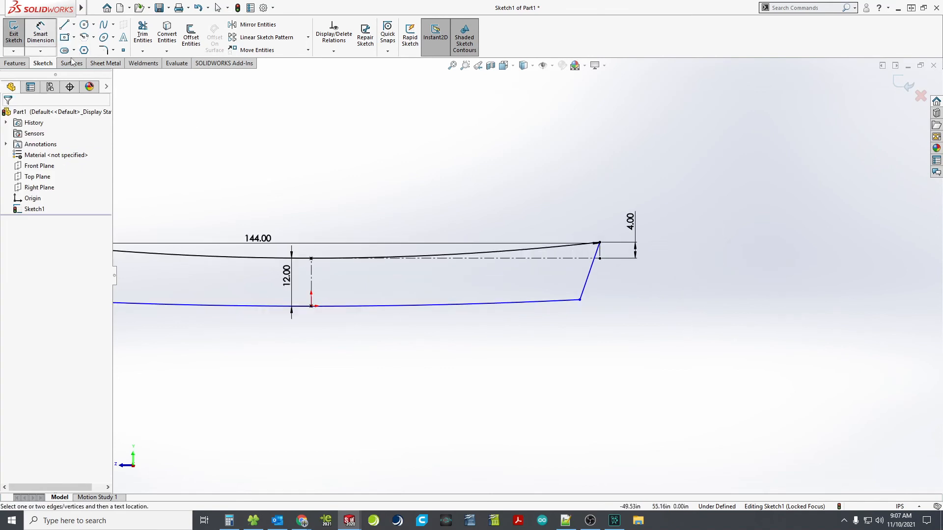
pyautogui.scroll(-3, 604, 243)
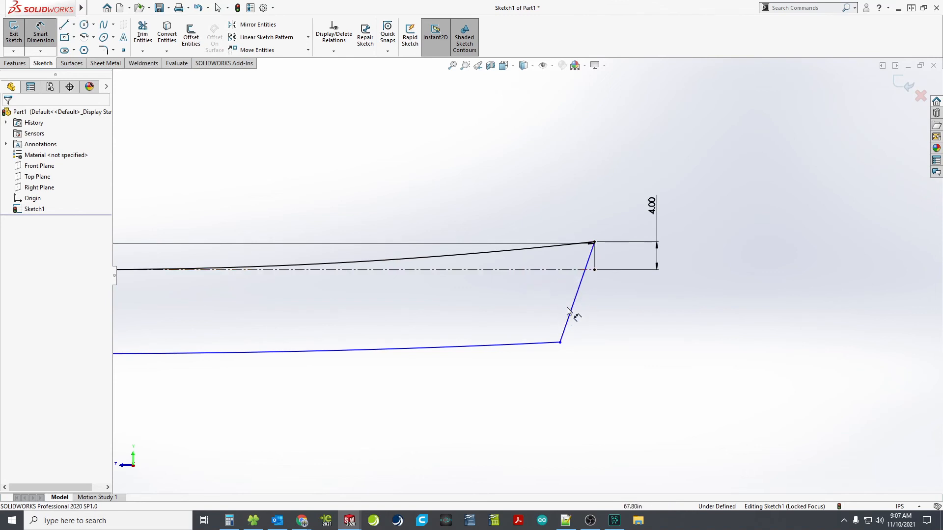
pyautogui.click(561, 342)
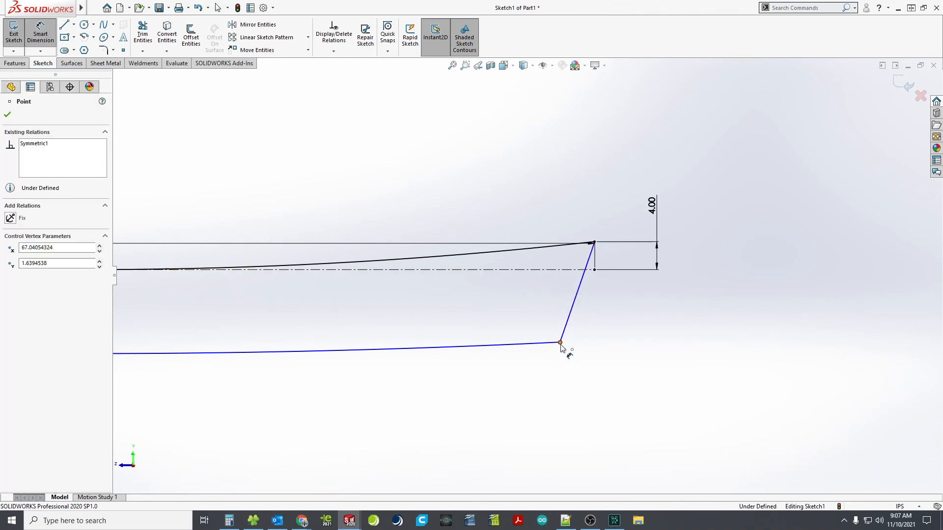
pyautogui.click(594, 243)
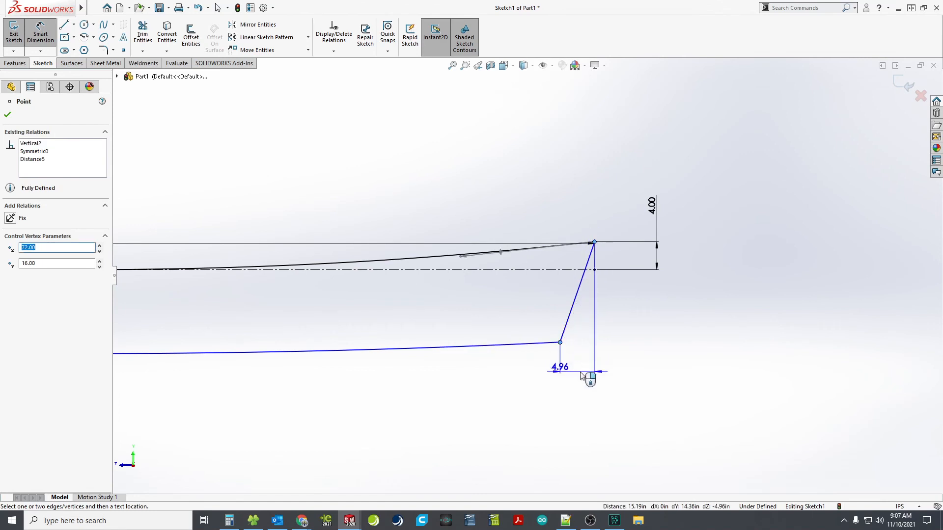
pyautogui.click(587, 377)
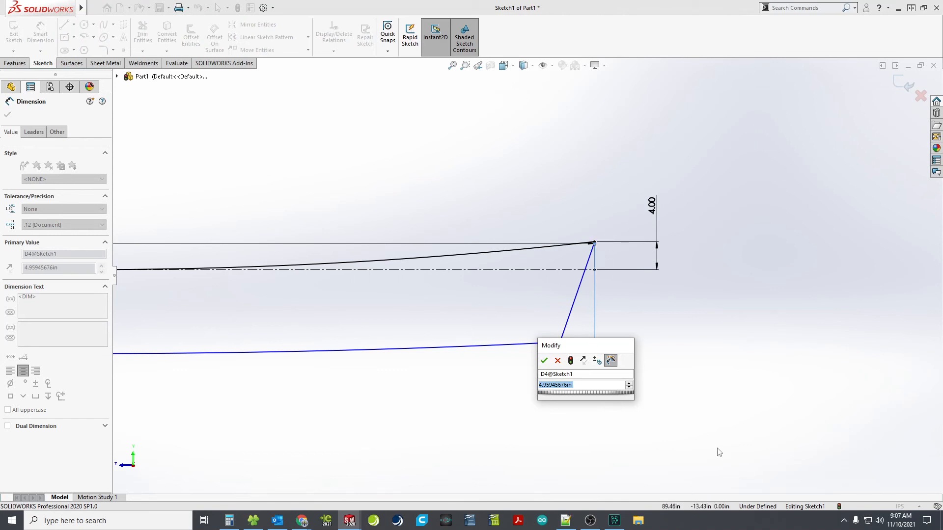
pyautogui.write('4')
pyautogui.press('Return')
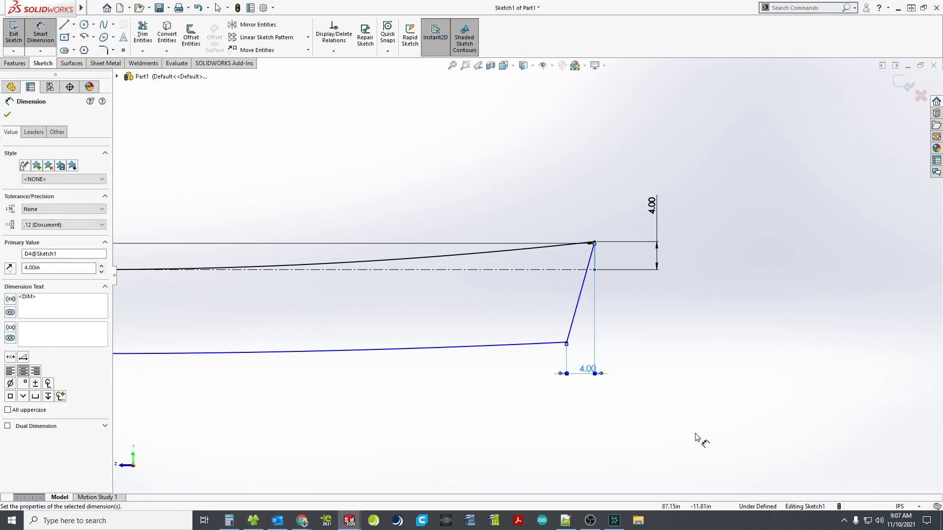
# Move the slanted line's horizontal 4 in dimension text outward, beyond its extension lines
pyautogui.scroll(1, 588, 358)
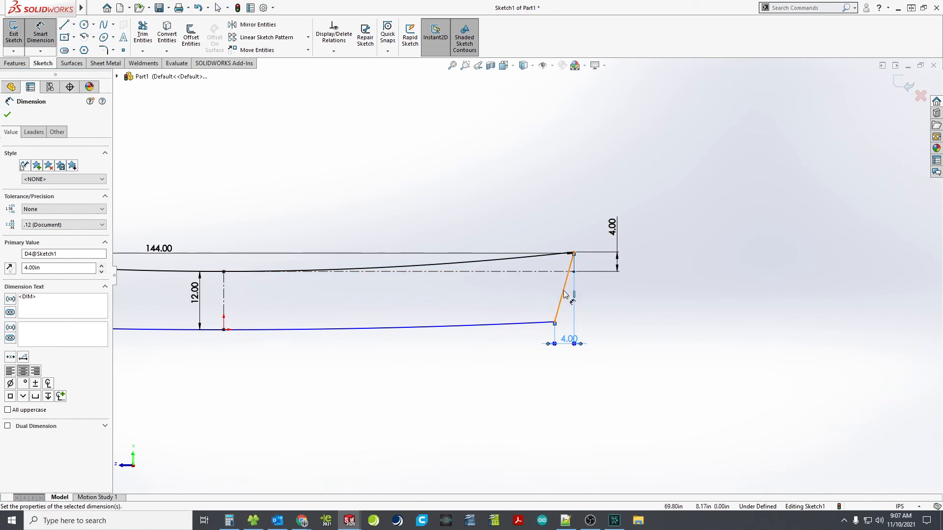
pyautogui.click(637, 317)
pyautogui.moveTo(572, 341); pyautogui.dragTo(612, 337)
pyautogui.click(511, 382)
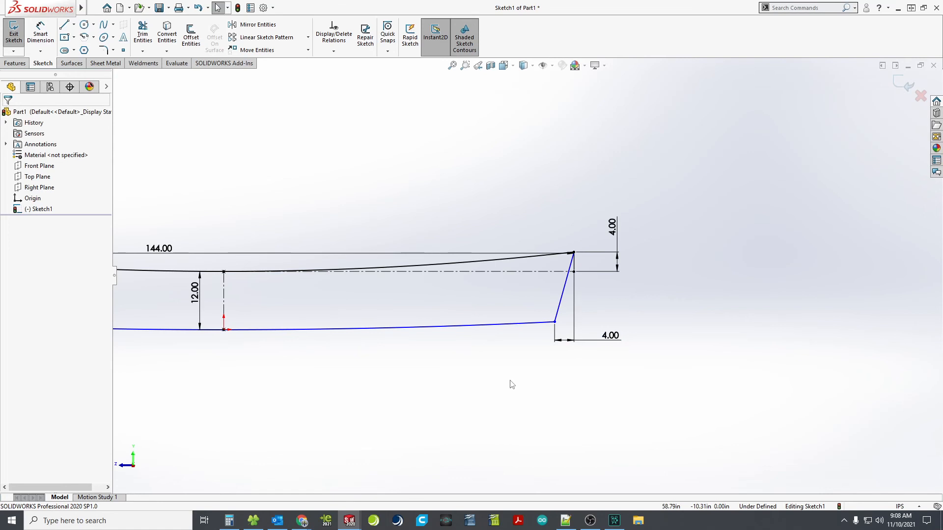
# Dimension the vertical distance between the slanted end line's lower and upper endpoints as 12 in
pyautogui.click(41, 44)
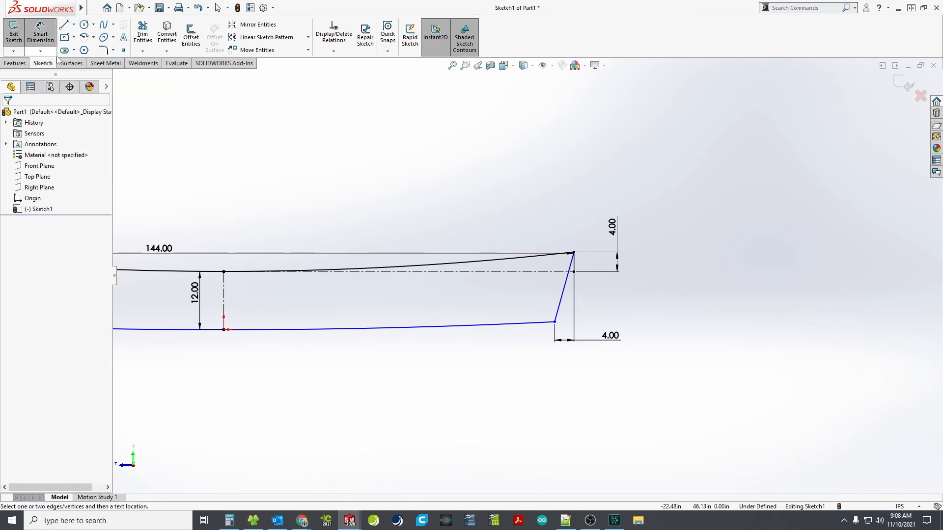
pyautogui.click(554, 322)
pyautogui.click(574, 253)
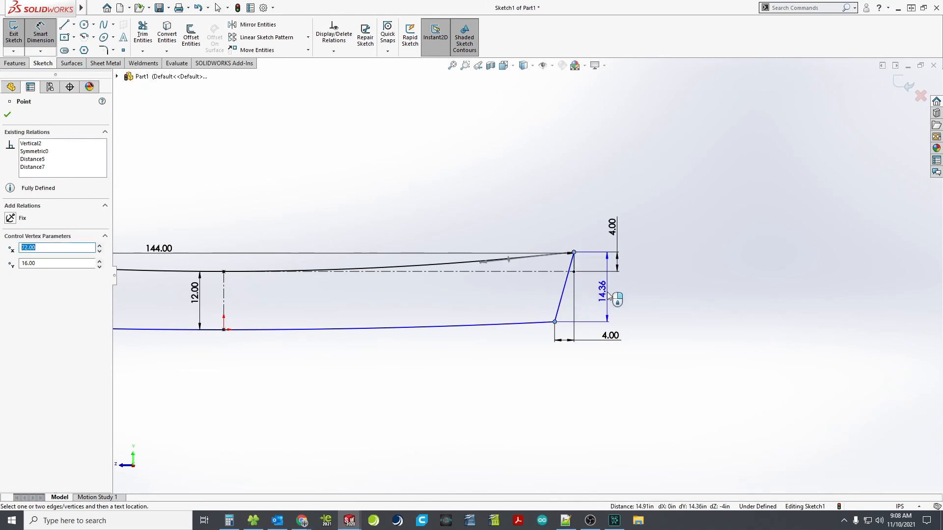
pyautogui.click(609, 295)
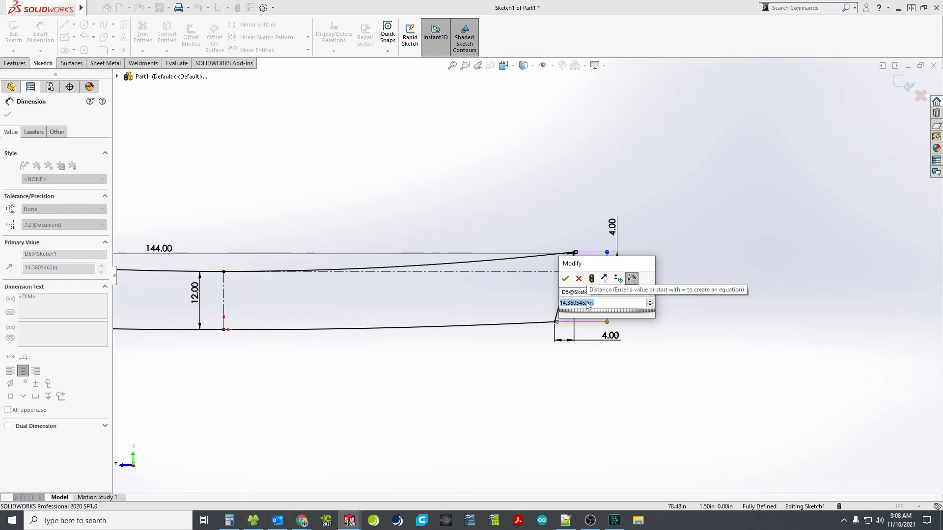
pyautogui.write('12')
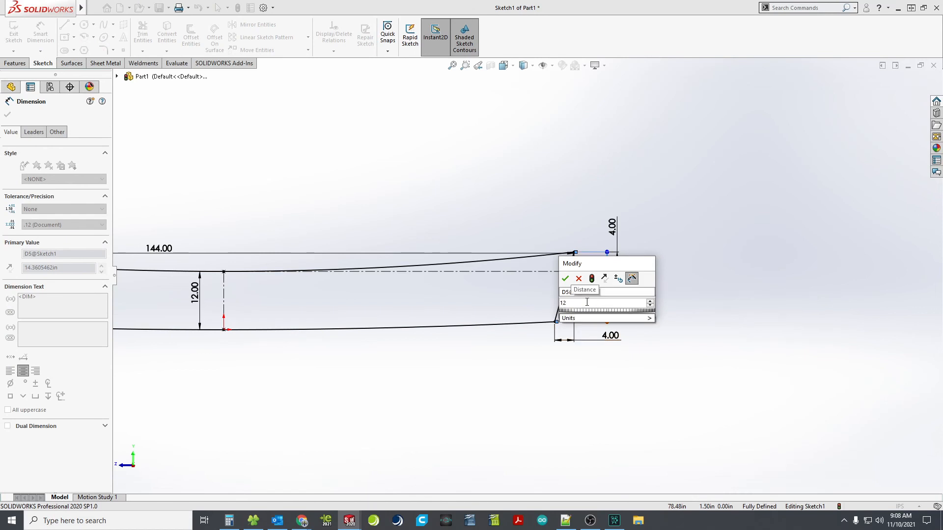
pyautogui.press('Return')
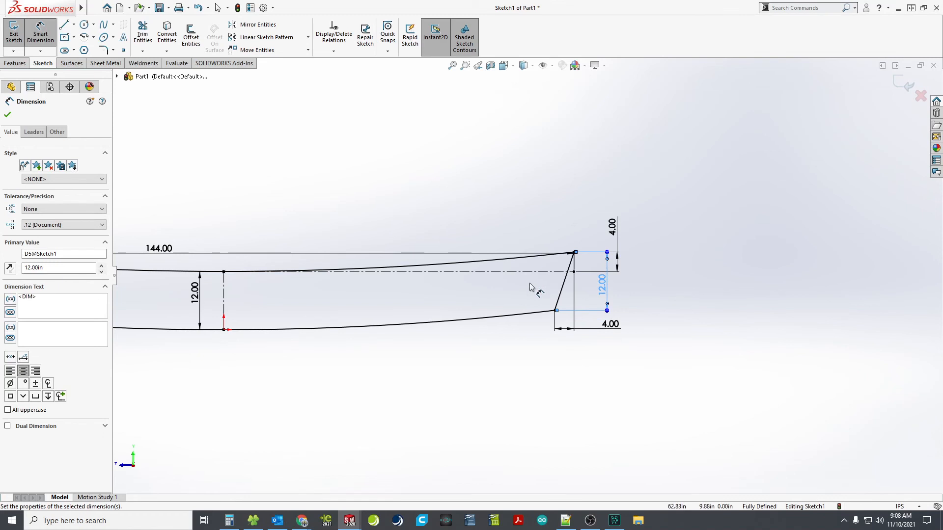
# Set the slanted end line's vertical height dimension to 15 in
pyautogui.scroll(2, 511, 294)
pyautogui.scroll(2, 432, 298)
pyautogui.scroll(-4, 599, 279)
pyautogui.doubleClick(553, 263)
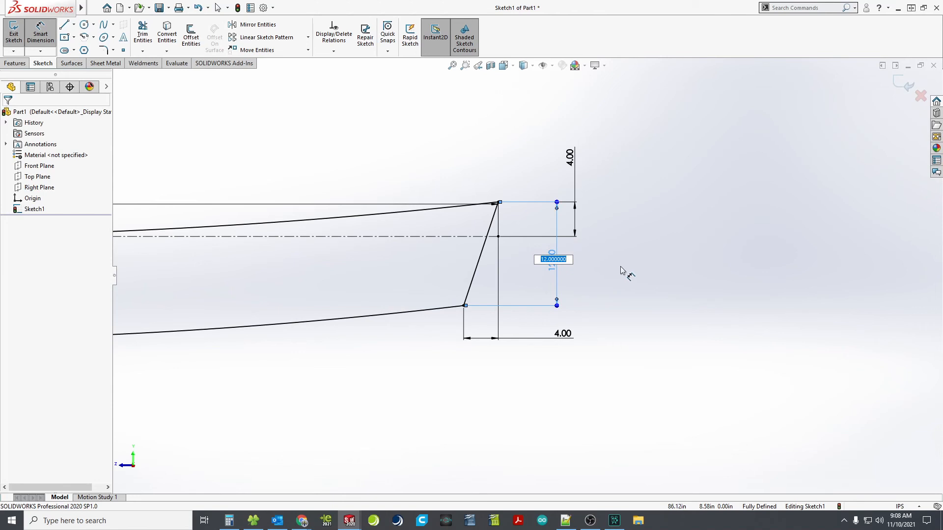
pyautogui.write('15')
pyautogui.press('Return')
# Change the slanted end line's vertical height dimension to 14 in
pyautogui.scroll(4, 459, 321)
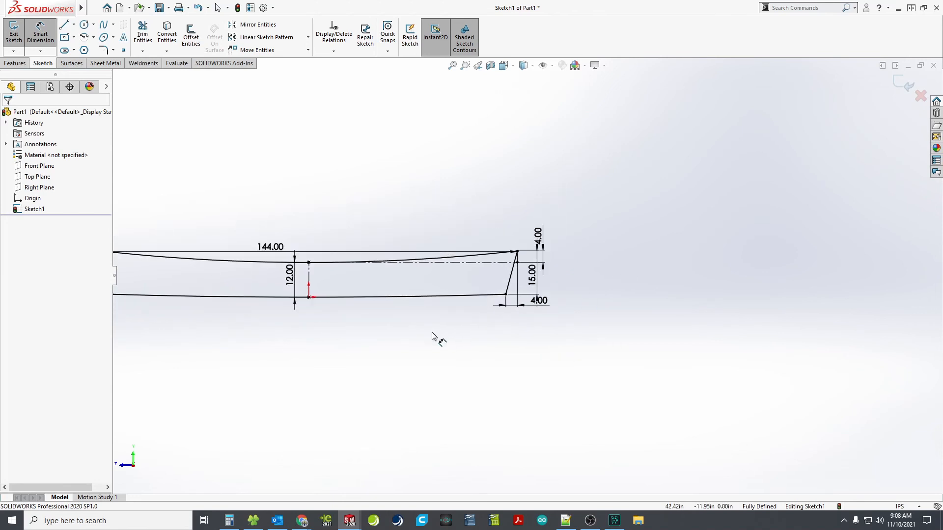
pyautogui.scroll(-4, 539, 285)
pyautogui.doubleClick(502, 242)
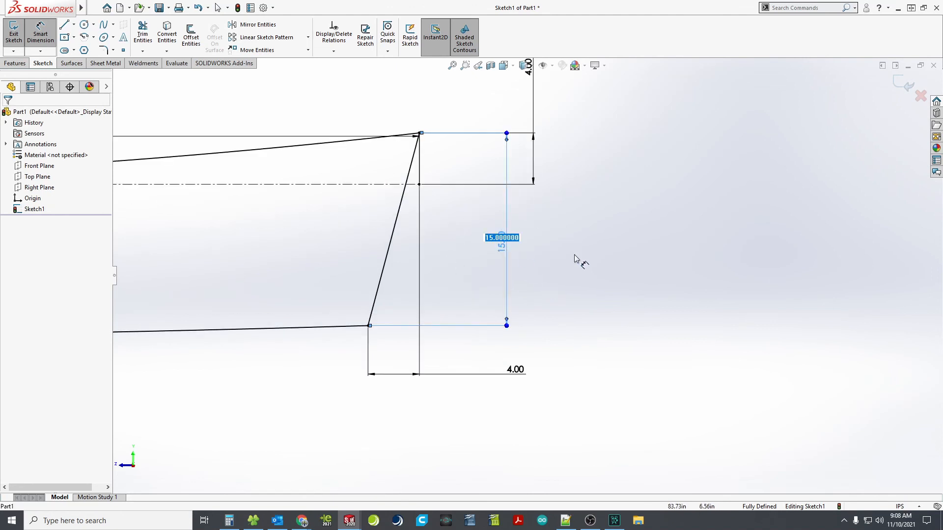
pyautogui.write('14')
pyautogui.press('Return')
pyautogui.scroll(4, 329, 328)
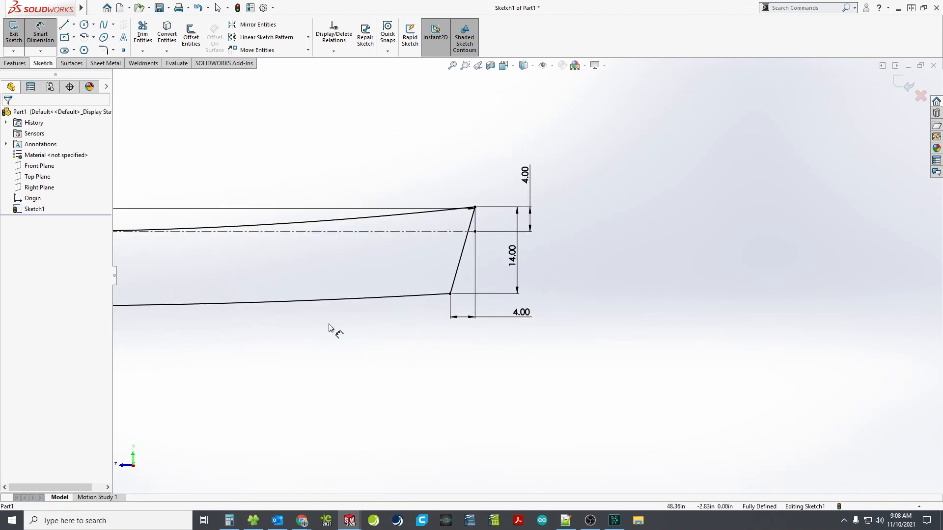
# Set the vertical height dimension of the slanted end line to 13.5 in and leave the dimension tool
pyautogui.scroll(1, 315, 319)
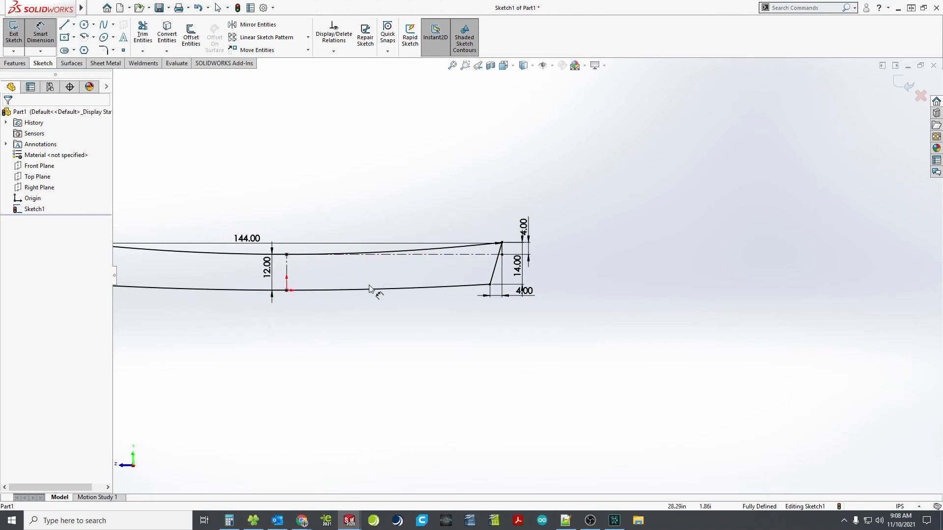
pyautogui.press('f')
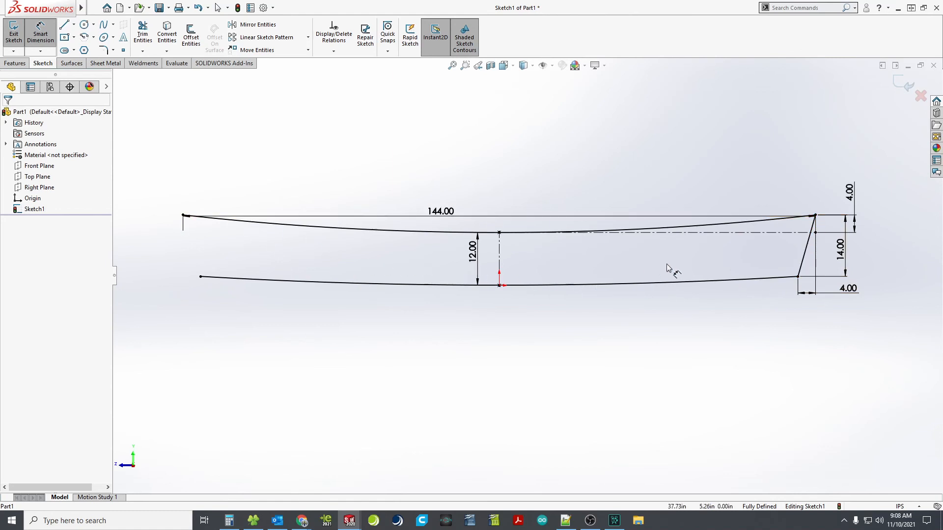
pyautogui.scroll(2, 569, 275)
pyautogui.scroll(-3, 662, 280)
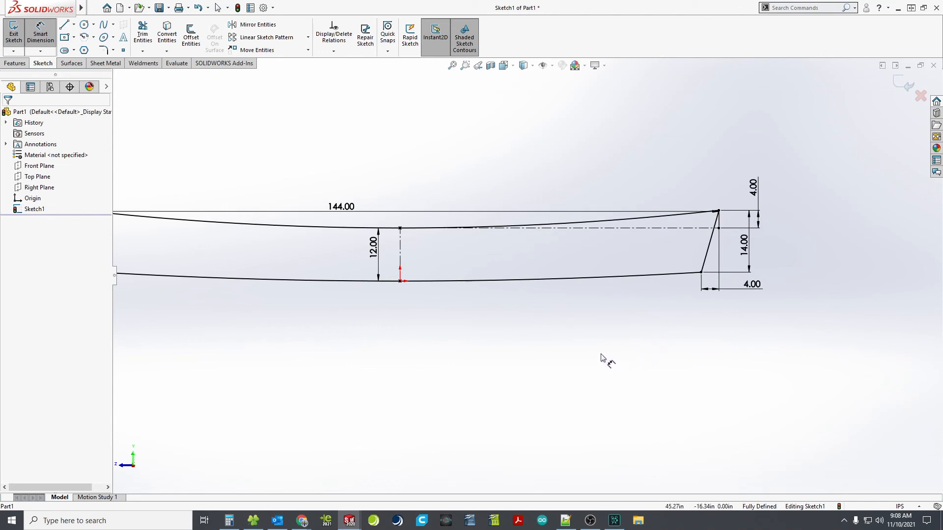
pyautogui.scroll(1, 614, 289)
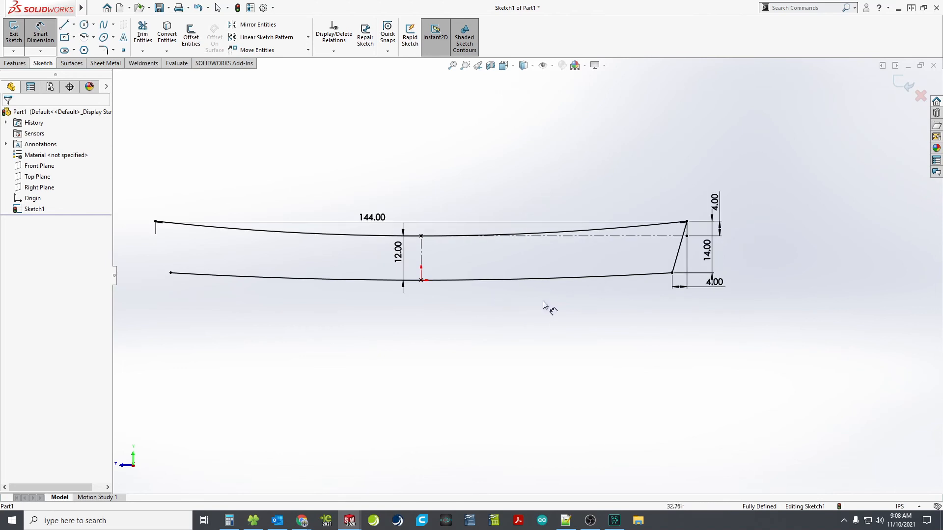
pyautogui.scroll(-2, 687, 308)
pyautogui.doubleClick(699, 234)
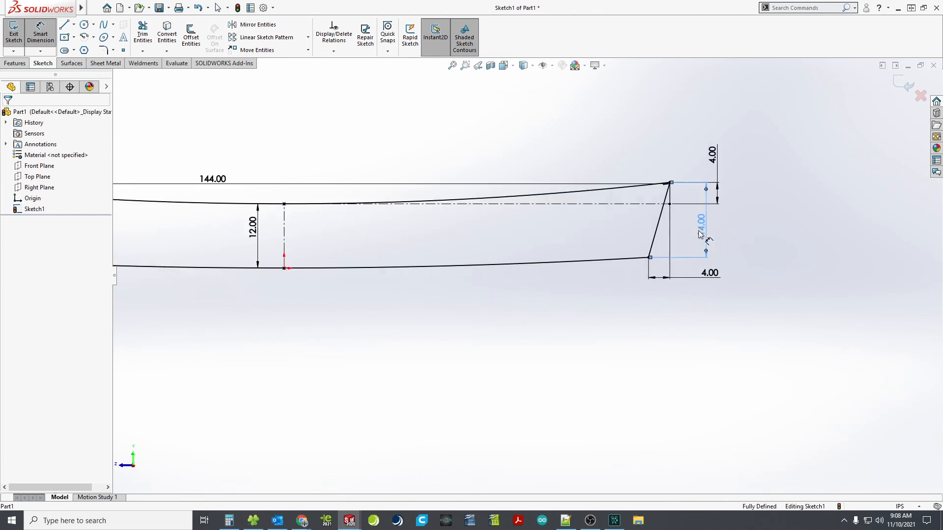
pyautogui.write('13')
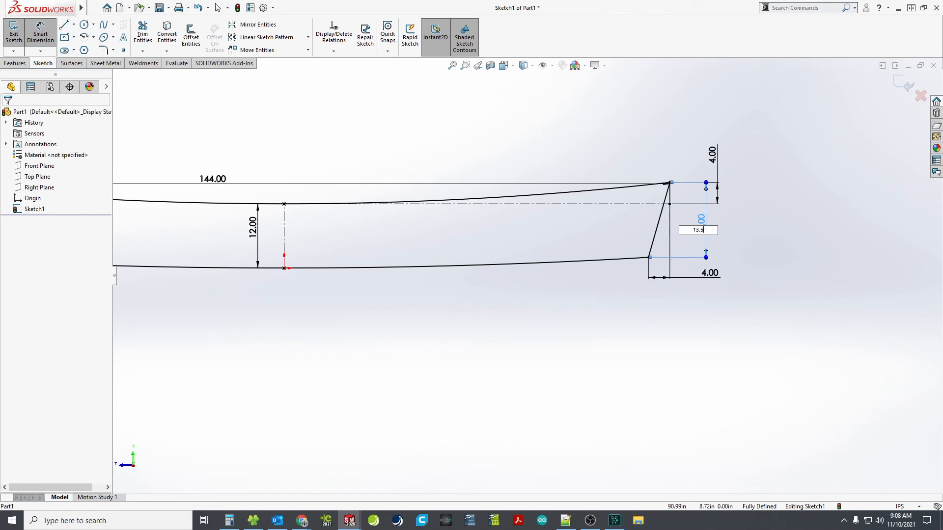
pyautogui.write('.5')
pyautogui.press('Return')
pyautogui.scroll(2, 446, 289)
pyautogui.scroll(-1, 405, 284)
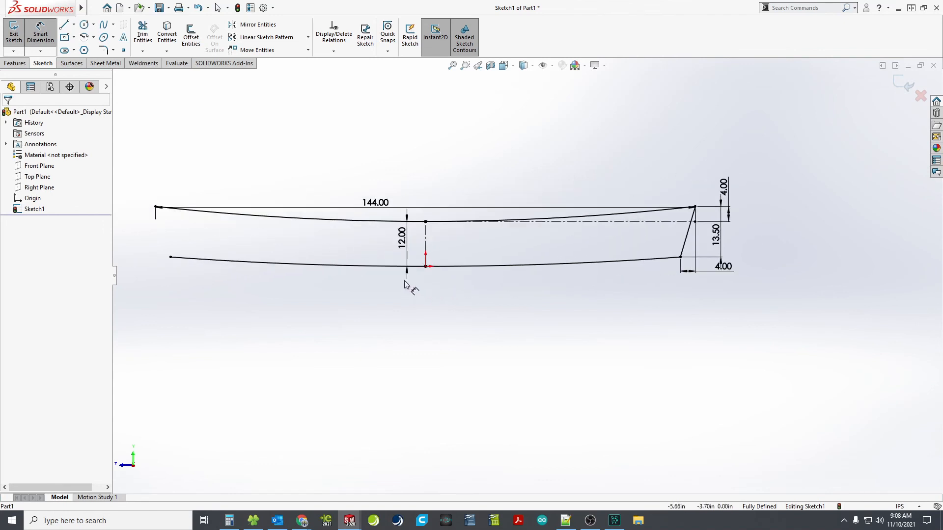
pyautogui.press('Escape')
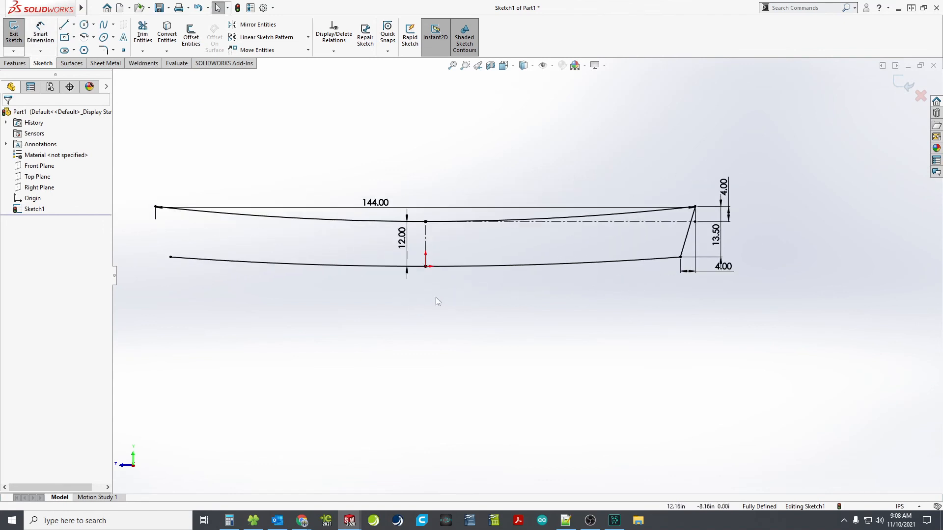
# Mirror the slanted end line about the vertical centerline to close the profile, and exit the sketch
pyautogui.click(687, 234)
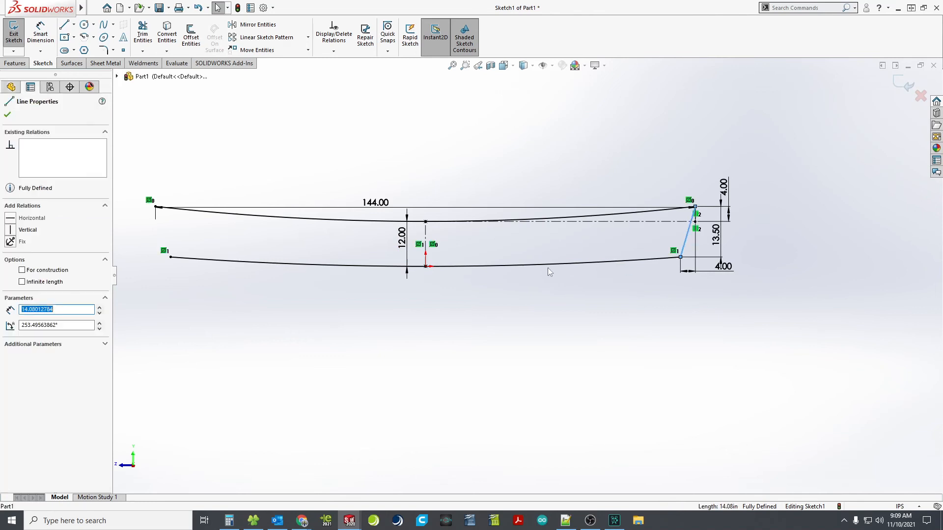
pyautogui.keyDown('ctrl'); pyautogui.click(426, 243); pyautogui.keyUp('ctrl')
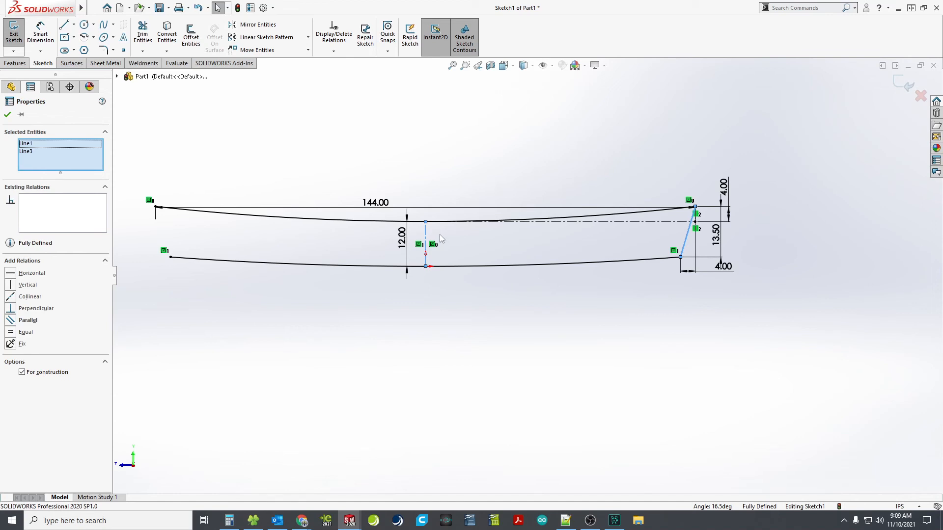
pyautogui.click(269, 26)
pyautogui.scroll(1, 462, 198)
pyautogui.scroll(-2, 370, 228)
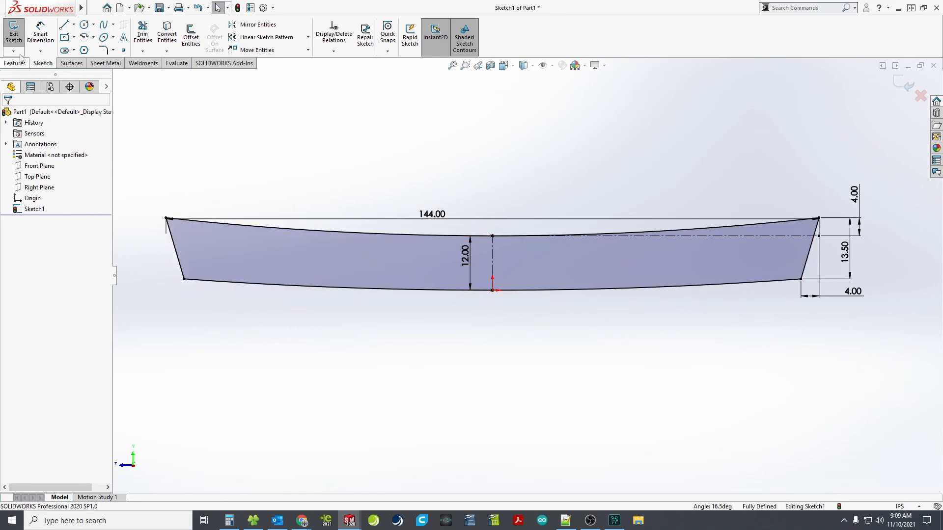
pyautogui.click(14, 36)
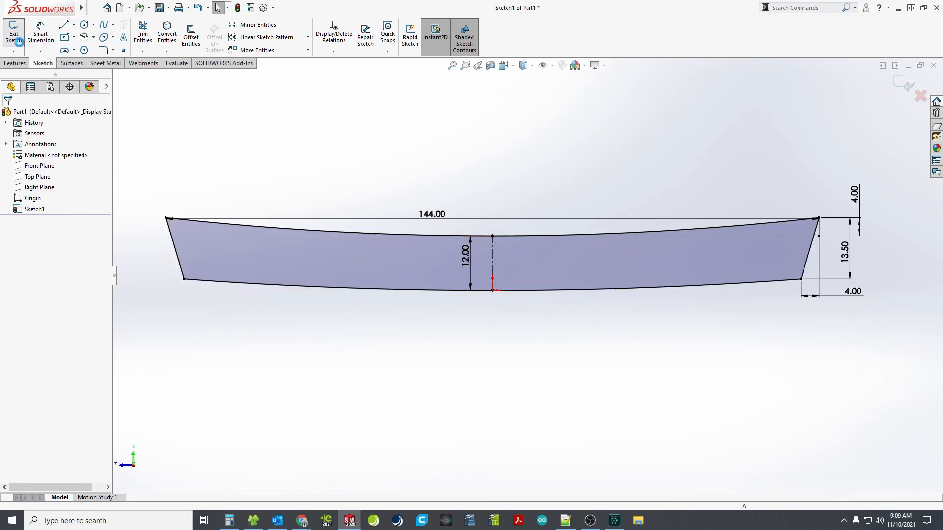
pyautogui.click(273, 157)
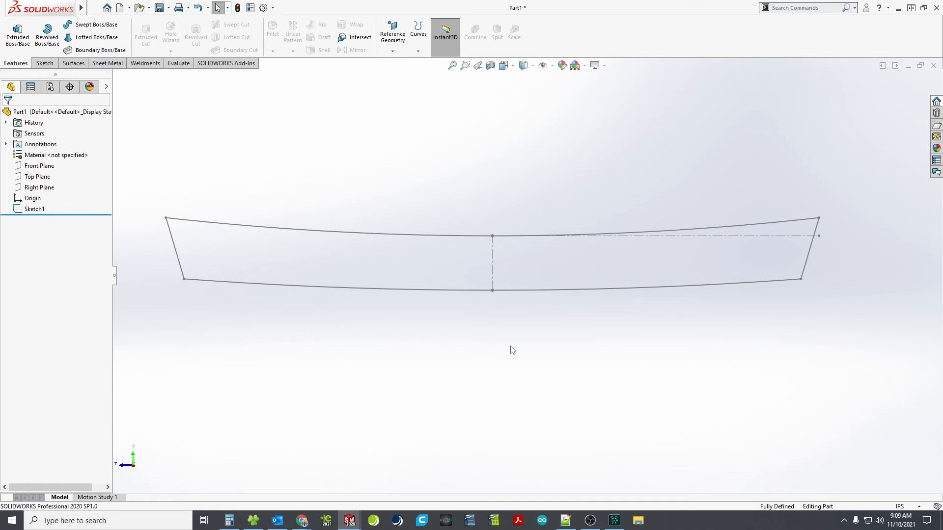
# Create a reference plane parallel to the Top Plane and coincident with the upper spline's right endpoint
pyautogui.moveTo(511, 349); pyautogui.dragTo(386, 308, button='middle')
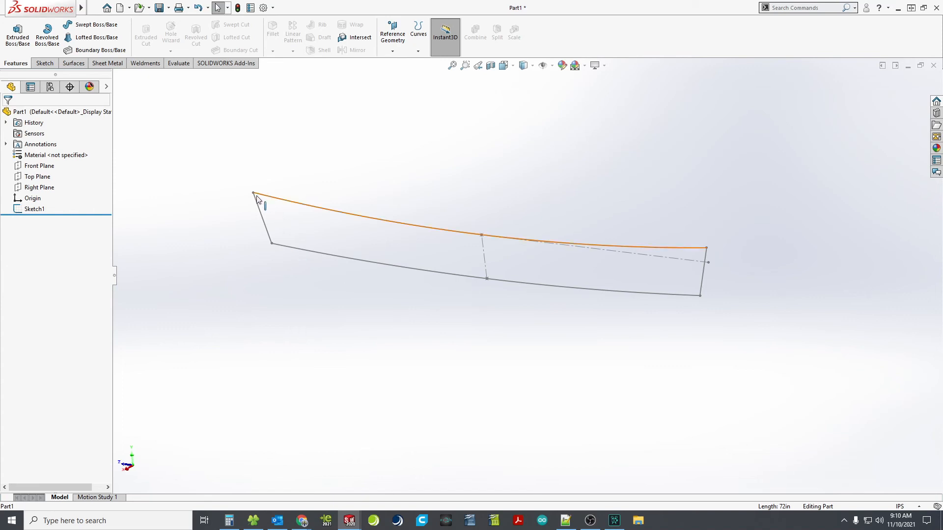
pyautogui.click(393, 52)
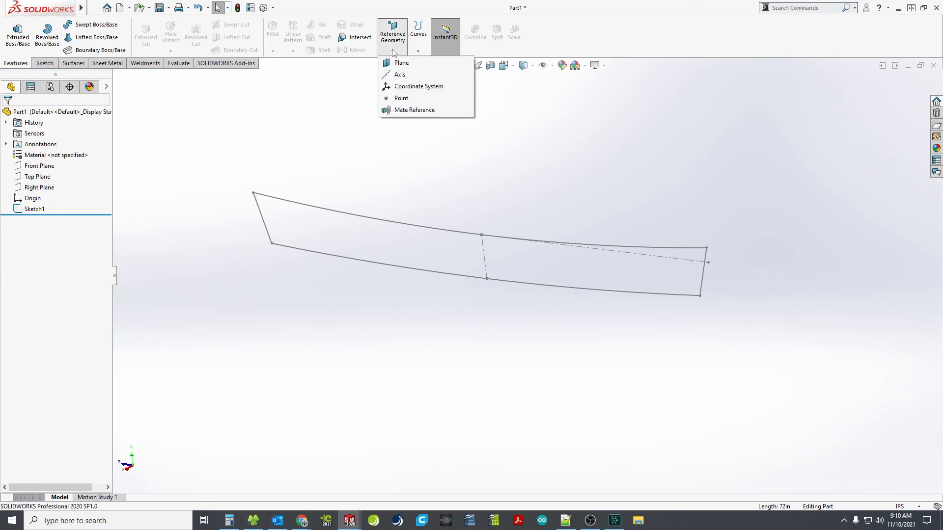
pyautogui.click(400, 63)
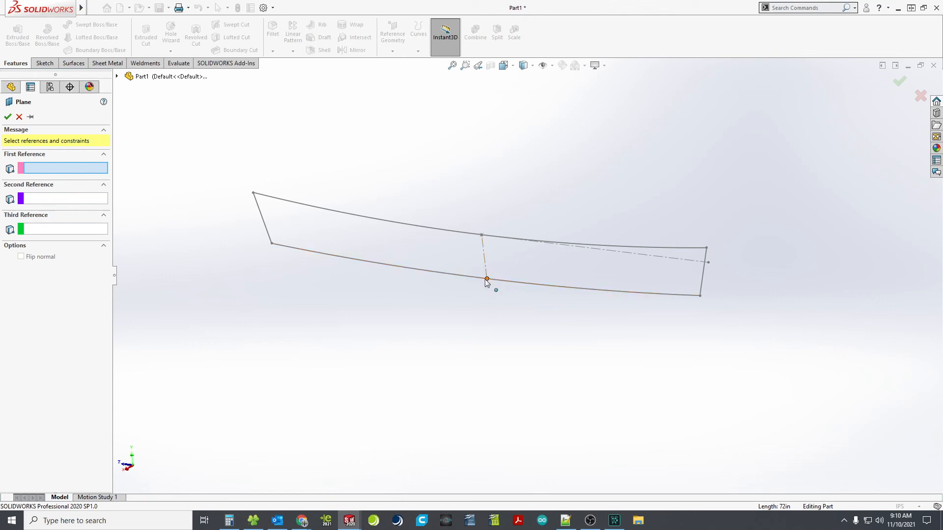
pyautogui.click(706, 248)
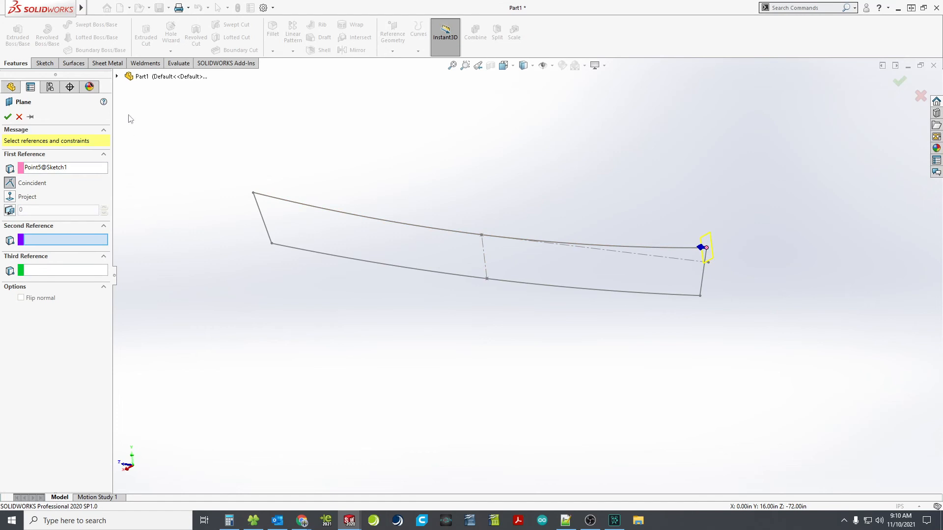
pyautogui.click(117, 77)
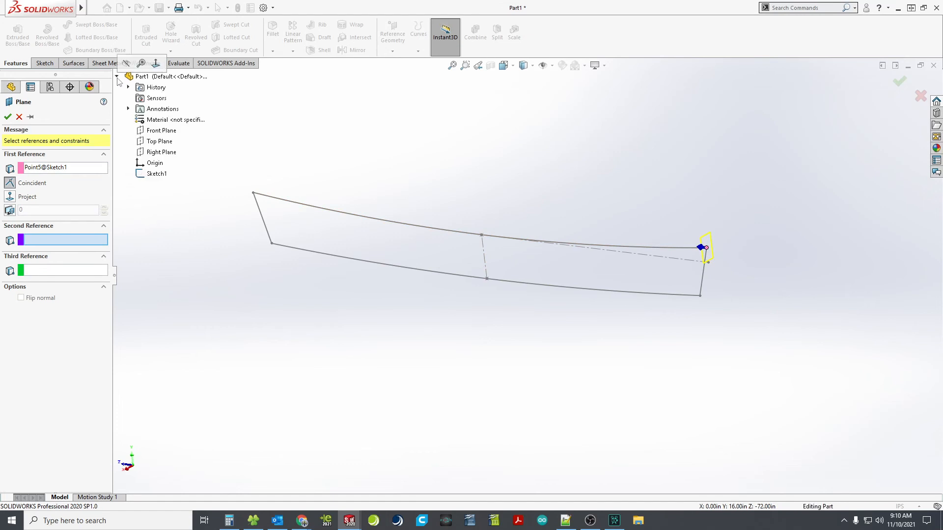
pyautogui.click(150, 142)
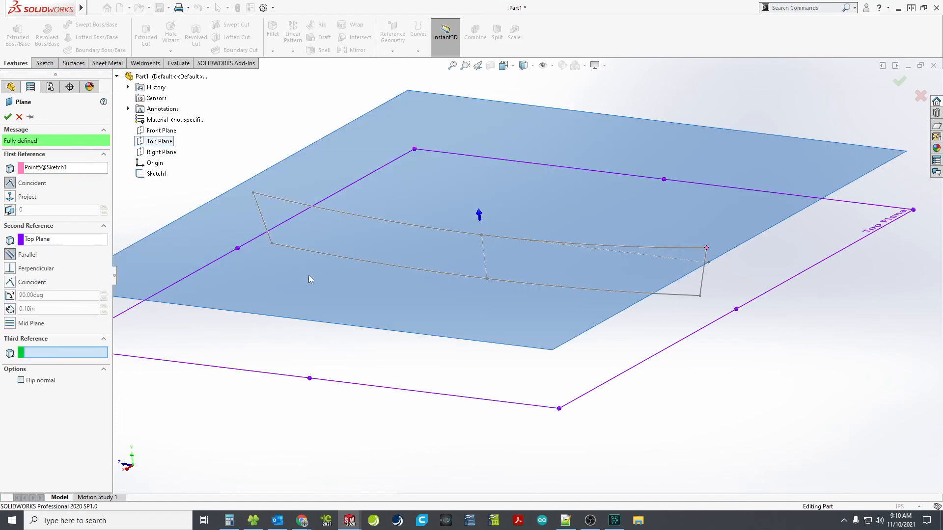
pyautogui.moveTo(520, 275)
pyautogui.mouseDown(button='middle')
pyautogui.moveTo(511, 307)
pyautogui.moveTo(528, 270)
pyautogui.moveTo(533, 276)
pyautogui.mouseUp(button='middle')
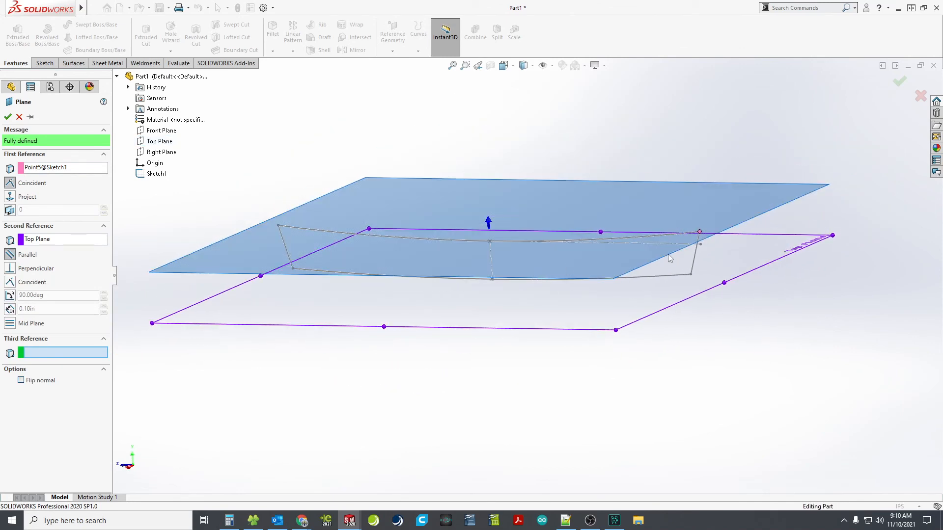
pyautogui.scroll(-3, 698, 251)
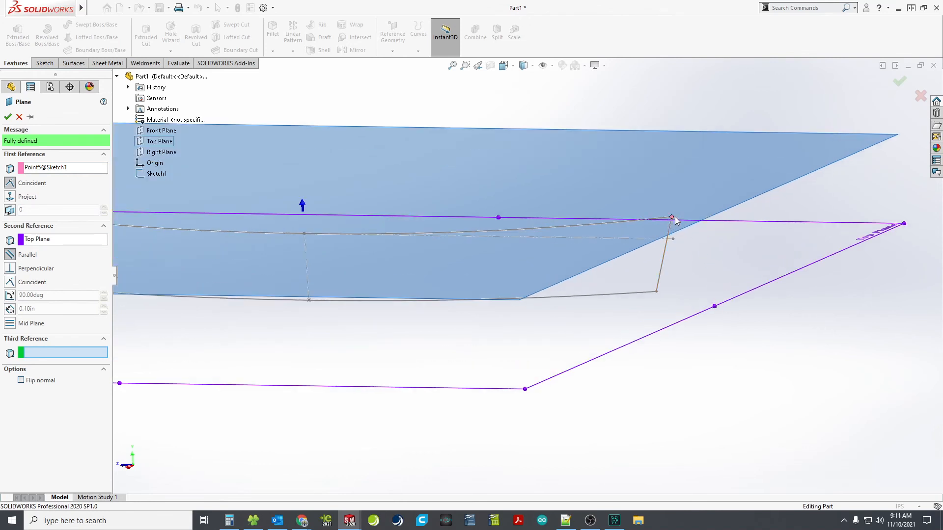
pyautogui.scroll(2, 653, 238)
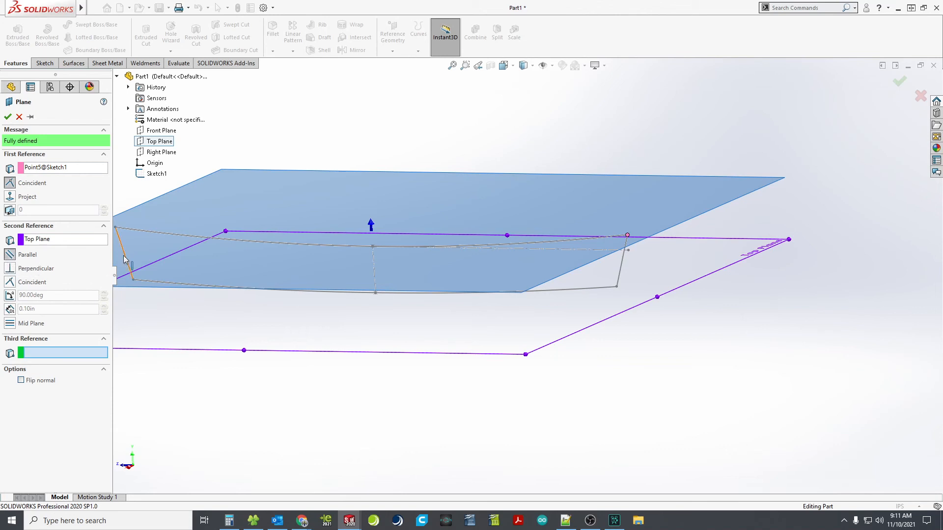
pyautogui.click(10, 268)
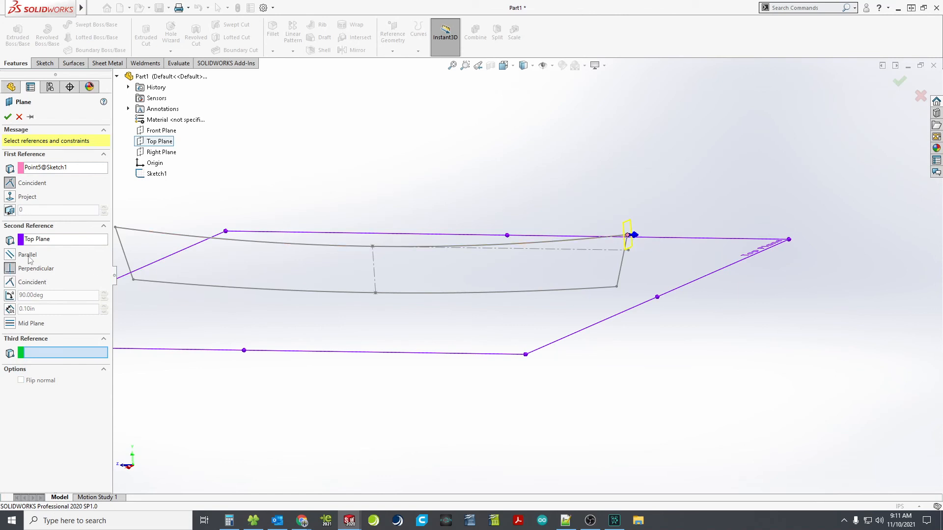
pyautogui.click(10, 255)
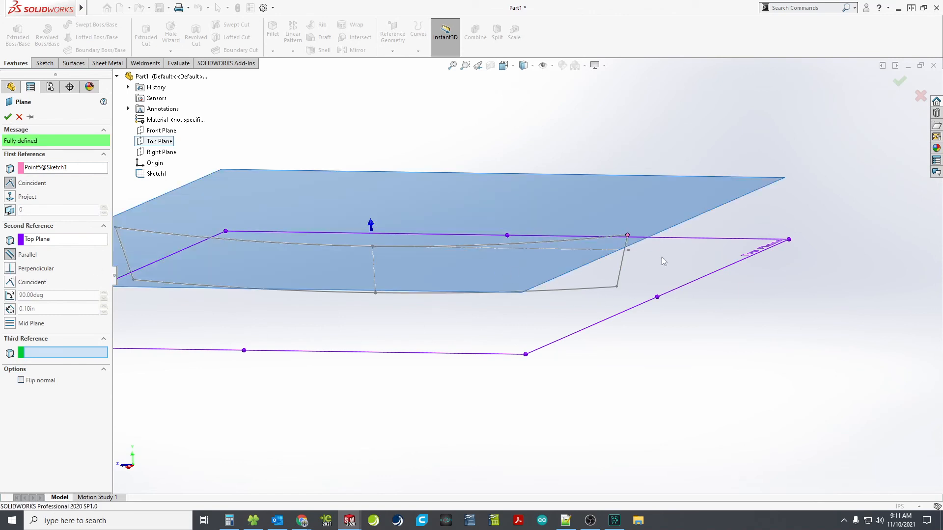
pyautogui.click(8, 117)
# Start a new sketch on the reference plane at the side profile's upper ends, viewed square to the plane
pyautogui.hotkey('ctrl', '8')
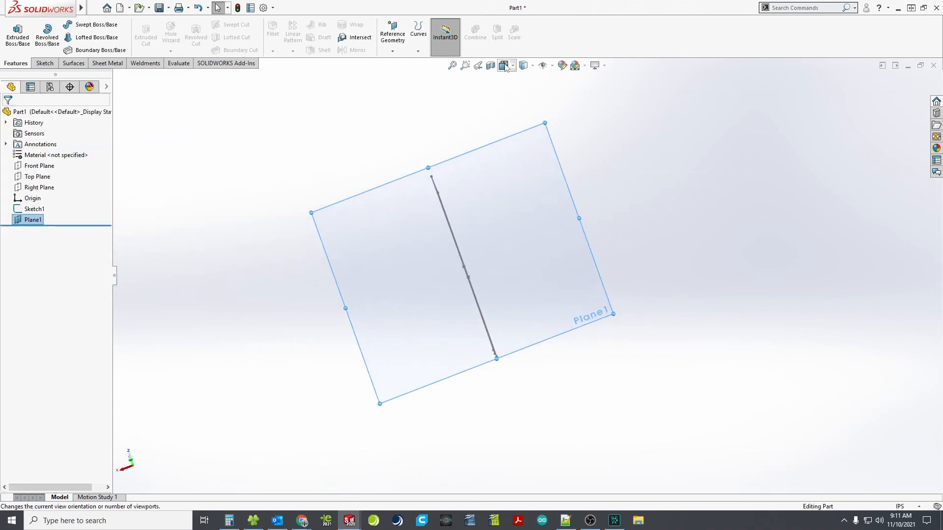
pyautogui.hotkey('ctrl', 'space')
pyautogui.click(410, 288)
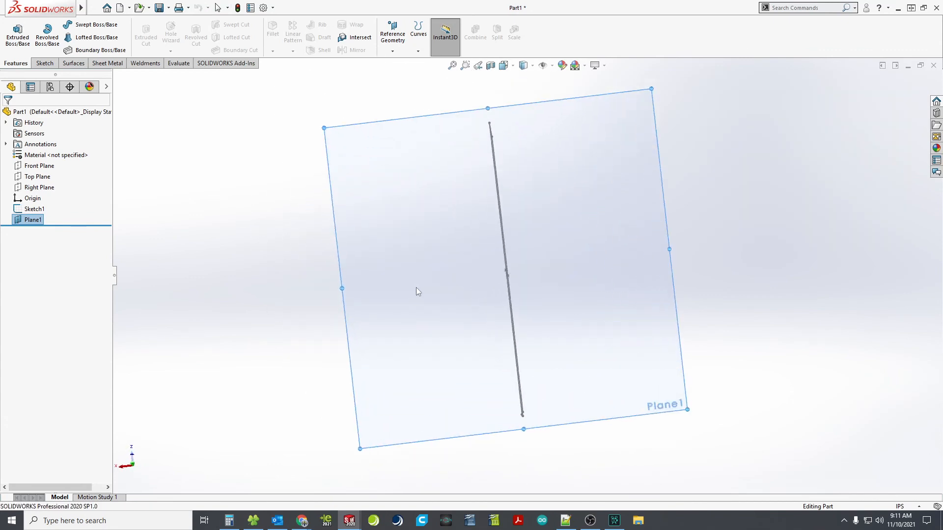
pyautogui.scroll(-2, 578, 255)
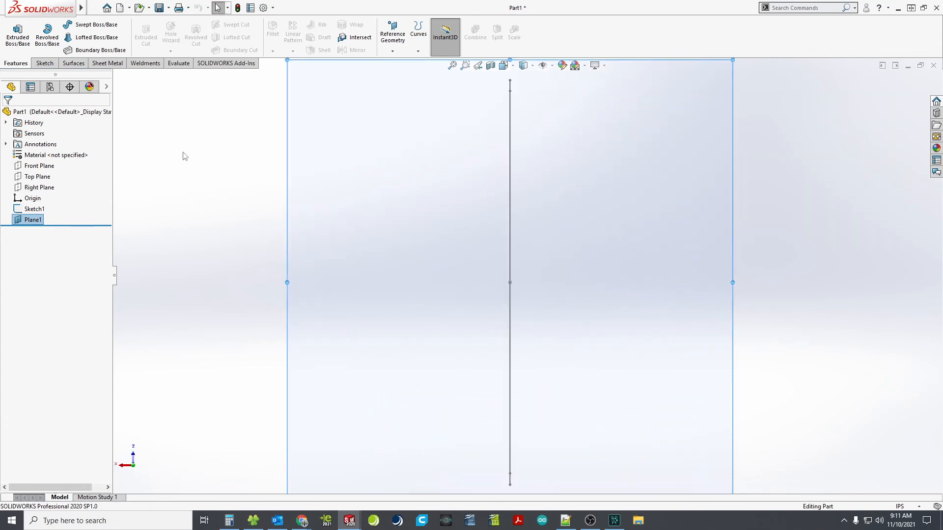
pyautogui.click(44, 64)
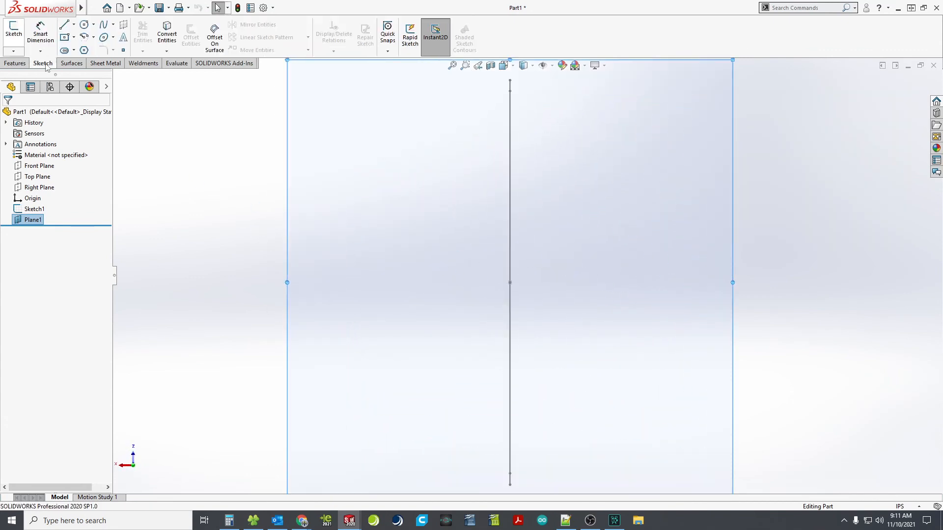
pyautogui.click(15, 38)
# Sketch a lengthwise construction line over the side profile, running from one end of the hull to the other
pyautogui.moveTo(507, 287); pyautogui.dragTo(615, 222, button='middle')
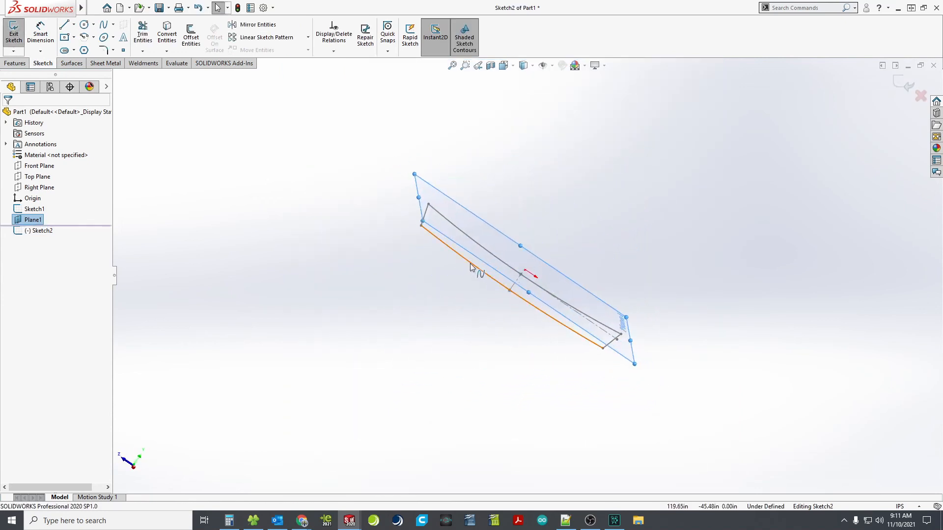
pyautogui.moveTo(529, 256); pyautogui.dragTo(442, 236, button='middle')
pyautogui.click(503, 65)
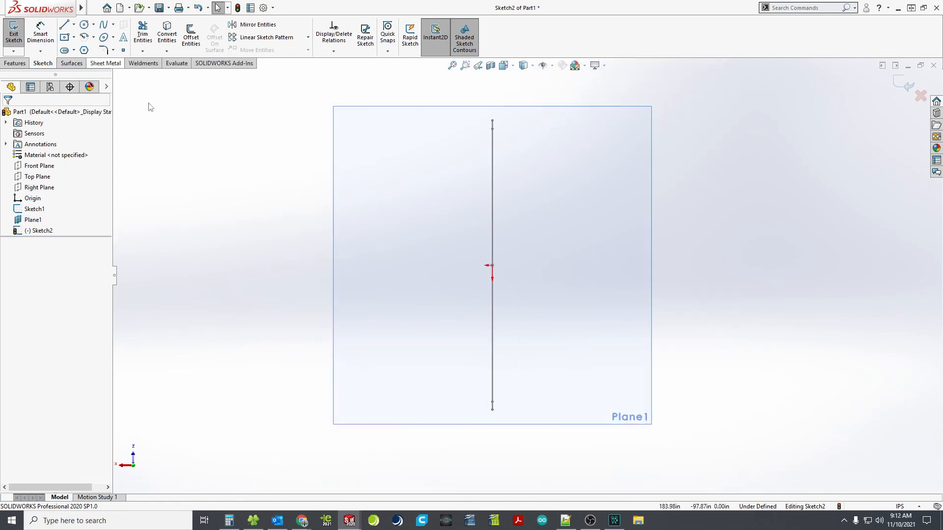
pyautogui.moveTo(195, 165); pyautogui.dragTo(224, 142, button='right')
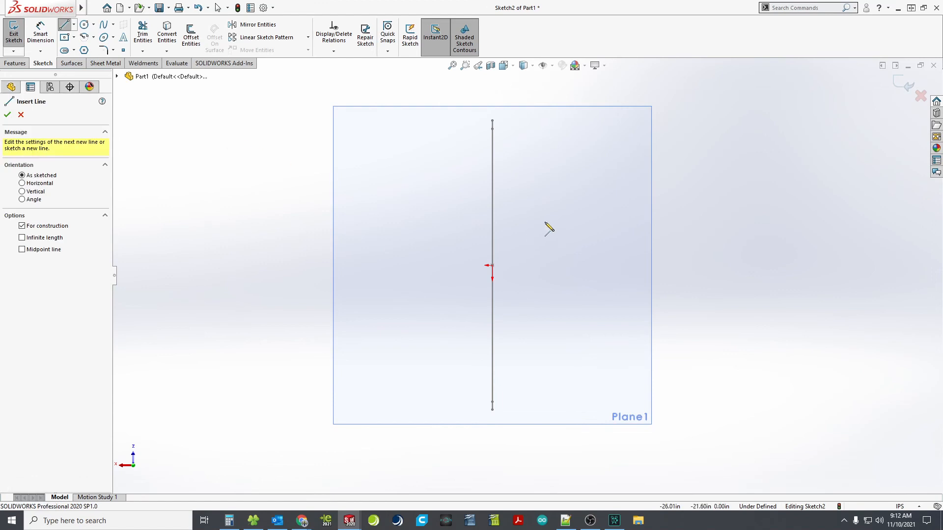
pyautogui.click(492, 408)
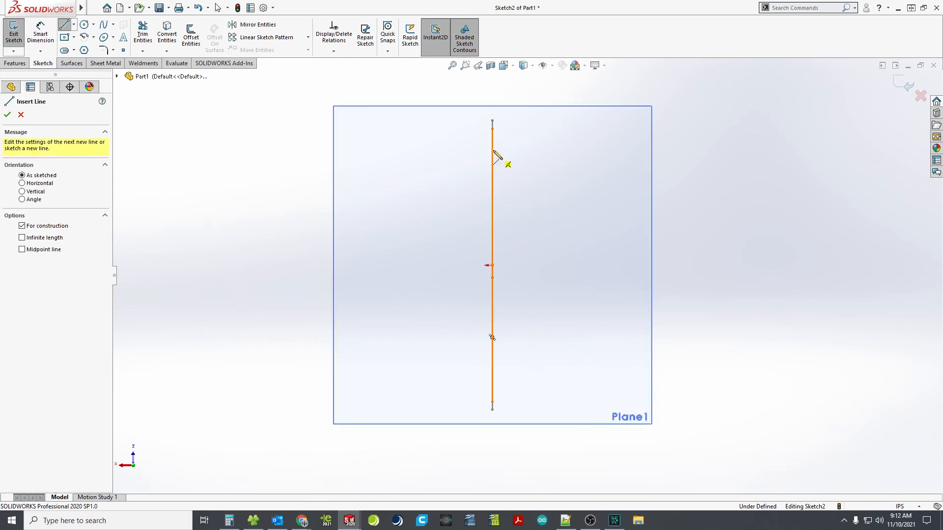
pyautogui.click(492, 120)
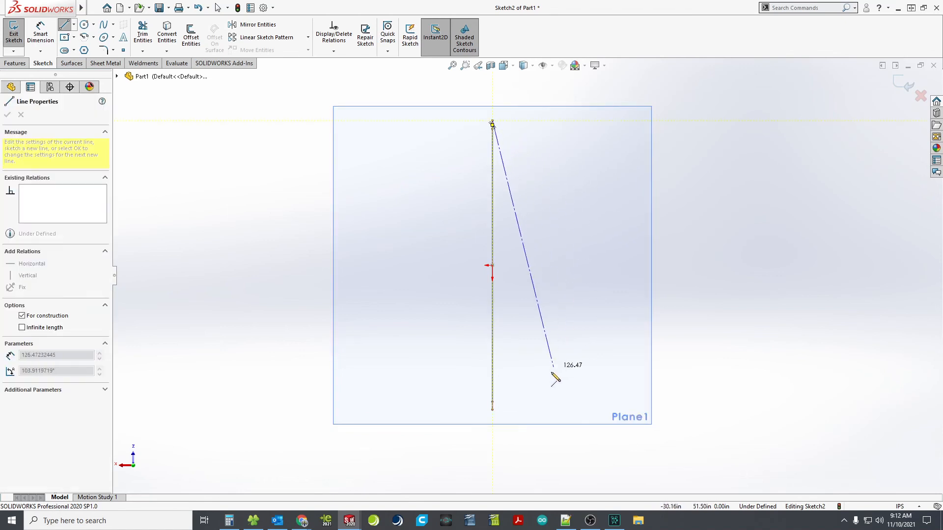
pyautogui.press('Escape')
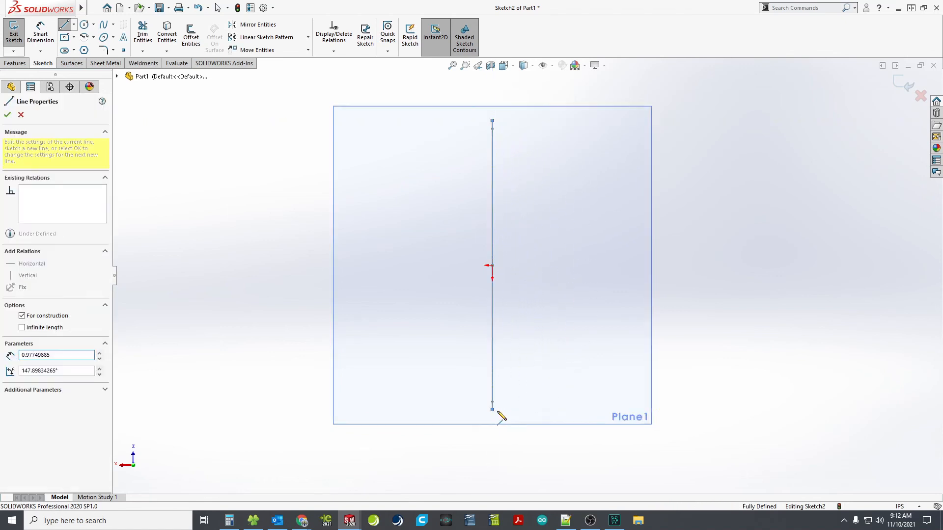
pyautogui.press('Escape')
# Make the construction line's upper endpoint coincident with the tip of the side profile's slanted end line
pyautogui.scroll(-3, 516, 409)
pyautogui.scroll(5, 489, 306)
pyautogui.scroll(-10, 511, 147)
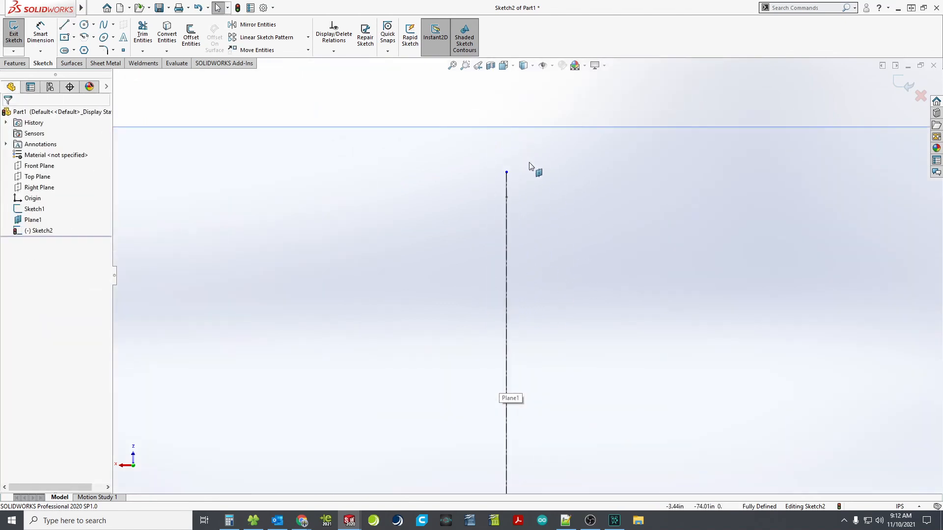
pyautogui.moveTo(517, 210); pyautogui.dragTo(543, 191, button='middle')
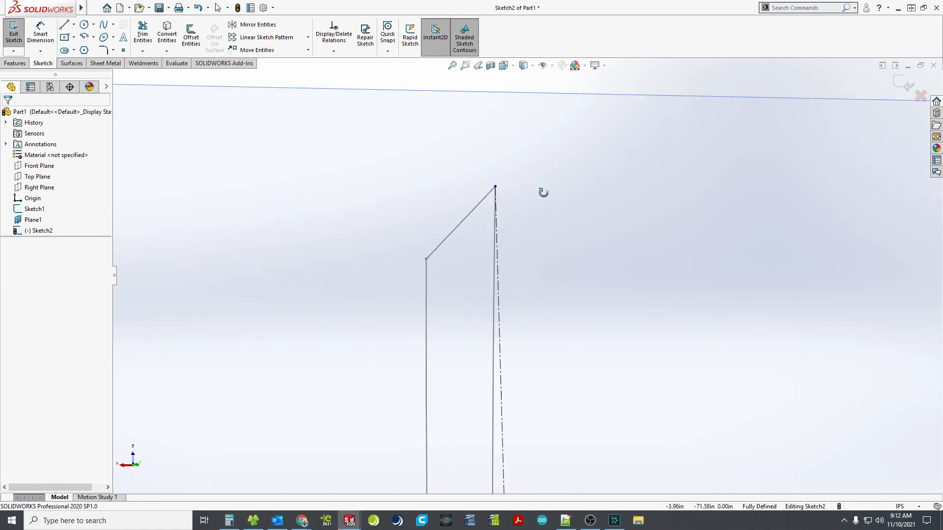
pyautogui.click(495, 188)
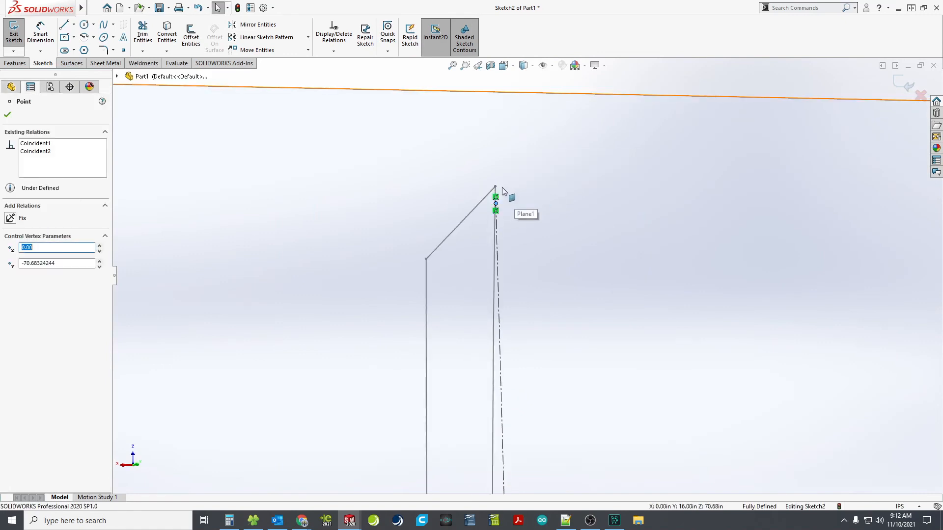
pyautogui.keyDown('ctrl'); pyautogui.click(495, 187); pyautogui.keyUp('ctrl')
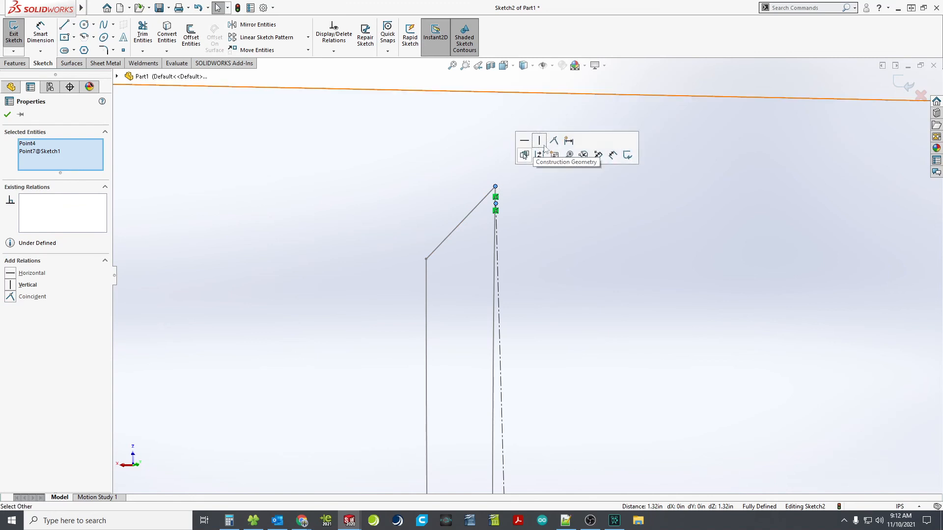
# Make the construction line's lower endpoint coincident with the side profile's tip at the opposite end
pyautogui.scroll(14, 564, 235)
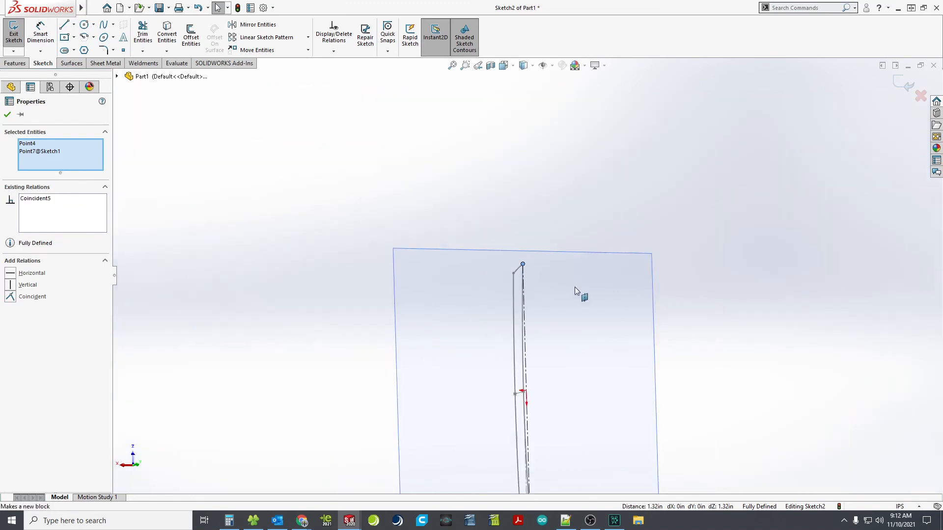
pyautogui.scroll(-10, 545, 358)
pyautogui.scroll(-3, 481, 201)
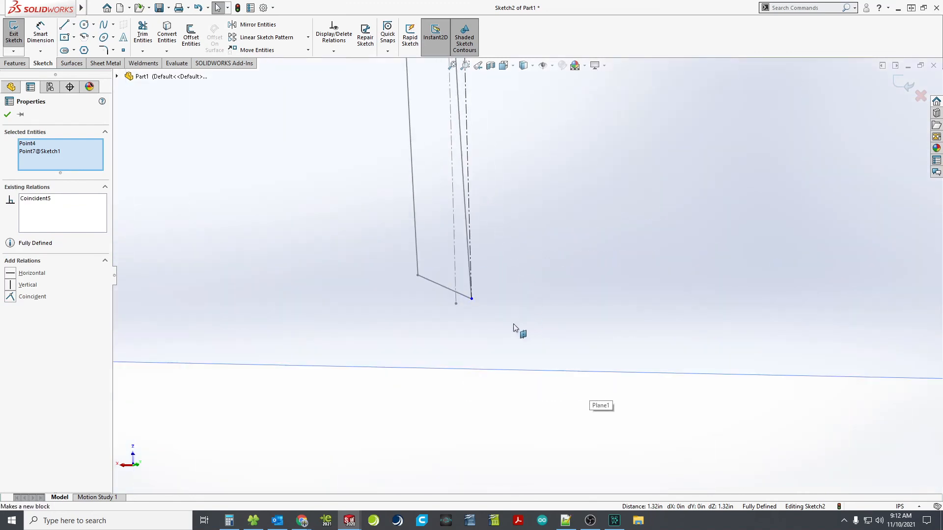
pyautogui.click(471, 277)
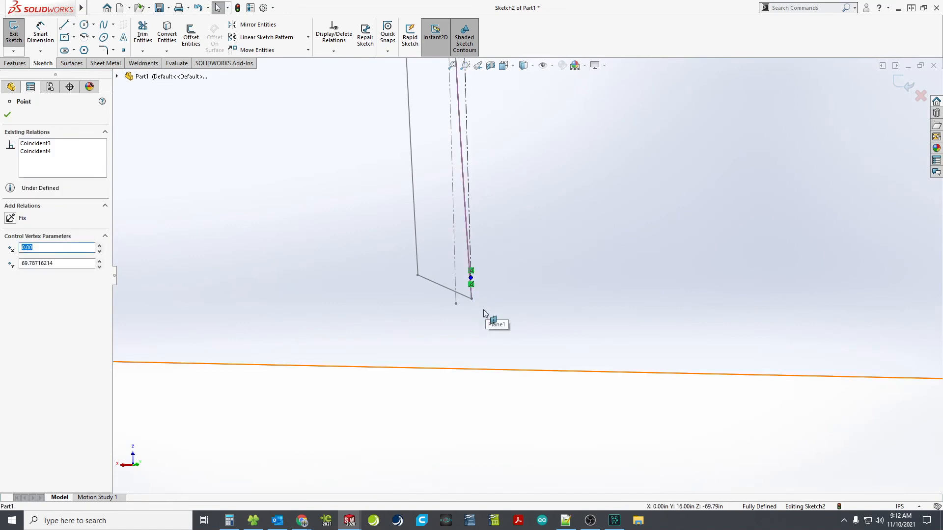
pyautogui.keyDown('ctrl'); pyautogui.click(471, 299); pyautogui.keyUp('ctrl')
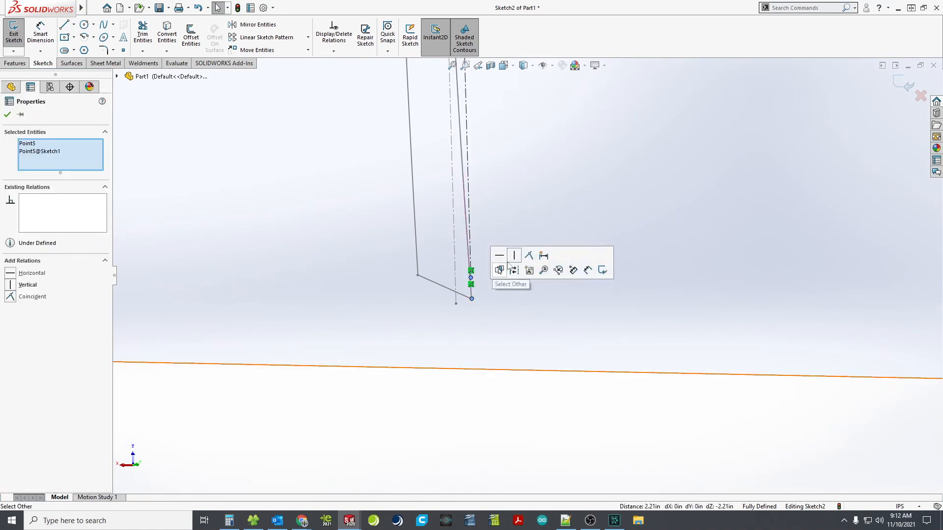
pyautogui.click(528, 256)
pyautogui.click(504, 318)
# Sketch a horizontal construction line about 28 in long from the origin out to one side, perpendicular to the lengthwise centerline
pyautogui.scroll(3, 507, 283)
pyautogui.scroll(7, 508, 281)
pyautogui.moveTo(547, 187); pyautogui.dragTo(531, 173, button='middle')
pyautogui.scroll(4, 532, 173)
pyautogui.scroll(-5, 540, 175)
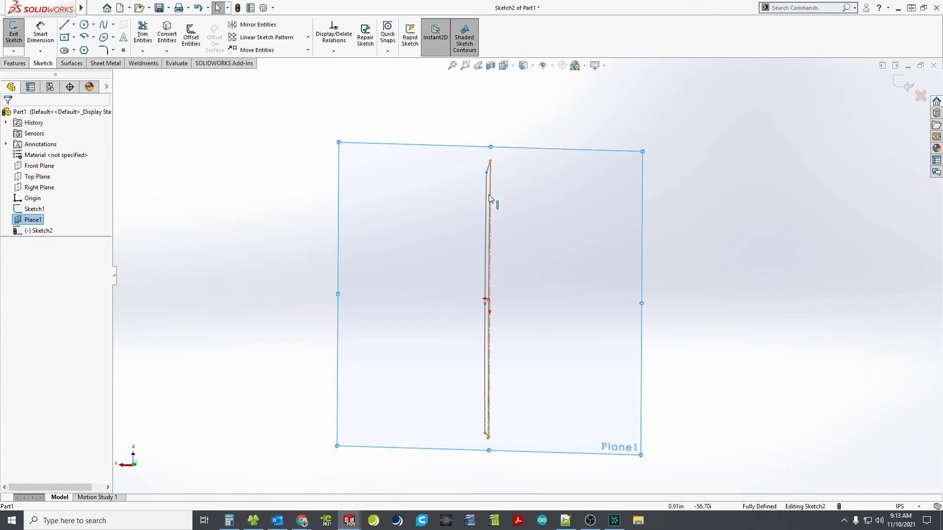
pyautogui.moveTo(516, 383)
pyautogui.mouseDown(button='middle')
pyautogui.moveTo(520, 308)
pyautogui.moveTo(523, 339)
pyautogui.mouseUp(button='middle')
pyautogui.click(503, 65)
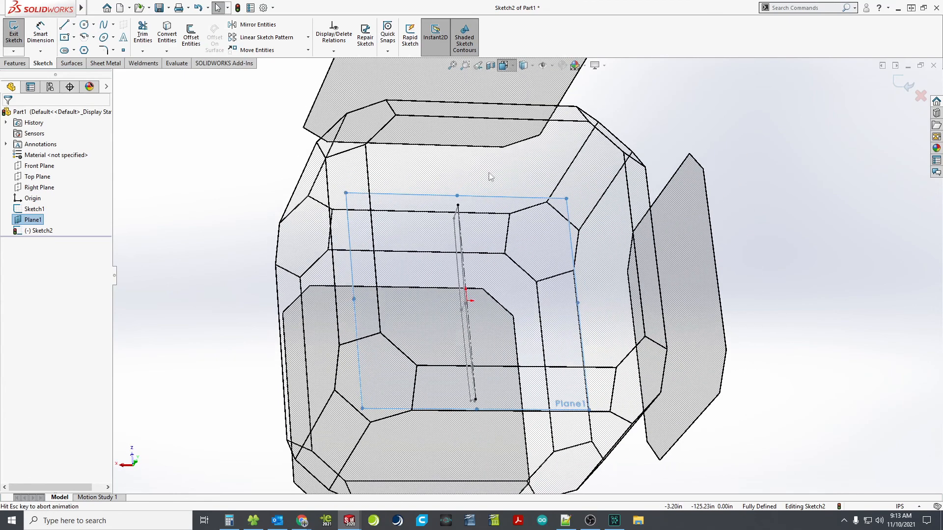
pyautogui.click(451, 282)
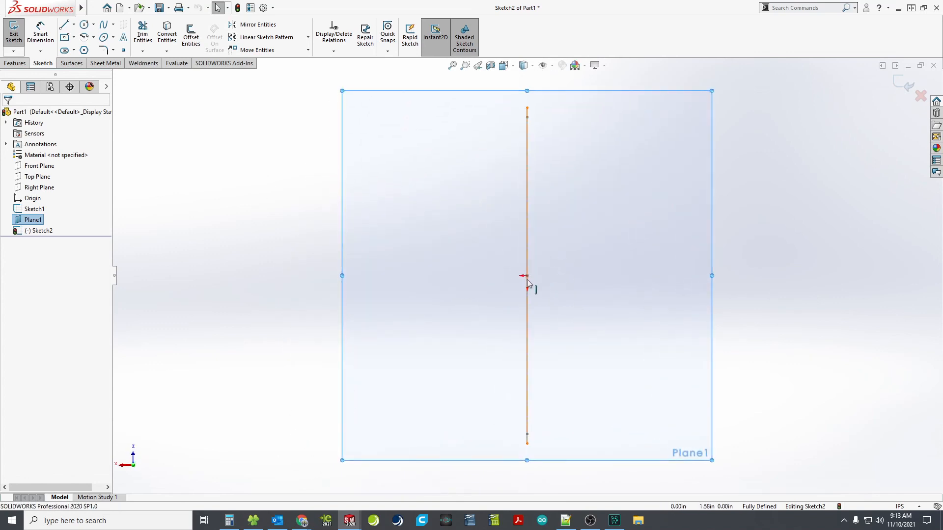
pyautogui.moveTo(216, 209); pyautogui.dragTo(260, 187, button='right')
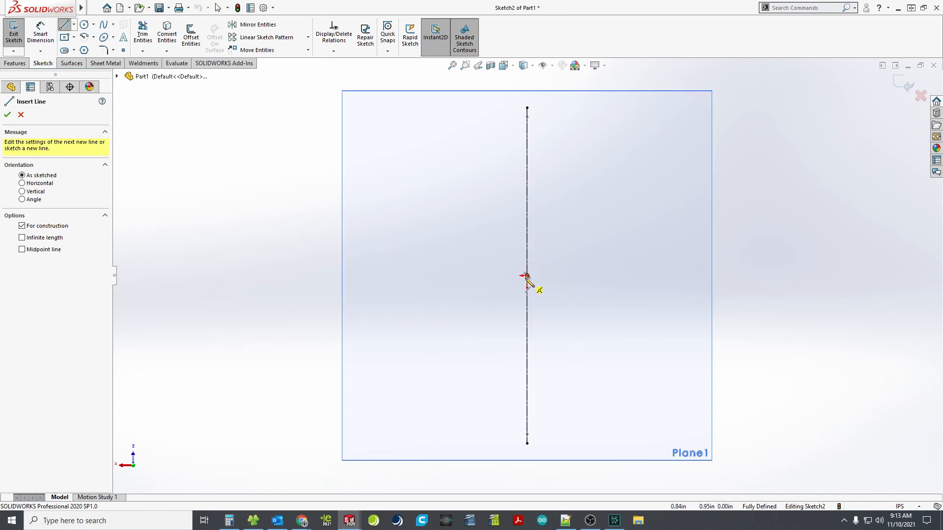
pyautogui.click(527, 276)
pyautogui.click(462, 276)
pyautogui.press('Escape')
# Dimension the horizontal construction line's outer endpoint as a doubled distance across the lengthwise centerline, at 24 in
pyautogui.scroll(-3, 540, 276)
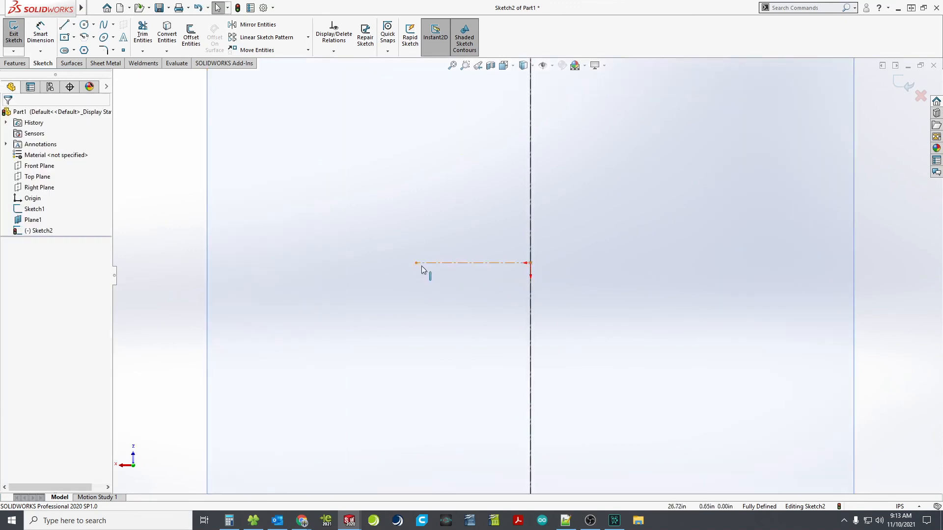
pyautogui.click(40, 36)
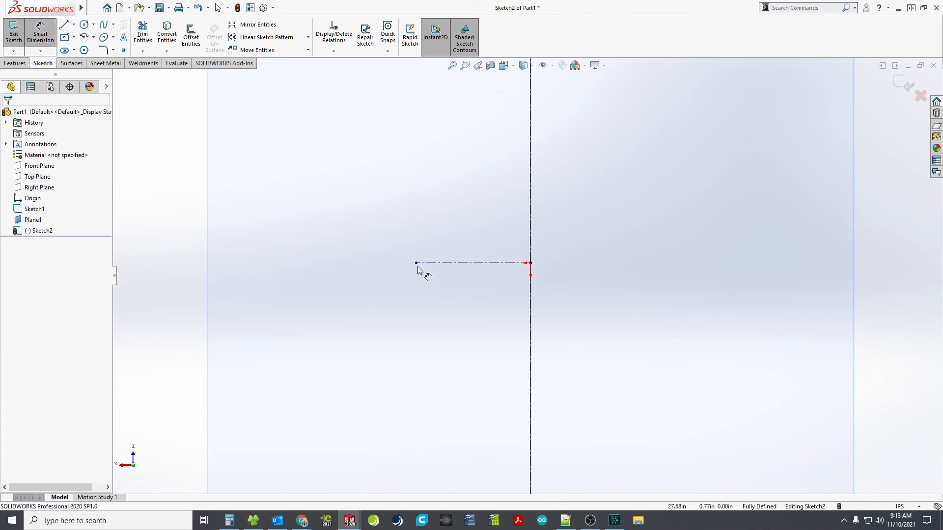
pyautogui.click(416, 263)
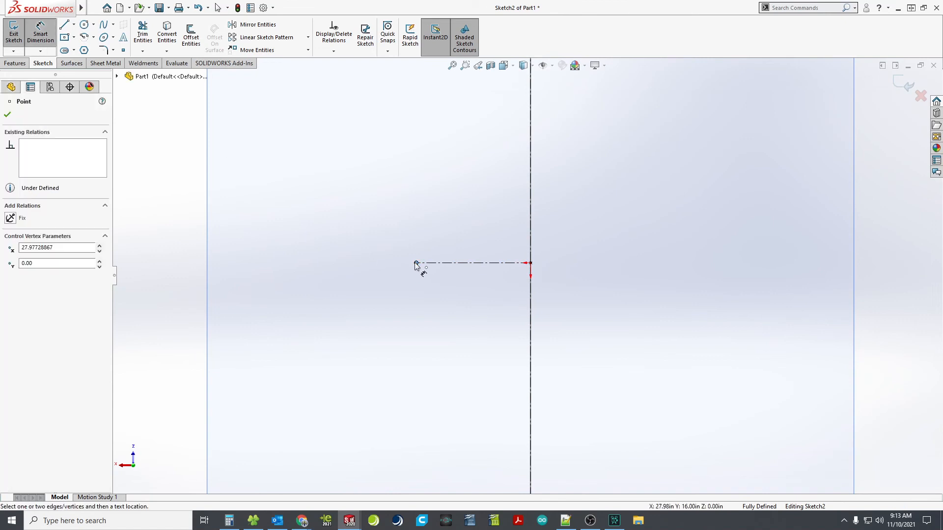
pyautogui.click(531, 327)
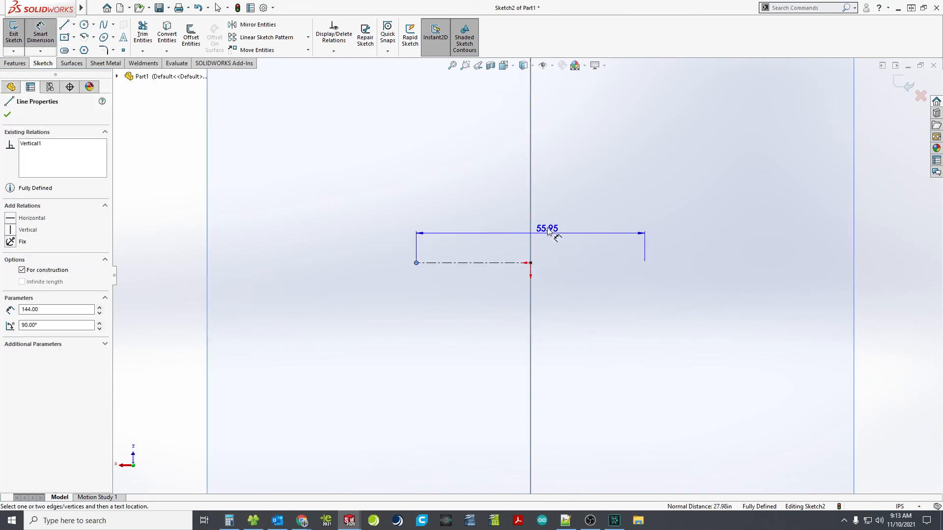
pyautogui.click(549, 202)
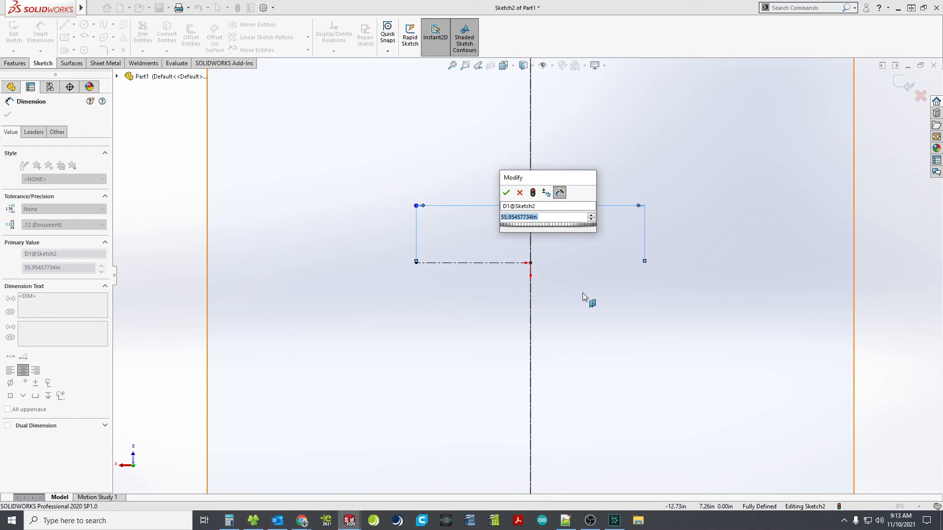
pyautogui.write('24')
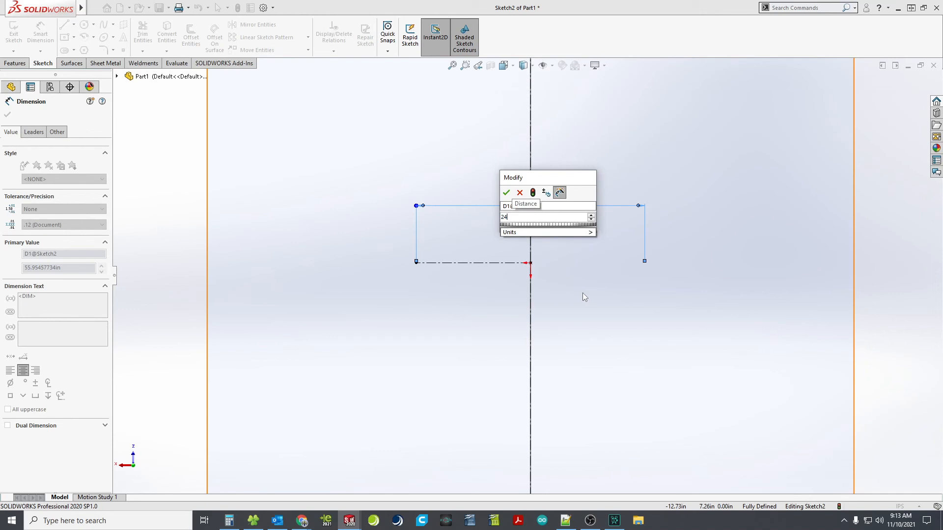
pyautogui.press('Return')
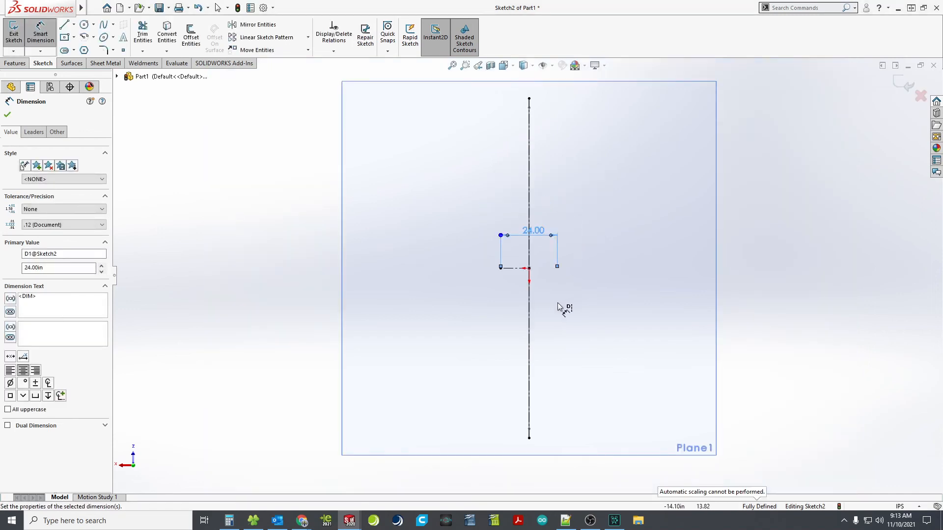
# Set the doubled width dimension across the centerline to 30 in and leave the dimension tool
pyautogui.scroll(-1, 551, 269)
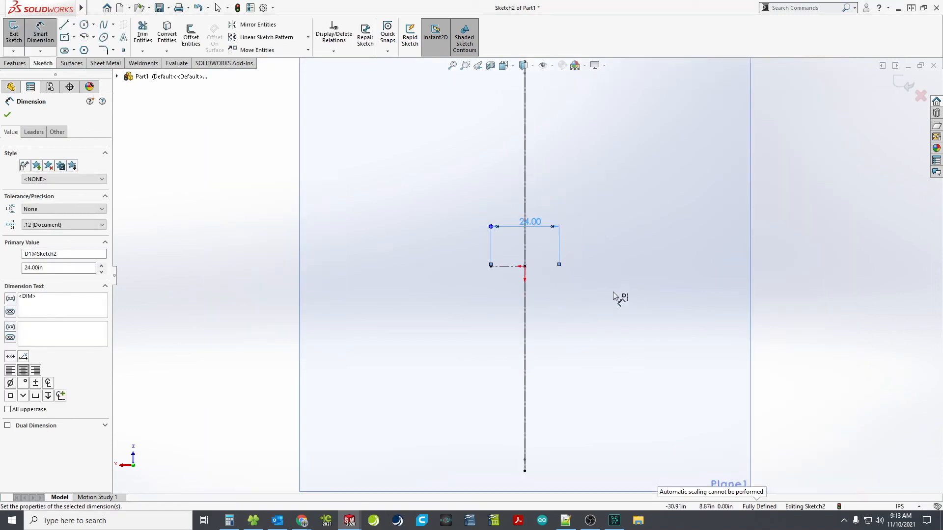
pyautogui.scroll(-1, 574, 234)
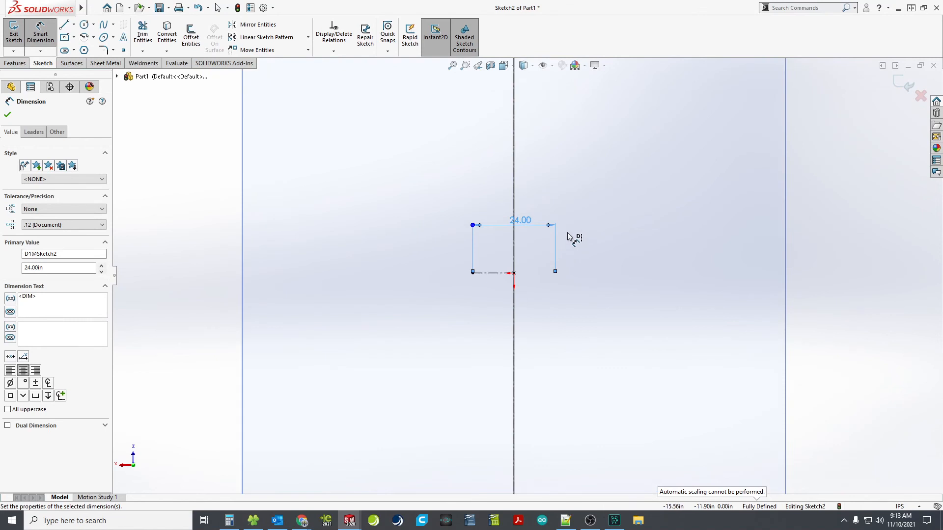
pyautogui.doubleClick(521, 220)
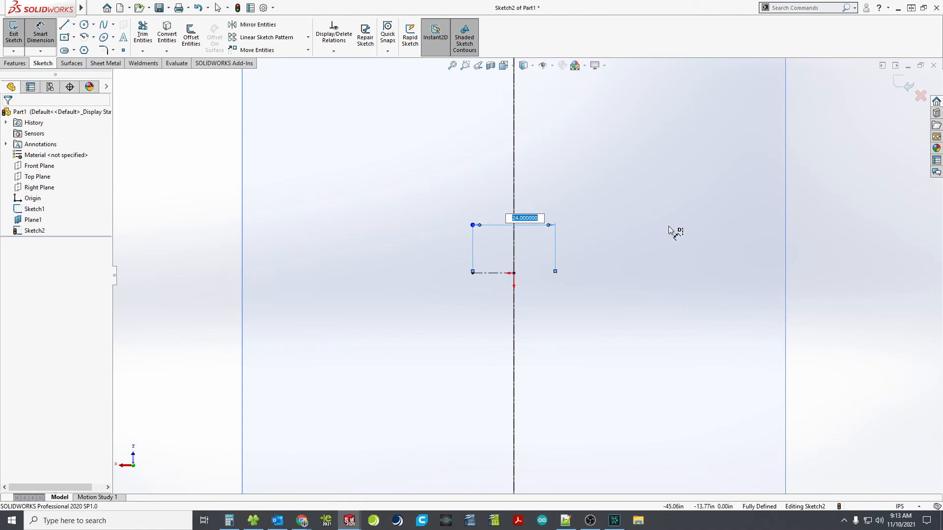
pyautogui.write('30')
pyautogui.press('Return')
pyautogui.press('Escape')
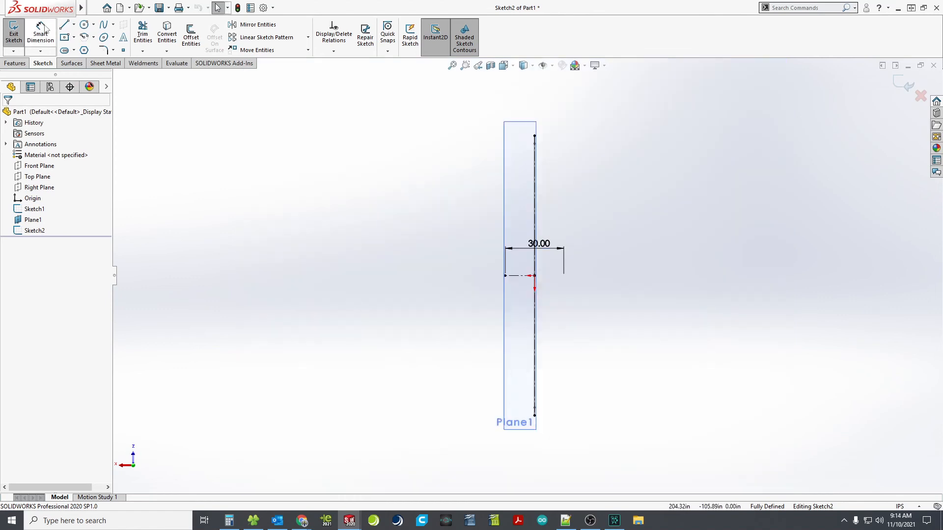
# Sketch a spline from one end of the lengthwise centerline through the width line's outer endpoint to the opposite end, and close the sketch
pyautogui.click(103, 24)
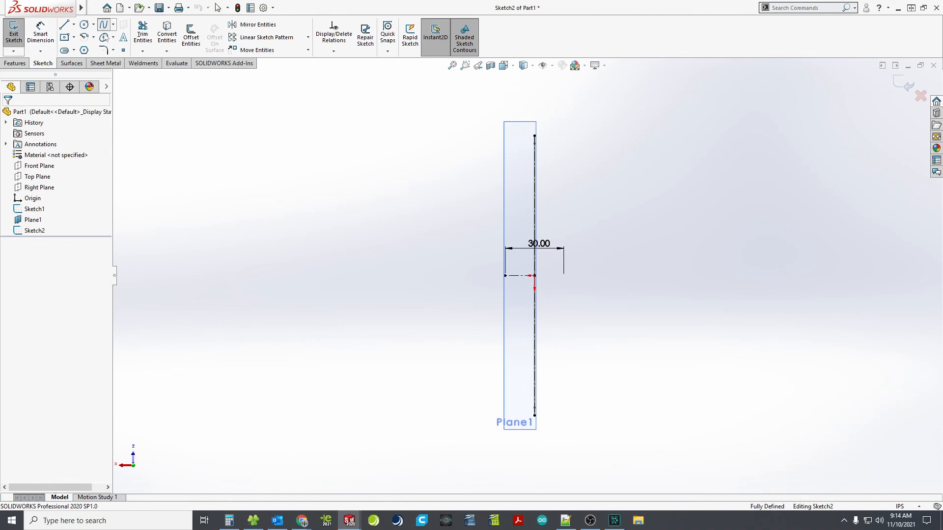
pyautogui.scroll(-3, 490, 390)
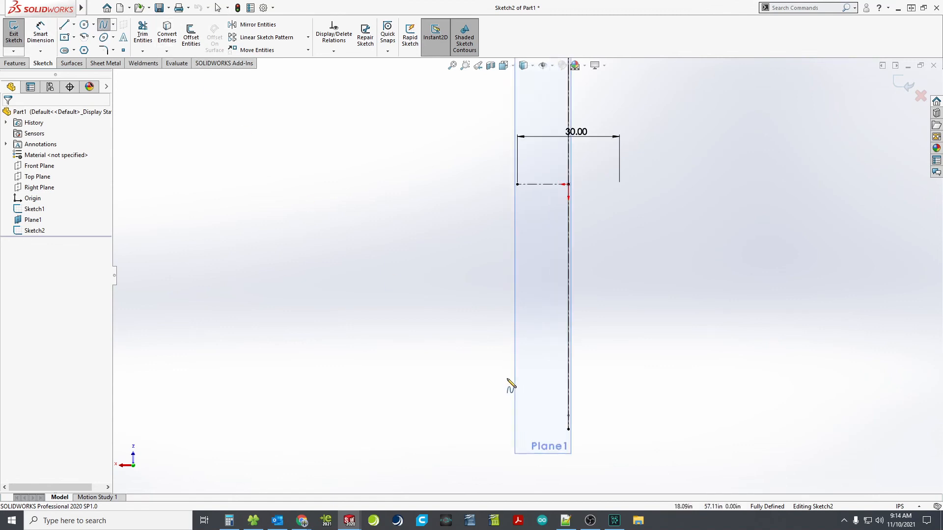
pyautogui.click(568, 430)
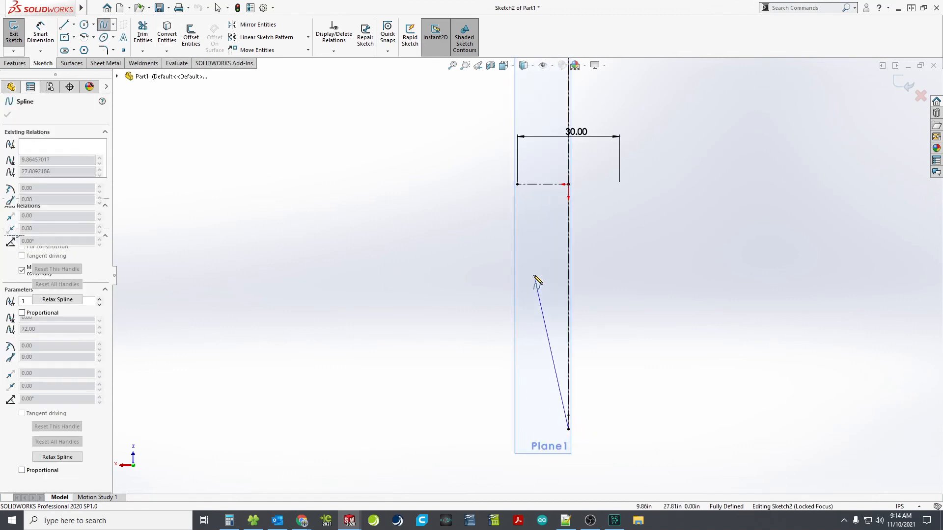
pyautogui.click(517, 186)
pyautogui.scroll(3, 534, 142)
pyautogui.scroll(-4, 535, 142)
pyautogui.scroll(3, 540, 127)
pyautogui.scroll(1, 541, 127)
pyautogui.scroll(-1, 542, 128)
pyautogui.scroll(-5, 547, 144)
pyautogui.click(546, 150)
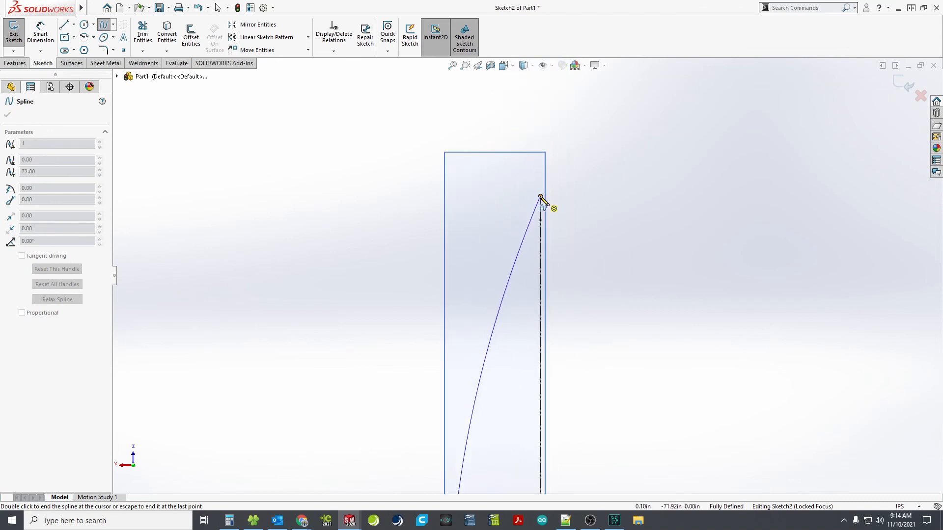
pyautogui.press('Escape')
pyautogui.scroll(5, 600, 274)
pyautogui.scroll(-3, 567, 369)
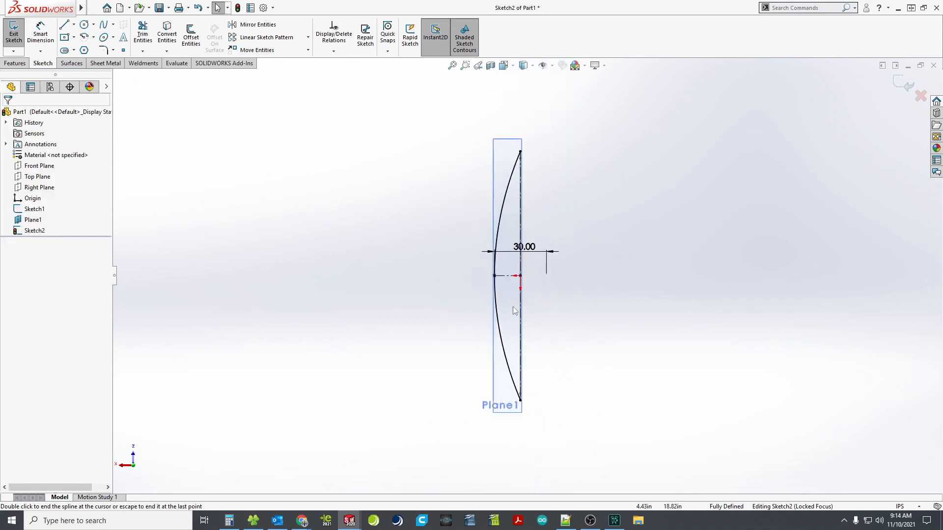
pyautogui.scroll(-2, 565, 361)
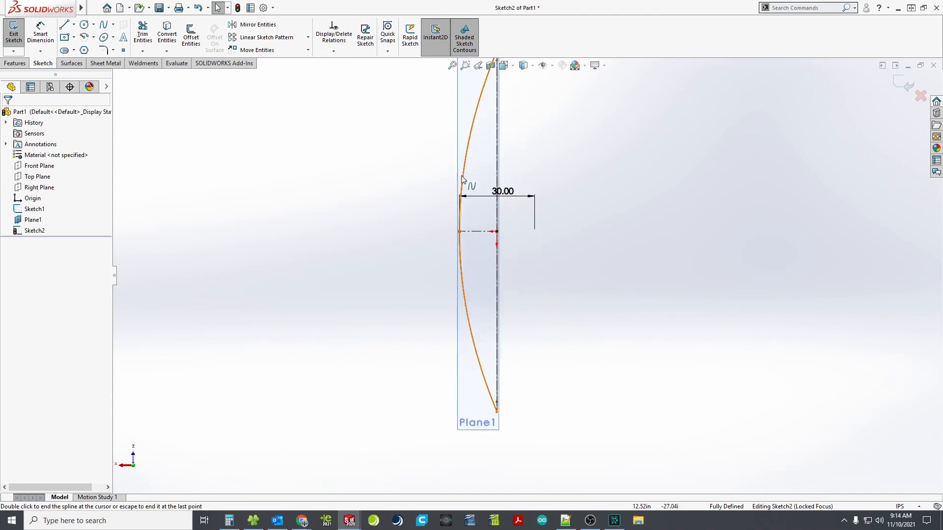
pyautogui.click(11, 40)
pyautogui.moveTo(295, 249)
pyautogui.mouseDown(button='middle')
pyautogui.moveTo(390, 272)
pyautogui.moveTo(376, 170)
pyautogui.moveTo(395, 143)
pyautogui.moveTo(452, 259)
pyautogui.mouseUp(button='middle')
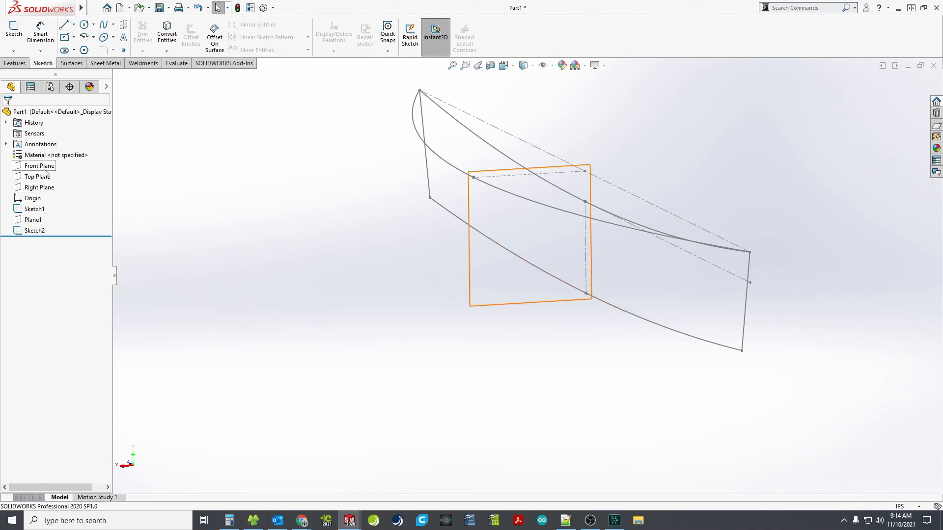
# Sketch two connected lines on the Front Plane: from the plan width line's outer end down to a corner, and about 12 in across to the origin
pyautogui.click(45, 169)
pyautogui.moveTo(402, 236)
pyautogui.mouseDown(button='middle')
pyautogui.moveTo(473, 215)
pyautogui.moveTo(564, 227)
pyautogui.moveTo(512, 246)
pyautogui.mouseUp(button='middle')
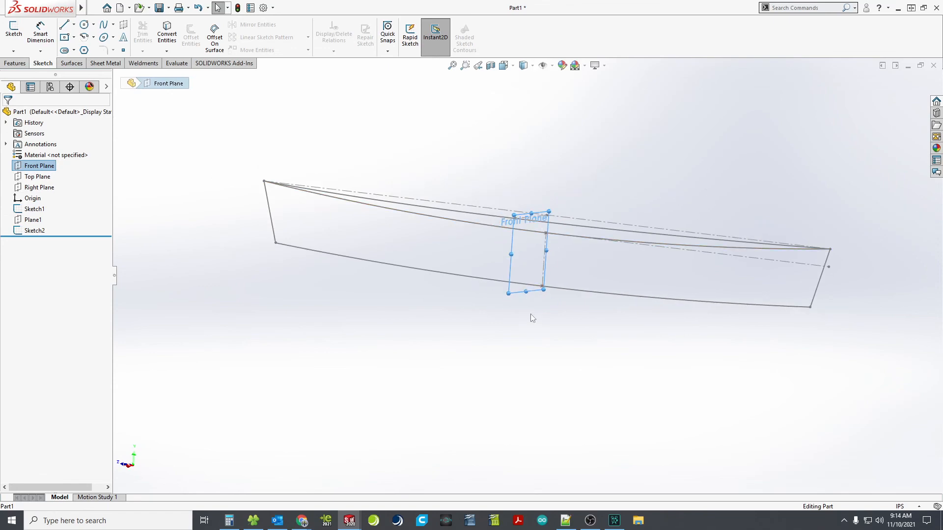
pyautogui.moveTo(539, 285); pyautogui.dragTo(466, 276, button='middle')
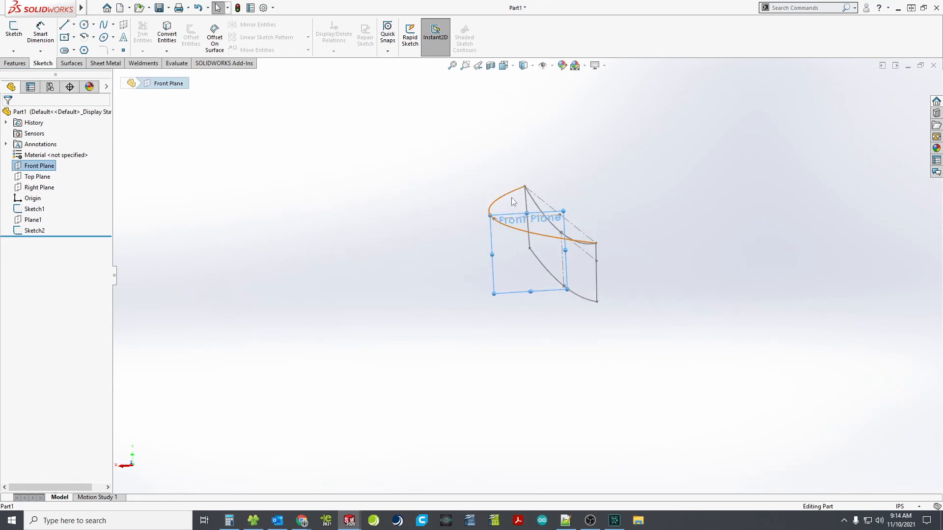
pyautogui.click(504, 66)
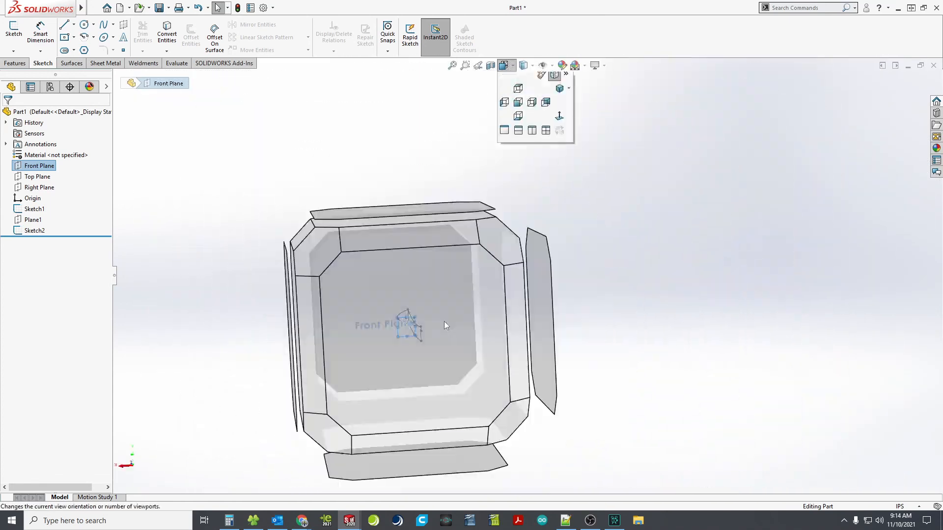
pyautogui.click(444, 321)
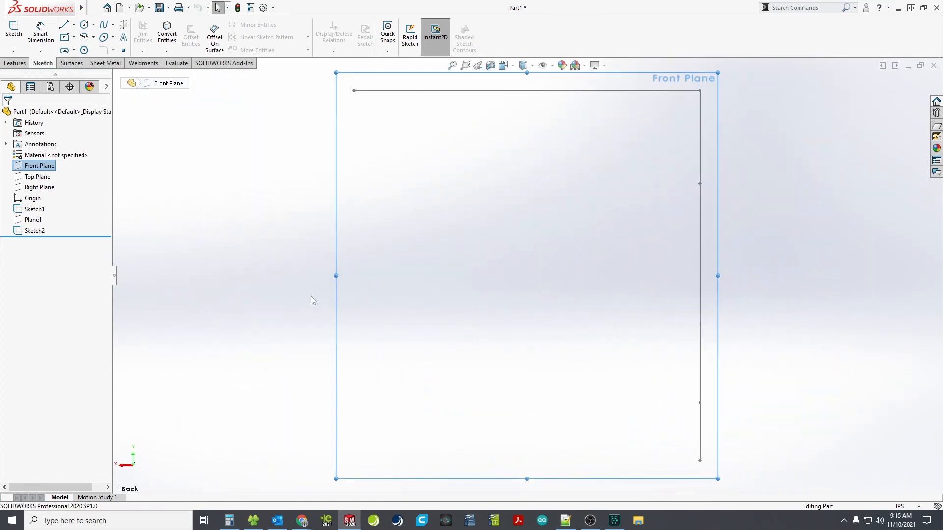
pyautogui.click(64, 24)
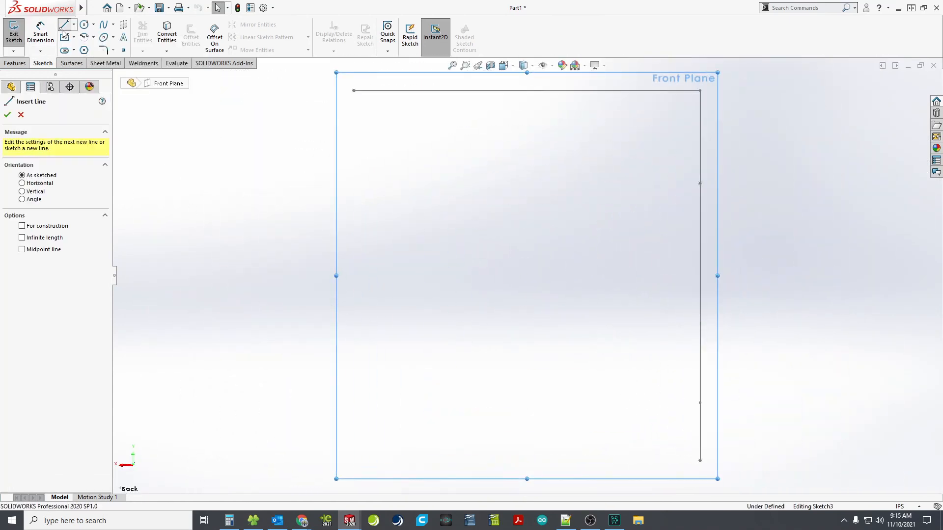
pyautogui.click(354, 91)
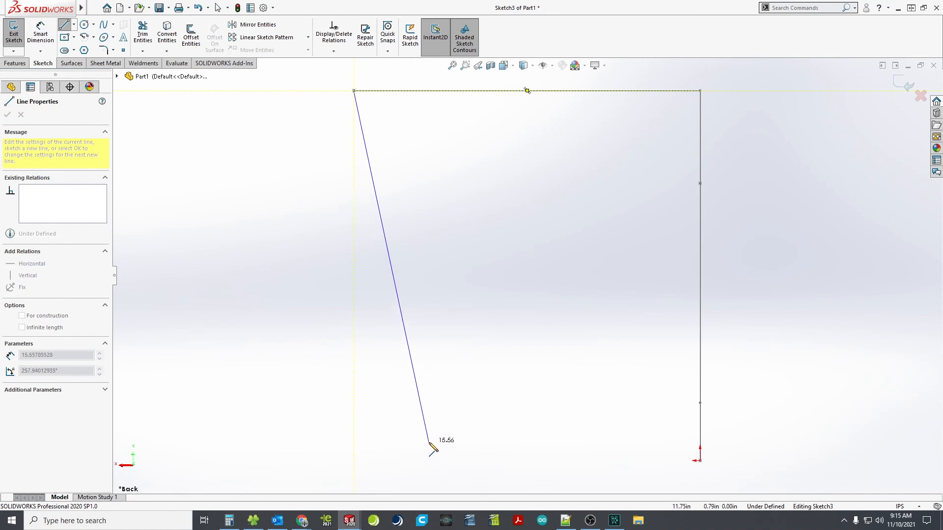
pyautogui.click(428, 387)
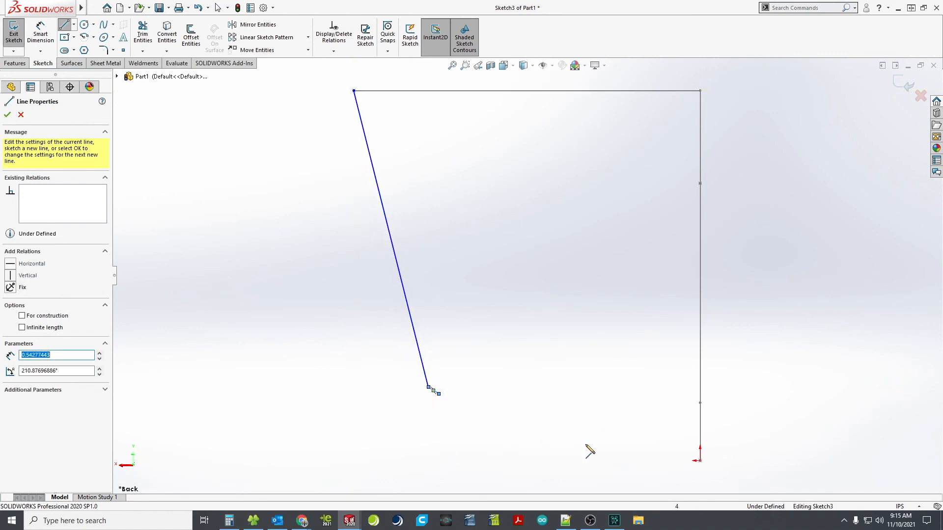
pyautogui.press('Escape')
pyautogui.moveTo(439, 394); pyautogui.dragTo(699, 463)
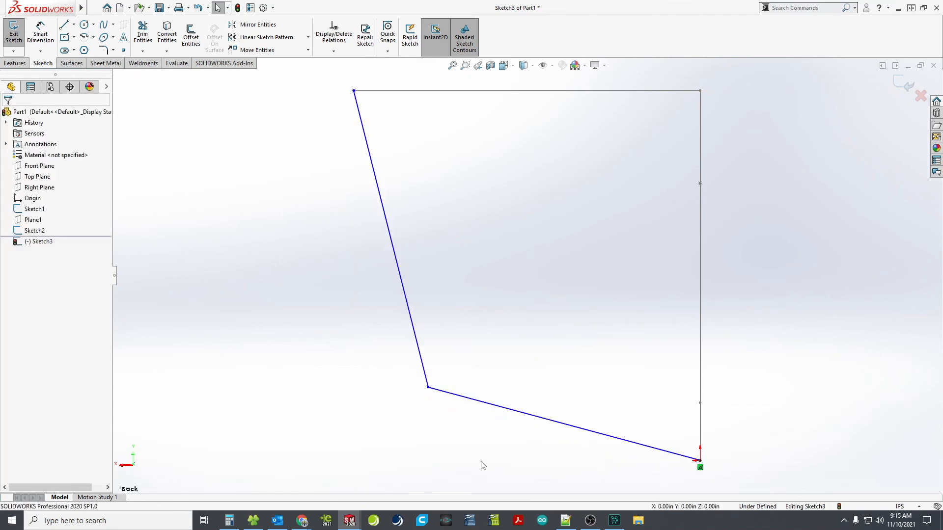
# Make the bottom line between the corner and the origin horizontal
pyautogui.scroll(2, 495, 457)
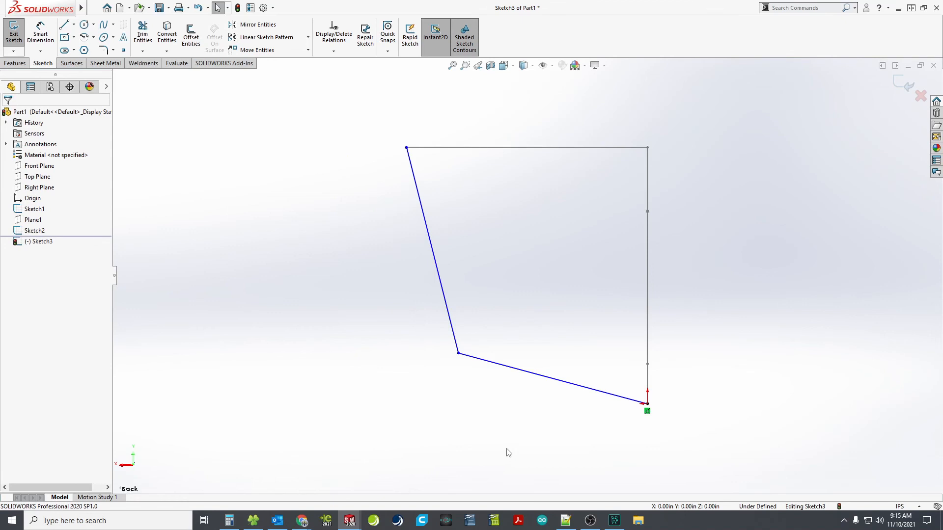
pyautogui.click(596, 390)
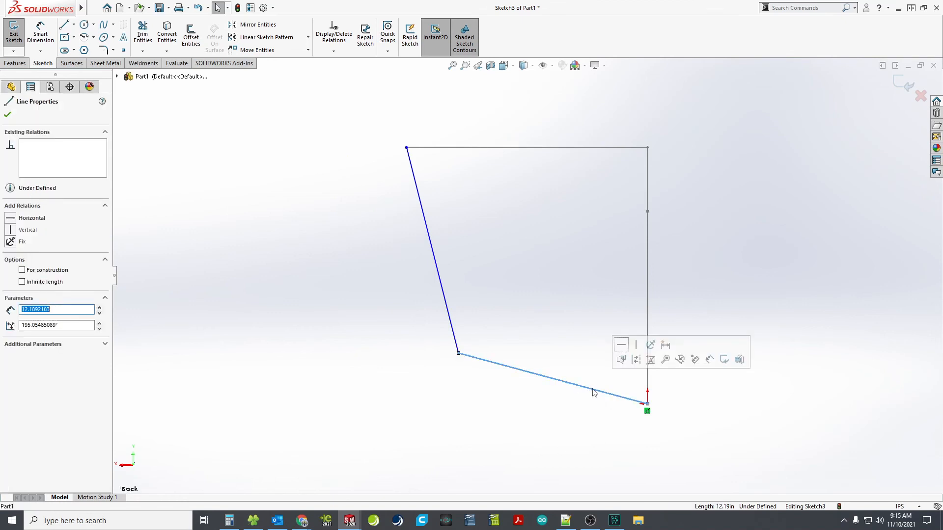
pyautogui.click(621, 345)
pyautogui.click(463, 413)
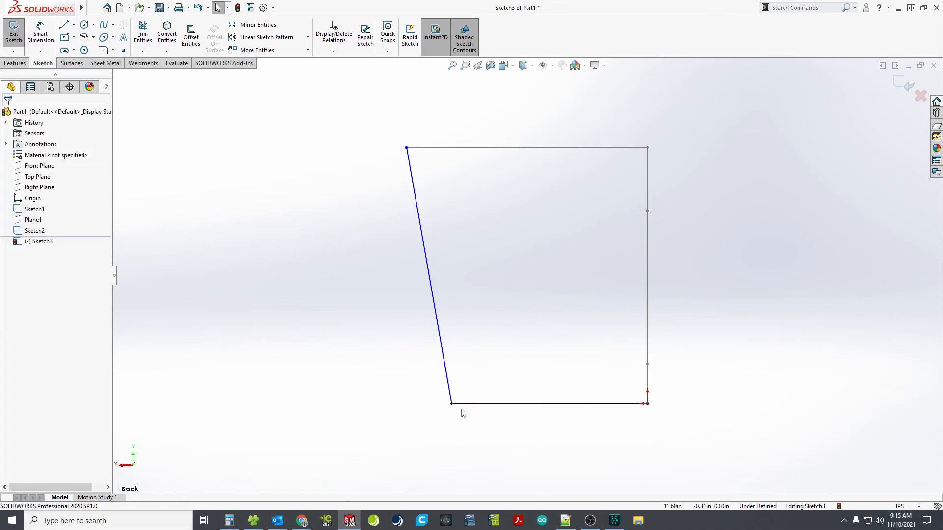
# Dimension the horizontal offset between the slanted side line's upper and lower endpoints at 3 in
pyautogui.scroll(1, 530, 349)
pyautogui.scroll(-1, 534, 319)
pyautogui.click(35, 33)
pyautogui.click(404, 137)
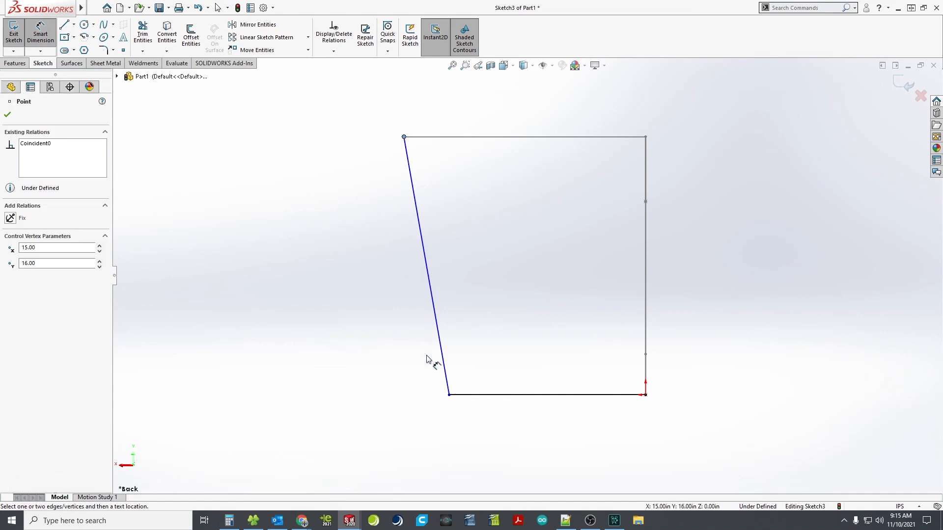
pyautogui.click(448, 395)
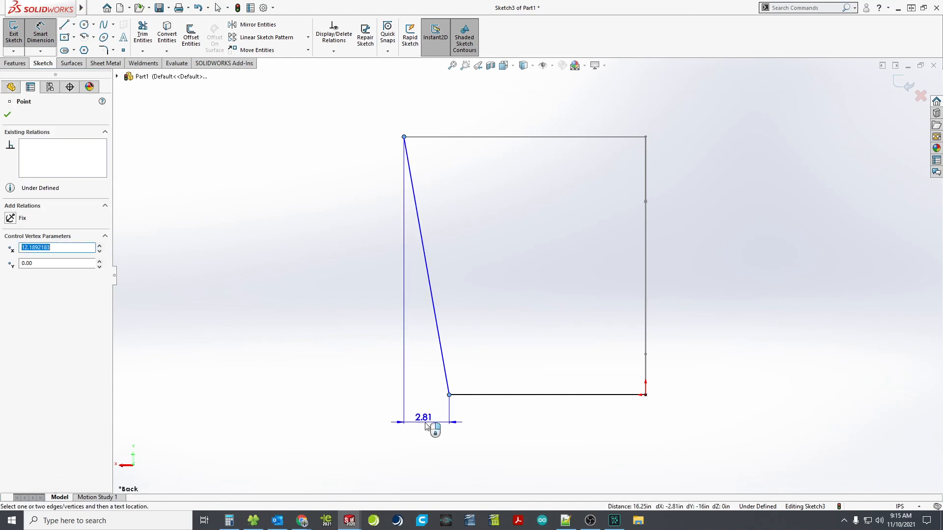
pyautogui.click(431, 428)
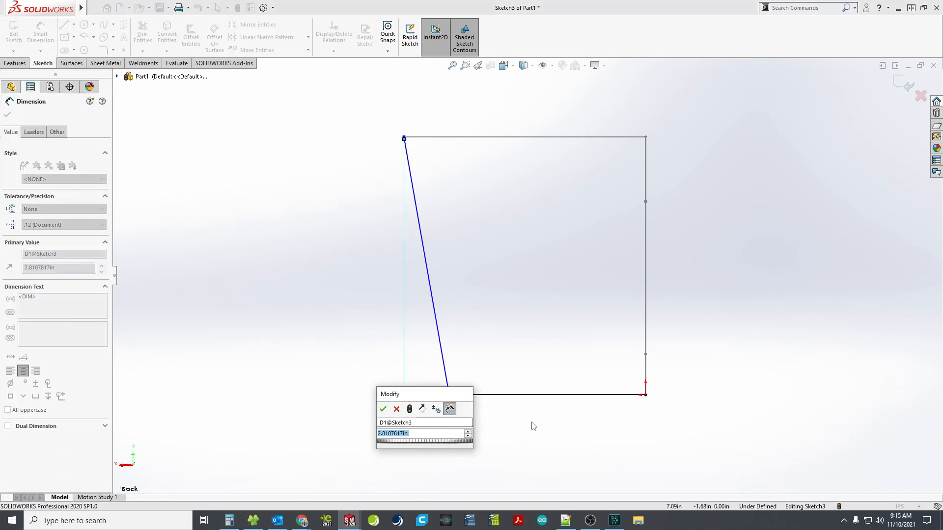
pyautogui.write('3')
pyautogui.press('Return')
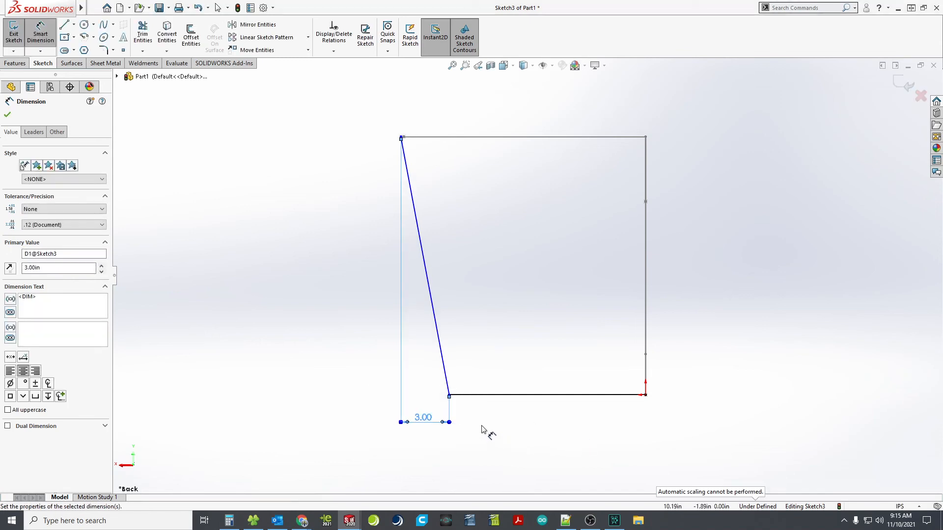
pyautogui.click(480, 395)
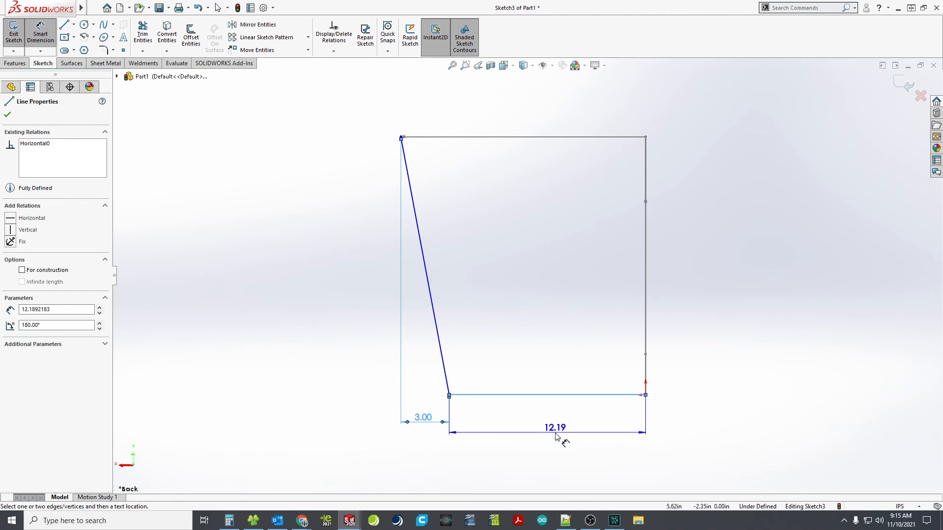
pyautogui.press('Escape')
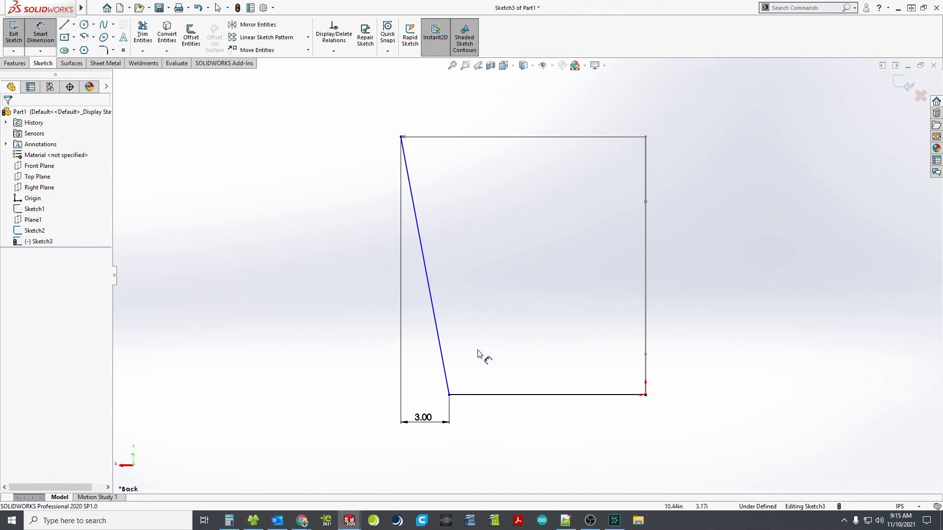
pyautogui.click(488, 394)
pyautogui.click(503, 137)
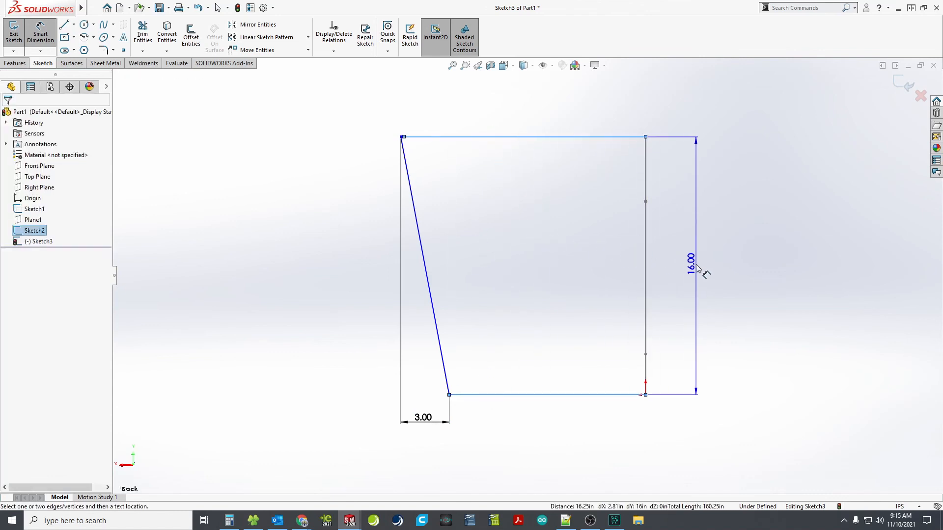
pyautogui.press('Escape')
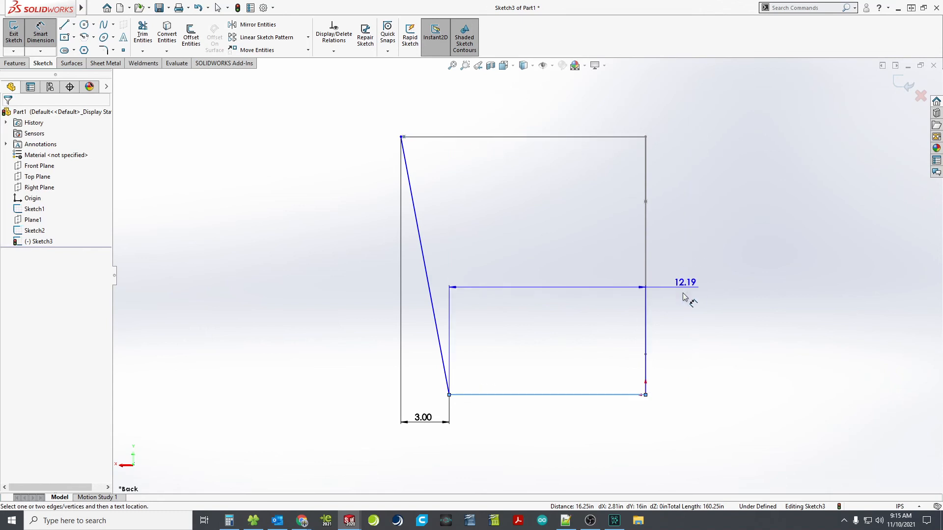
pyautogui.click(518, 437)
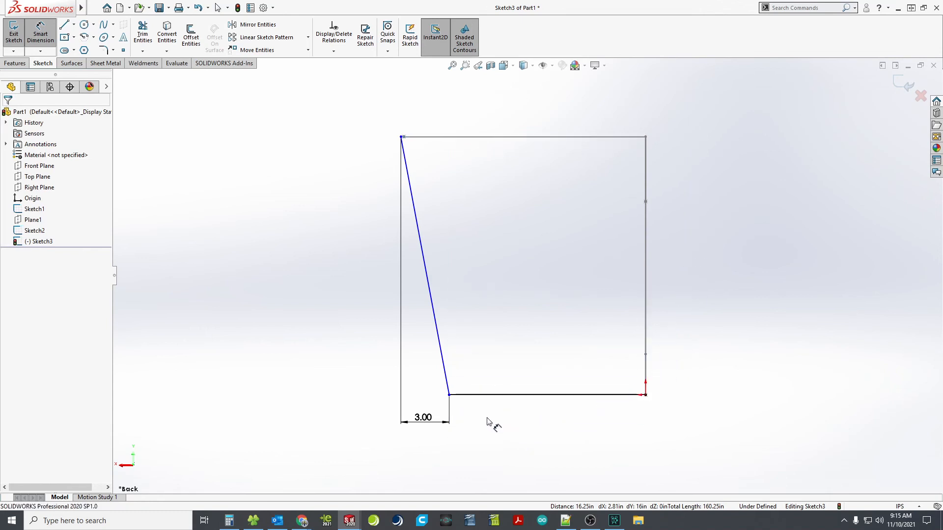
# Leave the dimension tool, make the slanted side line's upper endpoint coincident with the plan width line's outer endpoint, and close the sketch
pyautogui.scroll(-1, 464, 210)
pyautogui.press('Escape')
pyautogui.scroll(-2, 438, 154)
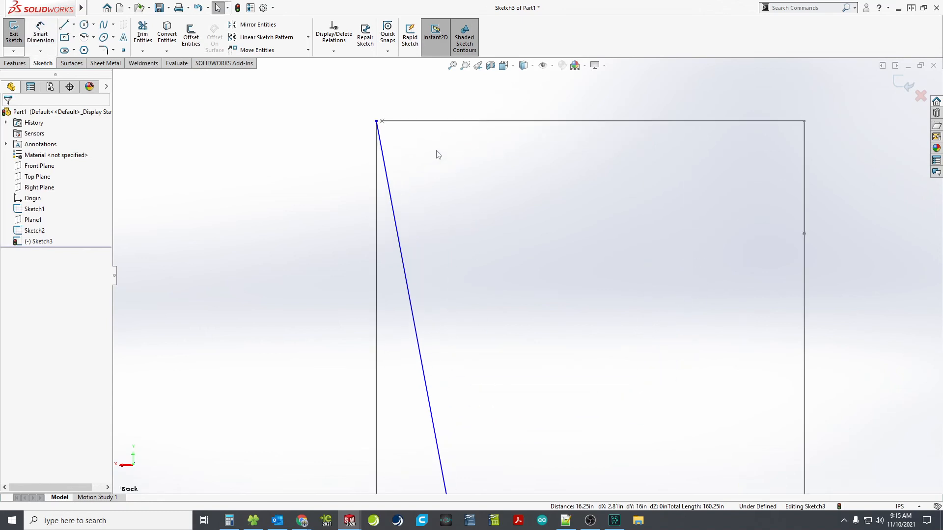
pyautogui.moveTo(424, 141)
pyautogui.mouseDown(button='middle')
pyautogui.moveTo(431, 160)
pyautogui.moveTo(384, 142)
pyautogui.mouseUp(button='middle')
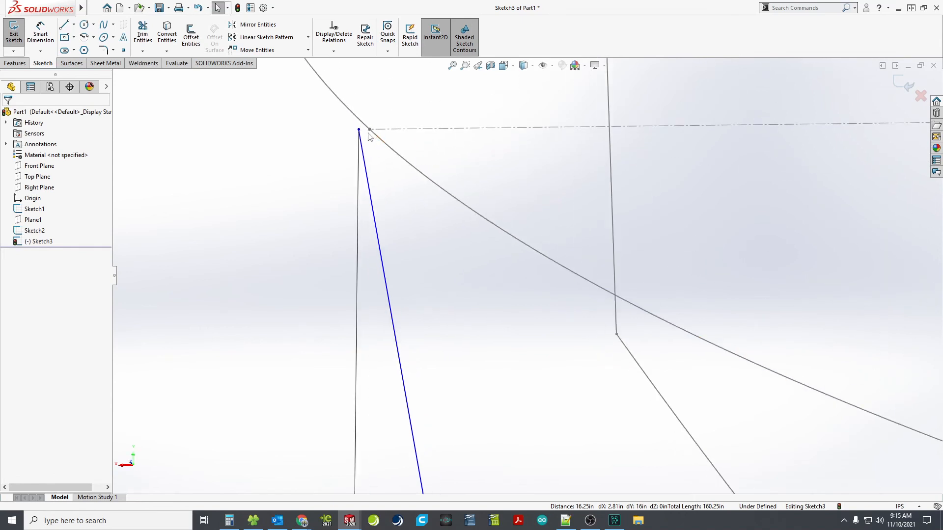
pyautogui.click(370, 131)
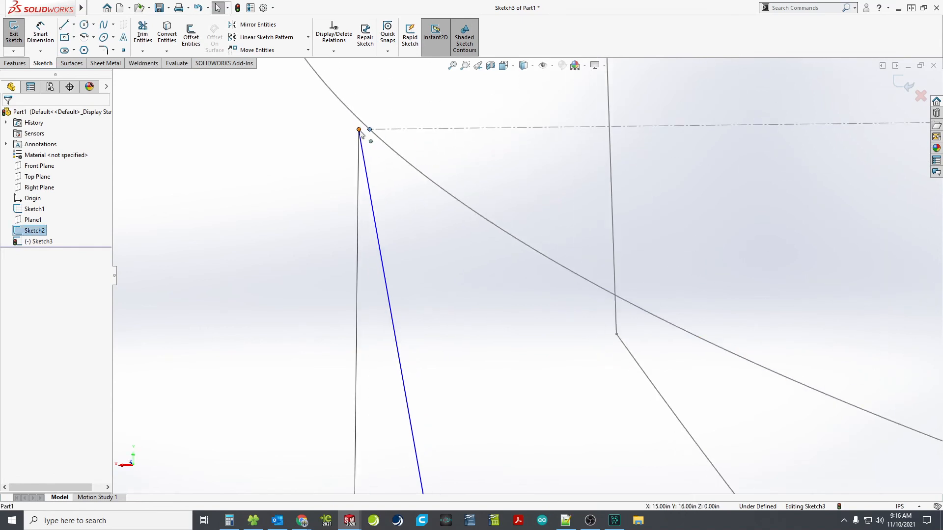
pyautogui.keyDown('ctrl'); pyautogui.click(359, 130); pyautogui.keyUp('ctrl')
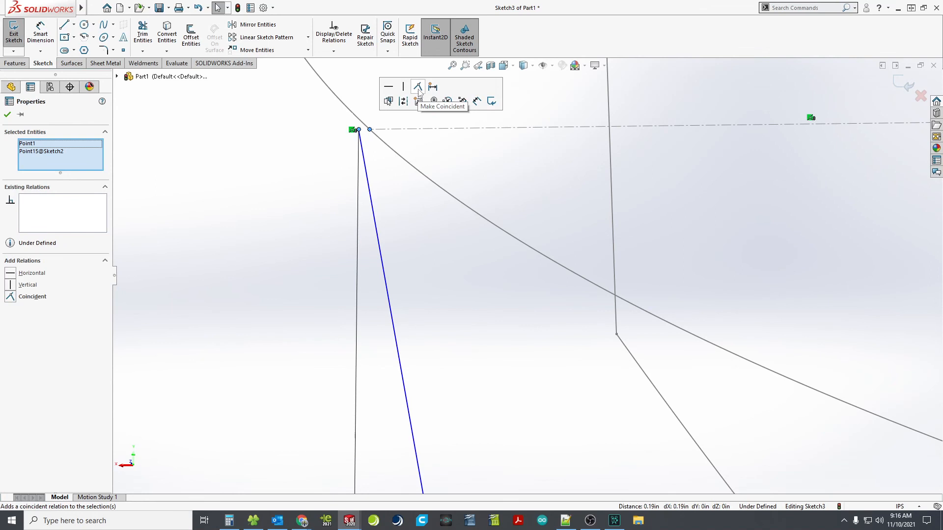
pyautogui.click(419, 91)
pyautogui.click(302, 272)
pyautogui.moveTo(302, 272)
pyautogui.mouseDown(button='middle')
pyautogui.moveTo(449, 322)
pyautogui.moveTo(538, 340)
pyautogui.moveTo(603, 372)
pyautogui.moveTo(607, 363)
pyautogui.moveTo(516, 304)
pyautogui.mouseUp(button='middle')
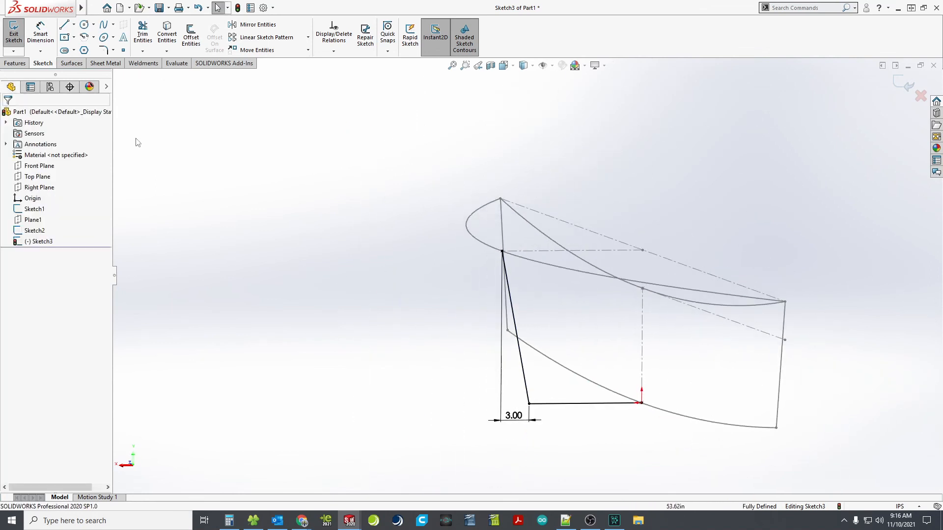
pyautogui.click(19, 33)
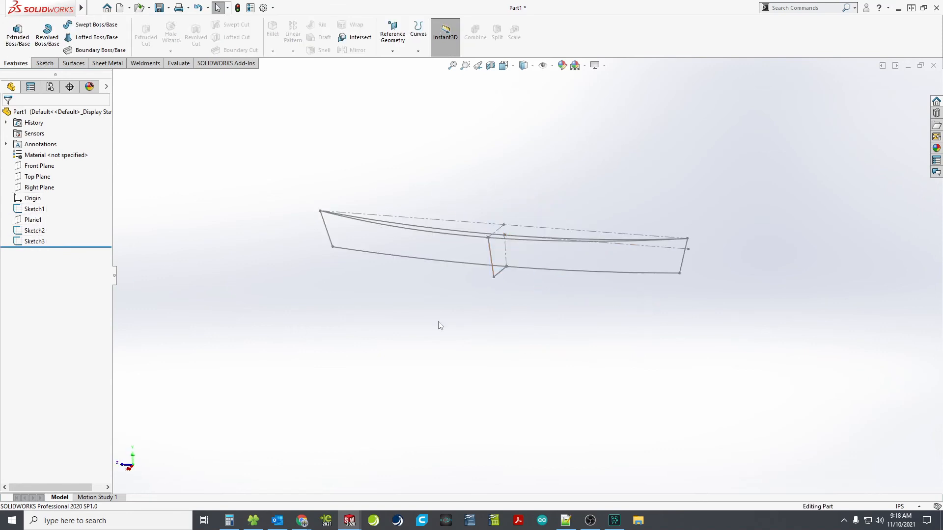
# Start a 3D sketch and draw a spline through one lower hull end, the midship section's bottom corner and the other lower hull end
pyautogui.scroll(-2, 466, 277)
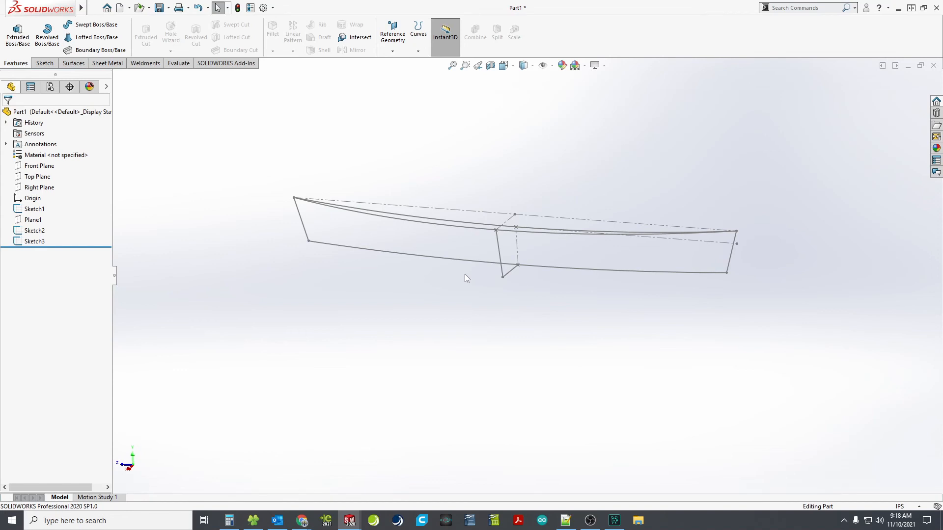
pyautogui.click(47, 67)
pyautogui.click(13, 51)
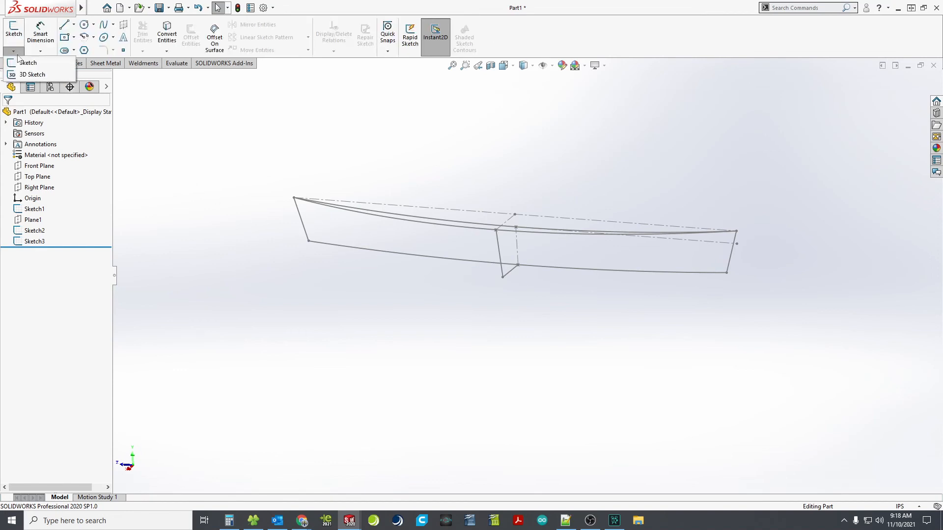
pyautogui.click(24, 74)
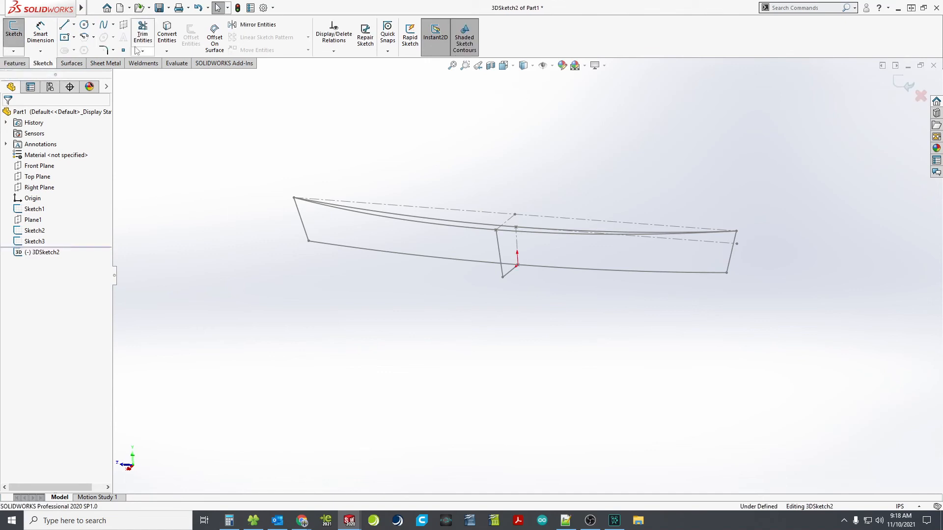
pyautogui.click(107, 25)
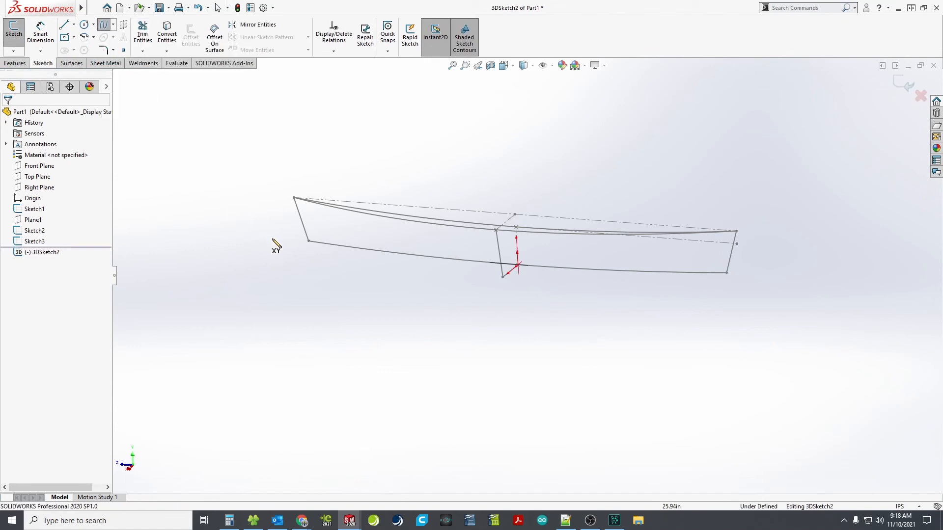
pyautogui.click(308, 241)
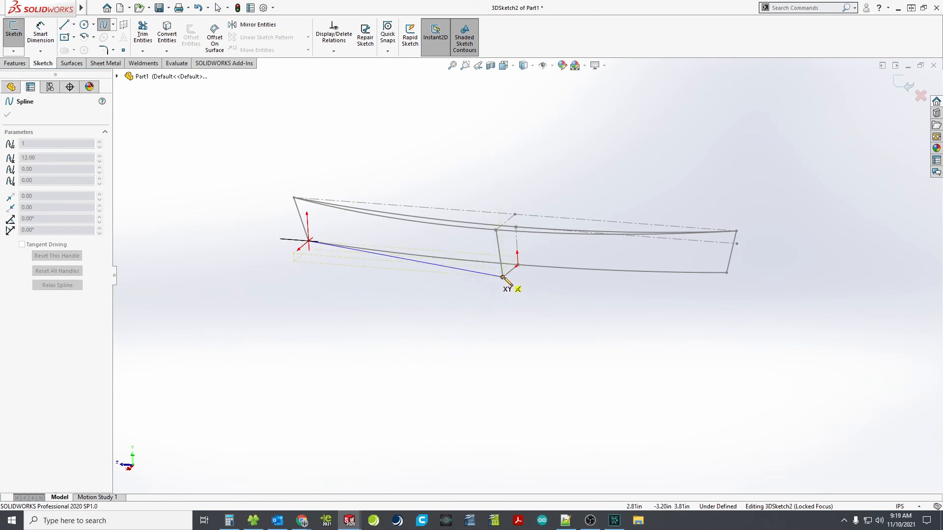
pyautogui.click(503, 278)
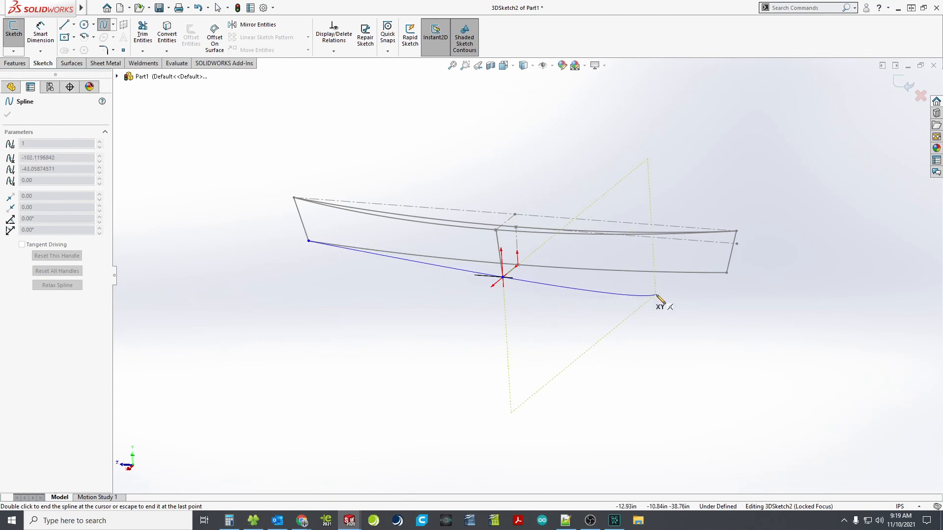
pyautogui.click(727, 273)
pyautogui.press('Escape')
# Check the bottom-edge spline from several angles and close the 3D sketch
pyautogui.moveTo(586, 302); pyautogui.dragTo(509, 306, button='middle')
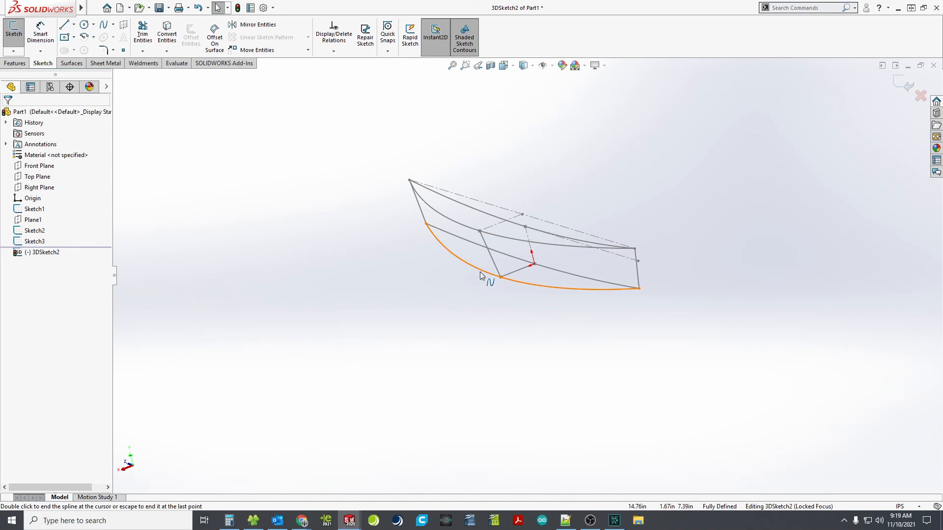
pyautogui.scroll(-3, 546, 240)
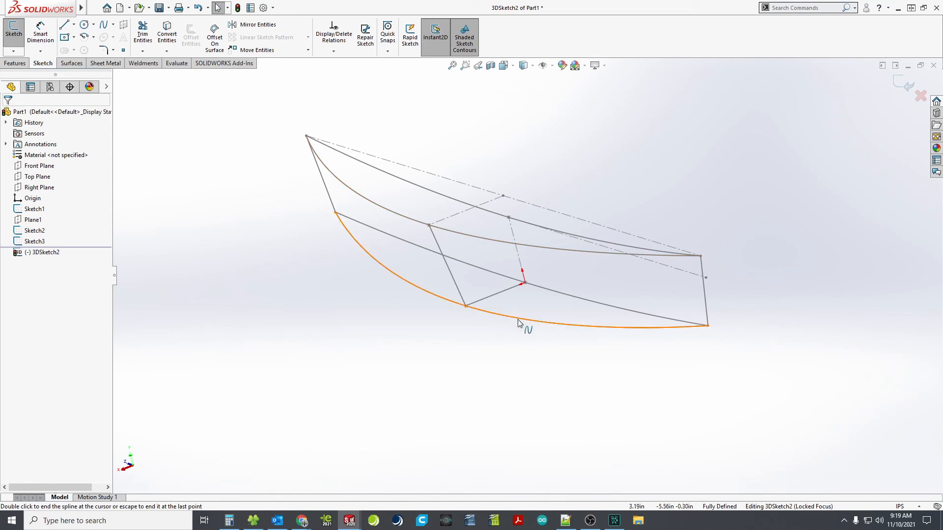
pyautogui.moveTo(516, 322); pyautogui.dragTo(497, 310, button='middle')
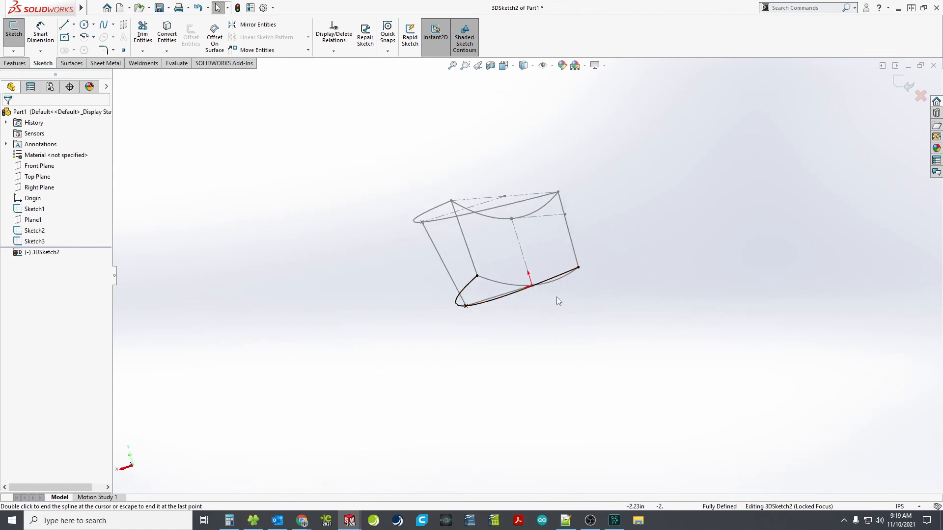
pyautogui.moveTo(512, 297)
pyautogui.mouseDown(button='middle')
pyautogui.moveTo(538, 311)
pyautogui.moveTo(488, 315)
pyautogui.mouseUp(button='middle')
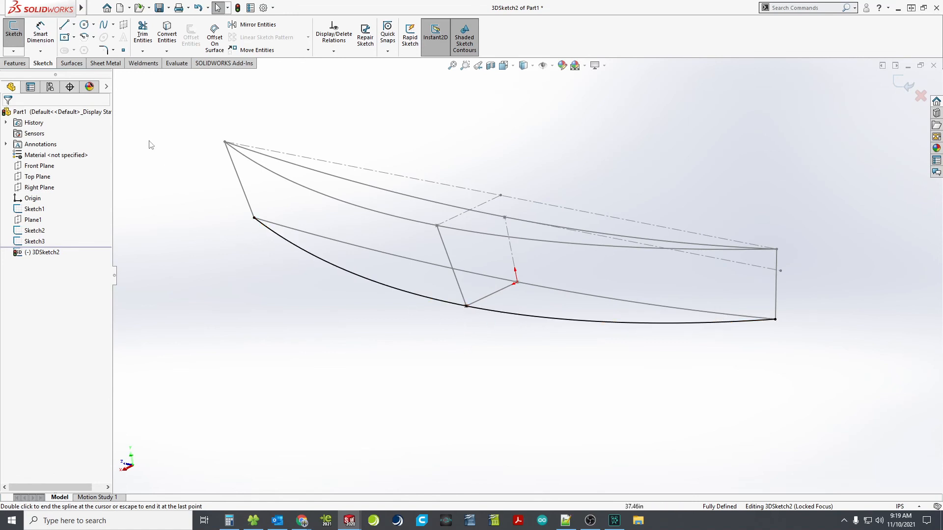
pyautogui.click(13, 52)
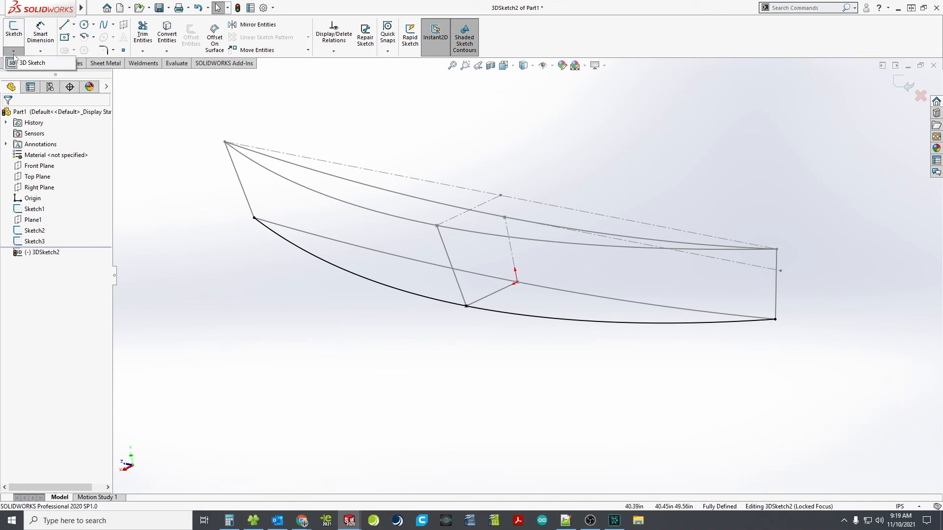
pyautogui.click(14, 65)
pyautogui.click(177, 194)
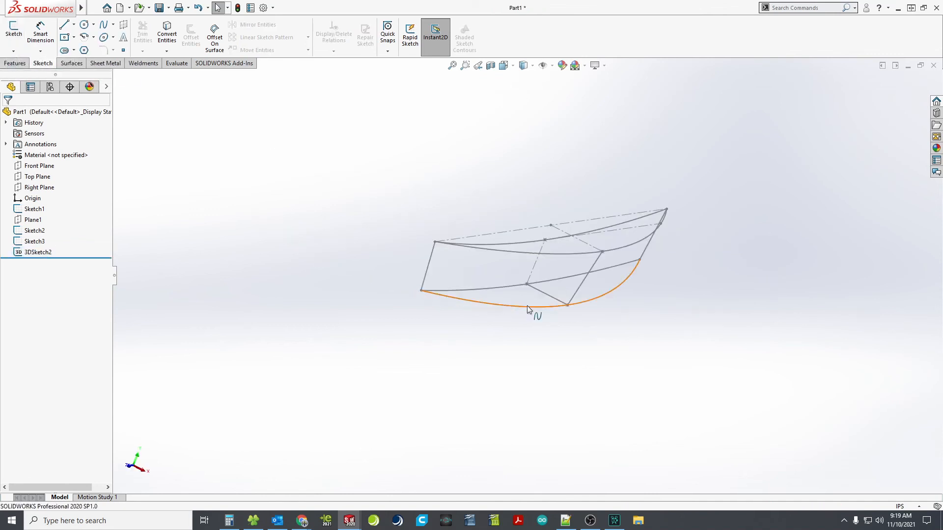
# Create a new sketch on Plane1 containing only the converted curved plan outline from Sketch2, and close the sketch
pyautogui.moveTo(526, 269)
pyautogui.mouseDown(button='middle')
pyautogui.moveTo(547, 272)
pyautogui.moveTo(439, 252)
pyautogui.moveTo(393, 259)
pyautogui.moveTo(437, 252)
pyautogui.moveTo(467, 230)
pyautogui.moveTo(528, 221)
pyautogui.moveTo(586, 247)
pyautogui.mouseUp(button='middle')
pyautogui.scroll(-3, 608, 249)
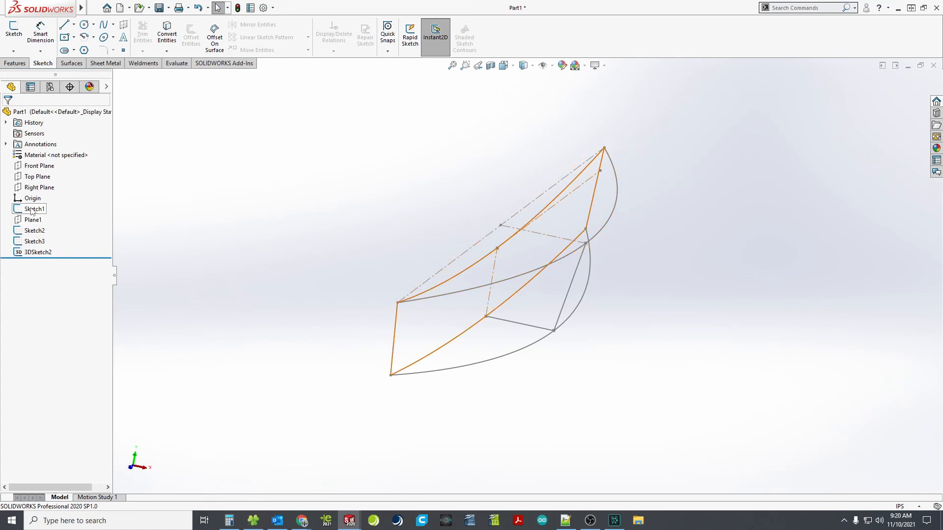
pyautogui.click(33, 222)
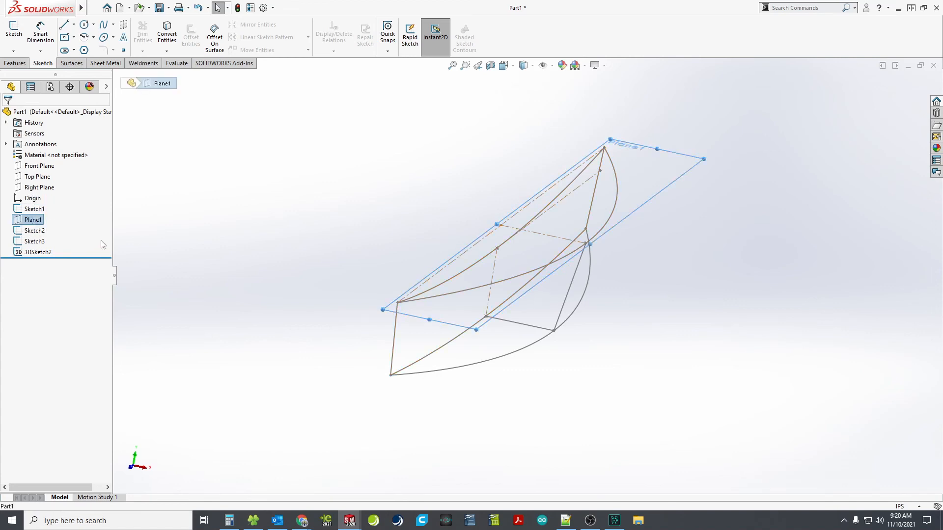
pyautogui.click(13, 28)
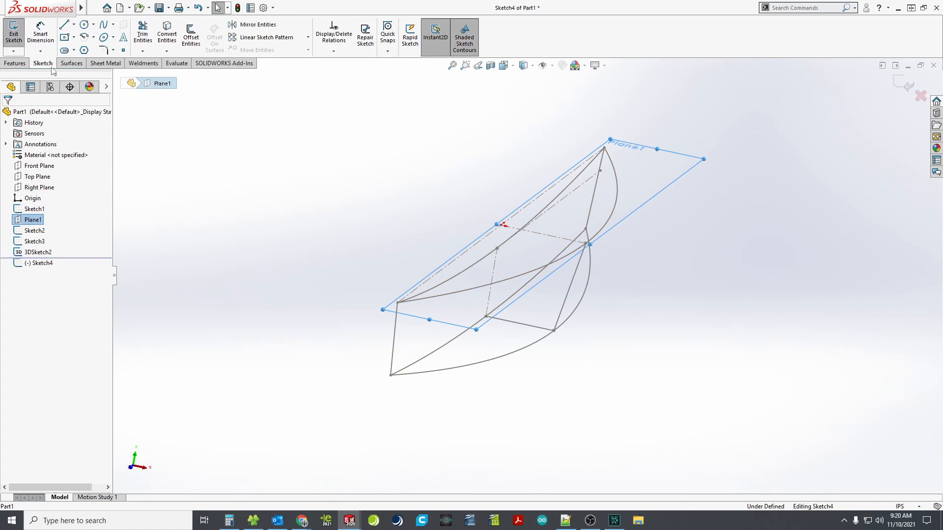
pyautogui.click(167, 34)
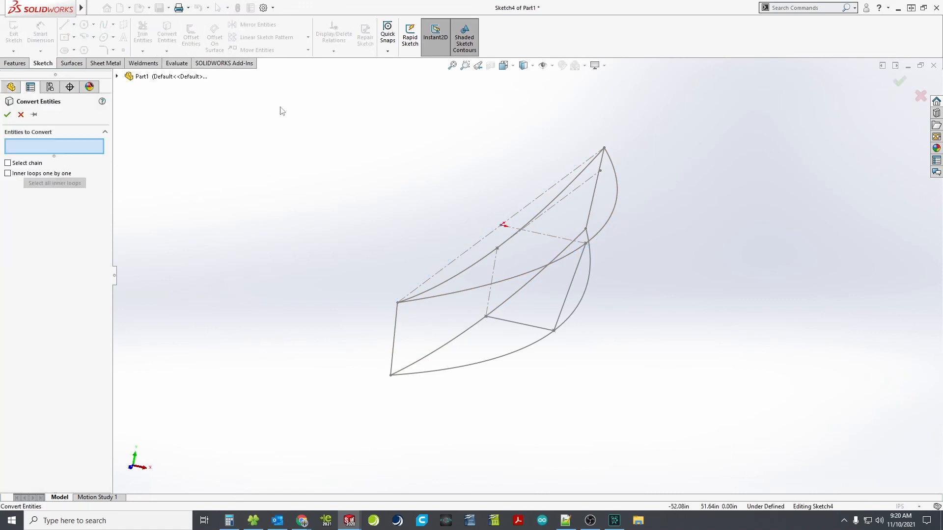
pyautogui.click(514, 282)
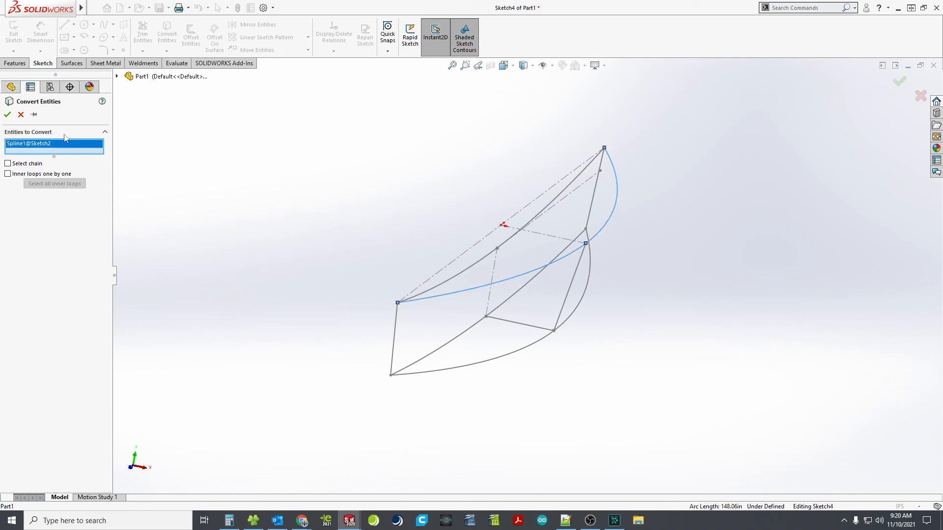
pyautogui.click(7, 115)
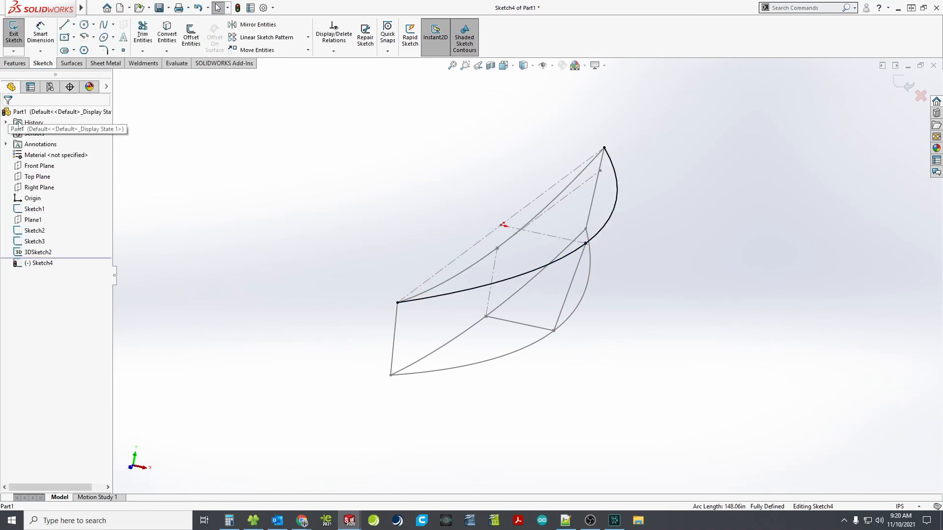
pyautogui.click(13, 34)
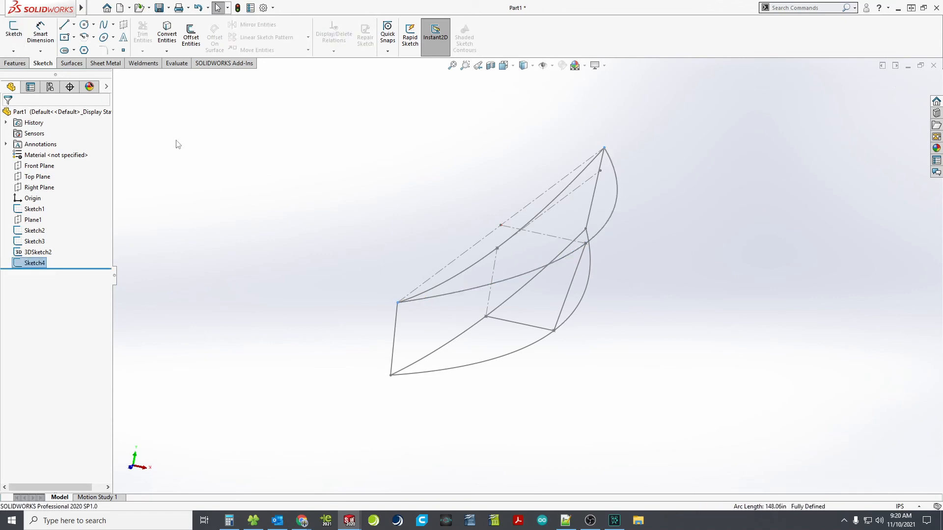
# Hide Sketch2, the original plan outline sketch with its construction lines
pyautogui.moveTo(297, 194); pyautogui.dragTo(278, 179, button='middle')
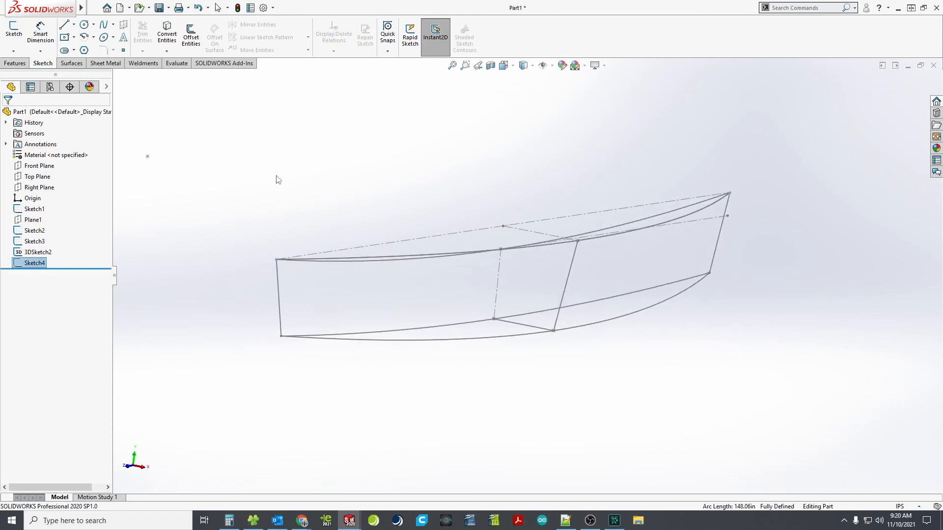
pyautogui.click(41, 230)
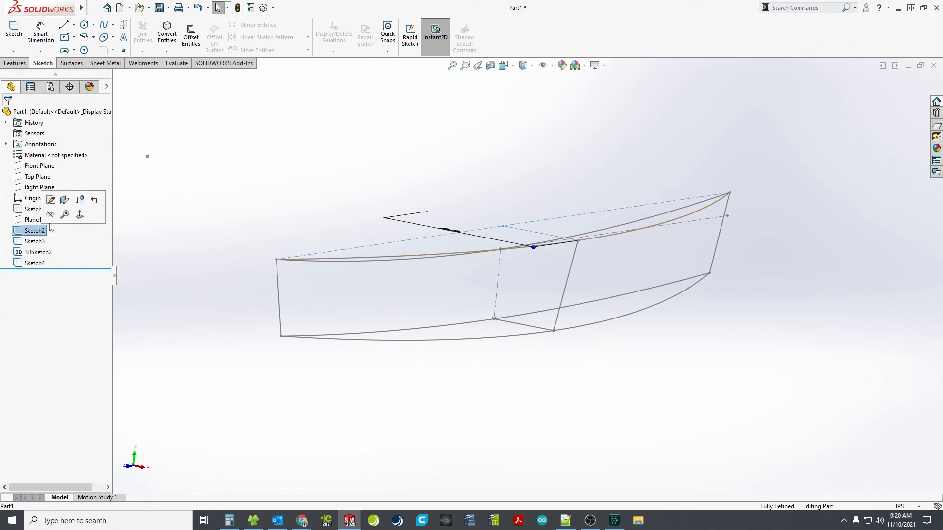
pyautogui.click(51, 215)
# Start a Lofted Surface with the converted plan outline (Sketch4) and the bottom-edge 3D spline as profiles
pyautogui.moveTo(214, 228)
pyautogui.mouseDown(button='middle')
pyautogui.moveTo(256, 269)
pyautogui.moveTo(619, 252)
pyautogui.moveTo(475, 306)
pyautogui.mouseUp(button='middle')
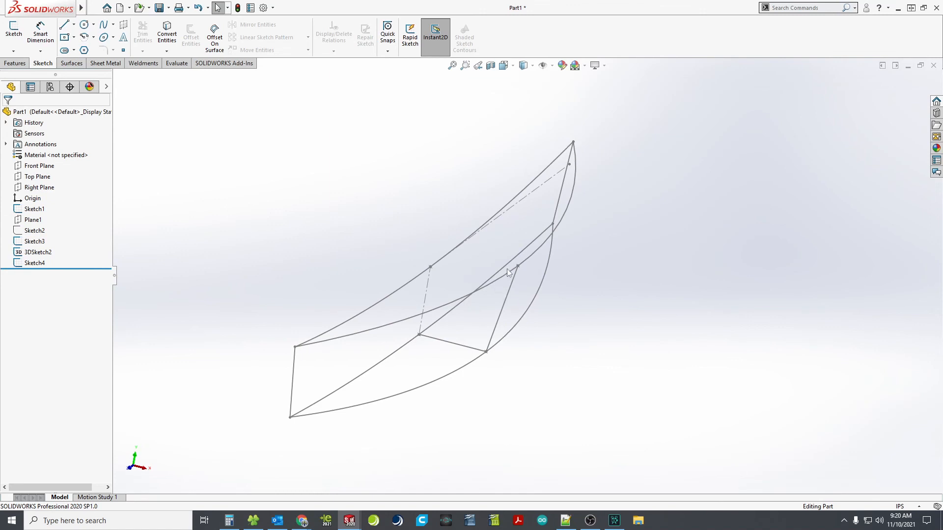
pyautogui.moveTo(526, 297); pyautogui.dragTo(481, 303, button='middle')
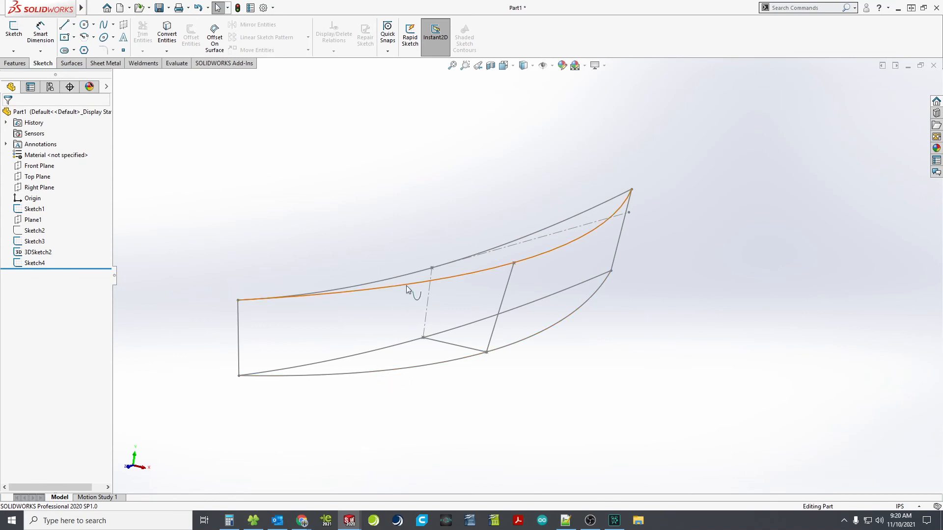
pyautogui.moveTo(422, 358)
pyautogui.mouseDown(button='middle')
pyautogui.moveTo(441, 336)
pyautogui.moveTo(438, 351)
pyautogui.mouseUp(button='middle')
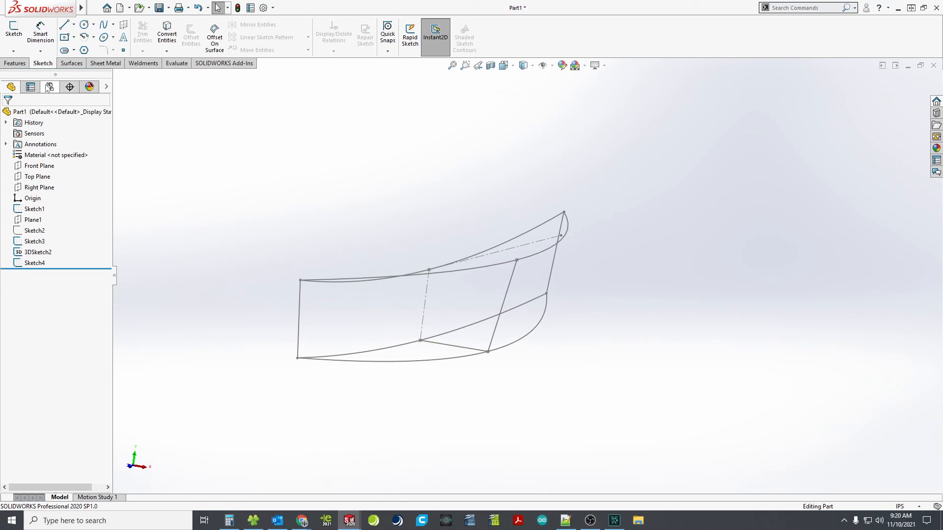
pyautogui.click(68, 63)
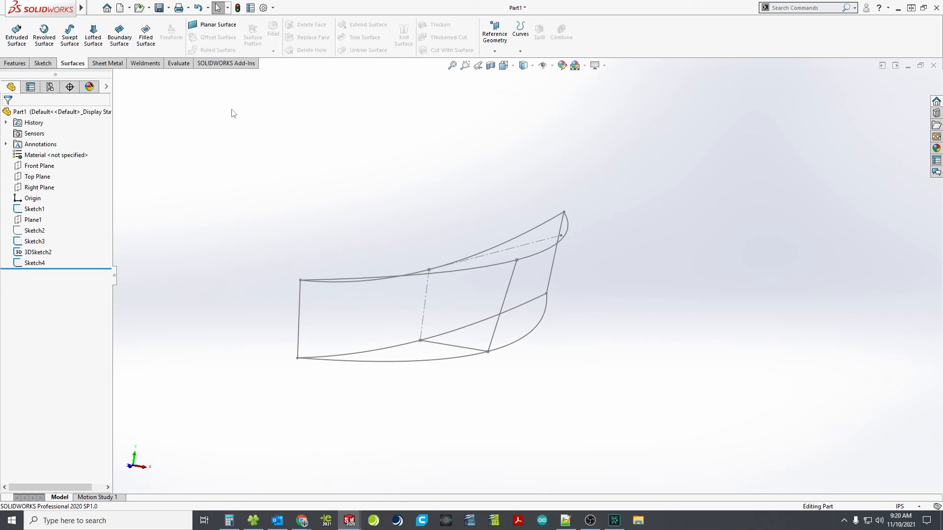
pyautogui.click(95, 37)
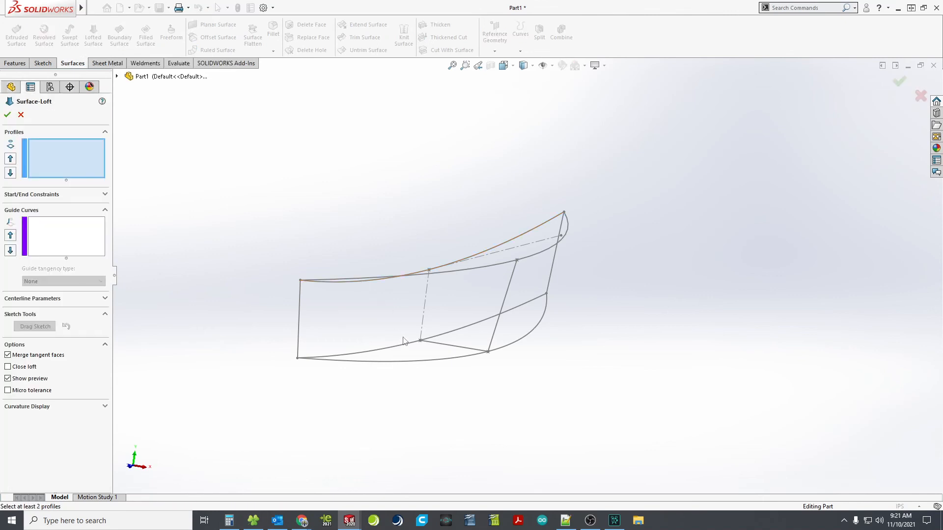
pyautogui.click(460, 278)
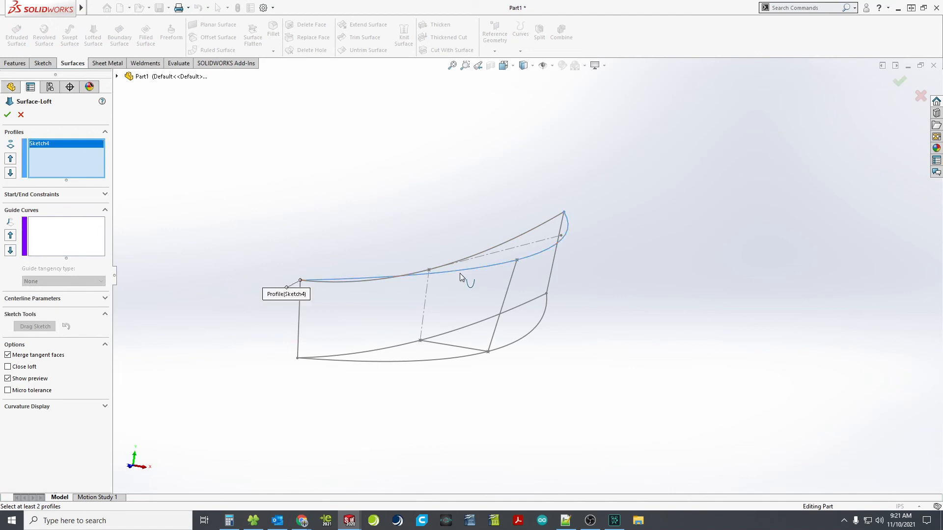
pyautogui.click(467, 362)
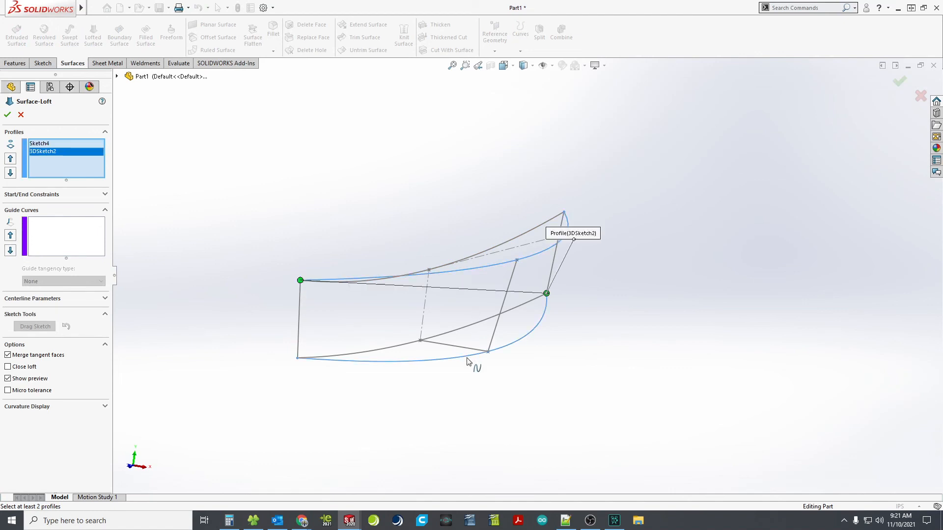
# Move the loft connector on the 3D spline to the hull end directly below the upper profile's connector
pyautogui.moveTo(415, 404); pyautogui.dragTo(379, 405, button='middle')
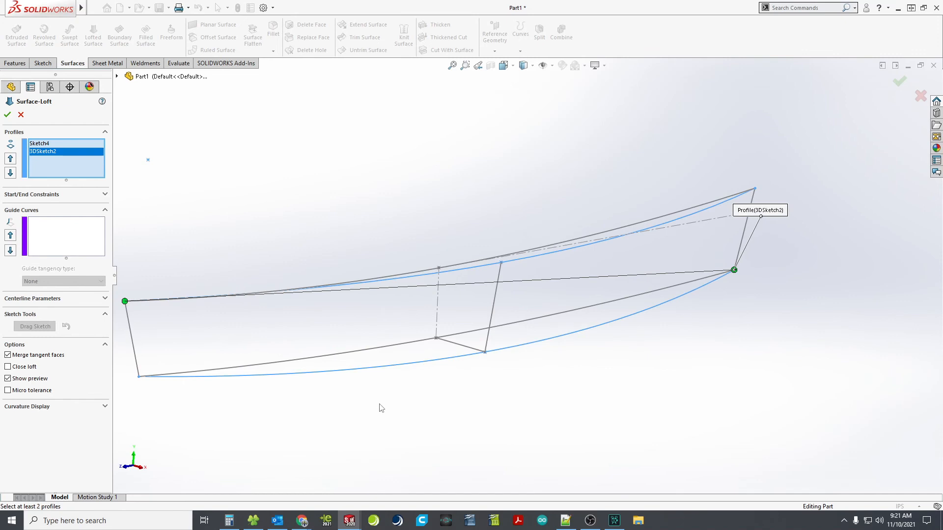
pyautogui.scroll(2, 381, 402)
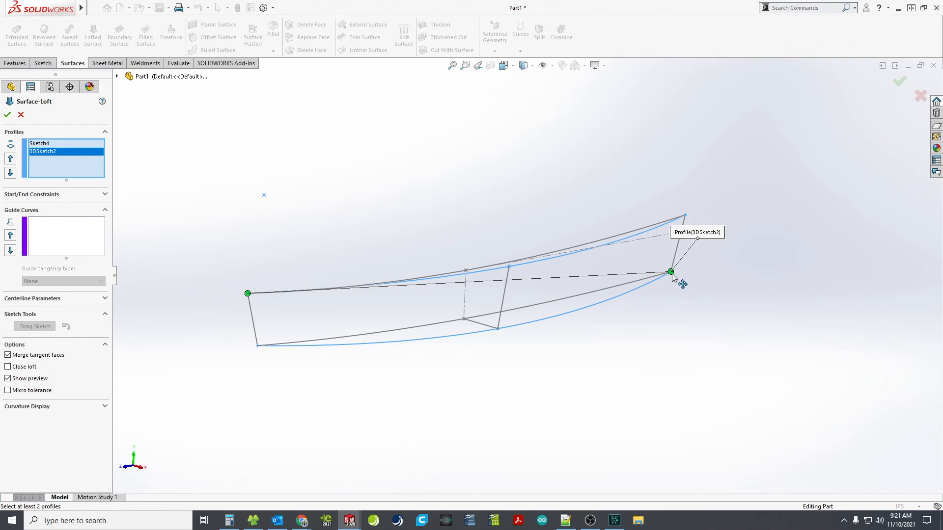
pyautogui.moveTo(672, 276); pyautogui.dragTo(256, 344)
# Add the midship cross-section (Sketch3) as a guide curve for the side surface loft
pyautogui.moveTo(394, 379)
pyautogui.mouseDown(button='middle')
pyautogui.moveTo(435, 370)
pyautogui.moveTo(501, 328)
pyautogui.mouseUp(button='middle')
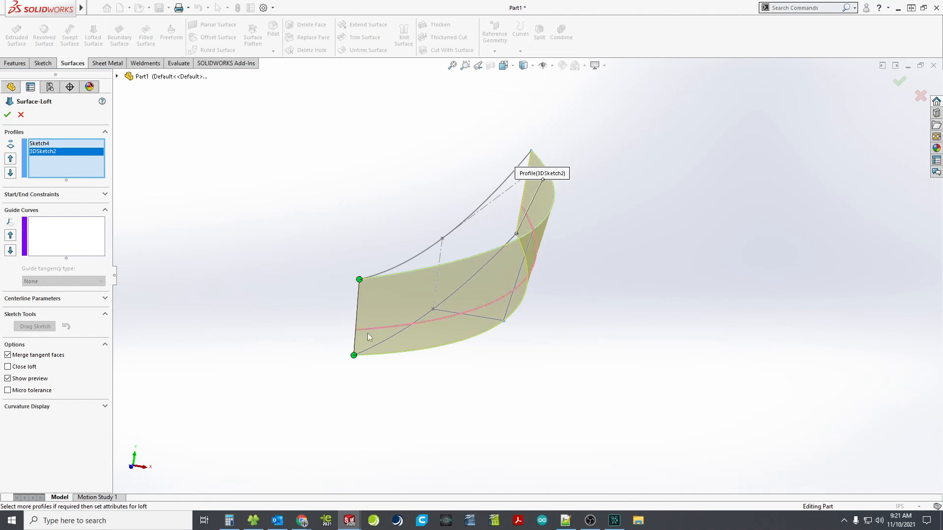
pyautogui.moveTo(410, 320); pyautogui.dragTo(405, 317, button='middle')
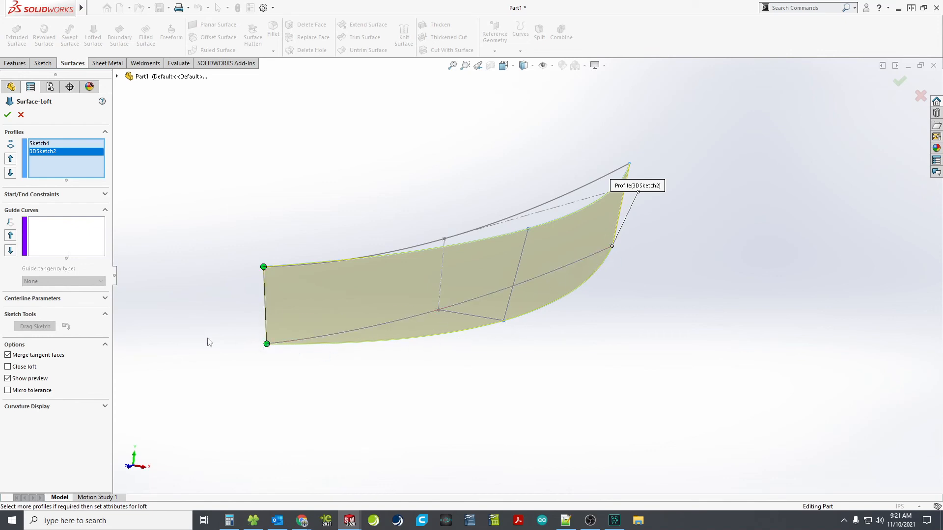
pyautogui.click(59, 240)
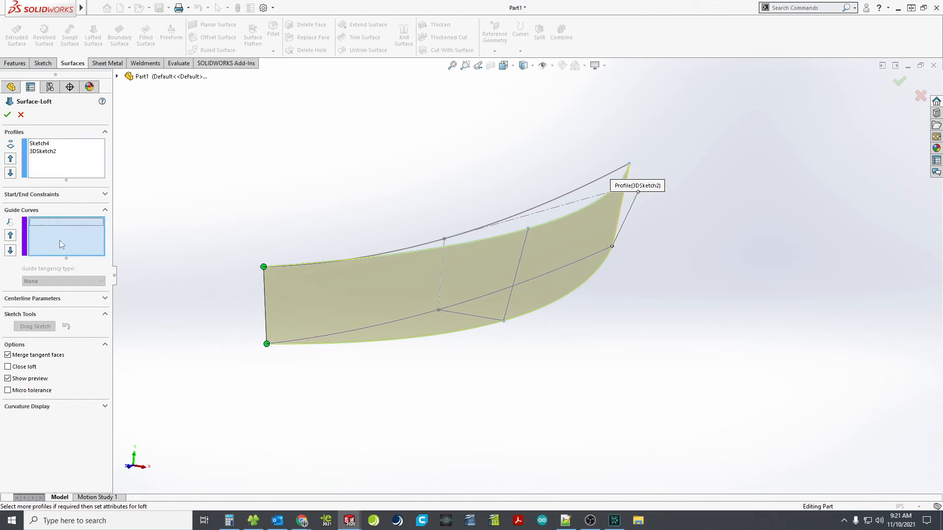
pyautogui.click(510, 293)
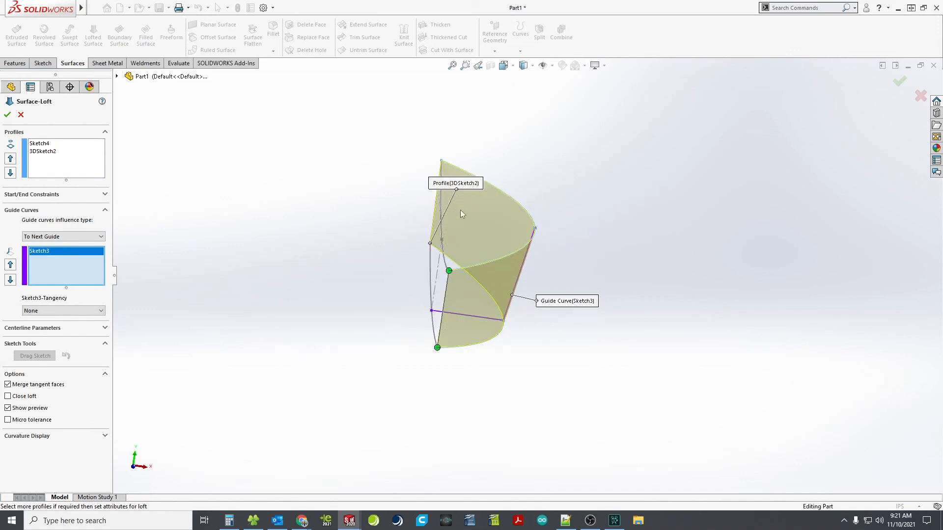
pyautogui.moveTo(460, 293); pyautogui.dragTo(454, 293, button='middle')
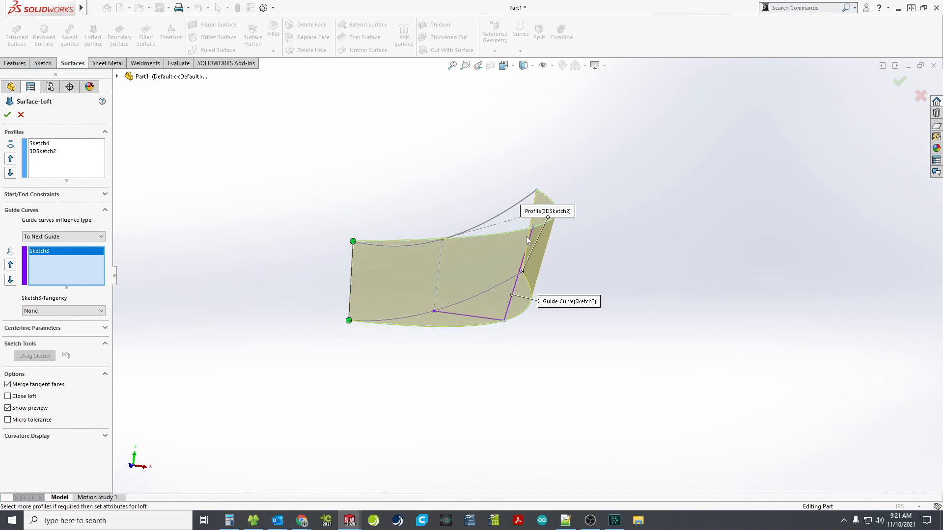
# Create the side surface loft from the plan outline and bottom-edge 3D spline with the midship guide curve
pyautogui.click(7, 115)
pyautogui.moveTo(308, 234); pyautogui.dragTo(364, 282, button='middle')
pyautogui.moveTo(379, 287); pyautogui.dragTo(331, 341, button='middle')
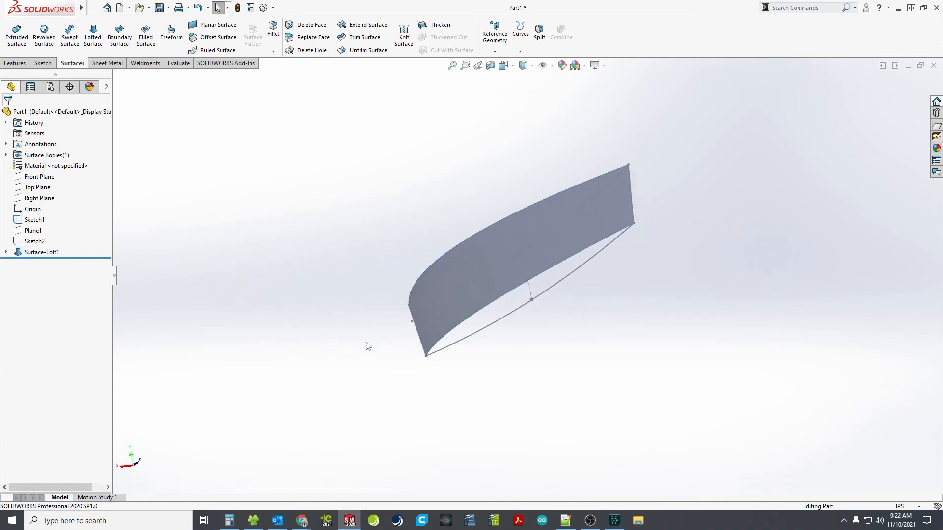
pyautogui.scroll(-2, 519, 313)
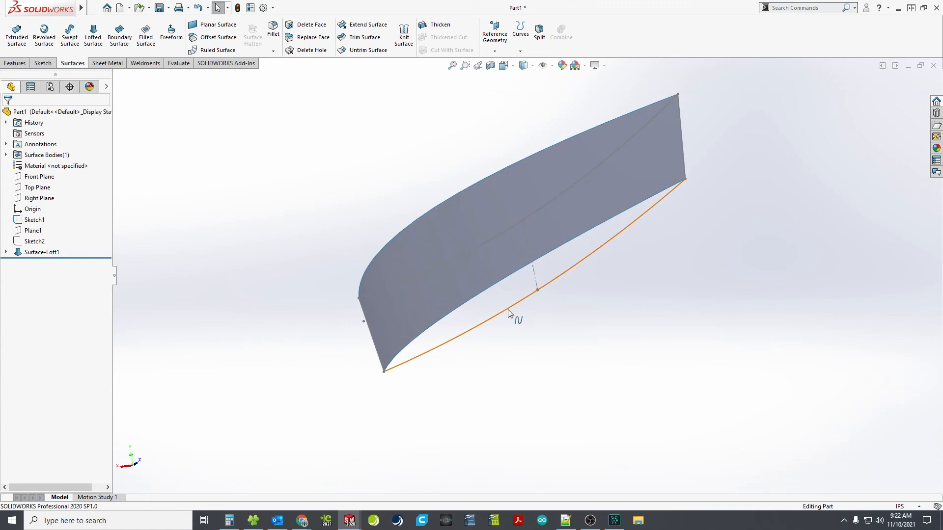
# Sketch on the Right Plane and convert the keel spline from Sketch1 into the new sketch
pyautogui.click(34, 198)
pyautogui.click(70, 190)
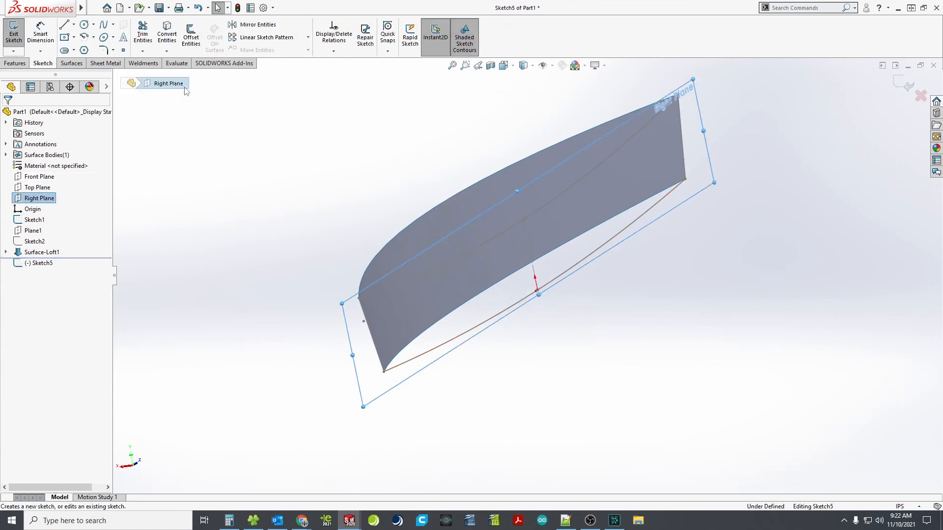
pyautogui.click(171, 38)
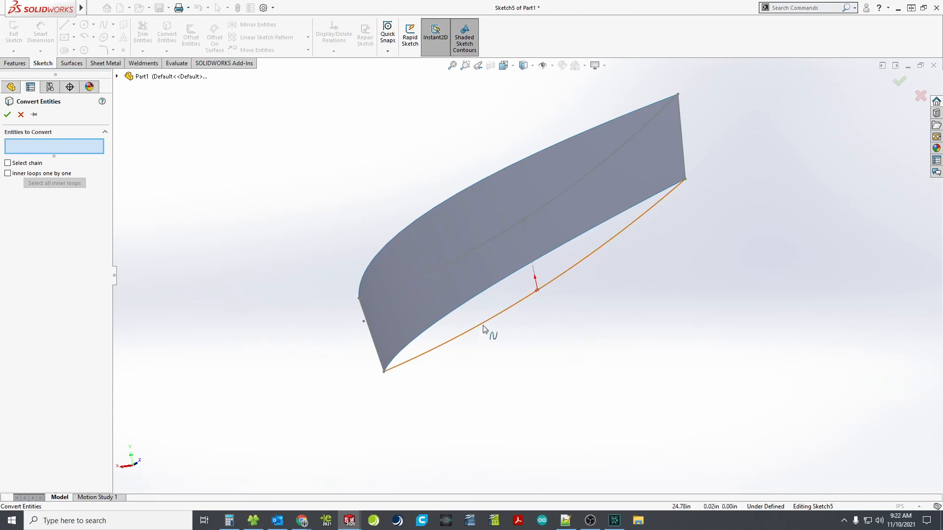
pyautogui.click(484, 331)
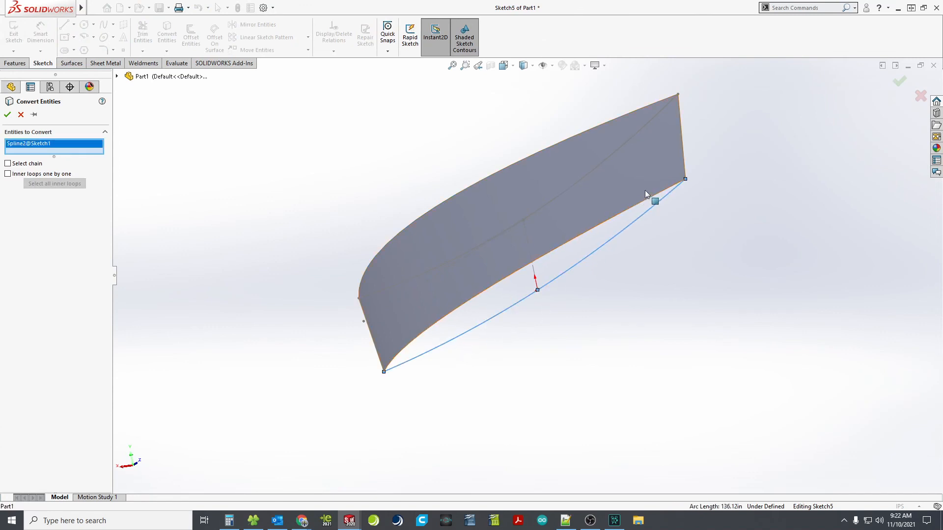
pyautogui.click(7, 115)
pyautogui.click(13, 32)
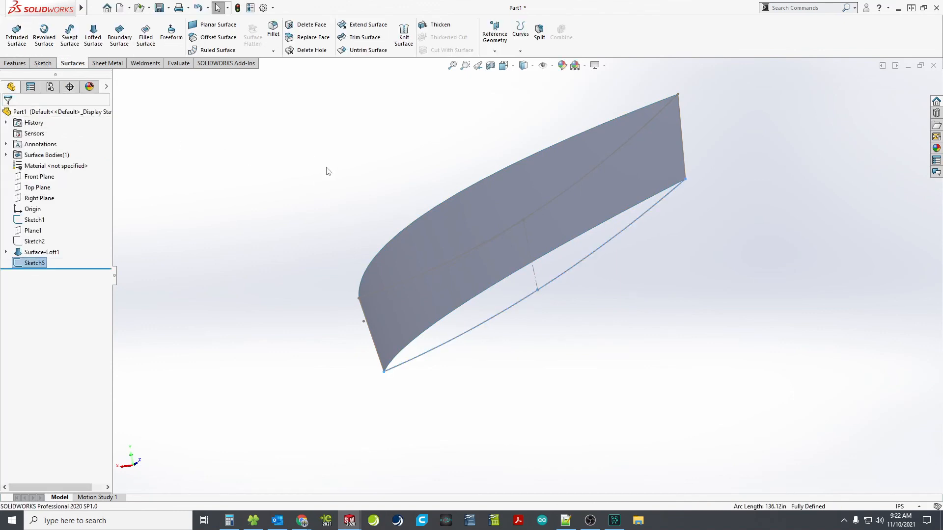
# Hide Sketch1, the original side profile sketch
pyautogui.rightClick(505, 232)
pyautogui.click(528, 217)
pyautogui.moveTo(544, 265)
pyautogui.mouseDown(button='middle')
pyautogui.moveTo(591, 237)
pyautogui.moveTo(564, 245)
pyautogui.mouseUp(button='middle')
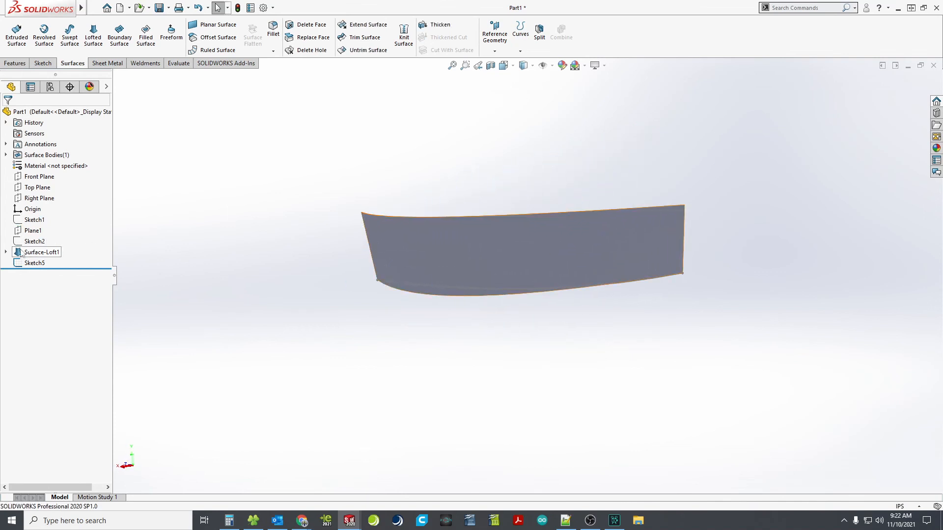
# Show the bottom-edge 3D spline (3DSketch2) and the midship cross-section (Sketch3) absorbed in Surface-Loft1
pyautogui.click(6, 253)
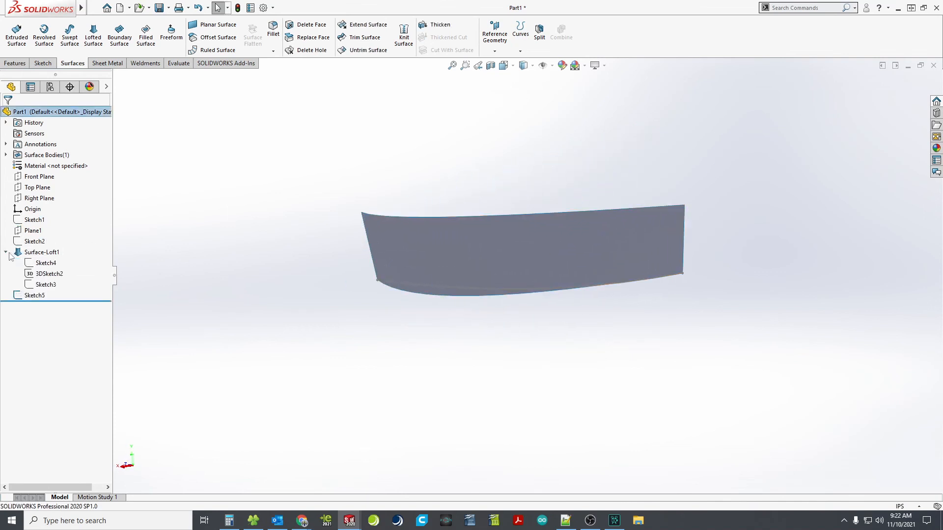
pyautogui.rightClick(39, 274)
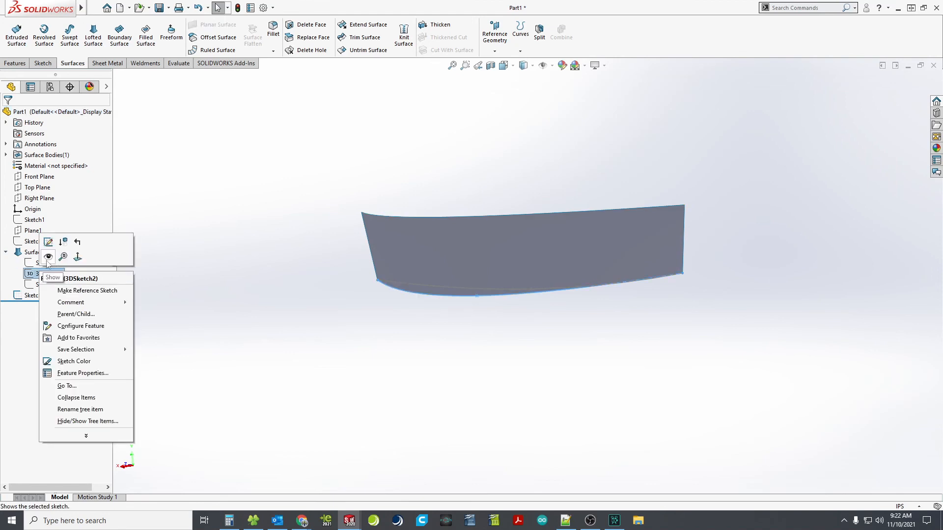
pyautogui.click(48, 257)
pyautogui.rightClick(54, 284)
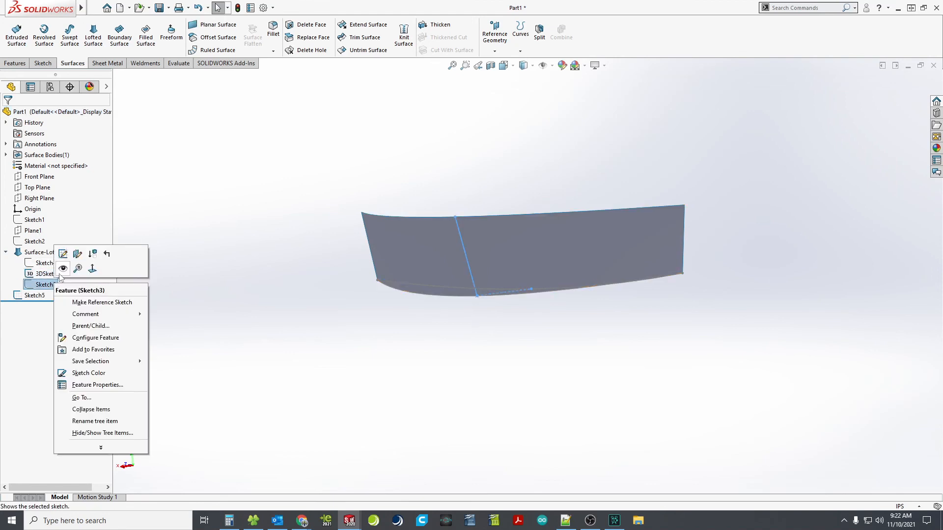
pyautogui.click(63, 269)
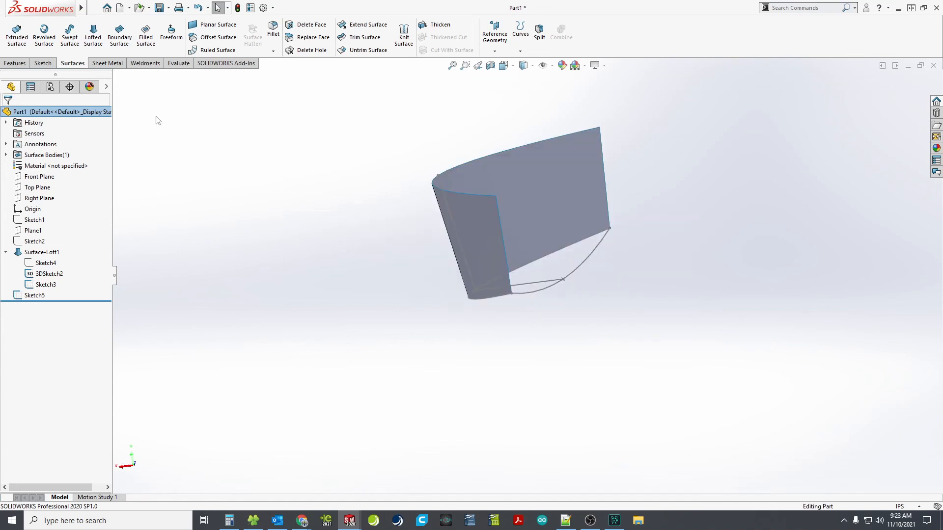
# Loft the bottom surface between the bottom-edge 3D spline and the converted keel curve (Sketch5), using the midship cross-section as guide curve
pyautogui.click(93, 34)
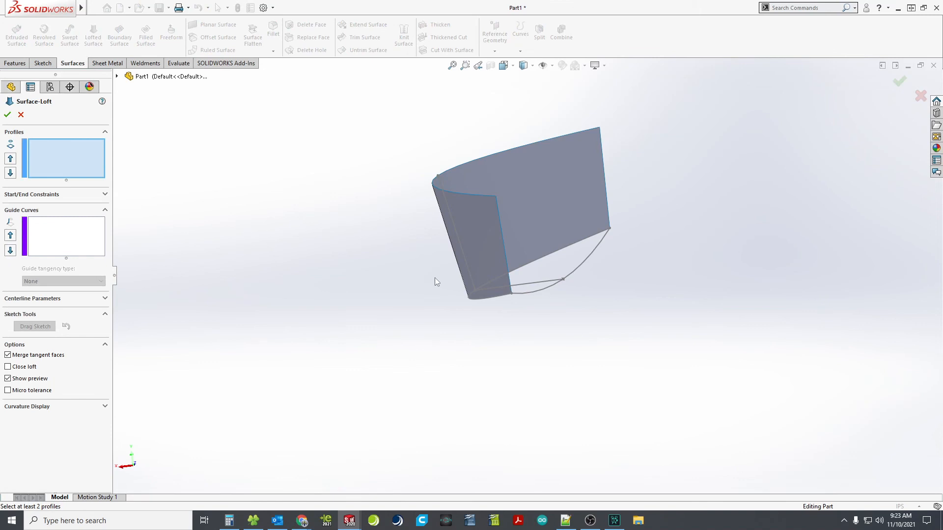
pyautogui.click(530, 268)
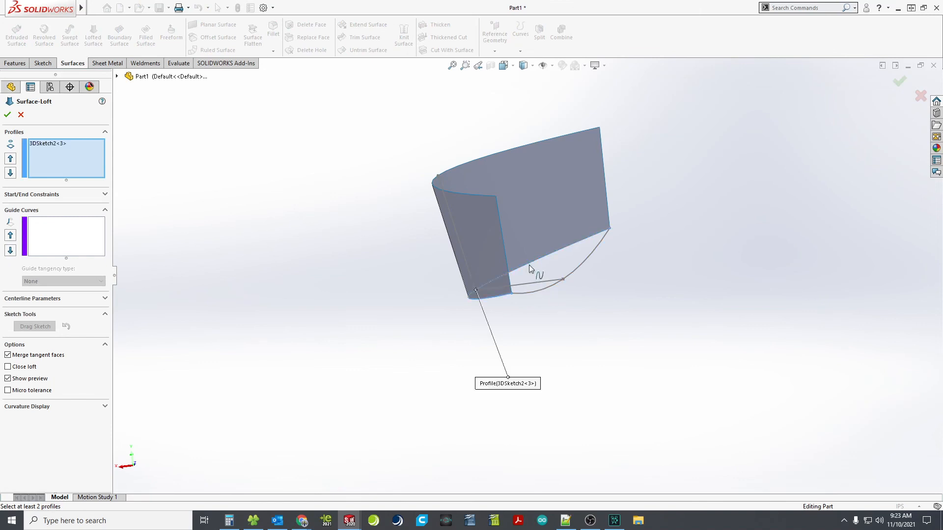
pyautogui.click(546, 294)
pyautogui.moveTo(551, 296)
pyautogui.mouseDown(button='middle')
pyautogui.moveTo(727, 266)
pyautogui.moveTo(779, 273)
pyautogui.moveTo(433, 298)
pyautogui.mouseUp(button='middle')
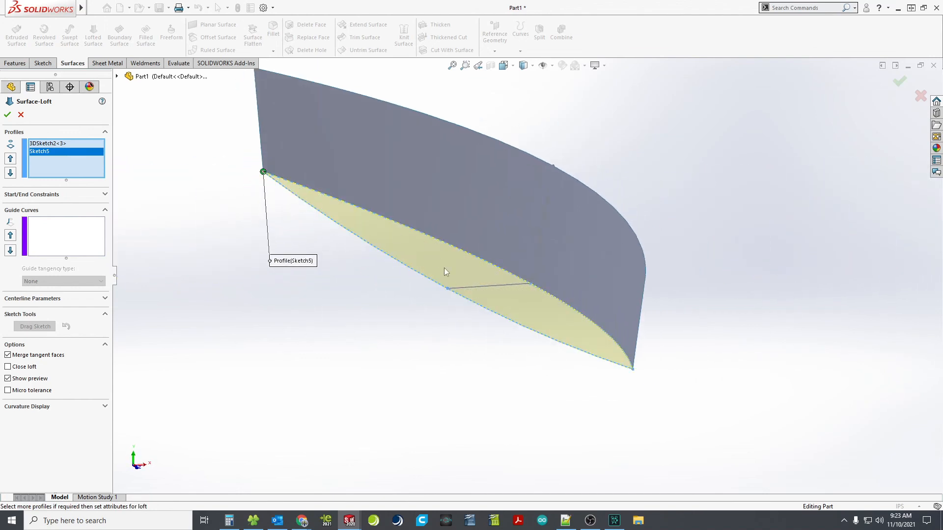
pyautogui.click(49, 240)
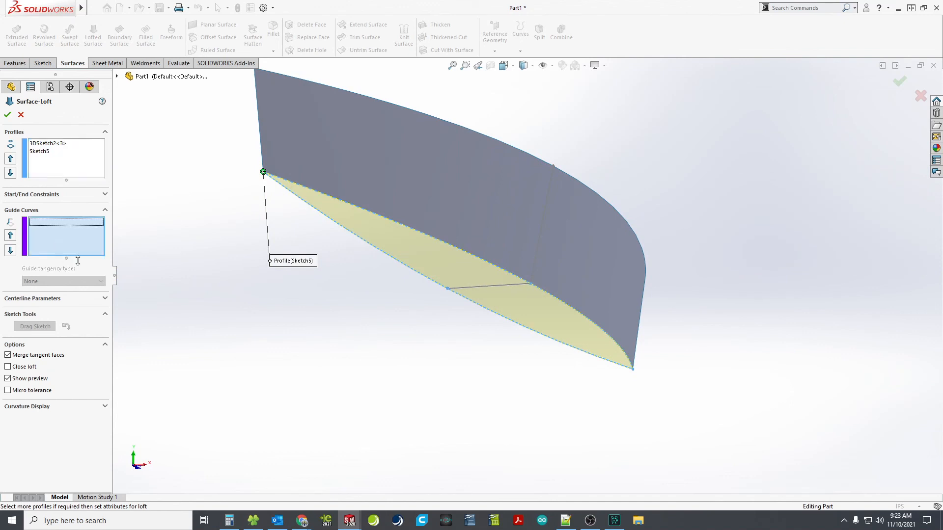
pyautogui.click(487, 290)
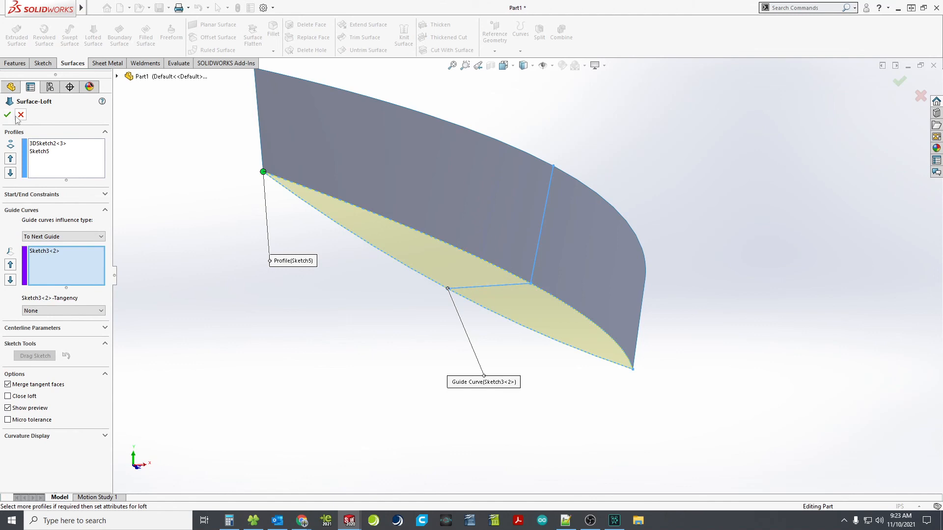
pyautogui.click(7, 115)
# Examine the lofted side and bottom surfaces from several angles, including the standard Right view
pyautogui.moveTo(287, 313); pyautogui.dragTo(400, 231, button='middle')
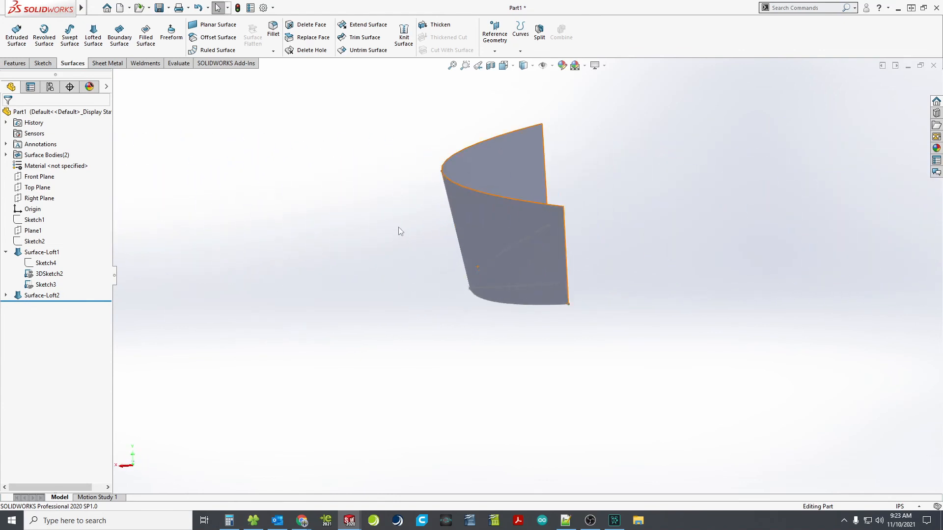
pyautogui.moveTo(496, 196); pyautogui.dragTo(520, 162, button='middle')
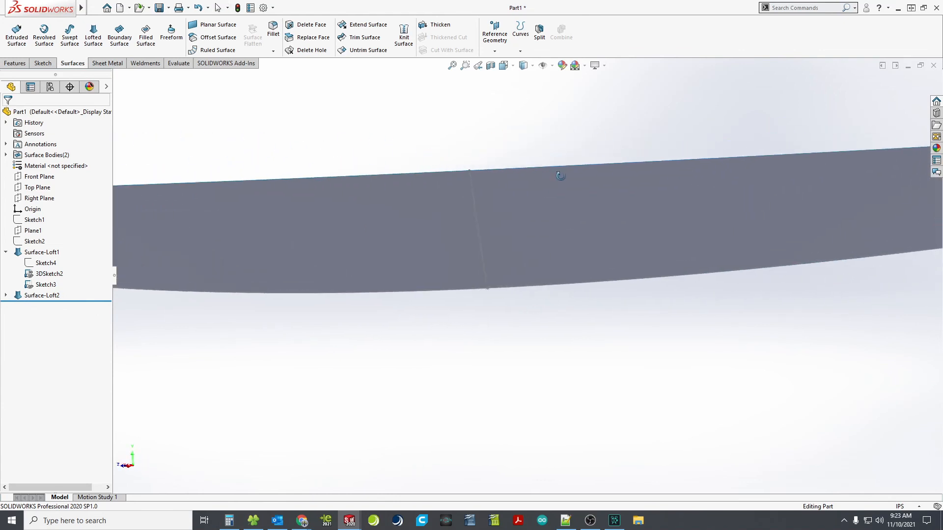
pyautogui.click(504, 65)
pyautogui.click(412, 283)
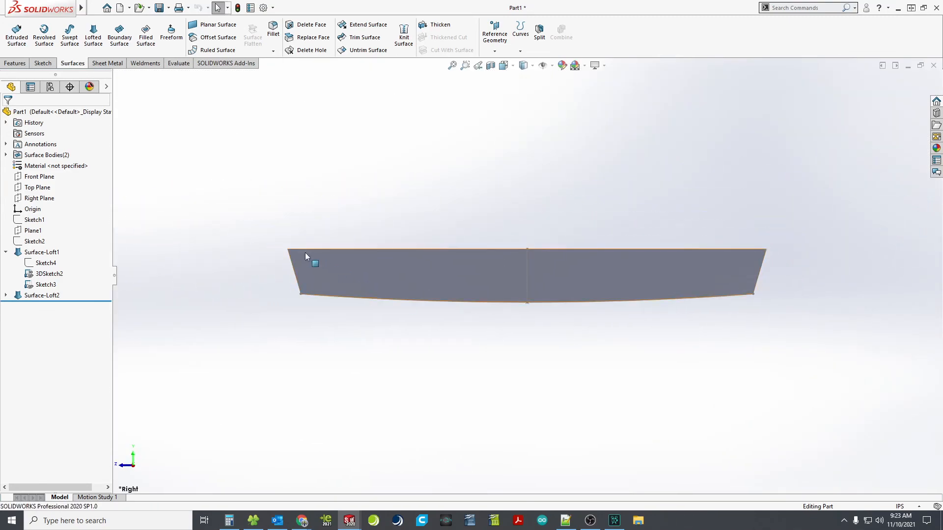
pyautogui.moveTo(723, 266); pyautogui.dragTo(563, 261, button='middle')
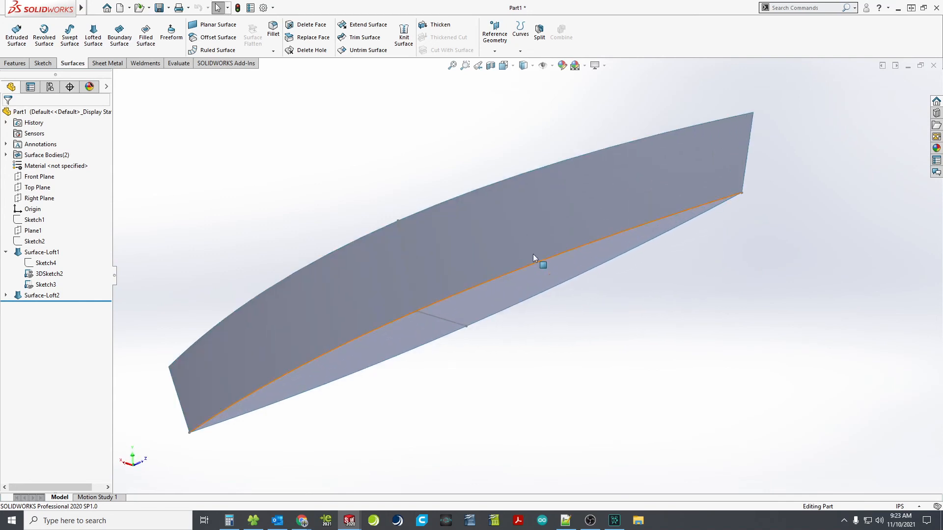
pyautogui.scroll(1, 412, 267)
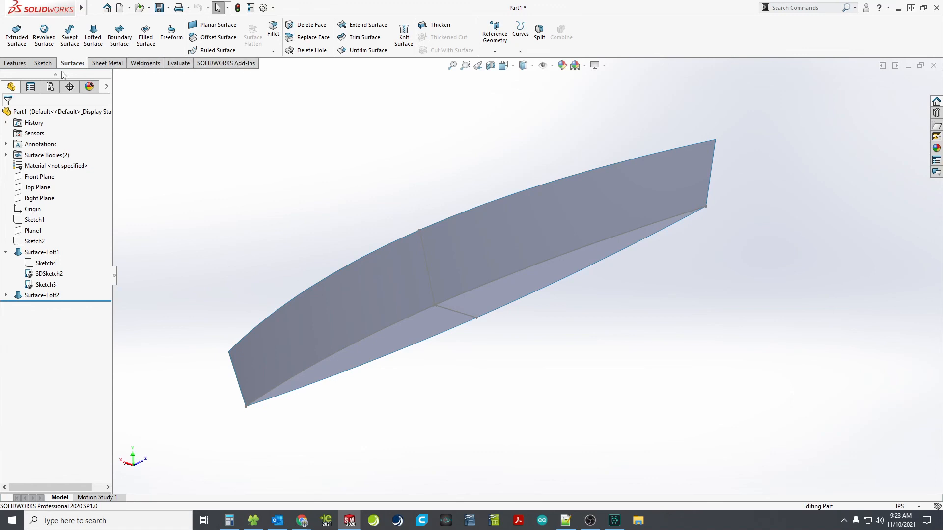
# Mirror the side and bottom surface bodies about the Right Plane with Knit surfaces enabled
pyautogui.click(17, 65)
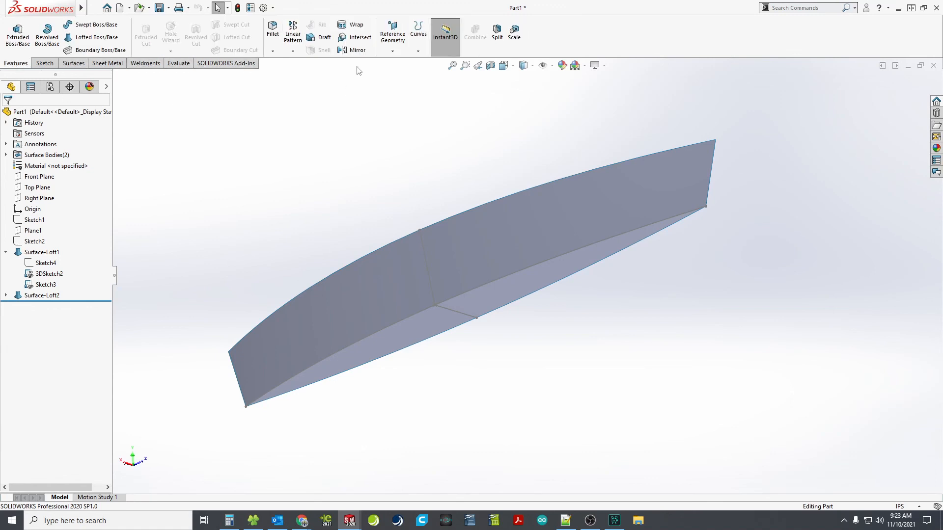
pyautogui.click(352, 49)
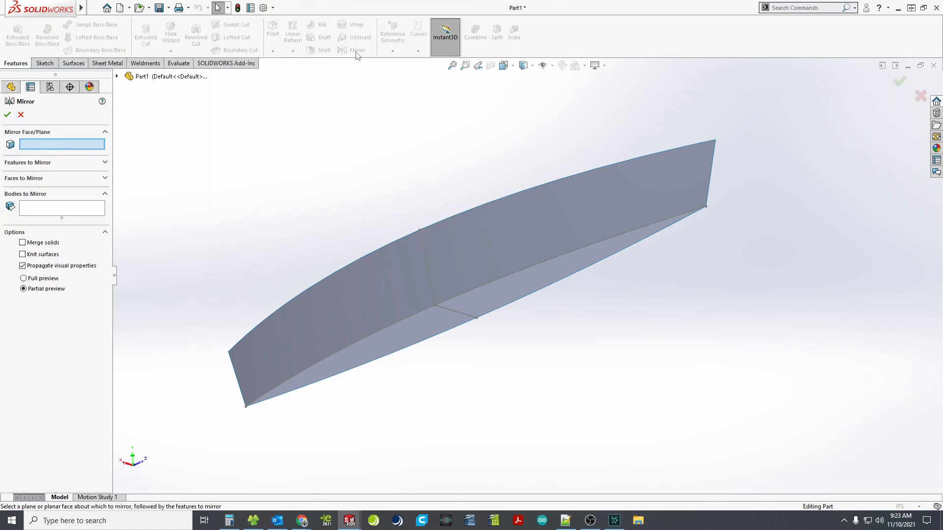
pyautogui.click(117, 76)
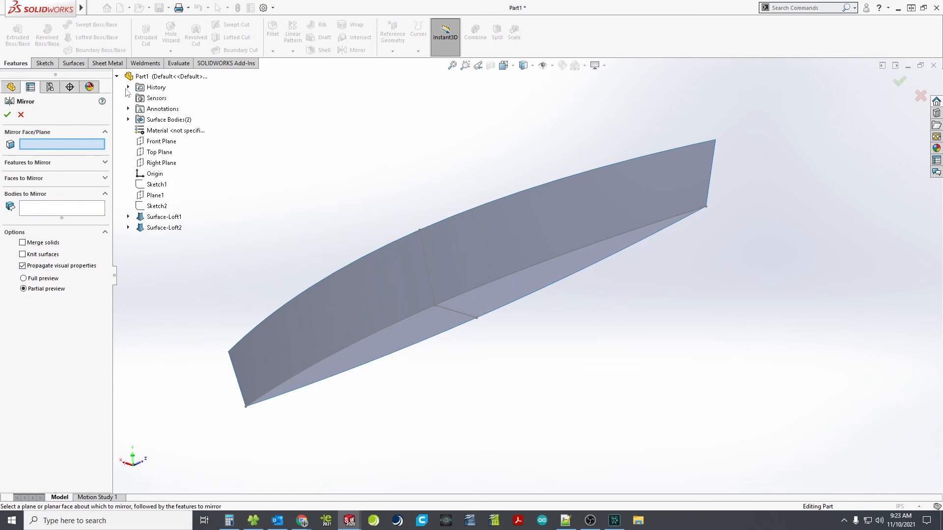
pyautogui.click(161, 163)
pyautogui.moveTo(373, 315); pyautogui.dragTo(526, 333, button='middle')
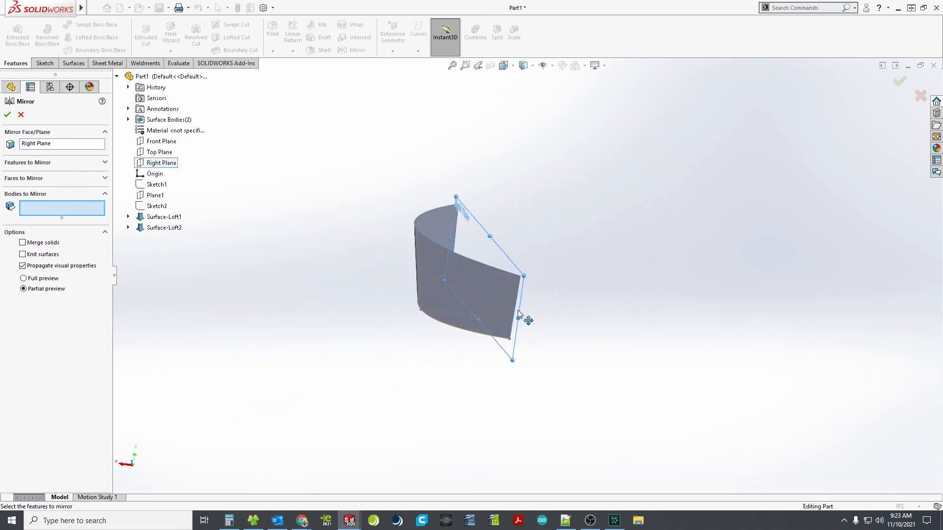
pyautogui.moveTo(473, 285); pyautogui.dragTo(430, 293, button='middle')
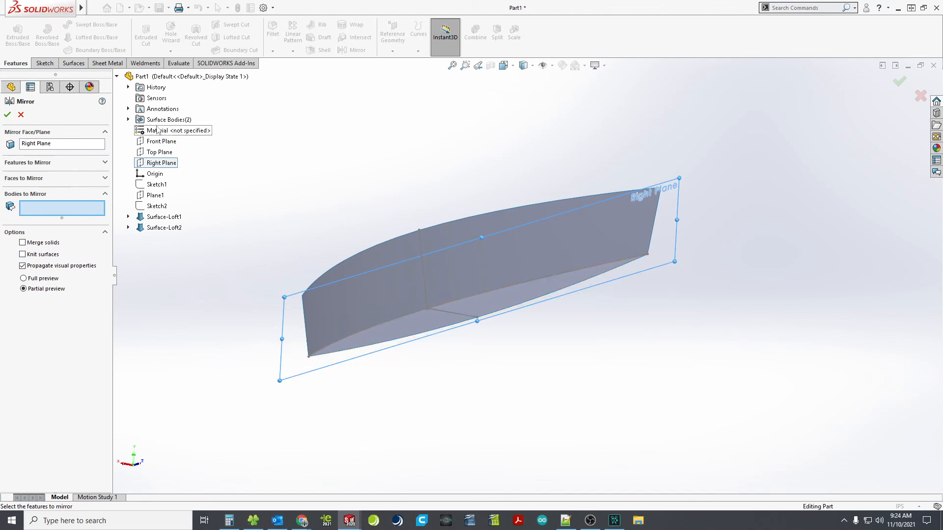
pyautogui.click(393, 281)
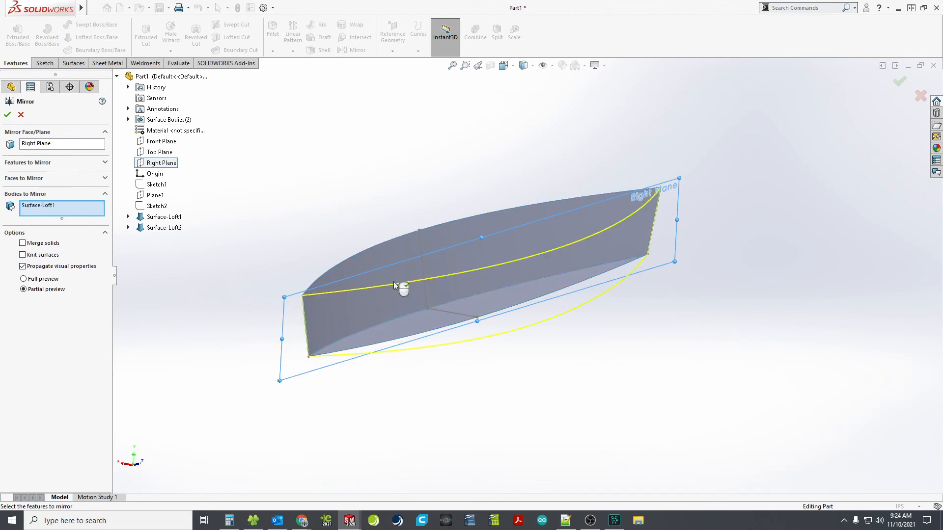
pyautogui.click(399, 324)
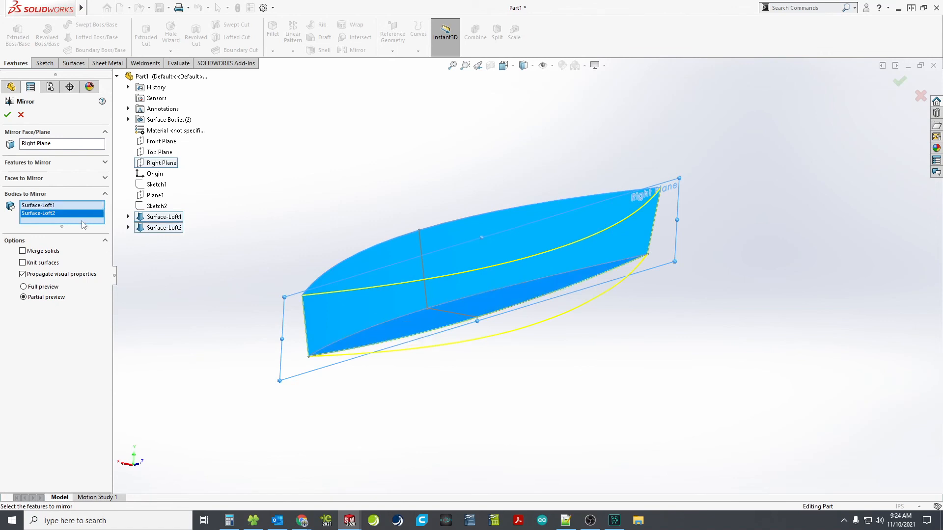
pyautogui.moveTo(453, 301); pyautogui.dragTo(497, 286, button='middle')
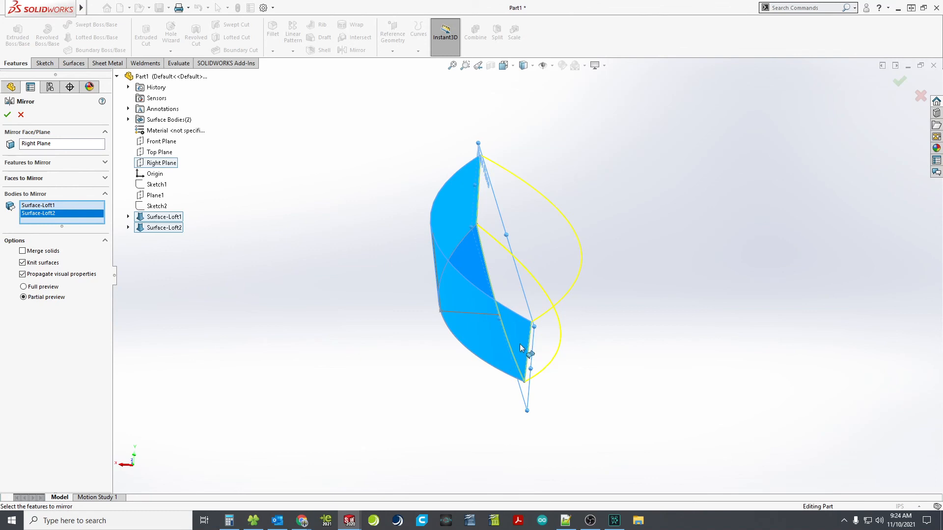
pyautogui.click(8, 115)
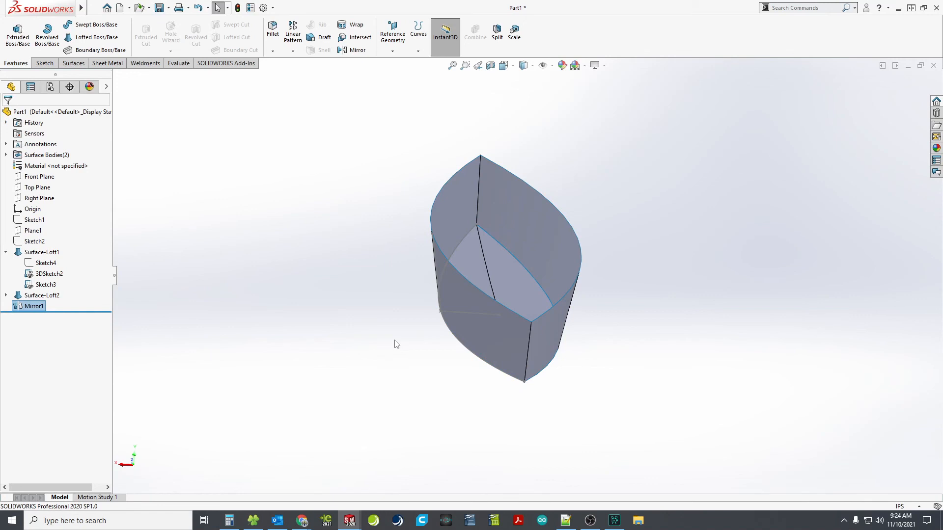
# Examine which hull faces belong to each of the mirrored surface bodies
pyautogui.click(55, 158)
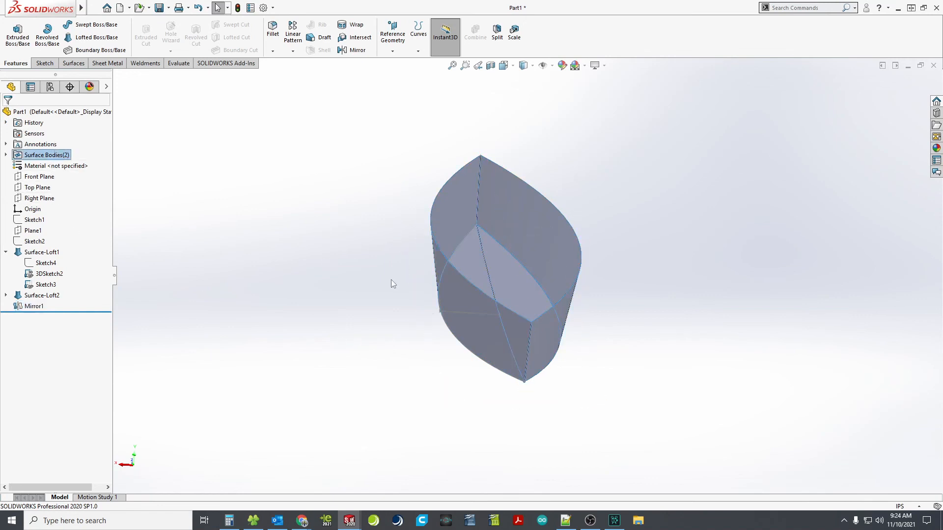
pyautogui.click(6, 155)
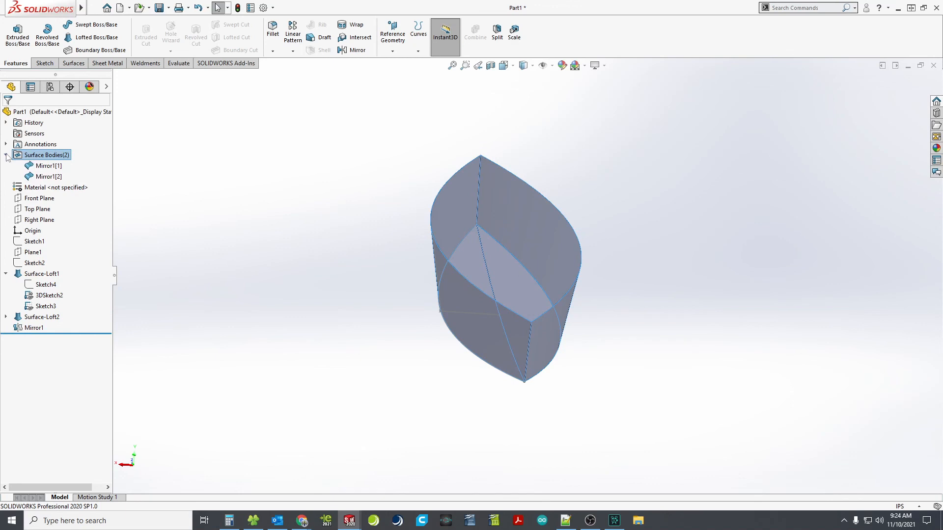
pyautogui.click(42, 168)
pyautogui.click(44, 177)
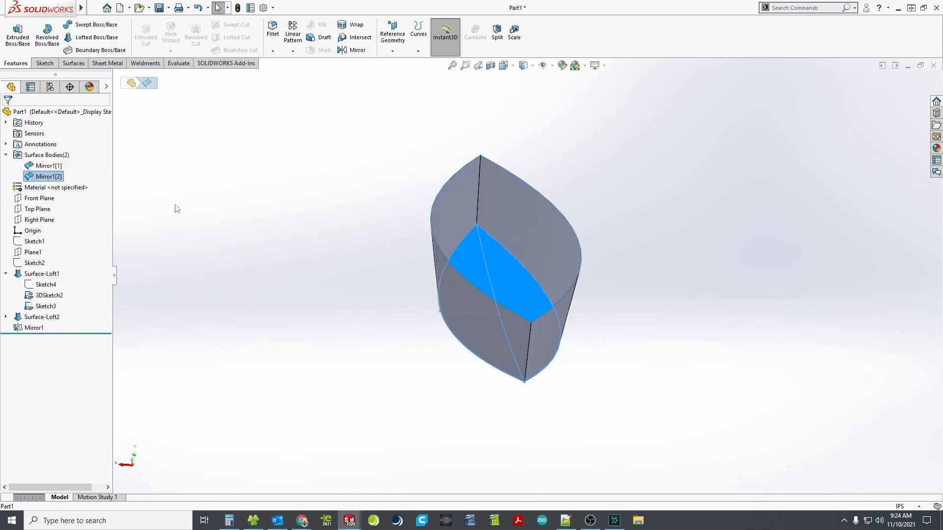
pyautogui.click(174, 208)
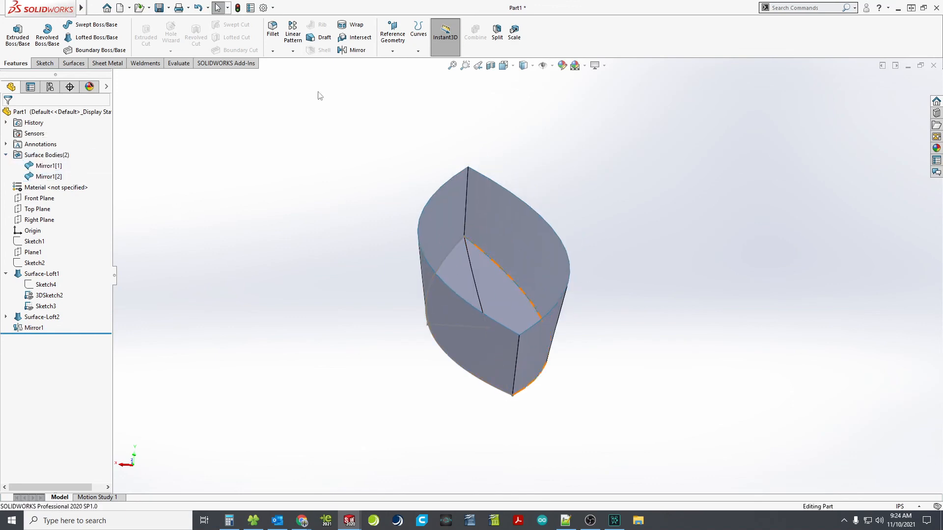
# Knit the two mirrored hull surface bodies, Mirror1[1] and Mirror1[2], into a single surface body
pyautogui.click(67, 65)
pyautogui.click(403, 36)
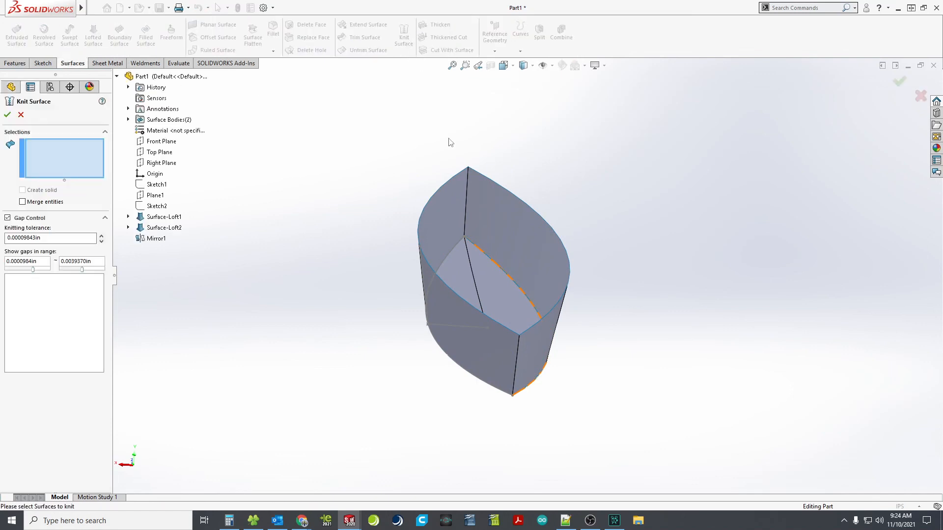
pyautogui.click(491, 200)
pyautogui.click(496, 276)
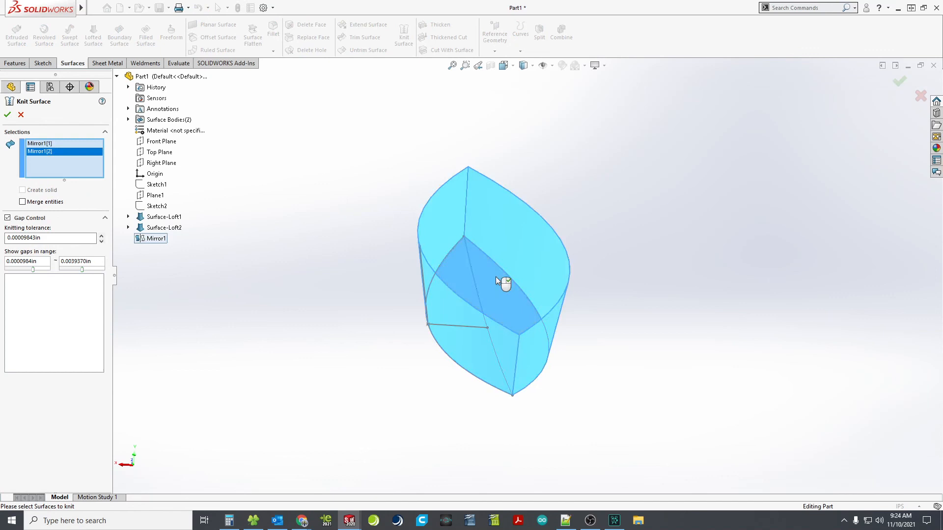
pyautogui.click(8, 115)
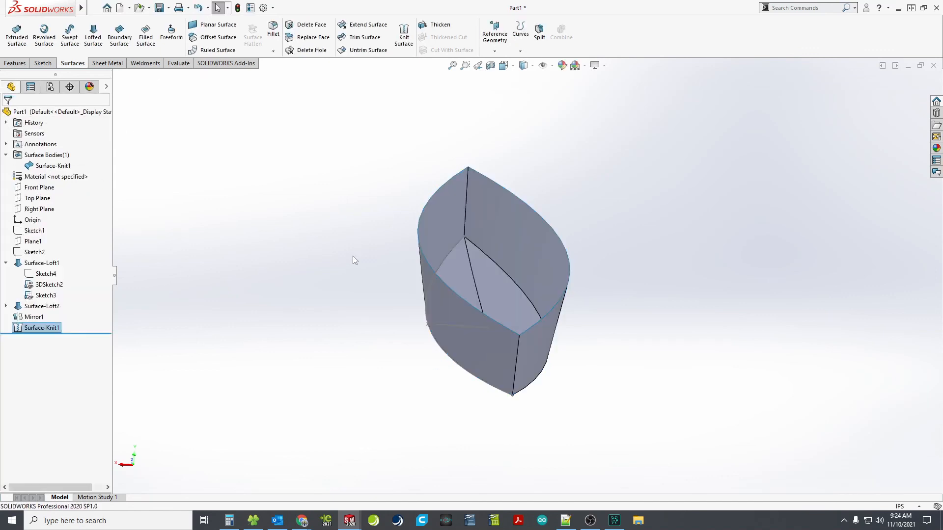
# Thicken the knitted hull surface by 0.5 in using the first side option
pyautogui.moveTo(350, 252)
pyautogui.mouseDown(button='middle')
pyautogui.moveTo(348, 205)
pyautogui.moveTo(348, 244)
pyautogui.mouseUp(button='middle')
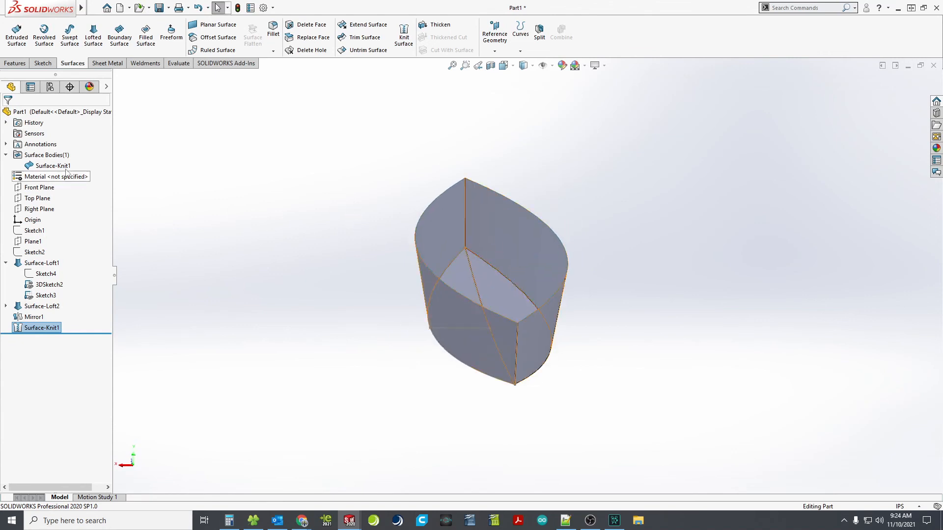
pyautogui.click(65, 166)
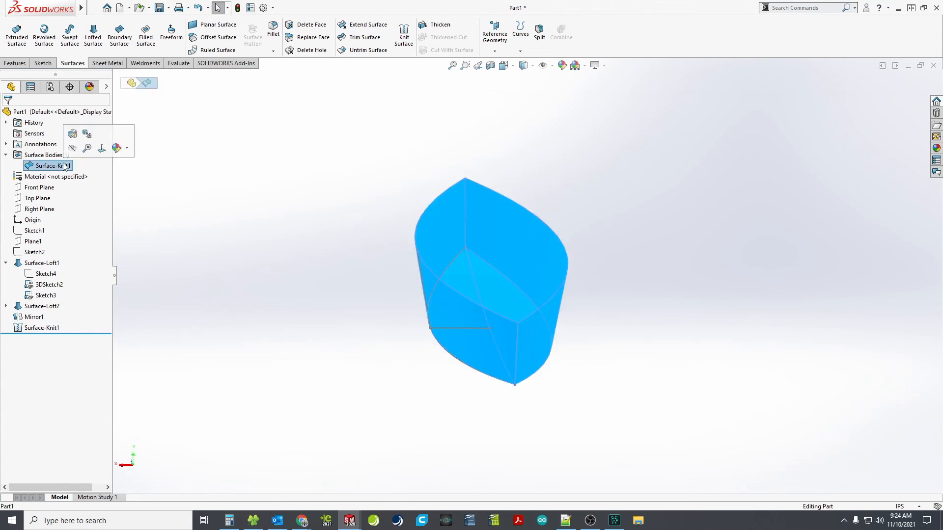
pyautogui.click(435, 24)
pyautogui.scroll(-3, 523, 260)
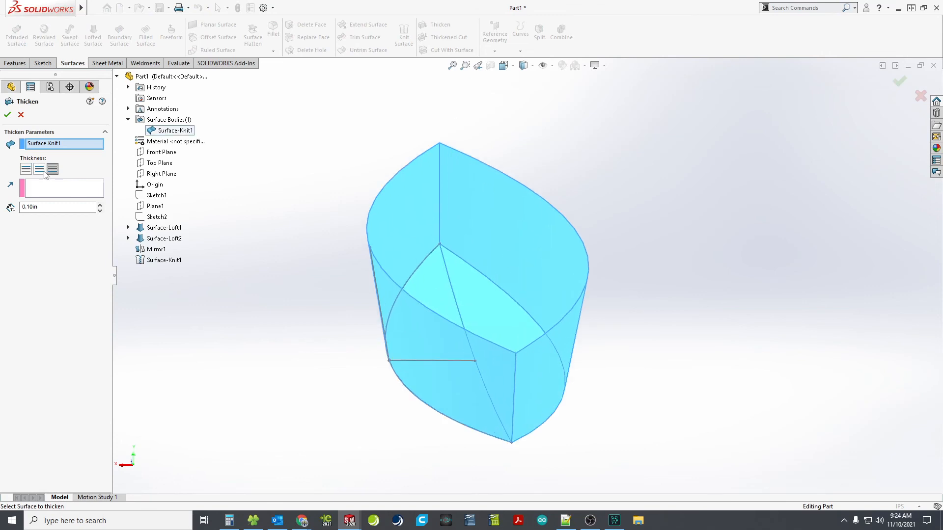
pyautogui.click(26, 169)
pyautogui.doubleClick(23, 207)
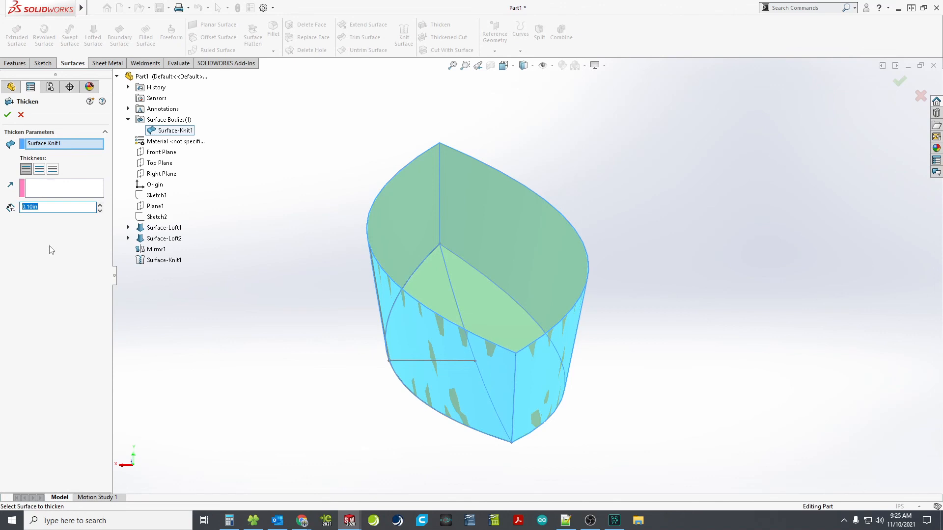
pyautogui.write('0.5')
pyautogui.press('Return')
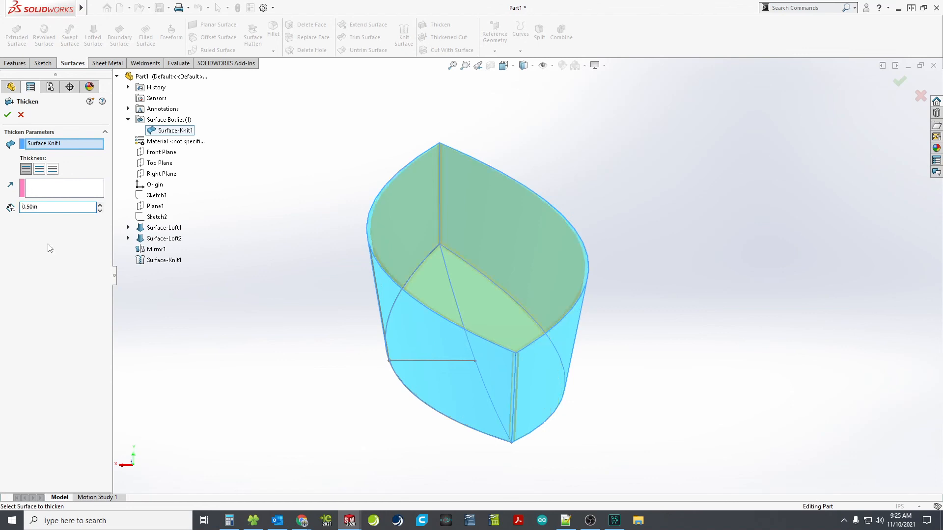
pyautogui.click(9, 115)
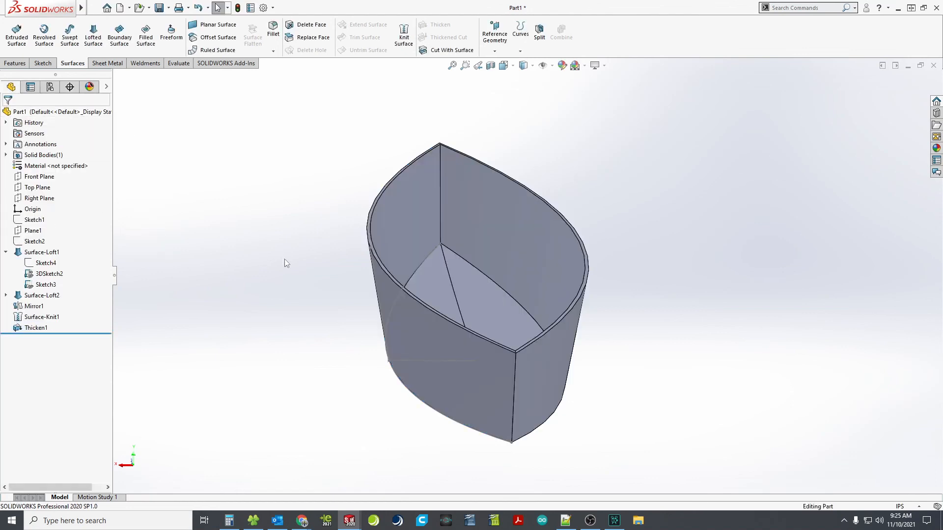
# Make Sketch1 visible and orient the thickened hull to the standard Right view
pyautogui.scroll(-3, 529, 355)
pyautogui.moveTo(426, 304); pyautogui.dragTo(407, 297, button='middle')
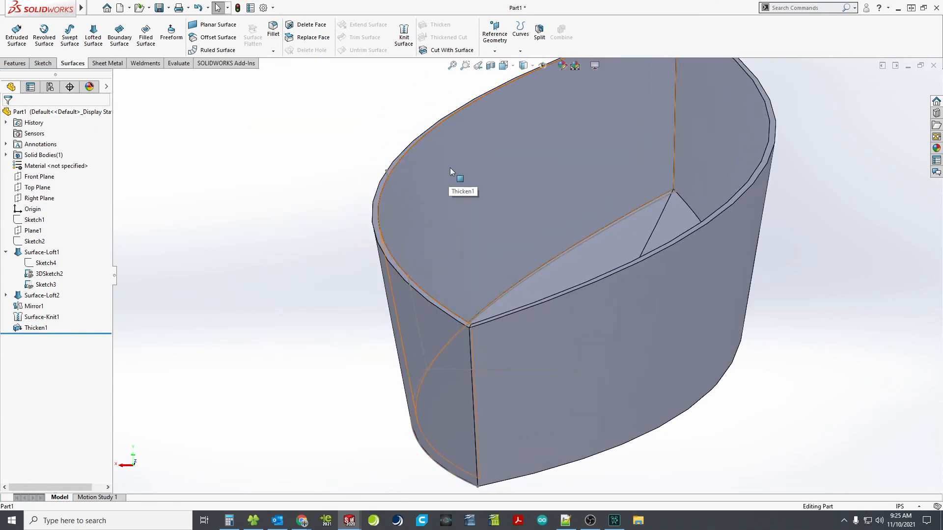
pyautogui.click(401, 154)
pyautogui.scroll(-6, 410, 163)
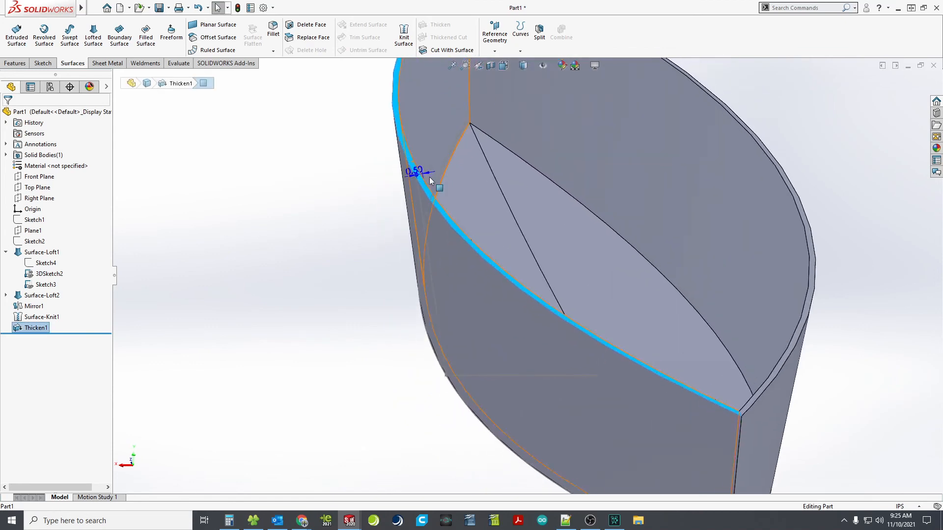
pyautogui.moveTo(455, 212); pyautogui.dragTo(392, 212)
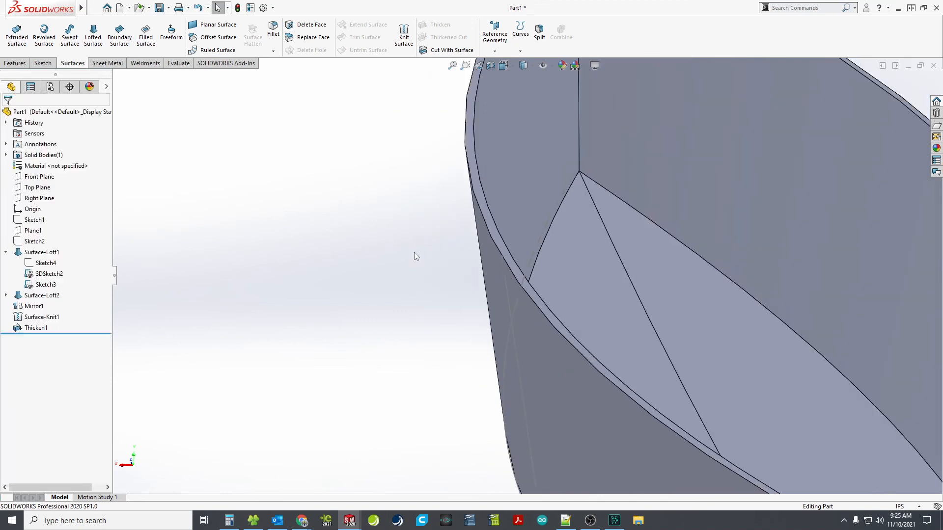
pyautogui.click(44, 264)
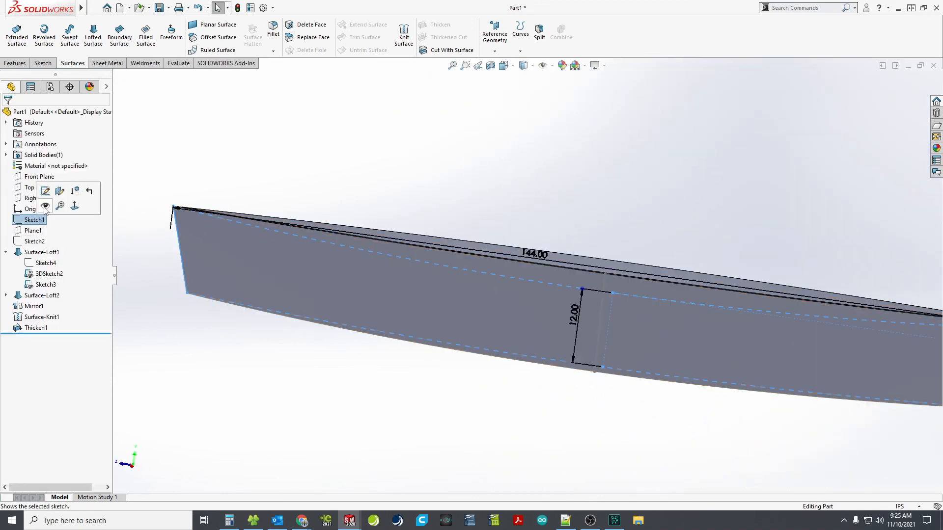
pyautogui.click(143, 267)
pyautogui.click(504, 68)
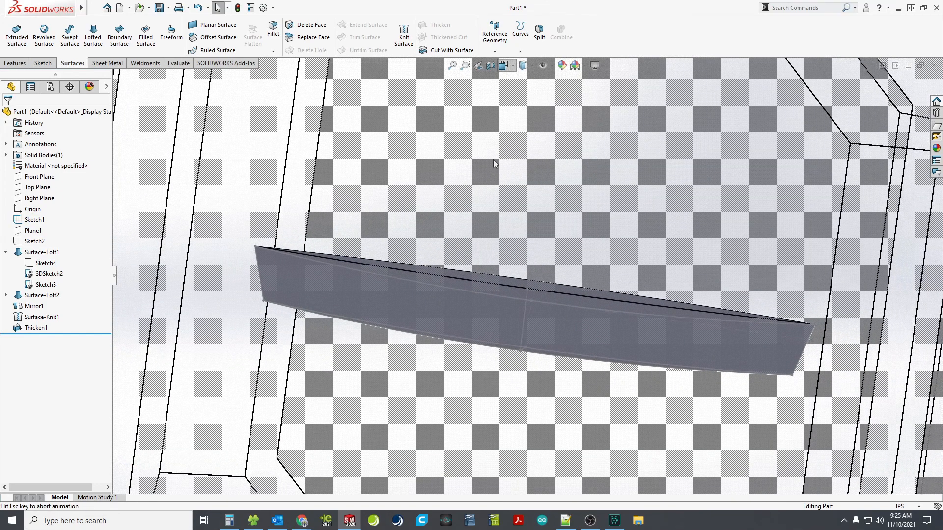
pyautogui.click(420, 290)
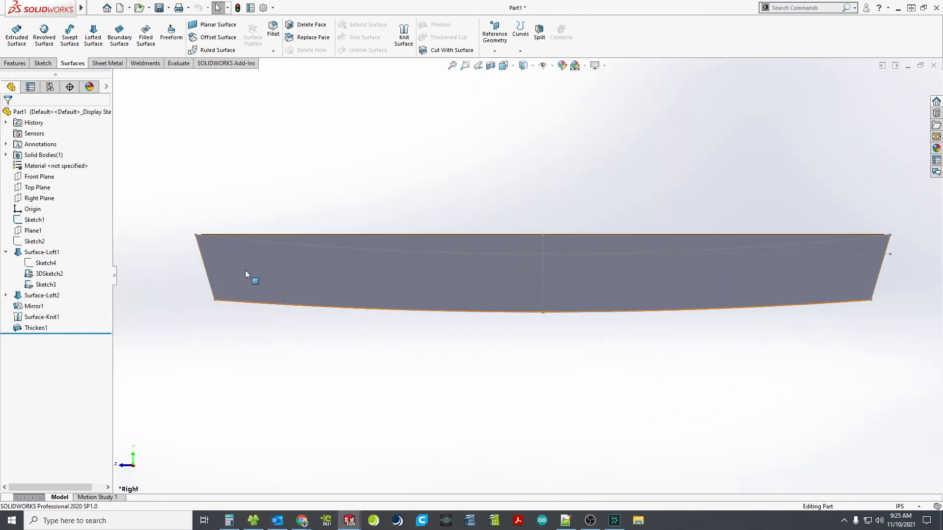
# Start a sketch on the Right Plane and convert the upper curve of Sketch1 into it
pyautogui.click(39, 198)
pyautogui.click(53, 187)
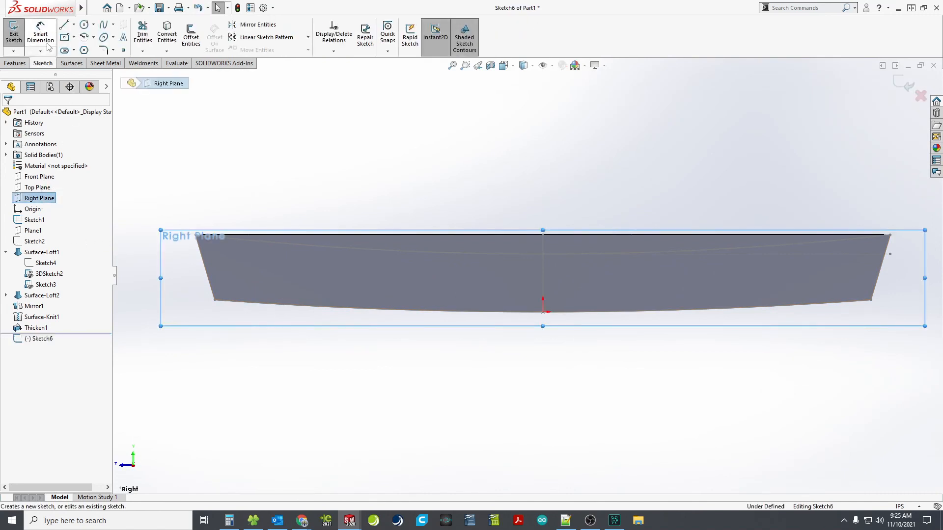
pyautogui.click(384, 254)
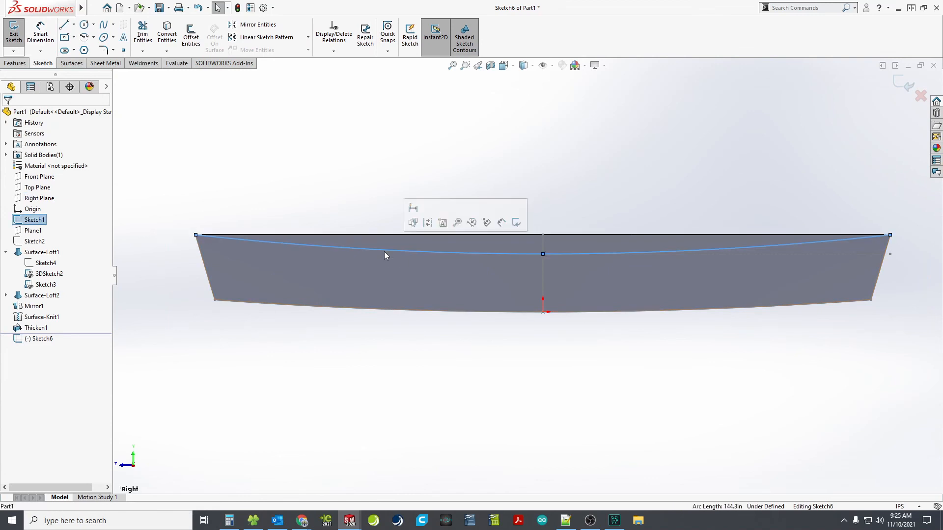
pyautogui.click(173, 37)
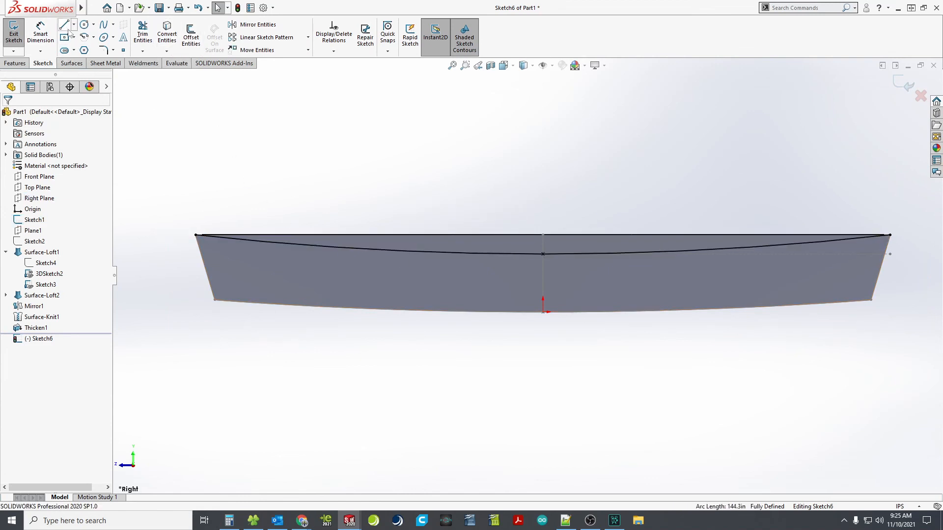
# Draw a horizontal construction line joining the two endpoints of the converted curve
pyautogui.moveTo(283, 156); pyautogui.dragTo(314, 129, button='right')
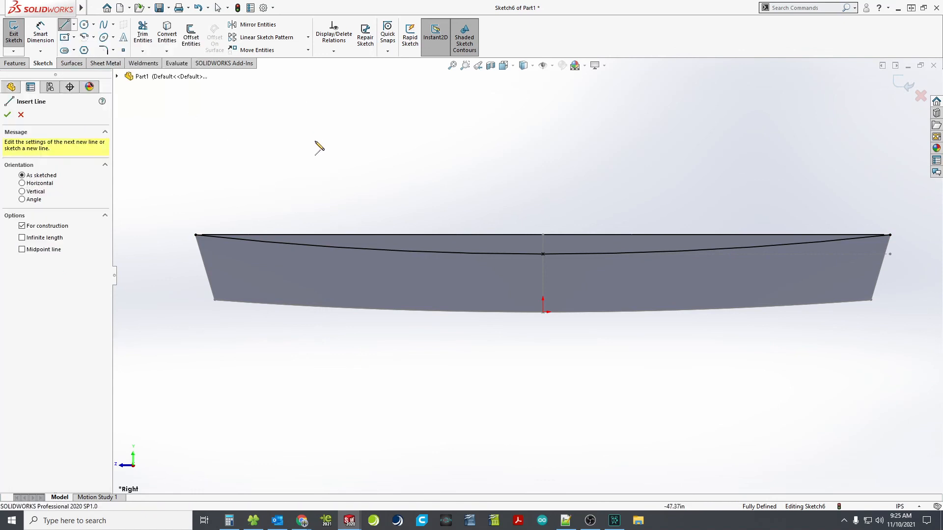
pyautogui.click(196, 236)
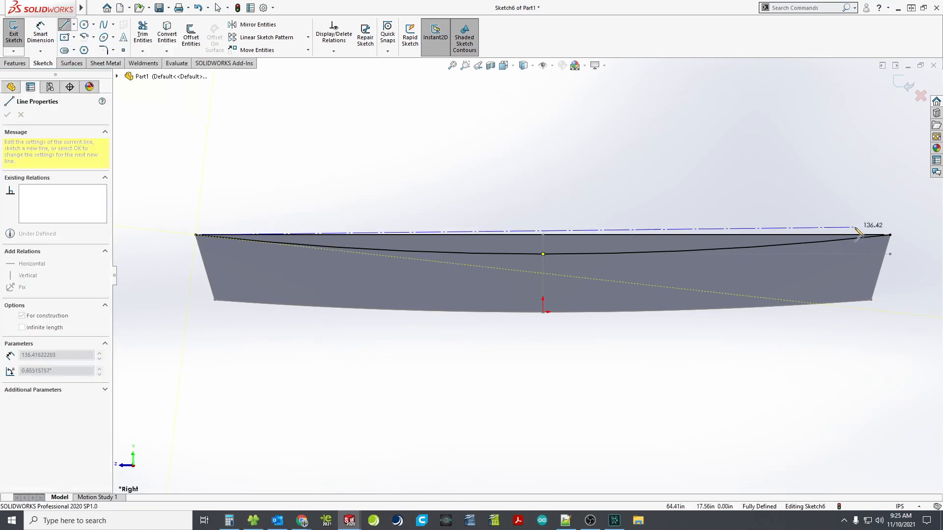
pyautogui.click(889, 235)
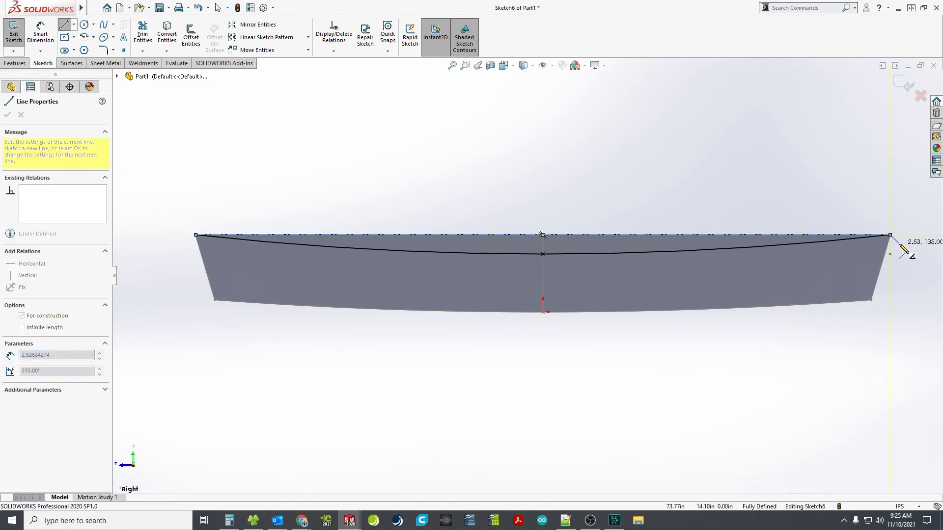
pyautogui.press('Escape')
# Offset only the construction line 2 in upward using Reverse, with Select chain off and the ends capped with lines
pyautogui.scroll(-1, 895, 240)
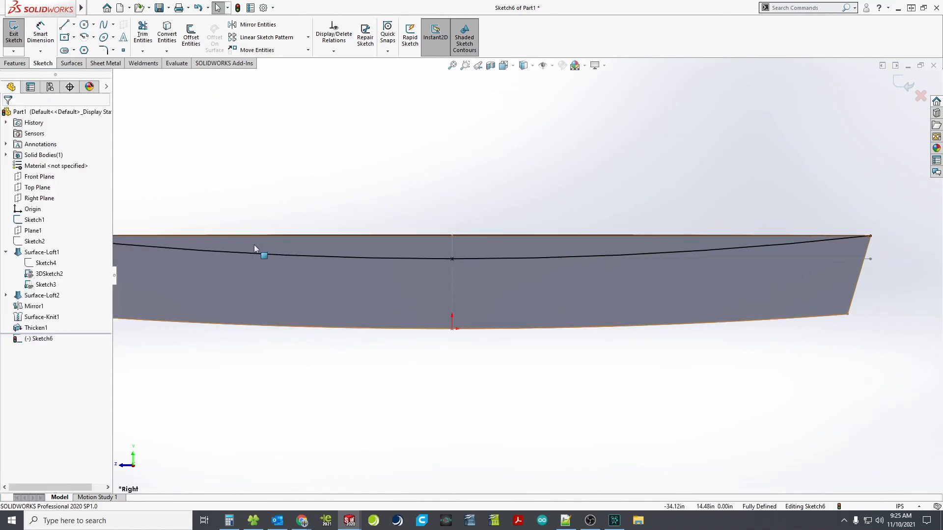
pyautogui.press('z')
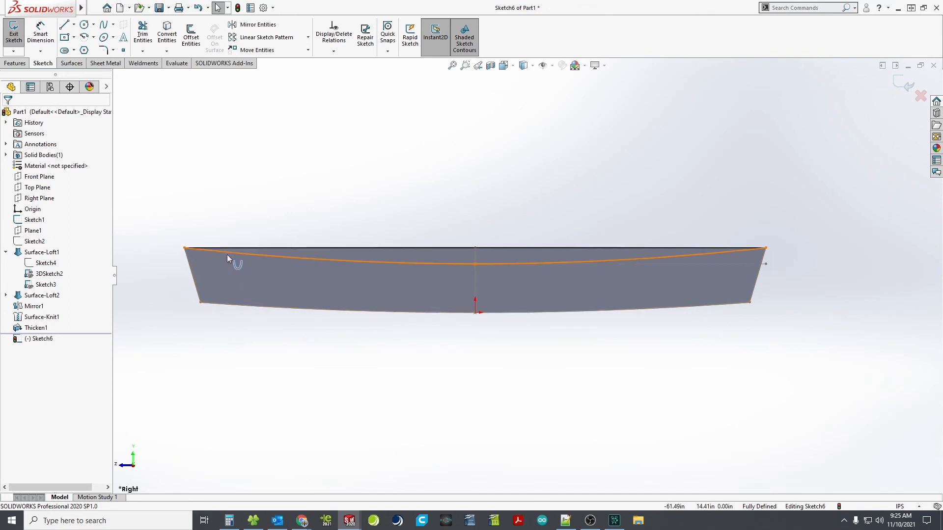
pyautogui.scroll(-2, 379, 235)
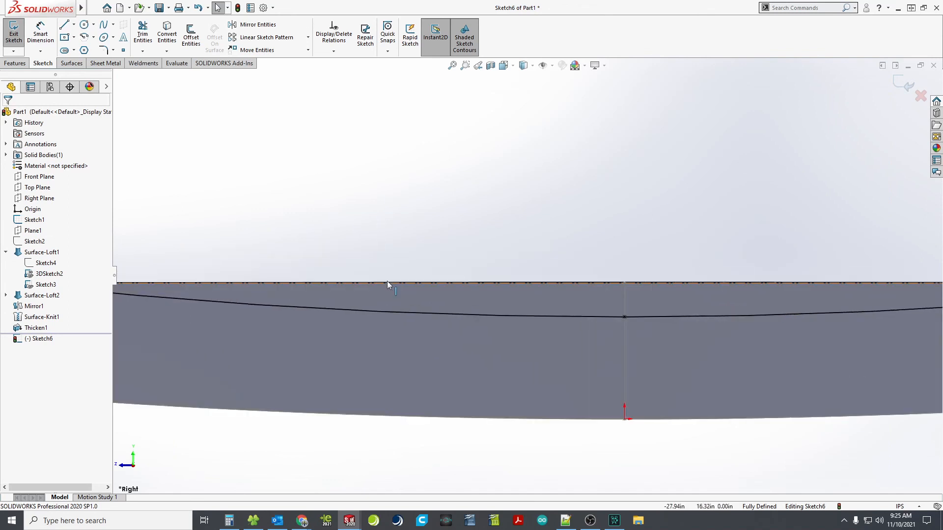
pyautogui.click(323, 285)
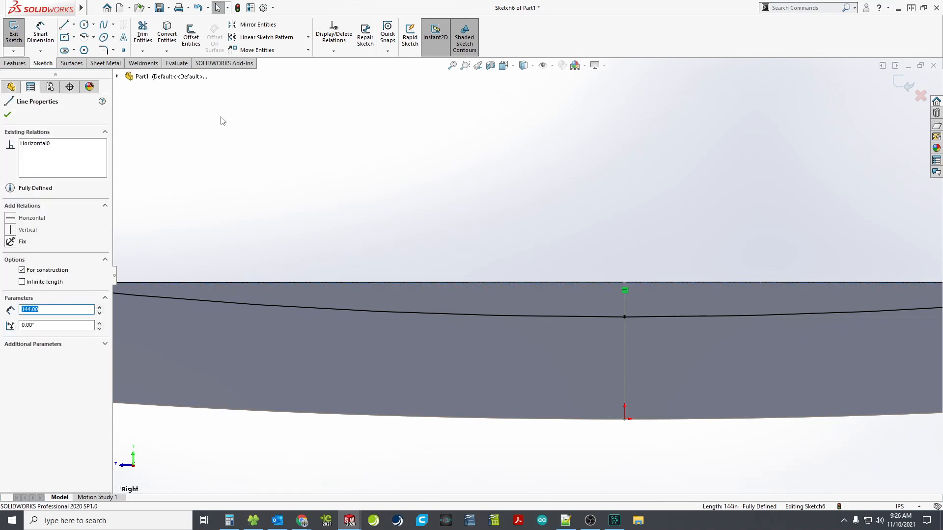
pyautogui.click(191, 43)
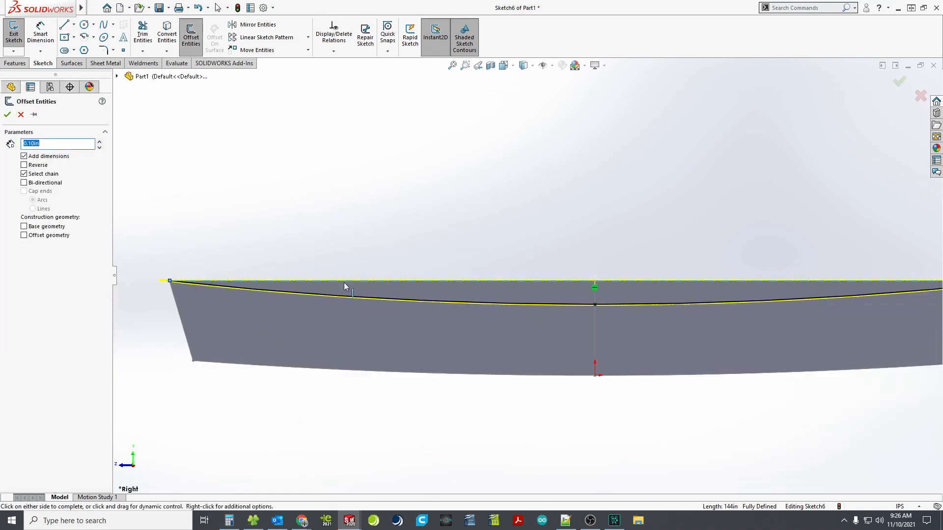
pyautogui.click(24, 174)
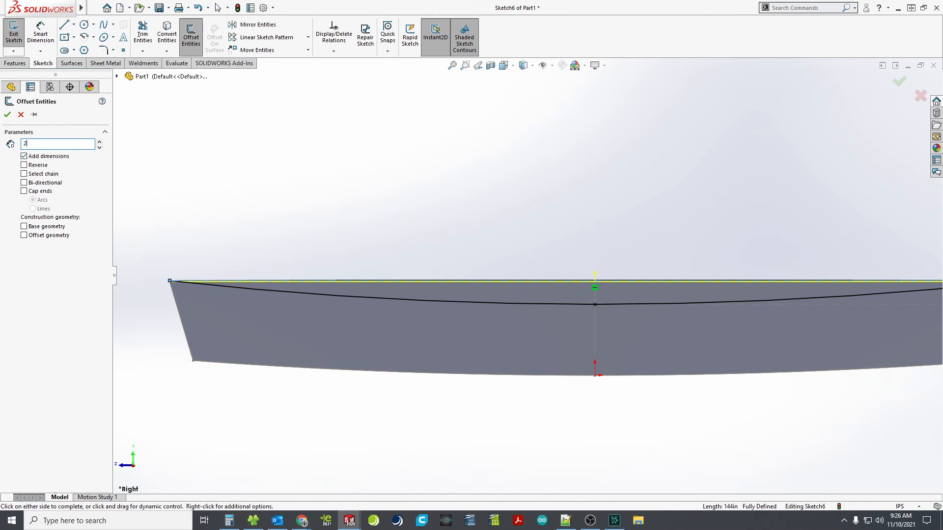
pyautogui.press('Return')
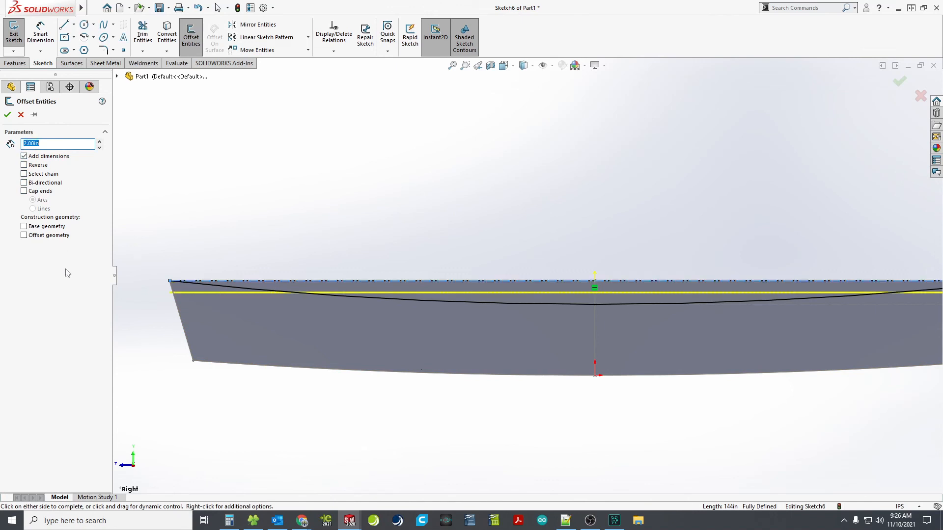
pyautogui.click(23, 168)
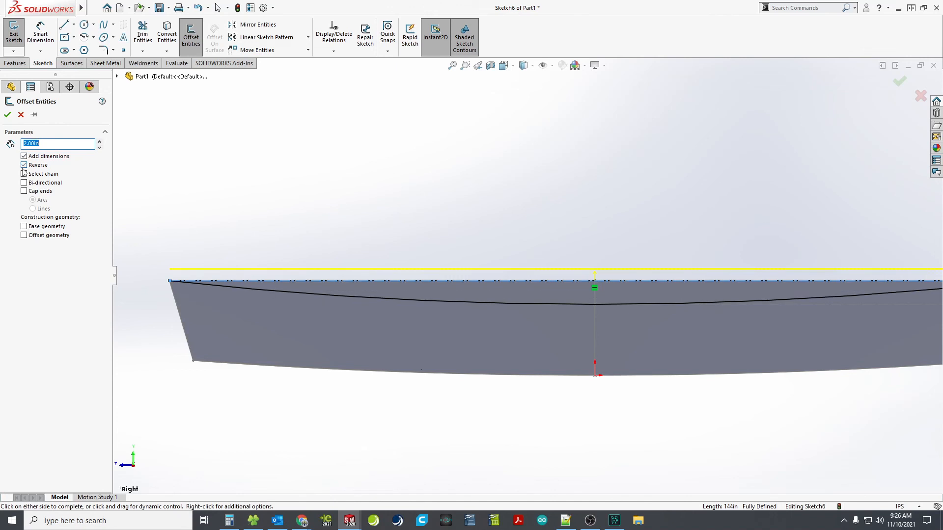
pyautogui.click(24, 191)
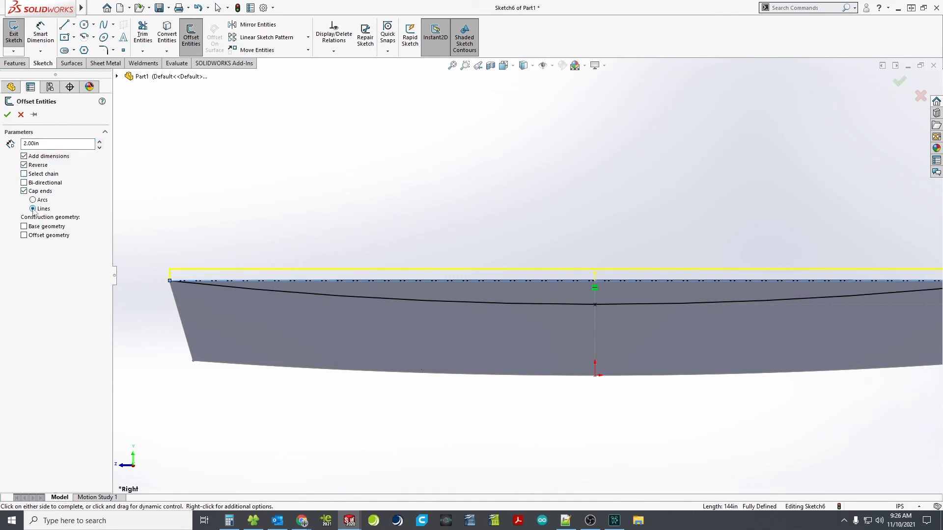
pyautogui.click(7, 114)
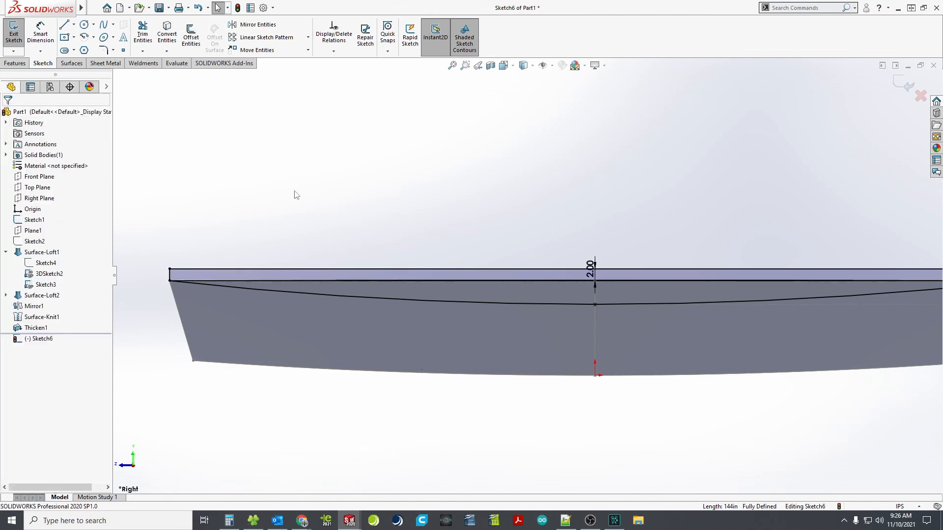
# Extrude-cut the closed sheer profile through the hull in both directions using Through All - Both
pyautogui.press('z')
pyautogui.scroll(-3, 599, 296)
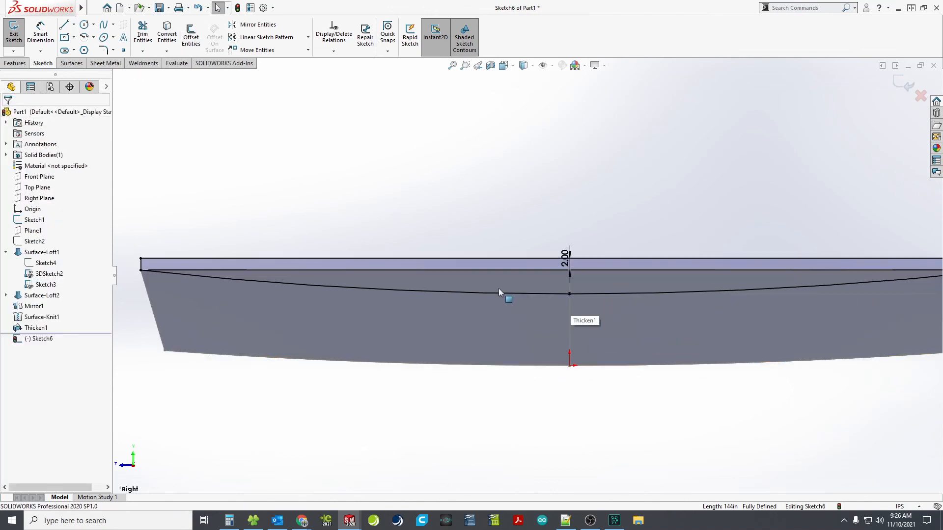
pyautogui.scroll(-5, 211, 270)
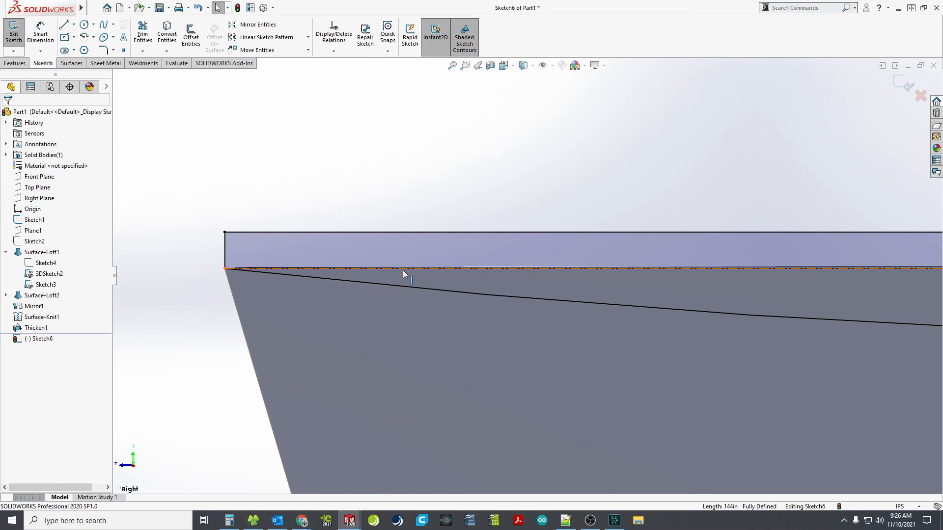
pyautogui.scroll(6, 411, 270)
pyautogui.moveTo(676, 275); pyautogui.dragTo(641, 276, button='middle')
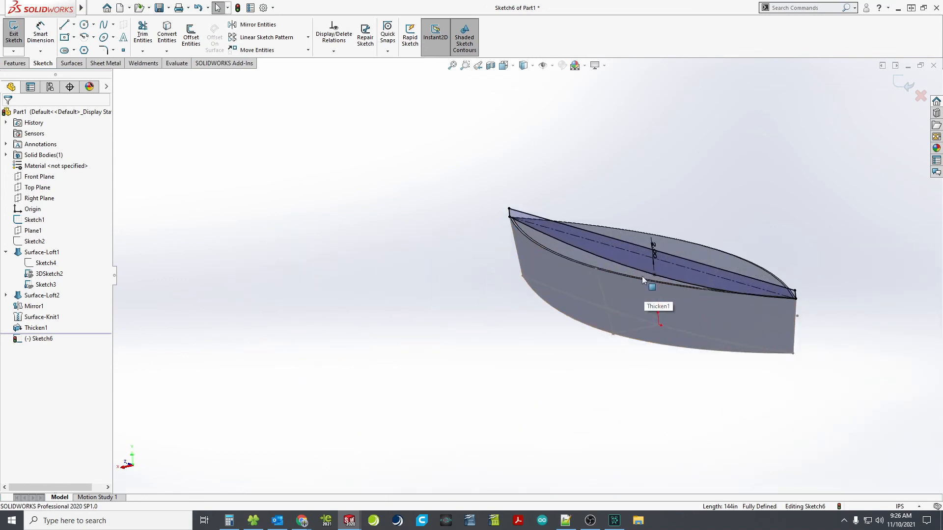
pyautogui.click(16, 63)
pyautogui.click(139, 42)
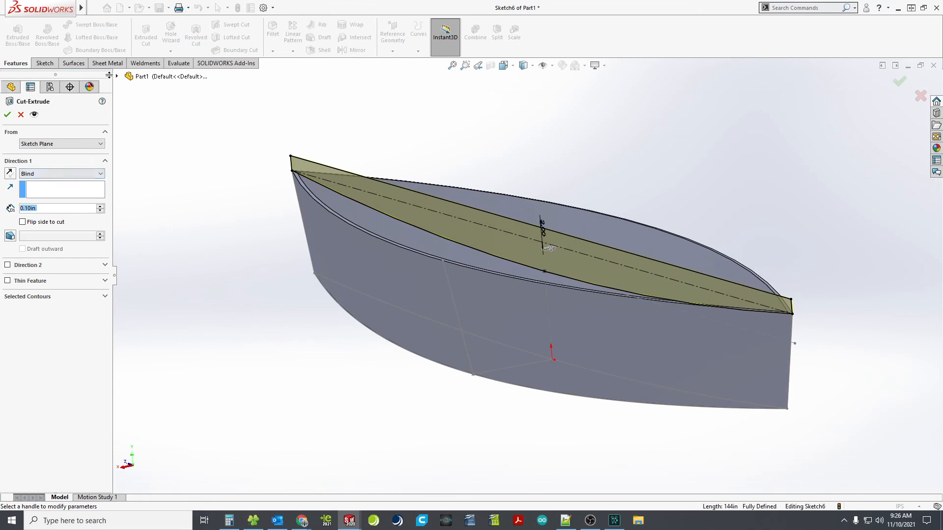
pyautogui.click(69, 174)
pyautogui.click(73, 194)
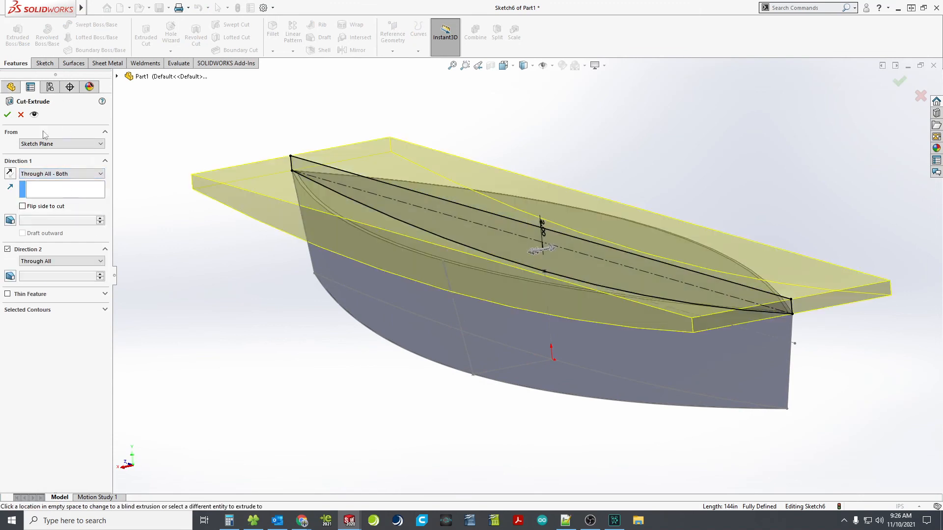
pyautogui.click(8, 115)
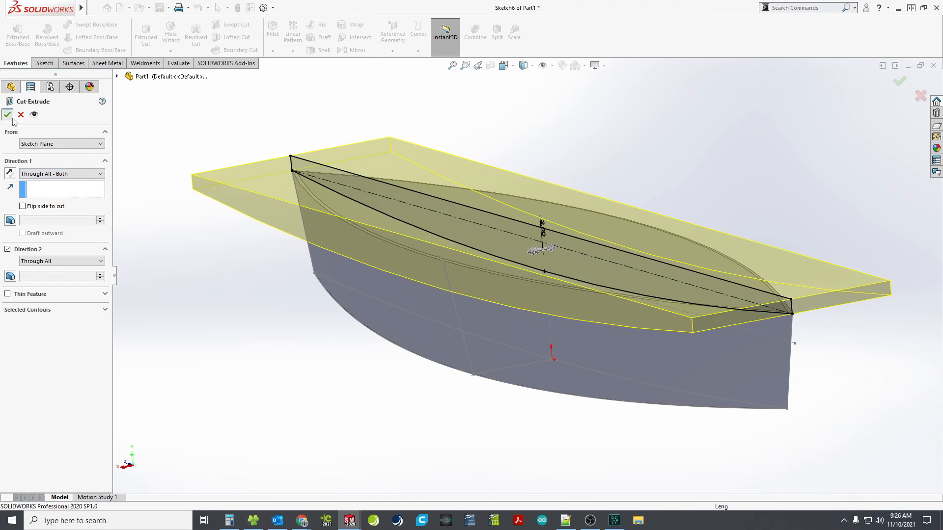
# Hide Sketch1, the vertical mid-hull sketch line and 3DSketch2 so only the solid hull is displayed
pyautogui.moveTo(280, 231); pyautogui.dragTo(302, 252, button='middle')
pyautogui.moveTo(375, 262); pyautogui.dragTo(419, 251, button='middle')
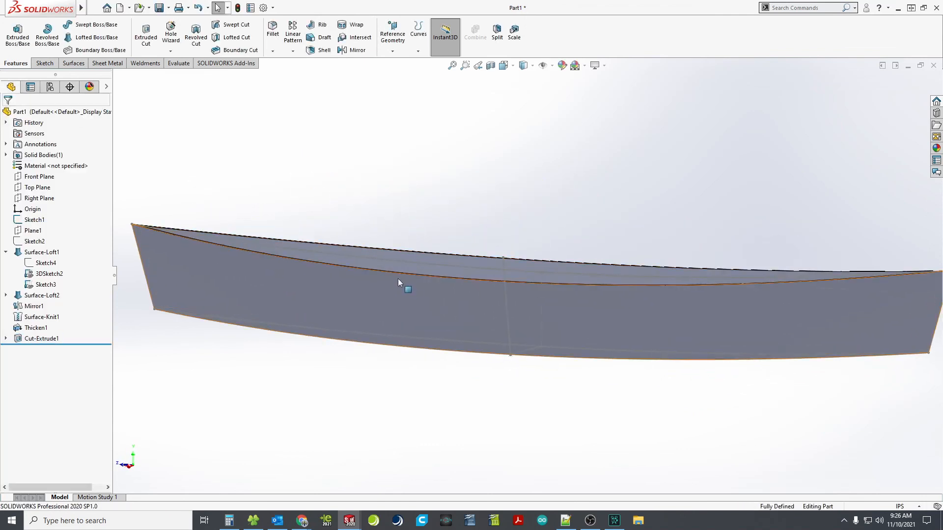
pyautogui.rightClick(410, 264)
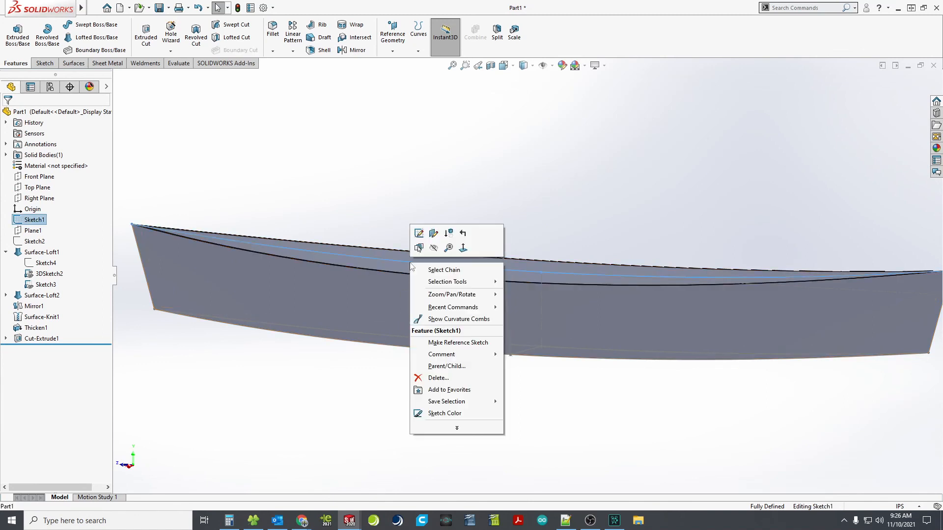
pyautogui.click(434, 248)
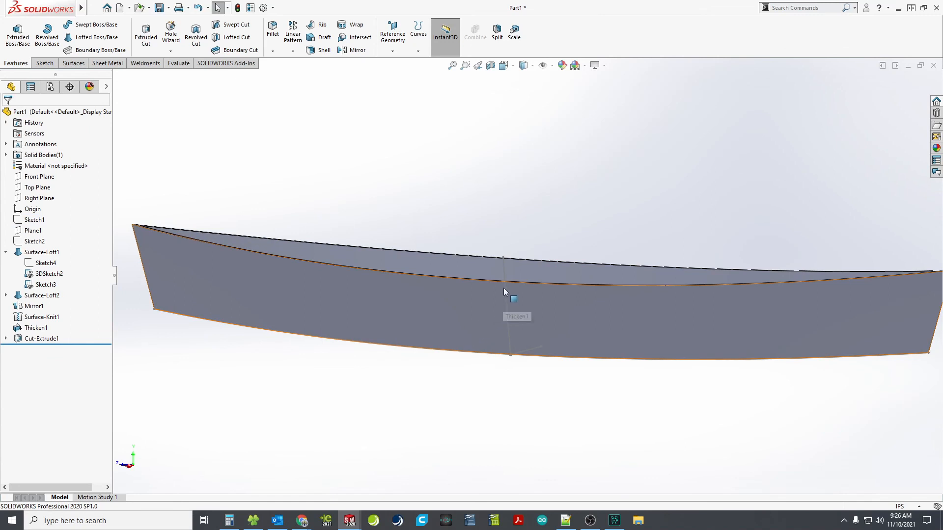
pyautogui.rightClick(505, 273)
pyautogui.click(528, 259)
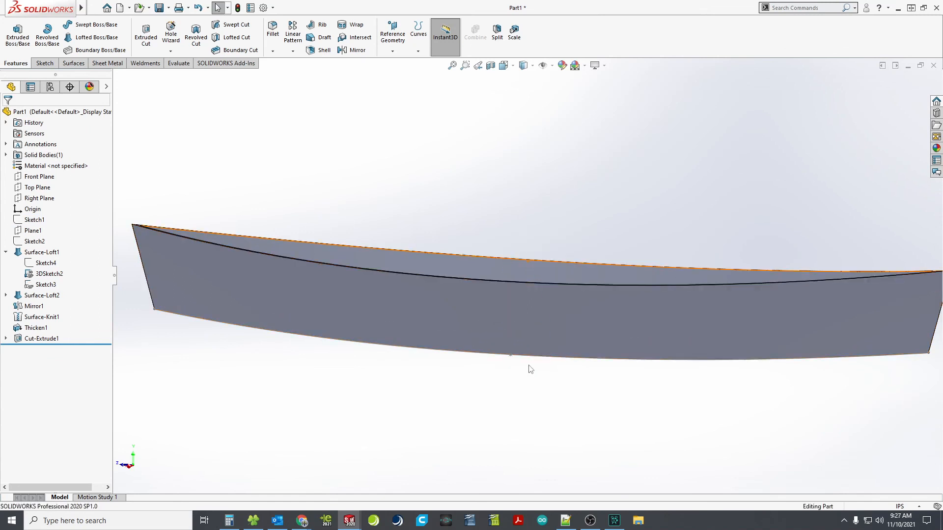
pyautogui.scroll(2, 531, 369)
pyautogui.rightClick(489, 330)
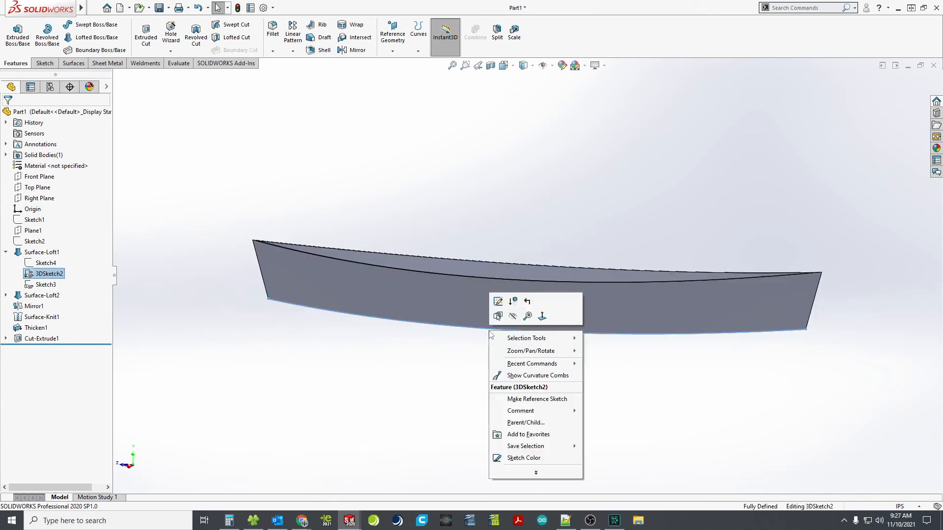
pyautogui.click(518, 319)
pyautogui.moveTo(505, 320); pyautogui.dragTo(460, 318, button='middle')
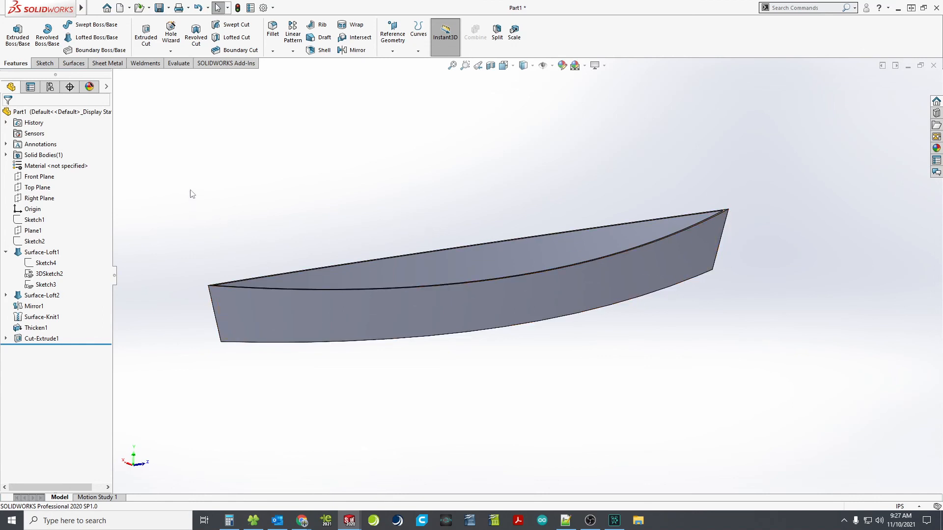
# Start a 3D sketch and convert the slanted outer edge at one end of the hull into it
pyautogui.click(50, 65)
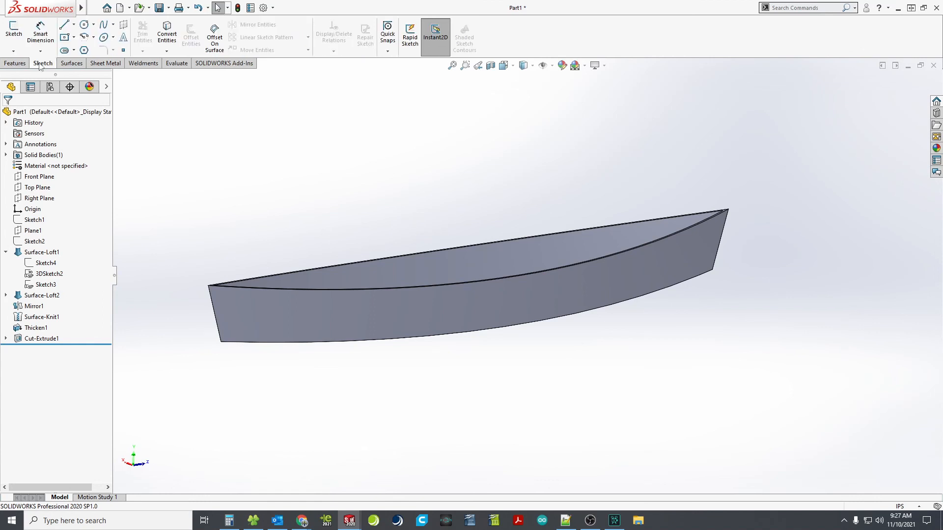
pyautogui.click(13, 51)
pyautogui.click(21, 75)
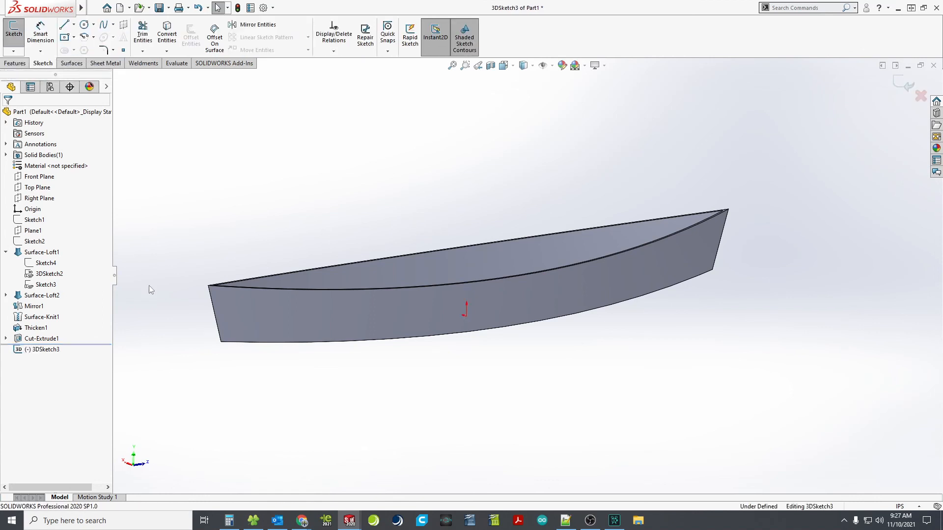
pyautogui.scroll(-5, 196, 313)
pyautogui.scroll(5, 393, 284)
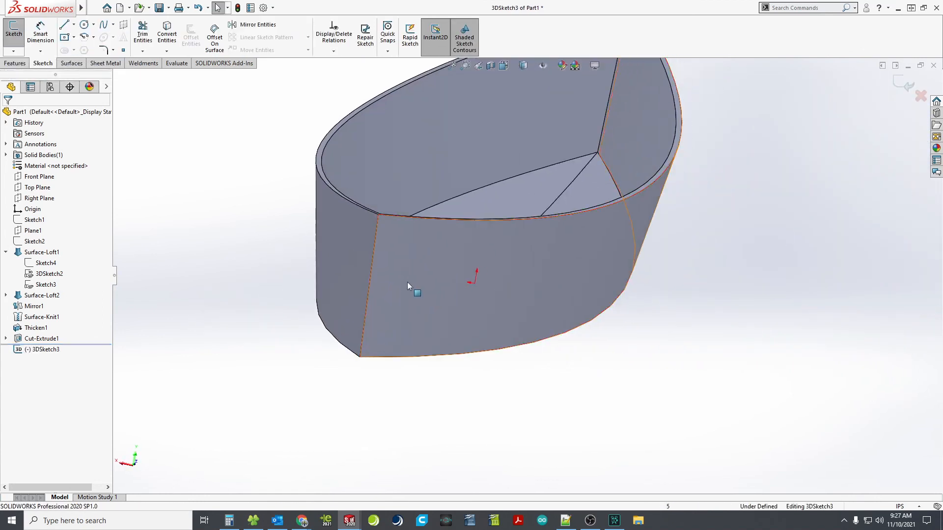
pyautogui.scroll(-2, 392, 264)
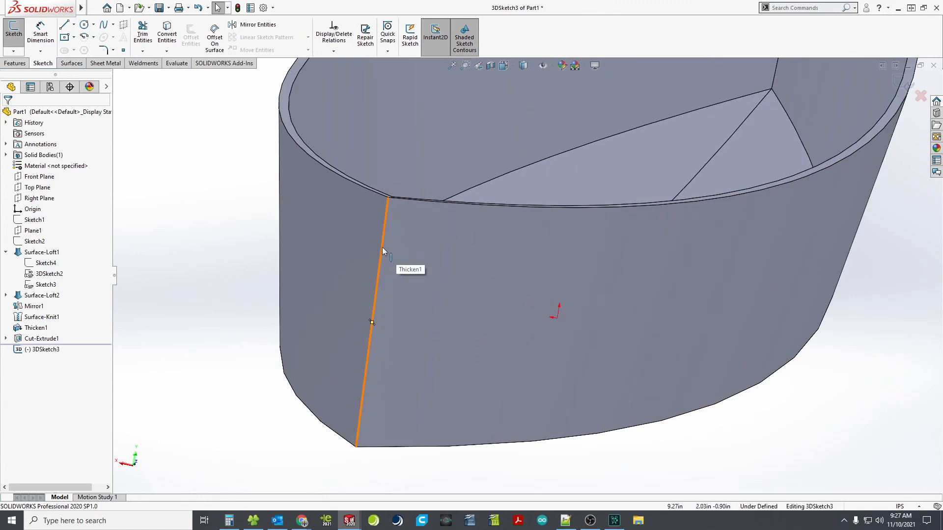
pyautogui.click(378, 274)
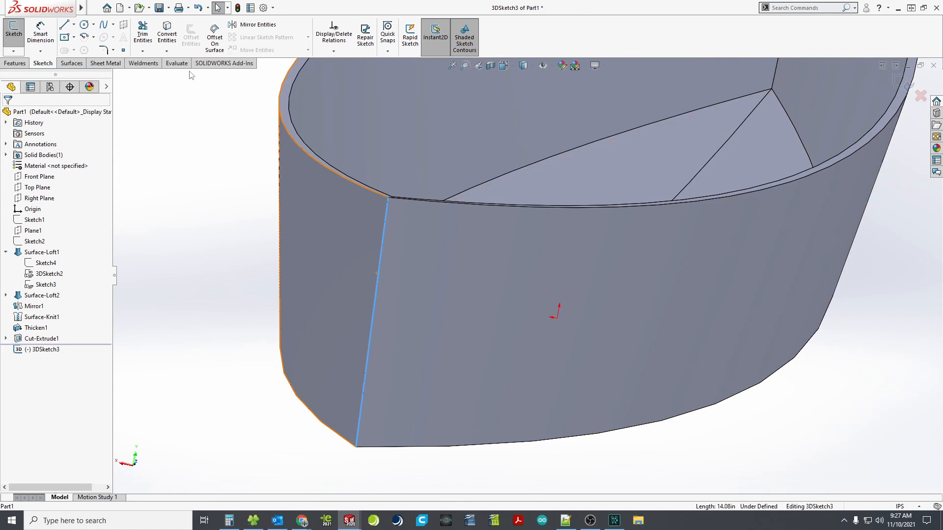
pyautogui.click(175, 38)
# Convert the slanted outer edge at the hull's opposite end into the 3D sketch and exit the sketch
pyautogui.scroll(4, 408, 205)
pyautogui.moveTo(408, 205)
pyautogui.mouseDown(button='middle')
pyautogui.moveTo(442, 185)
pyautogui.moveTo(540, 238)
pyautogui.mouseUp(button='middle')
pyautogui.scroll(2, 540, 238)
pyautogui.scroll(-5, 744, 268)
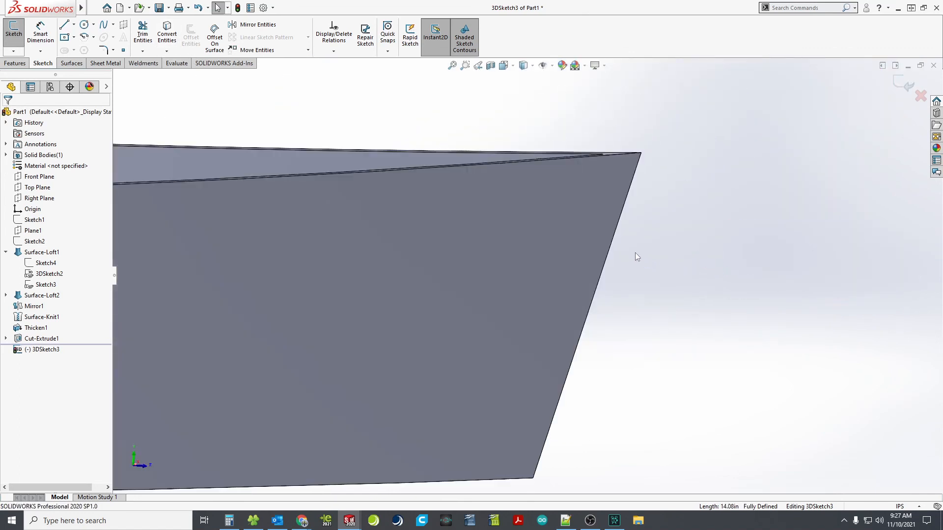
pyautogui.click(612, 244)
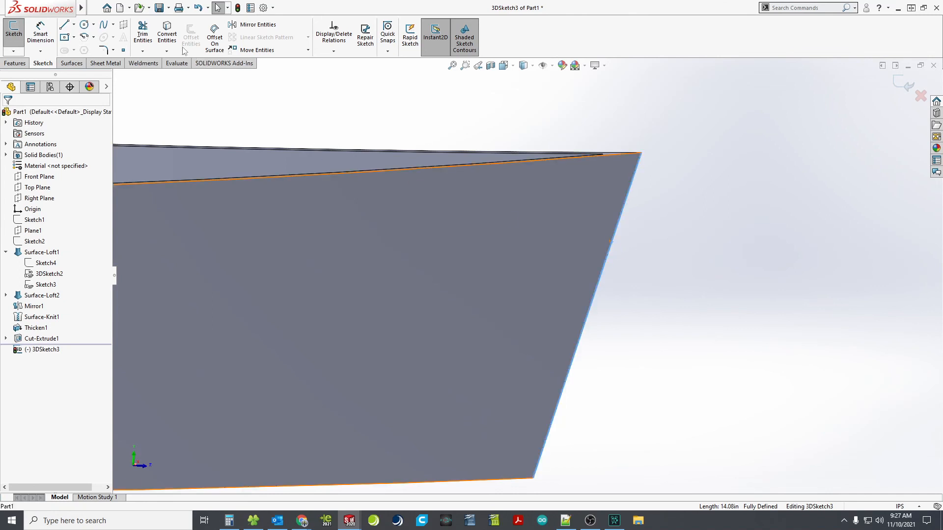
pyautogui.click(169, 36)
pyautogui.scroll(6, 341, 242)
pyautogui.moveTo(325, 304); pyautogui.dragTo(321, 287, button='middle')
pyautogui.scroll(5, 321, 287)
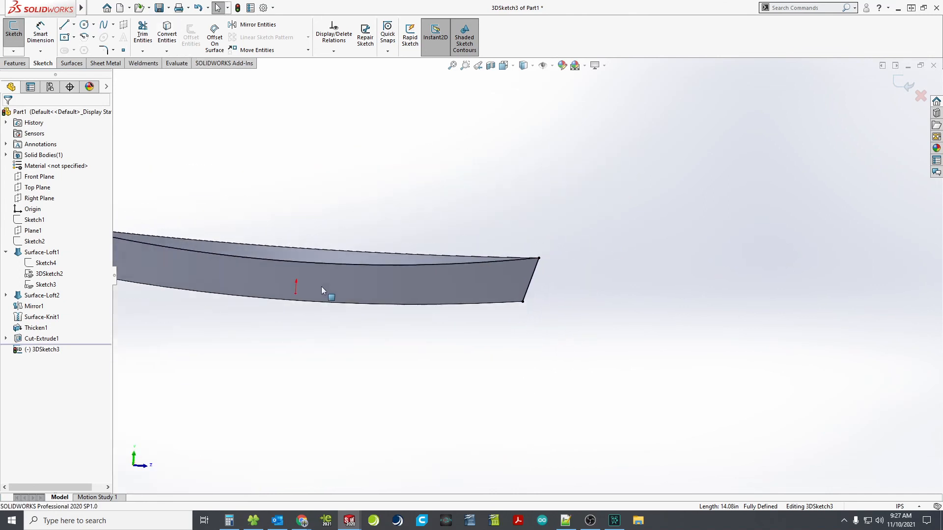
pyautogui.scroll(-2, 301, 278)
pyautogui.click(13, 51)
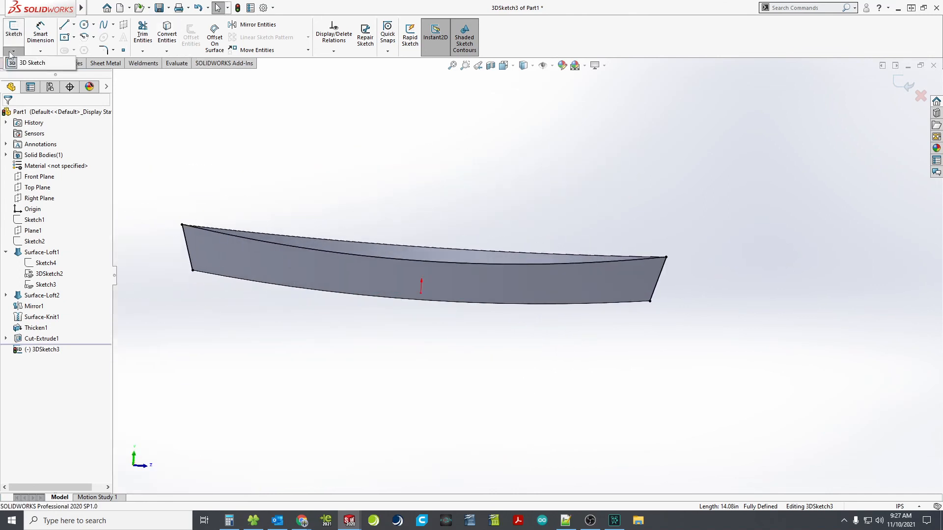
pyautogui.click(13, 62)
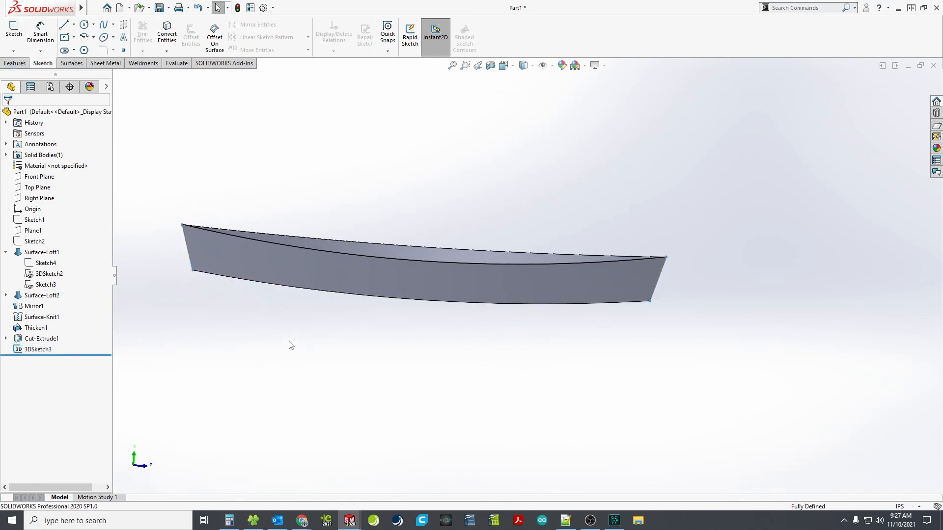
pyautogui.scroll(-1, 208, 272)
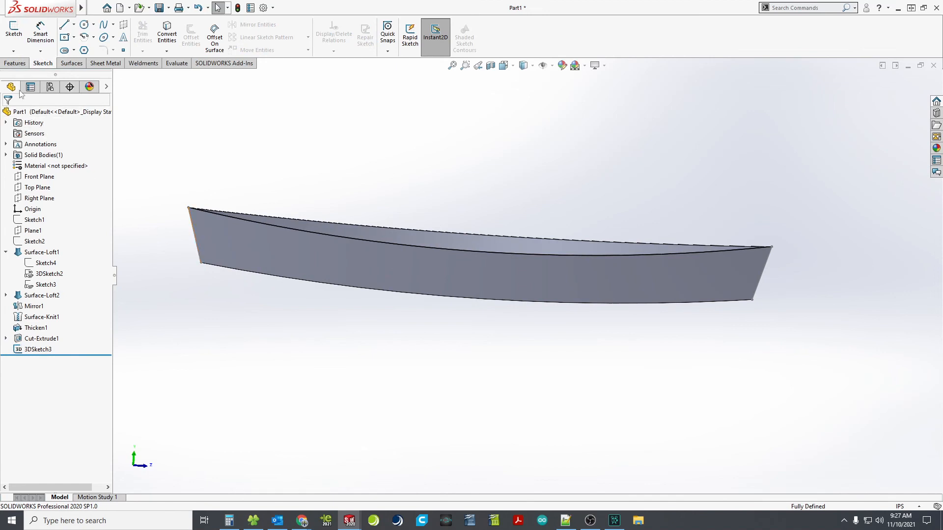
pyautogui.click(15, 63)
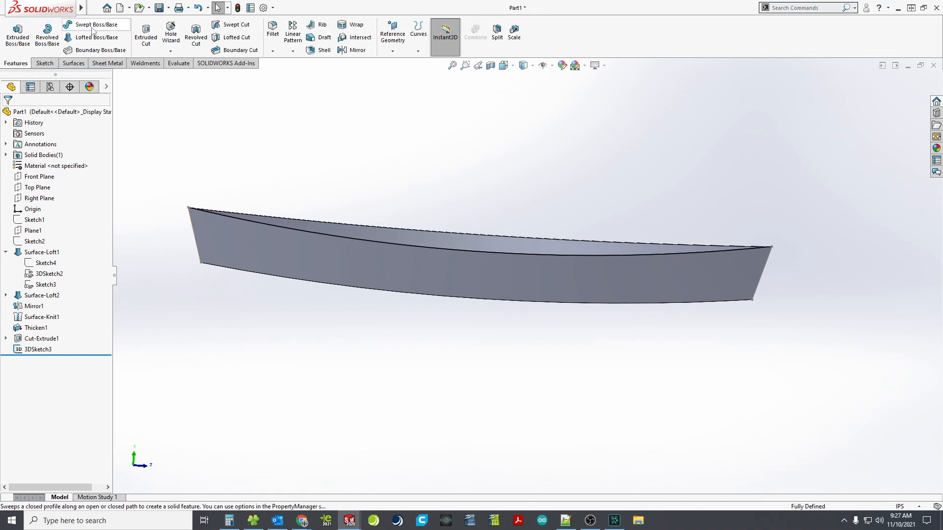
pyautogui.click(93, 24)
pyautogui.scroll(-3, 220, 245)
pyautogui.scroll(-2, 220, 242)
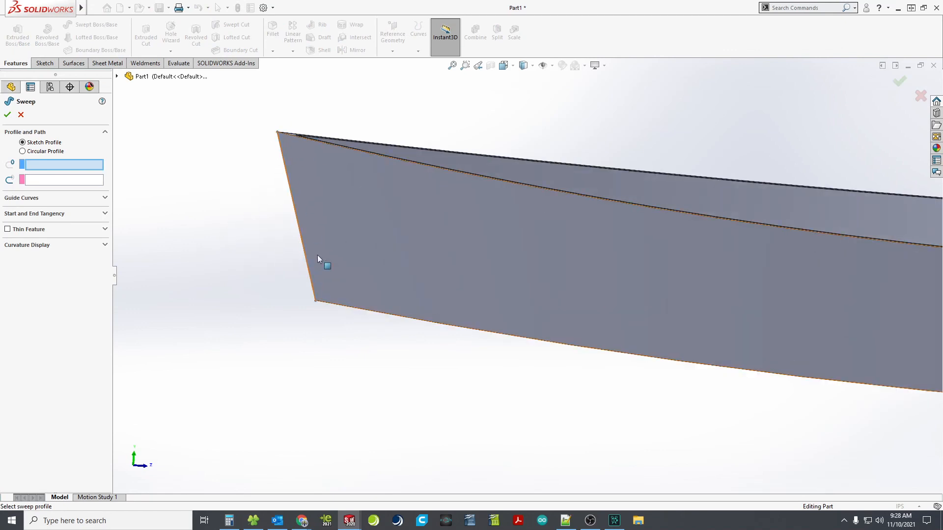
pyautogui.click(20, 114)
pyautogui.scroll(4, 395, 225)
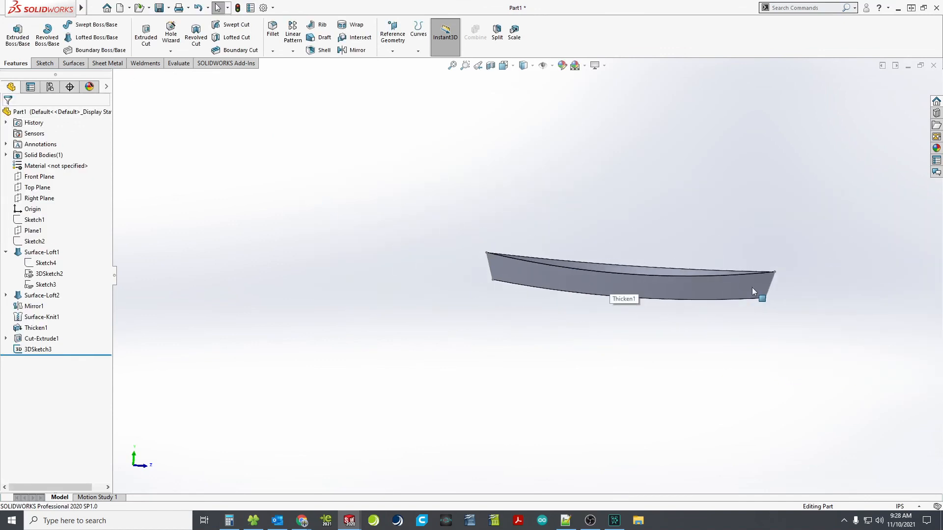
pyautogui.scroll(-3, 753, 287)
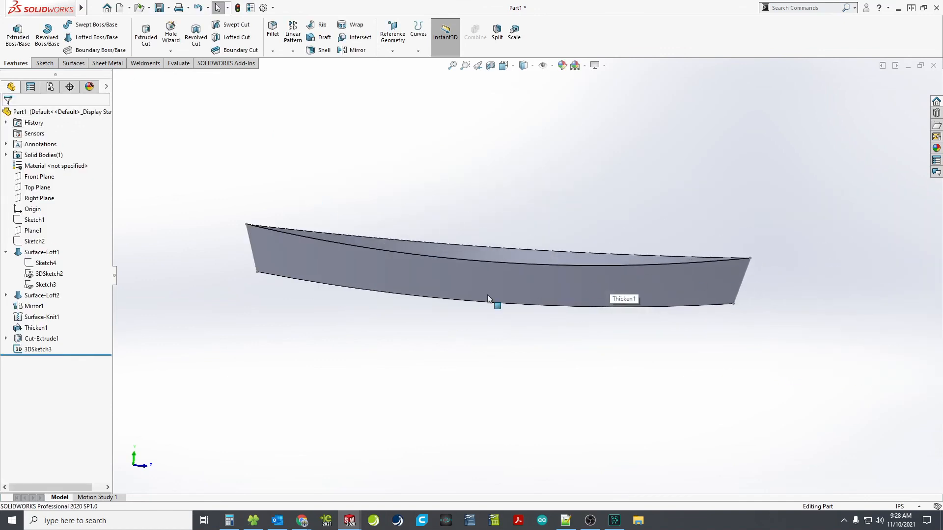
# Check which ansi inch Flat Bar sizes are offered for a weldment structural member, leaving without creating one
pyautogui.click(145, 63)
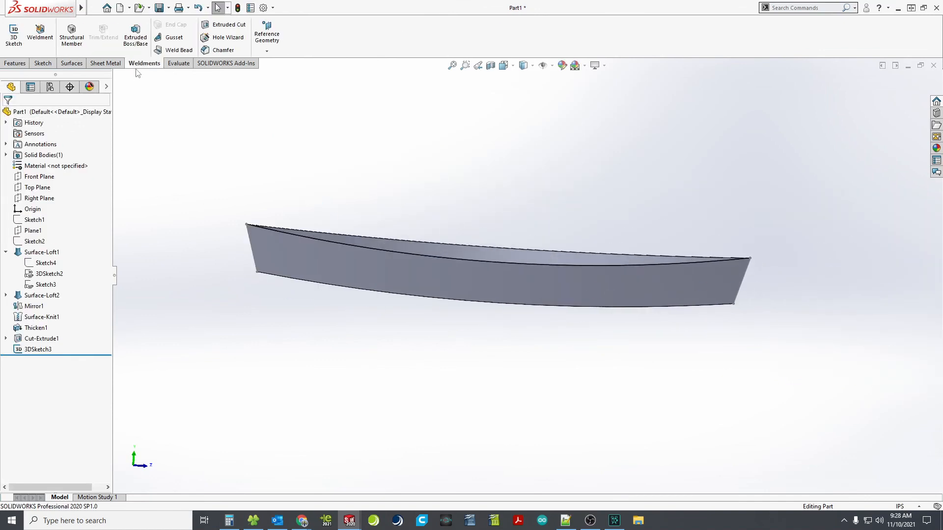
pyautogui.click(73, 39)
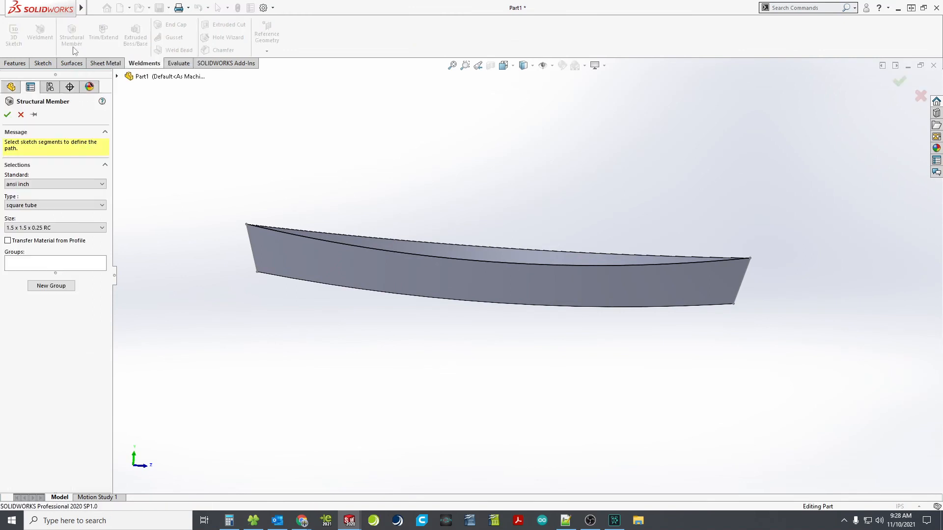
pyautogui.click(80, 206)
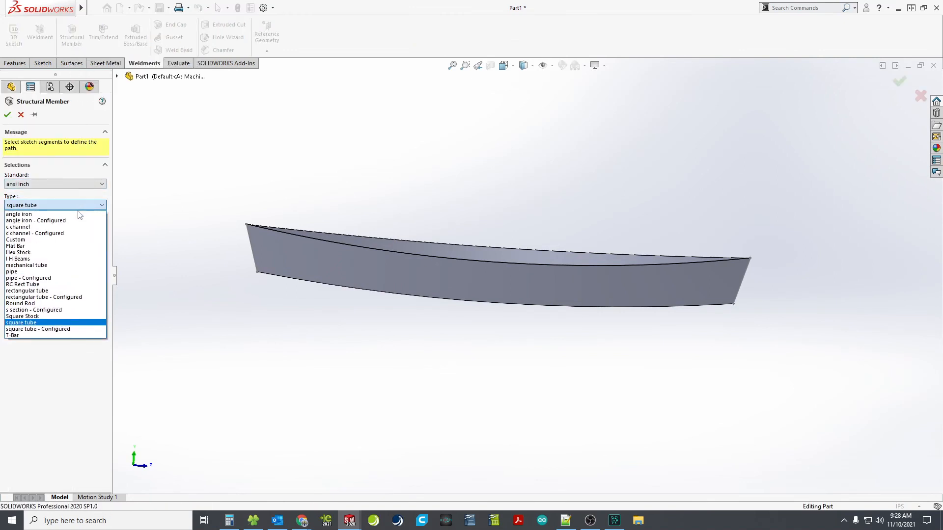
pyautogui.click(71, 246)
pyautogui.click(68, 227)
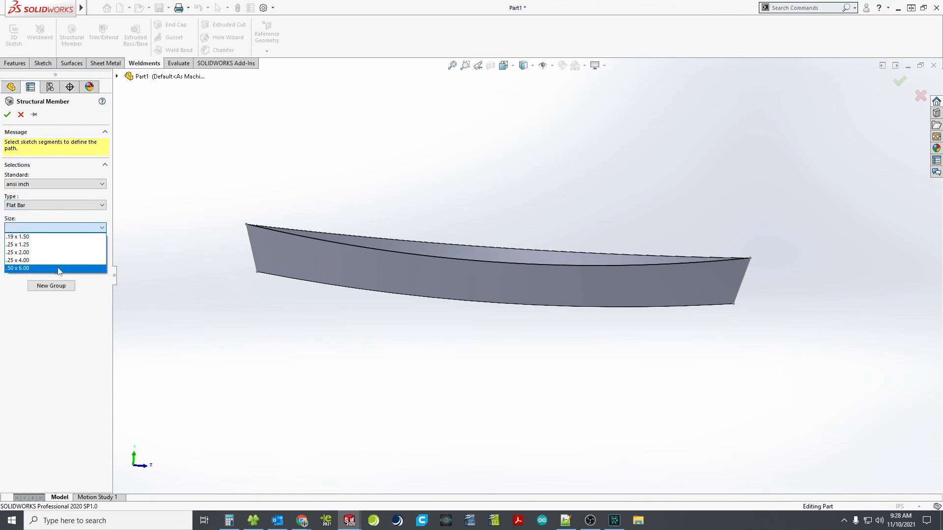
pyautogui.click(55, 230)
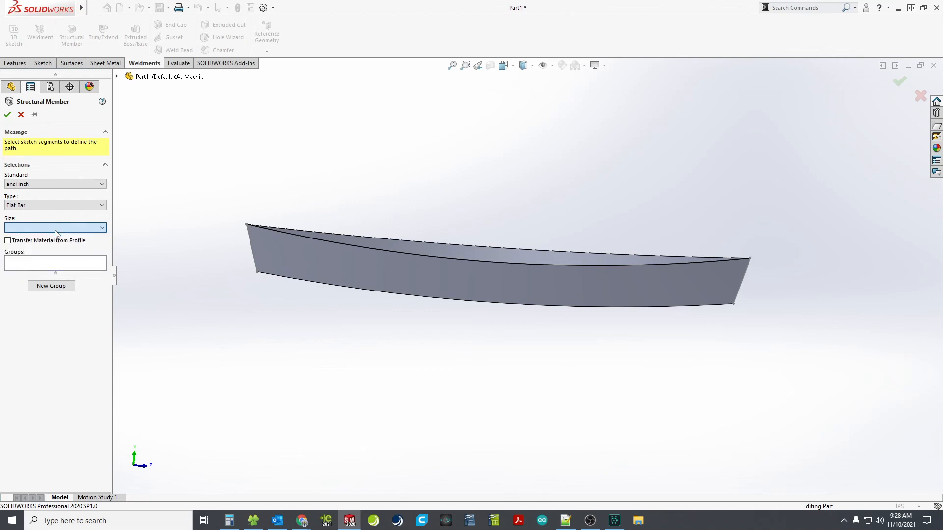
pyautogui.click(21, 114)
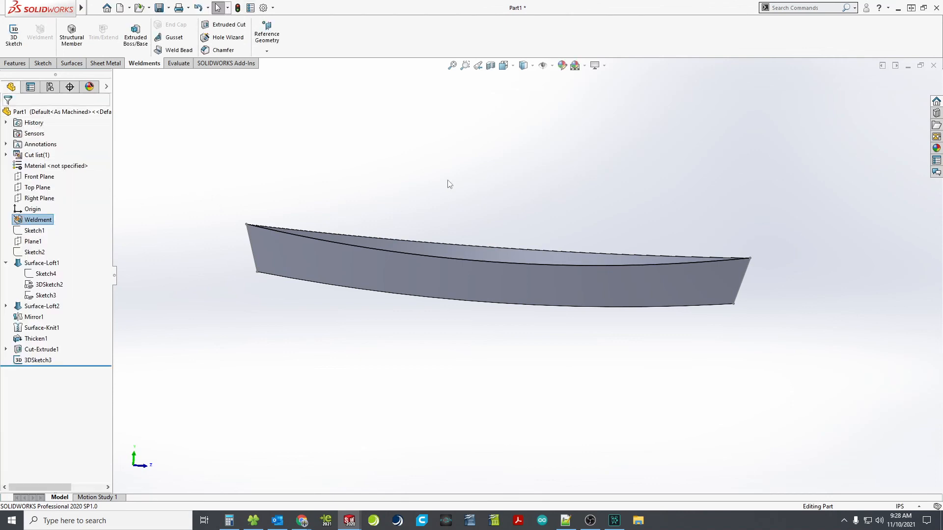
# Create a new part document and start a sketch on its Front Plane
pyautogui.click(119, 8)
pyautogui.click(389, 380)
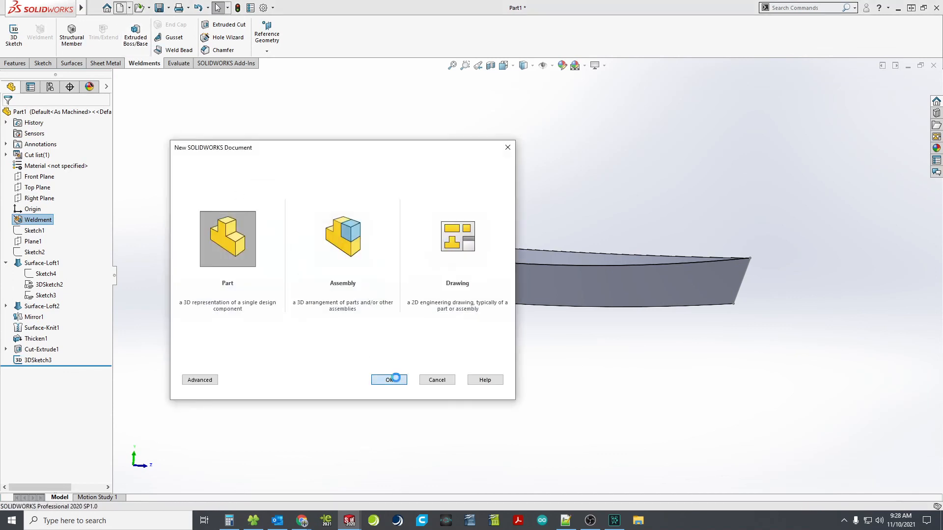
pyautogui.click(30, 166)
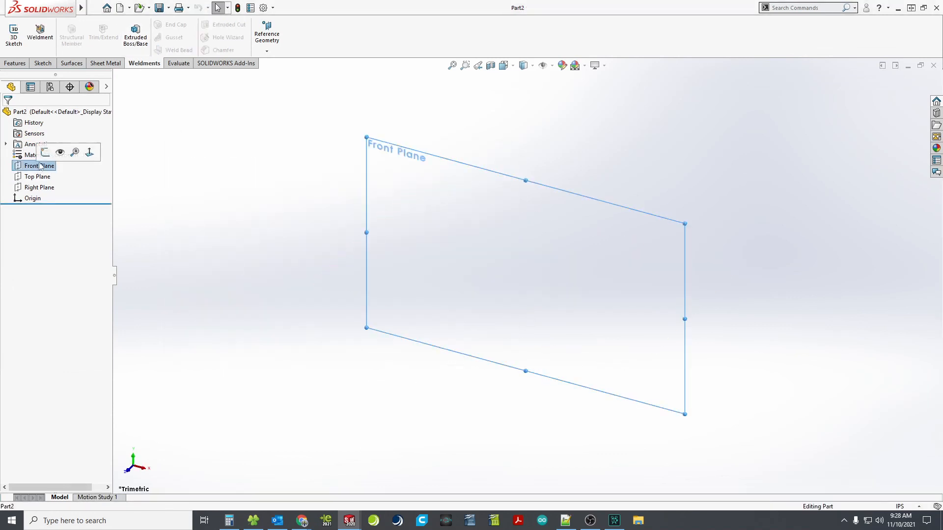
pyautogui.click(61, 152)
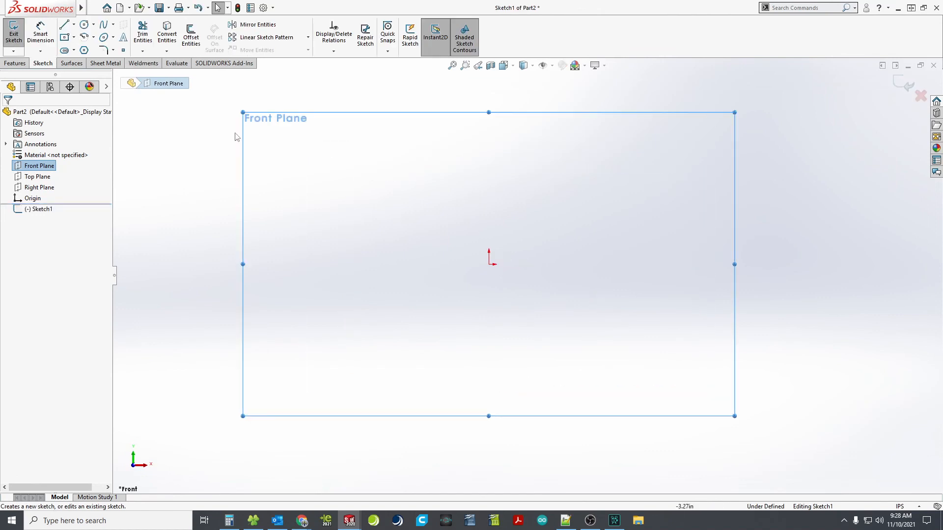
# Draw a center rectangle about 2.06 in wide, centred on the origin and taller than it is wide
pyautogui.click(64, 37)
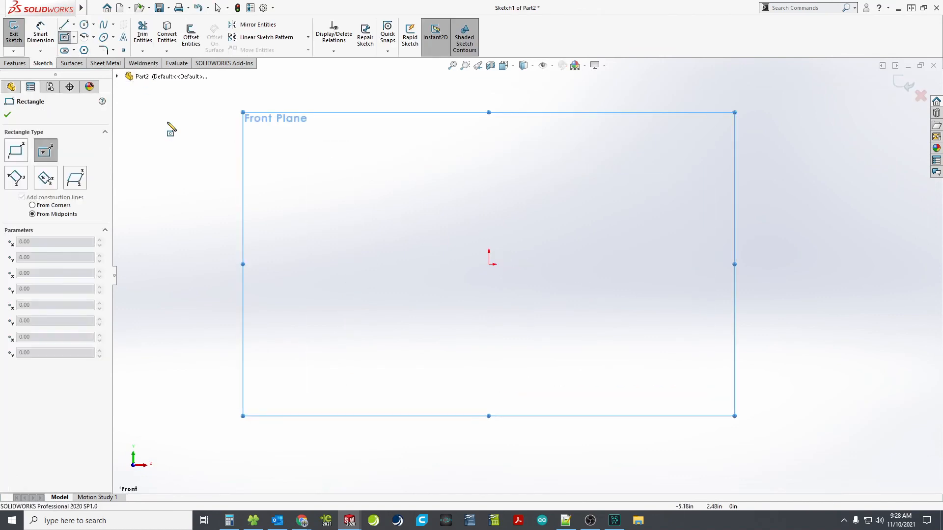
pyautogui.click(489, 264)
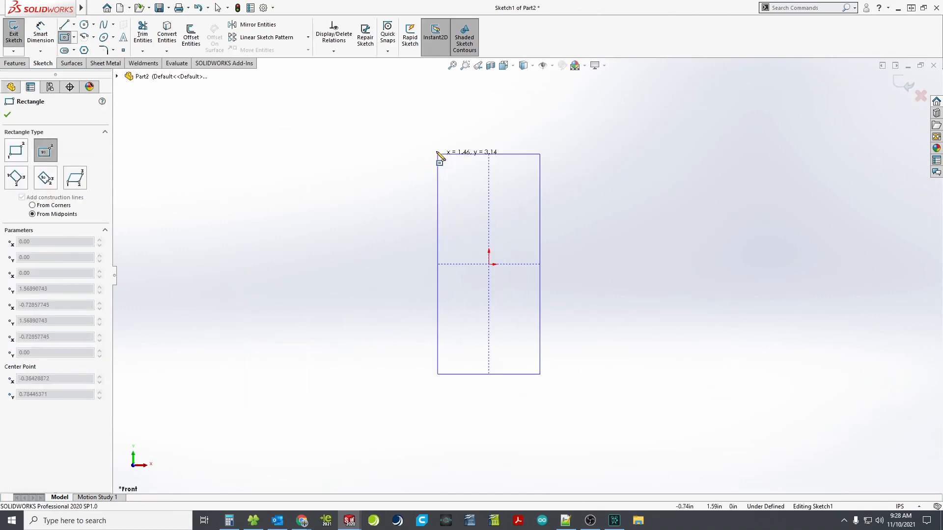
pyautogui.click(416, 117)
# Dimension the rectangle's width between its vertical sides as 1 in
pyautogui.click(46, 49)
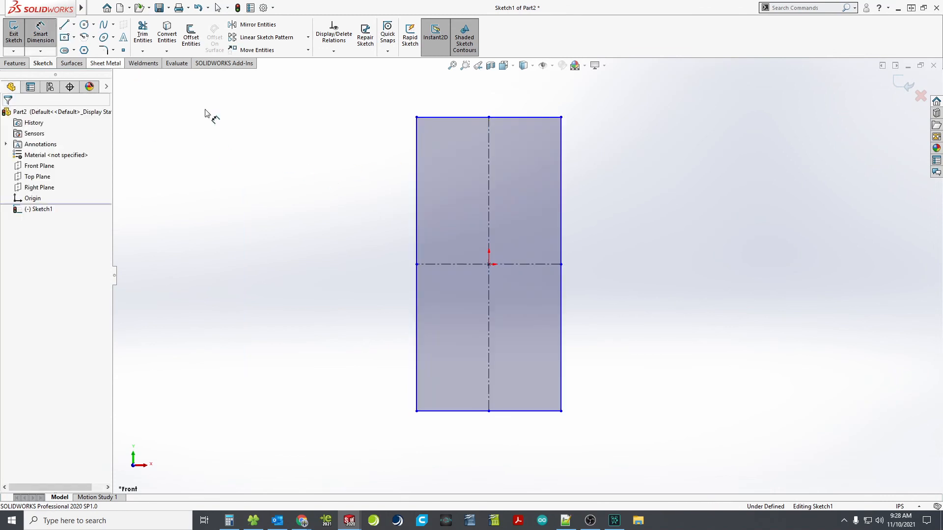
pyautogui.click(417, 147)
pyautogui.click(561, 147)
pyautogui.click(498, 101)
pyautogui.write('1')
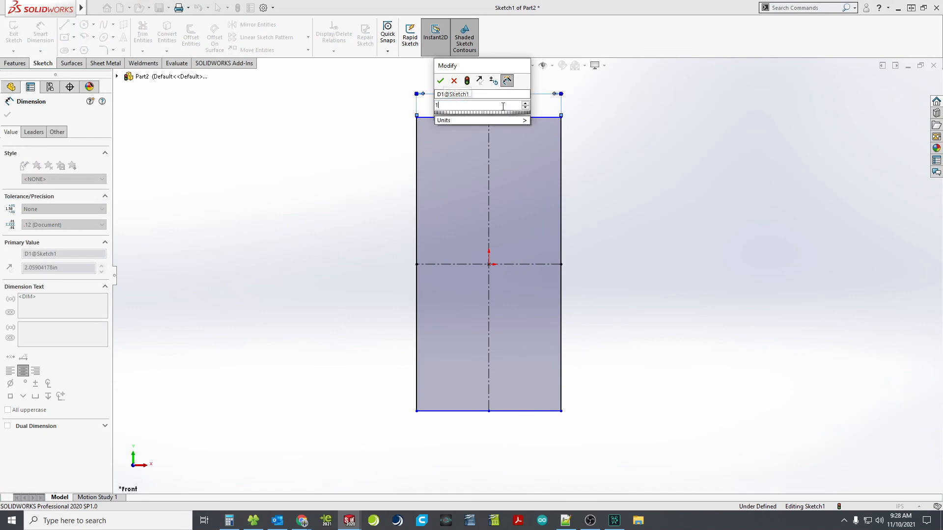
pyautogui.press('Return')
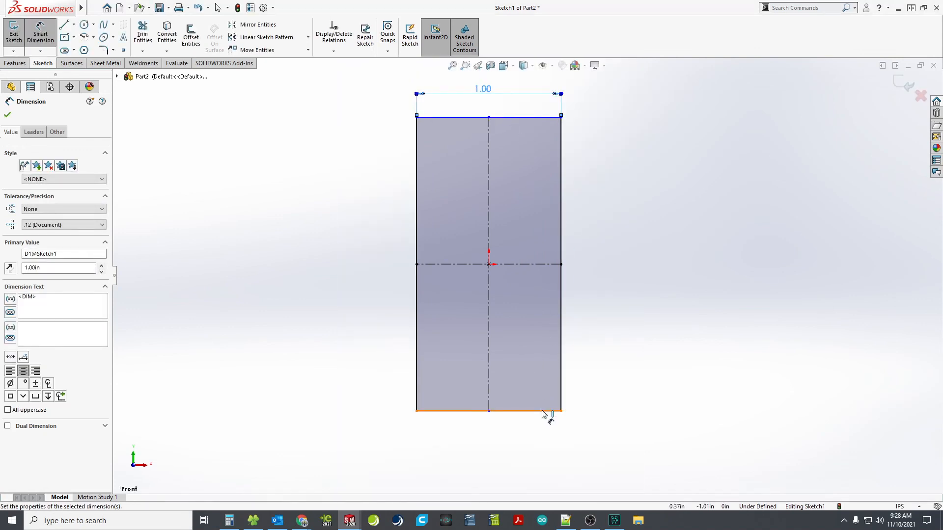
# Dimension the rectangle's height between its horizontal edges as 2 in
pyautogui.click(545, 411)
pyautogui.click(515, 117)
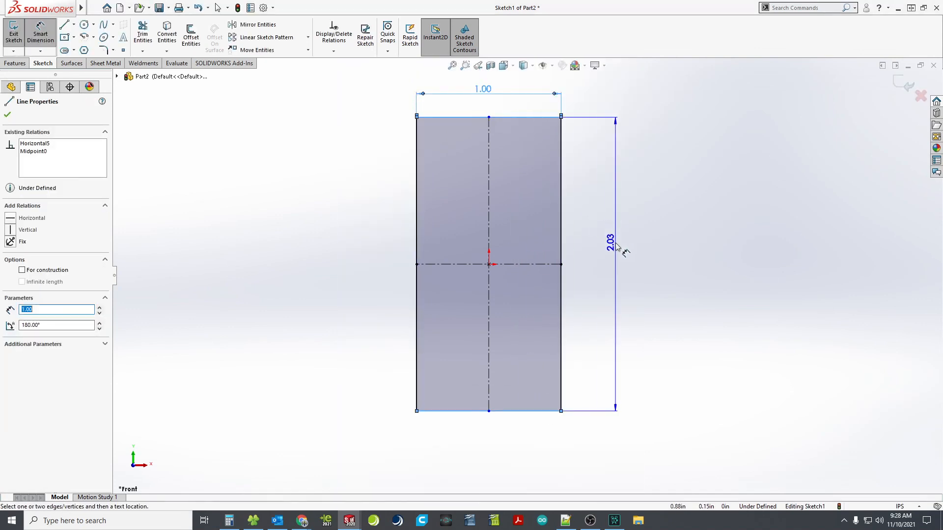
pyautogui.click(624, 252)
pyautogui.write('2')
pyautogui.press('Return')
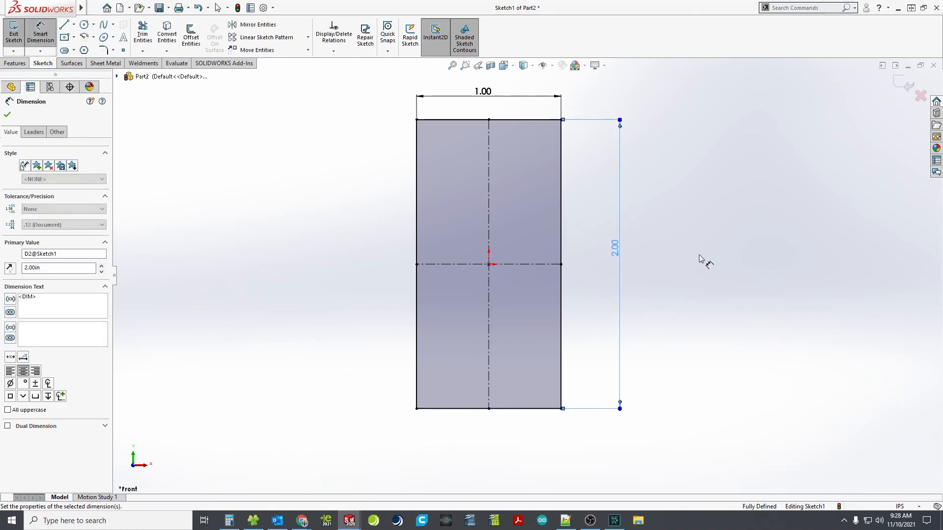
pyautogui.press('Escape')
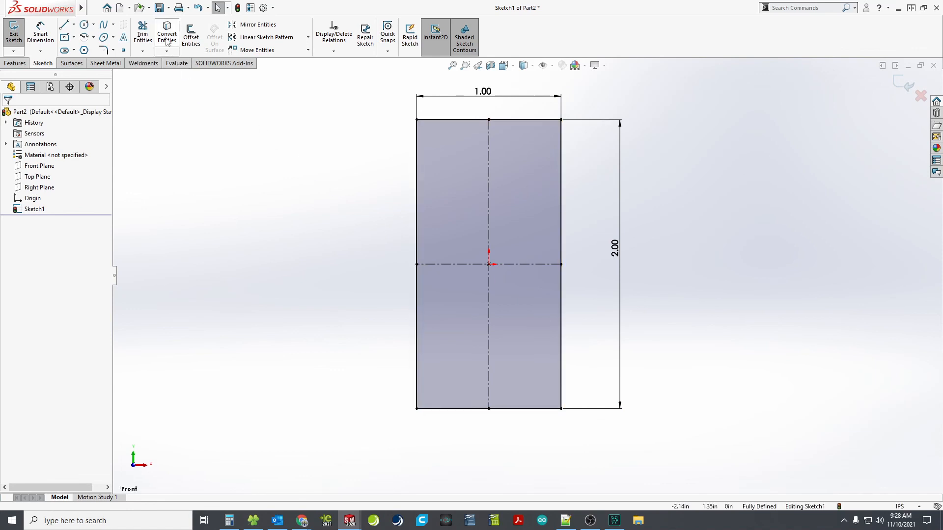
# Place a sketch point on the rectangle's vertical centerline, about 0.42 in below the origin
pyautogui.click(123, 50)
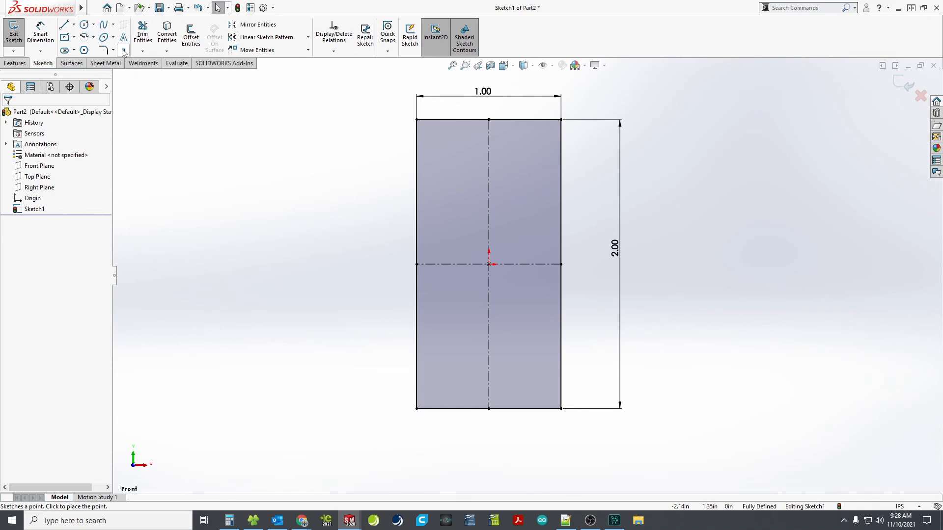
pyautogui.click(489, 324)
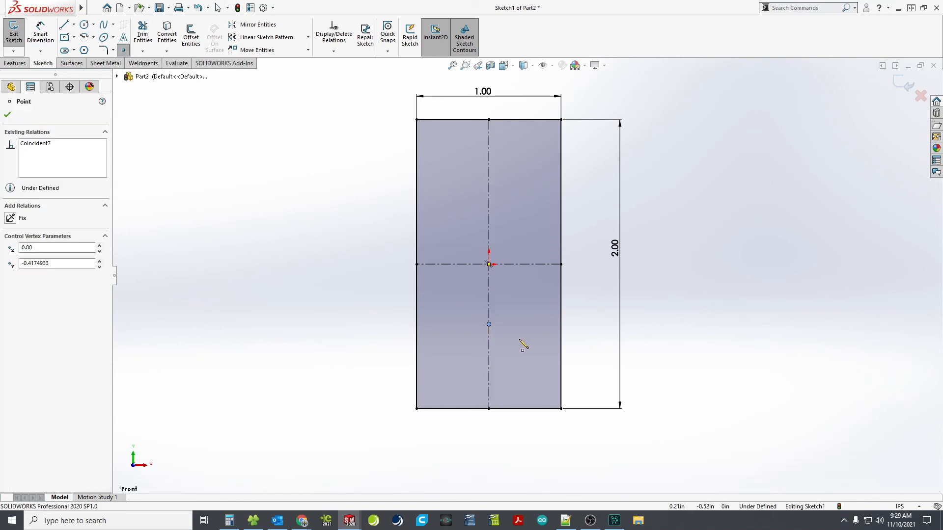
pyautogui.press('Escape')
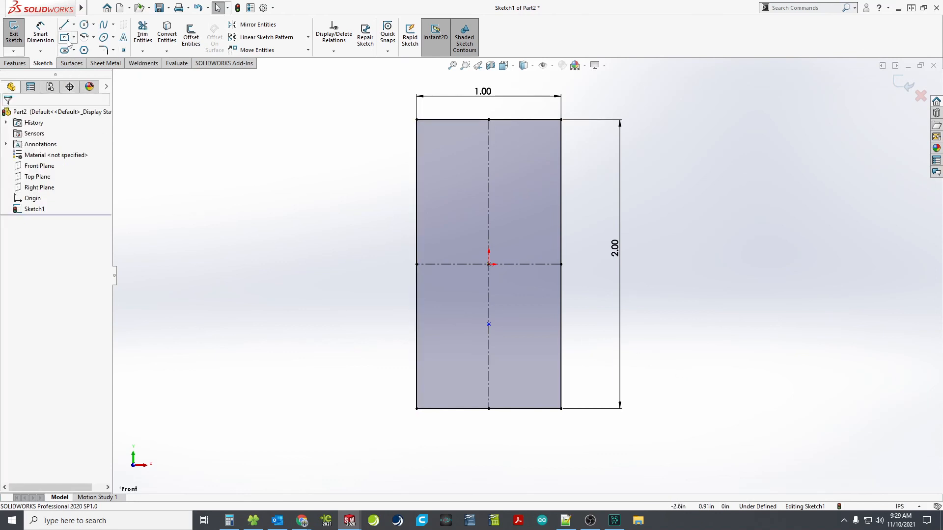
# Dimension the sketch point .75 in above the midpoint of the rectangle's bottom edge and exit the sketch
pyautogui.click(45, 34)
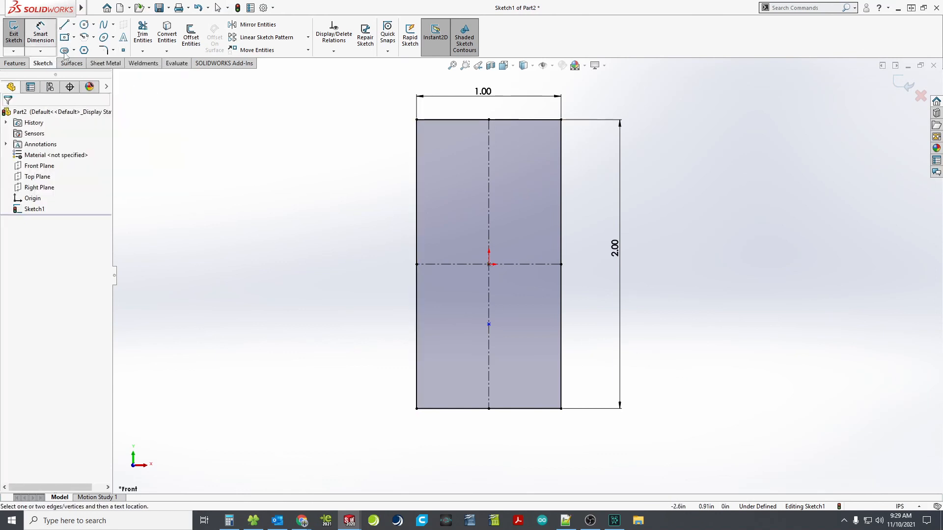
pyautogui.click(489, 412)
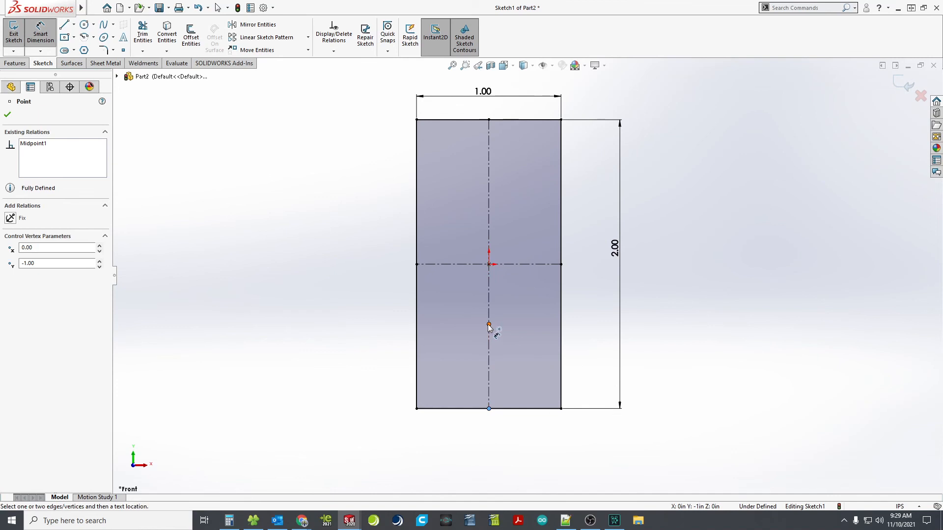
pyautogui.click(489, 324)
pyautogui.click(599, 361)
pyautogui.write('.75')
pyautogui.press('Return')
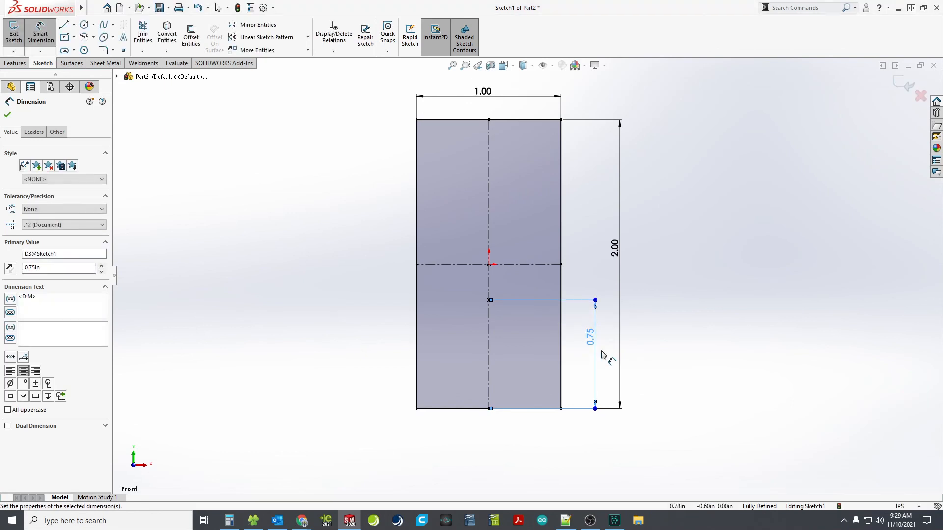
pyautogui.press('Escape')
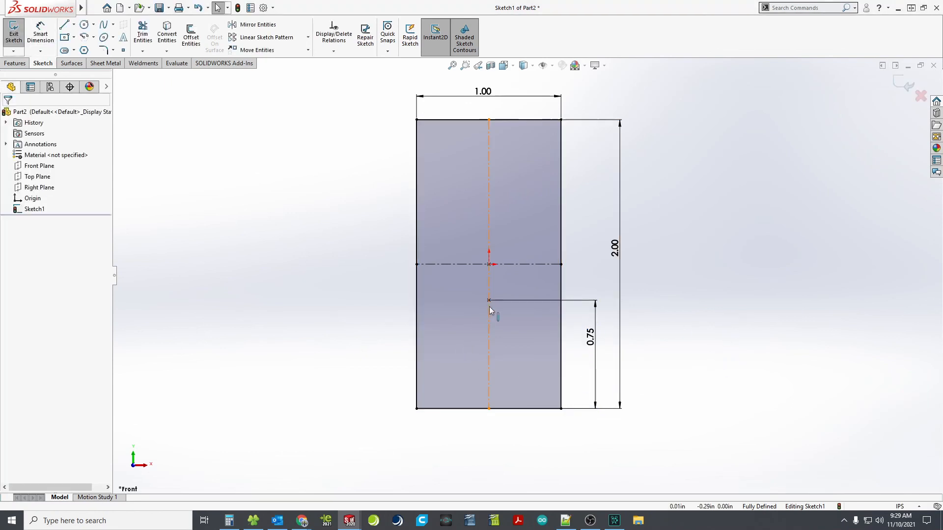
pyautogui.click(14, 37)
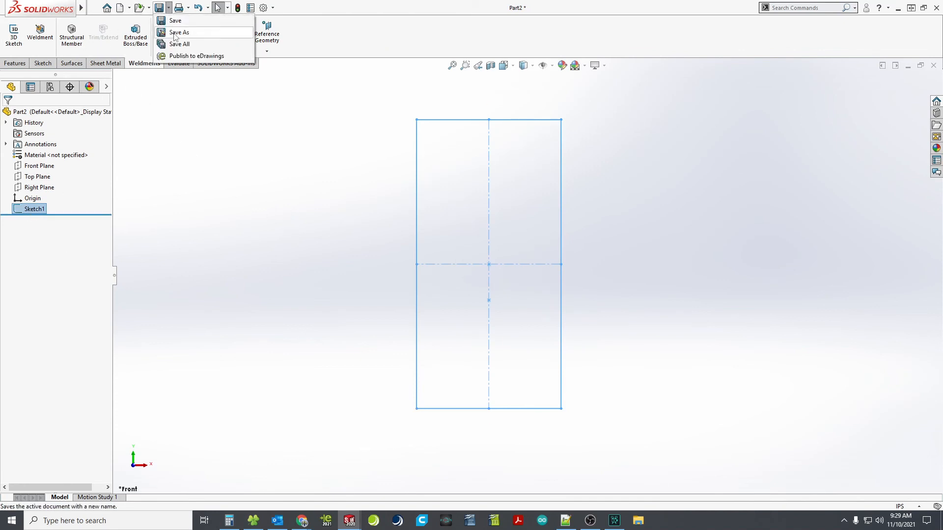
# Start saving the profile part under a new name with the file type Lib Feat Part (*.sldlfp)
pyautogui.hotkey('ctrl', 's')
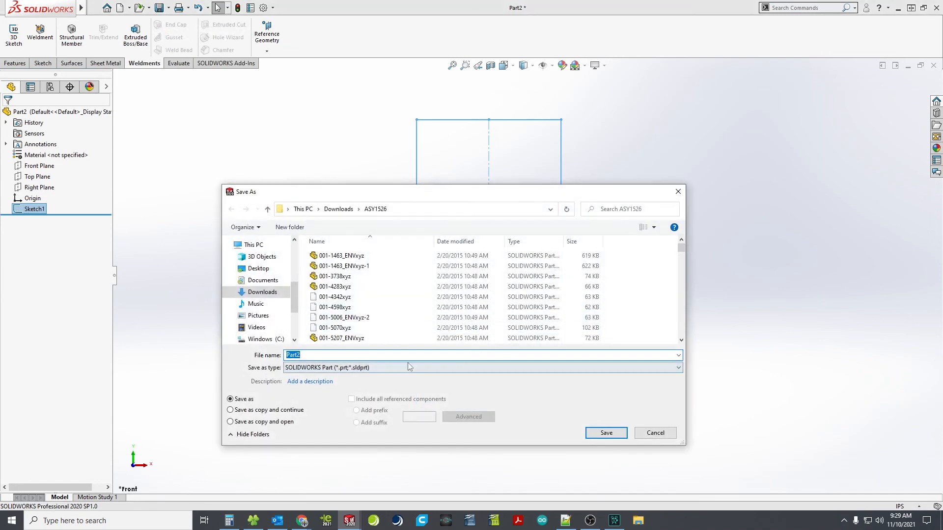
pyautogui.click(352, 368)
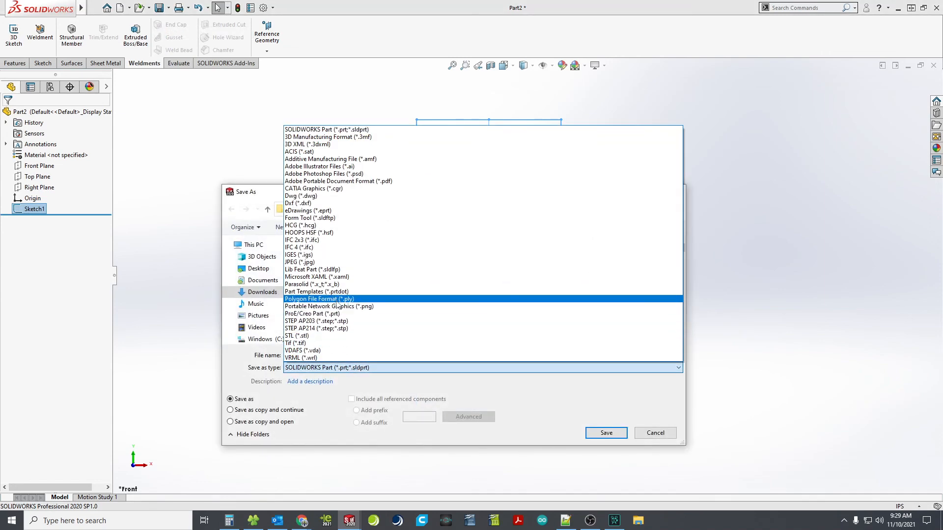
pyautogui.click(334, 270)
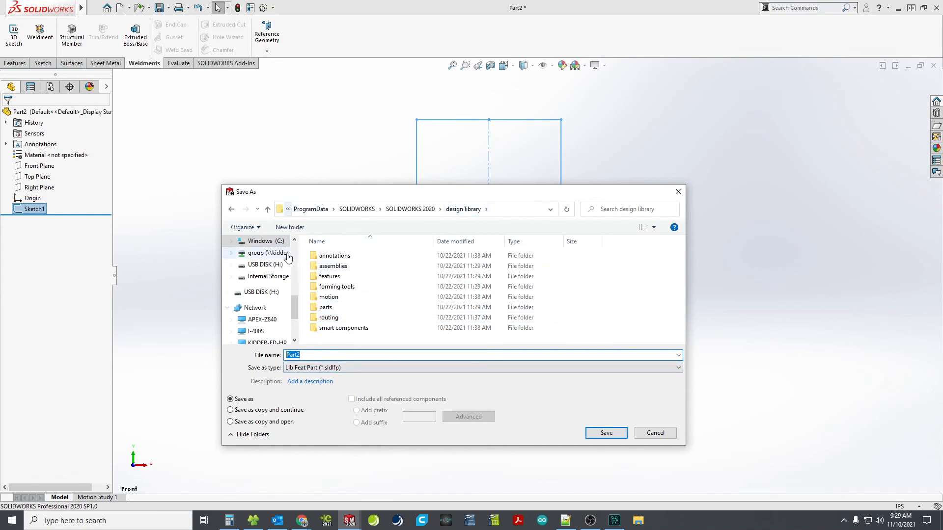
# Browse the save location to C:\Program Files\SOLIDWORKS Corp\SOLIDWORKS\lang\english
pyautogui.click(271, 243)
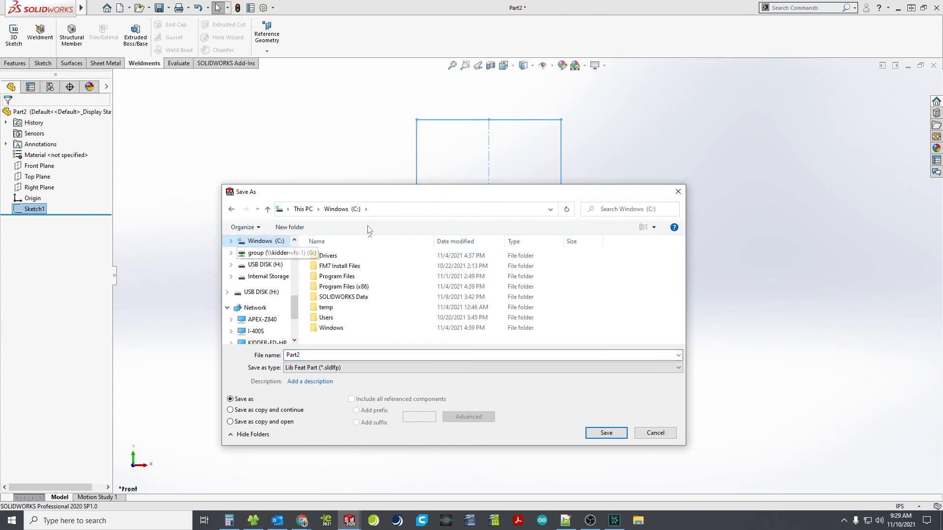
pyautogui.doubleClick(356, 277)
pyautogui.scroll(-2, 381, 278)
pyautogui.scroll(-4, 381, 278)
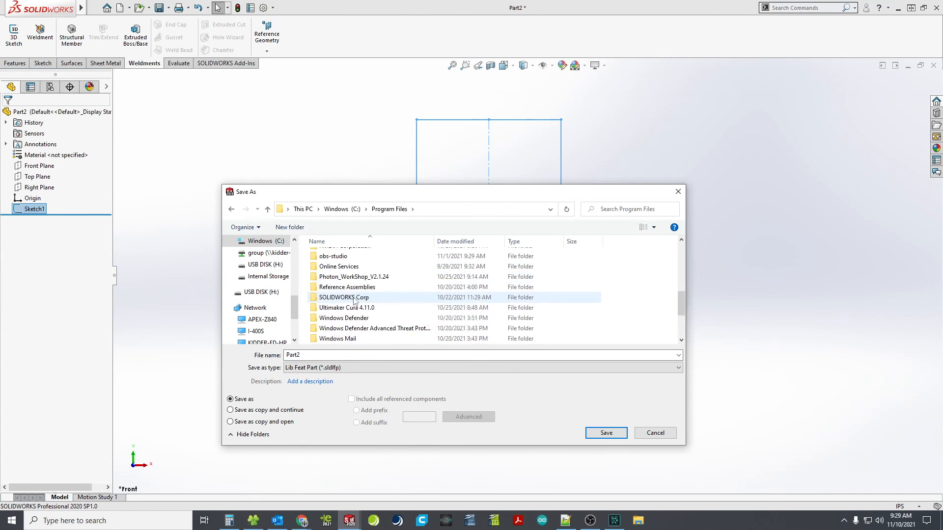
pyautogui.doubleClick(354, 298)
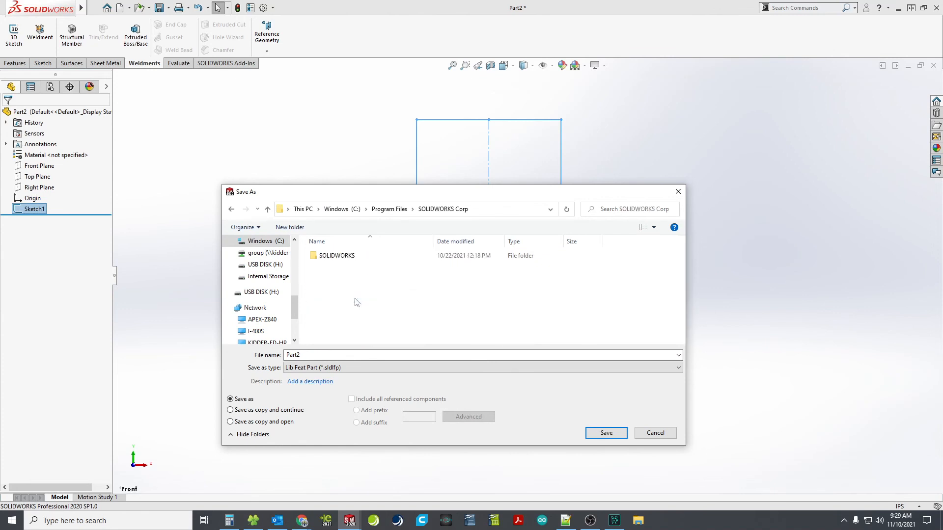
pyautogui.doubleClick(356, 256)
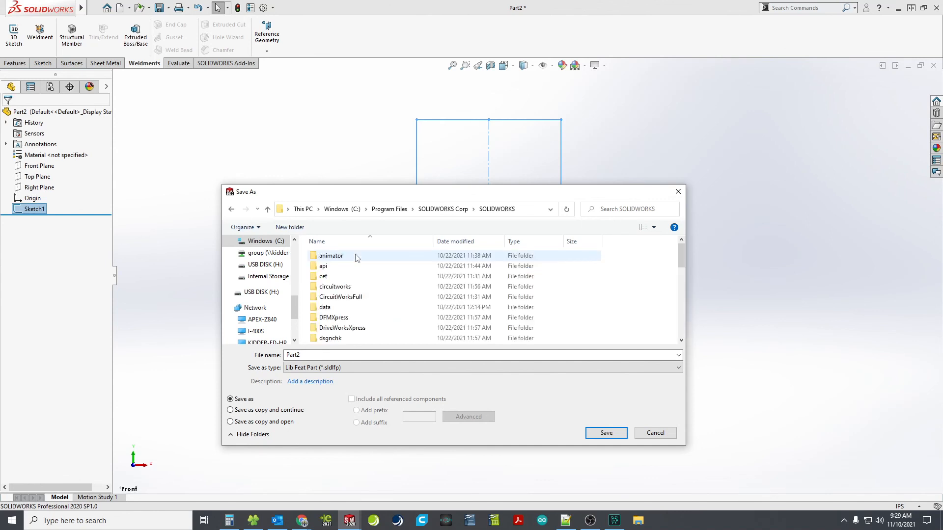
pyautogui.scroll(-2, 363, 291)
pyautogui.click(343, 319)
pyautogui.doubleClick(344, 319)
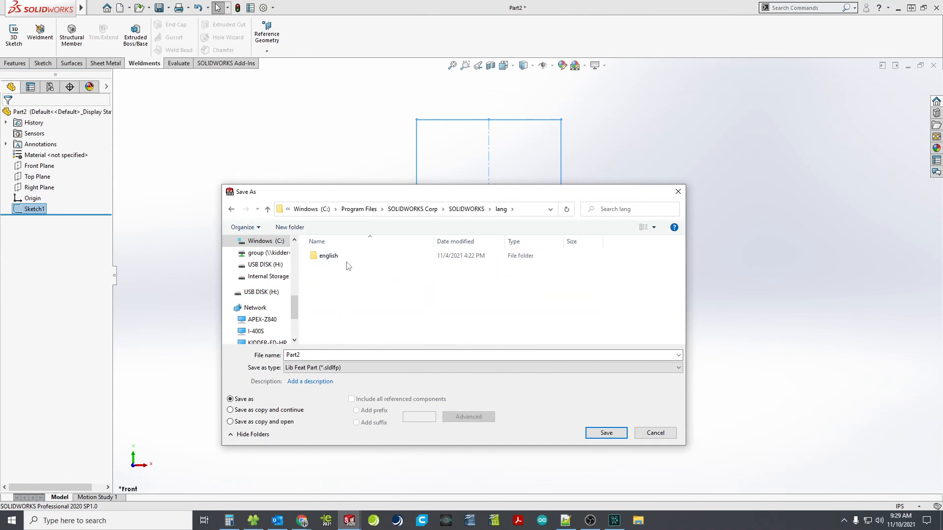
pyautogui.doubleClick(351, 259)
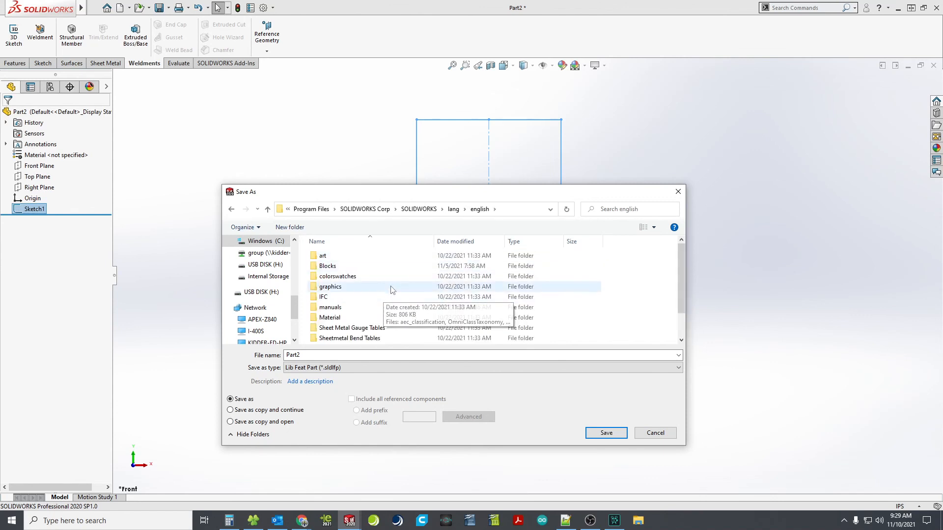
# Save the profile as 1.00 x 2.00 in the Flat Bar folder under weldment profiles, ansi inch
pyautogui.scroll(-1, 388, 289)
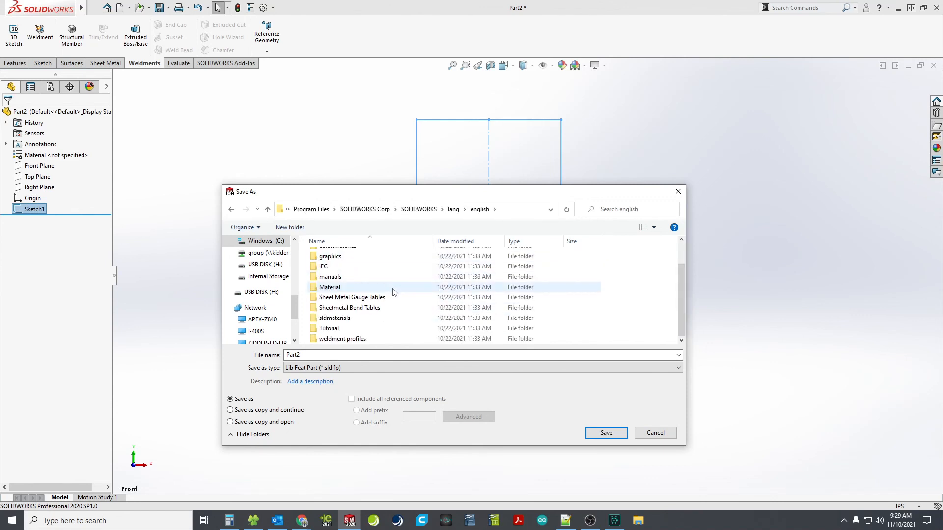
pyautogui.doubleClick(376, 342)
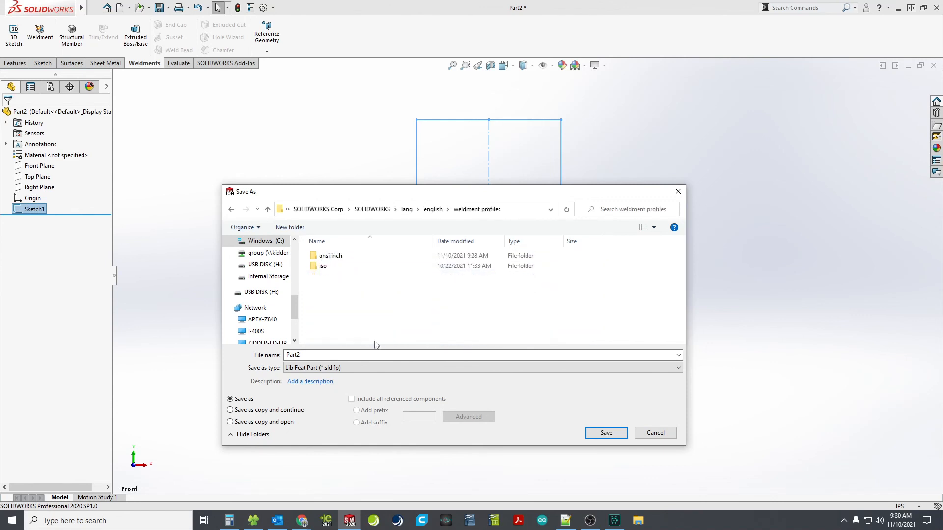
pyautogui.doubleClick(347, 258)
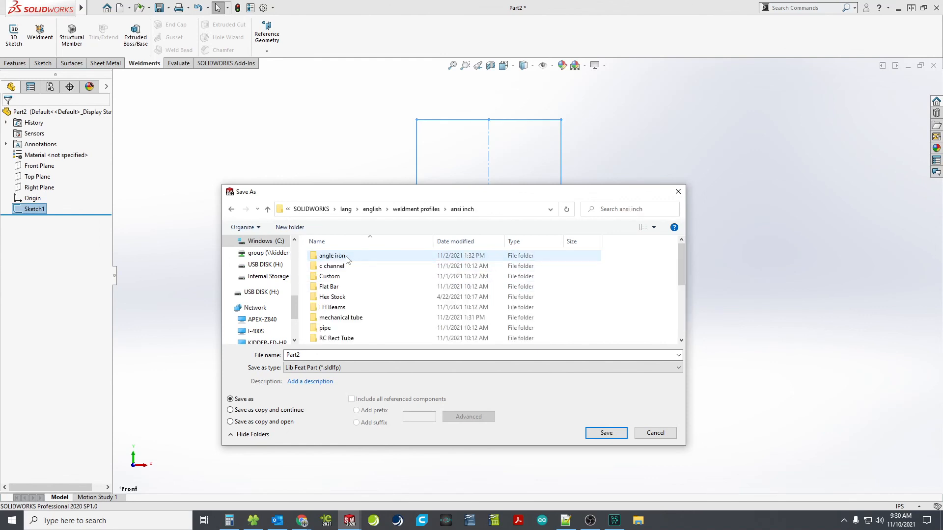
pyautogui.doubleClick(352, 287)
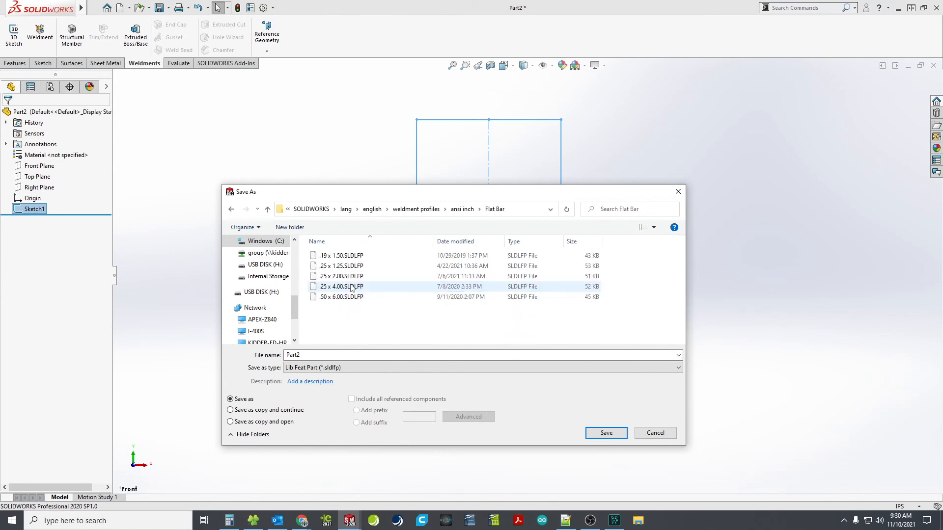
pyautogui.doubleClick(316, 356)
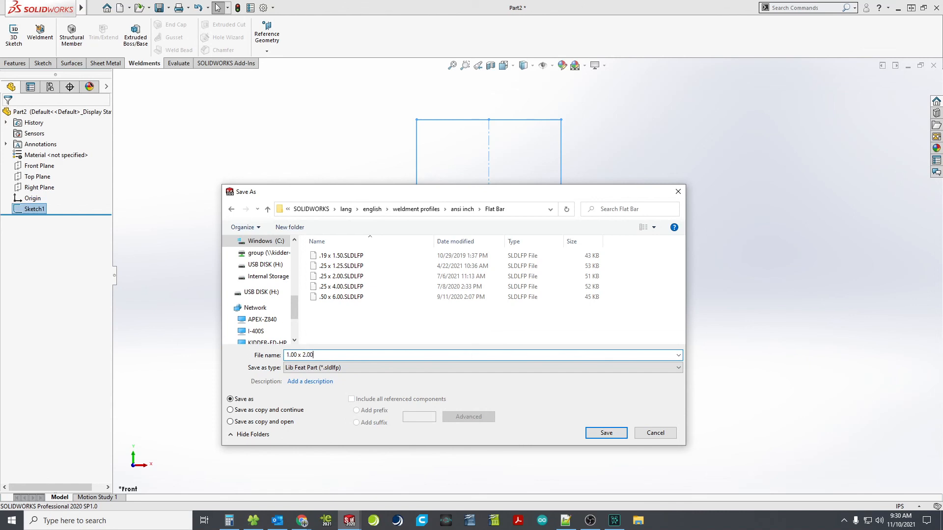
pyautogui.click(607, 434)
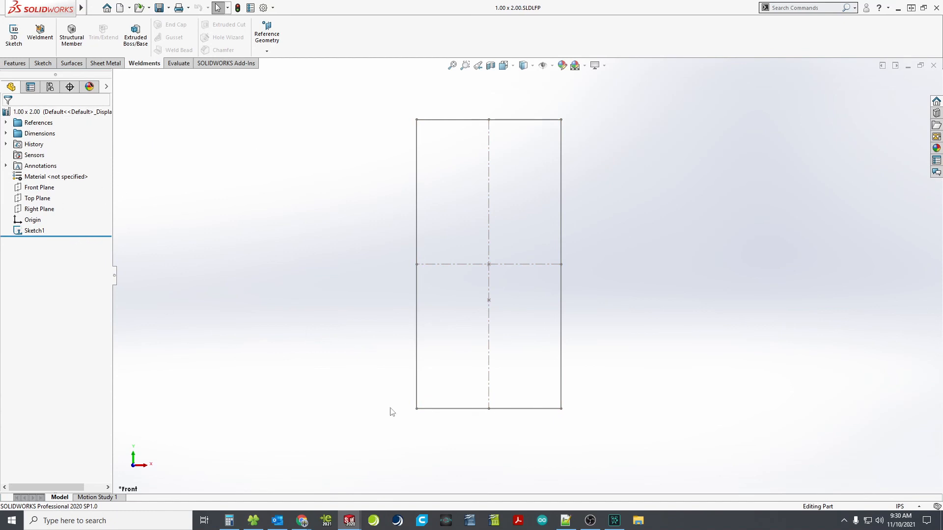
# Switch to the Part1 hull model and set up a structural member with type Flat Bar and size 1.00 x 2.00
pyautogui.moveTo(355, 524)
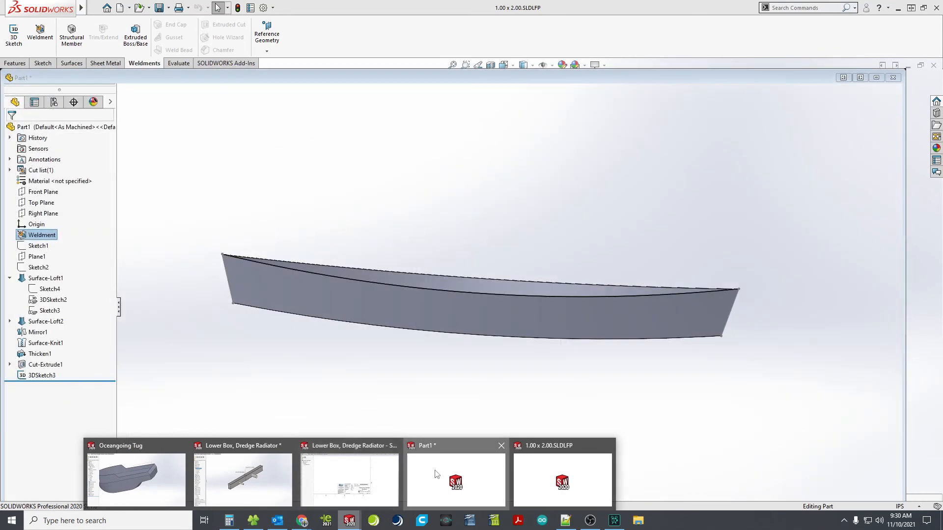
pyautogui.click(436, 474)
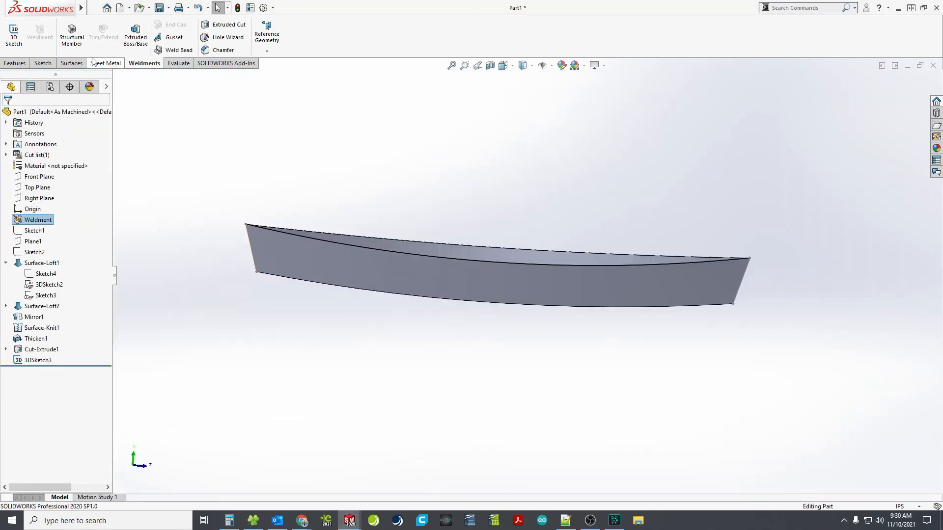
pyautogui.click(71, 34)
pyautogui.click(69, 205)
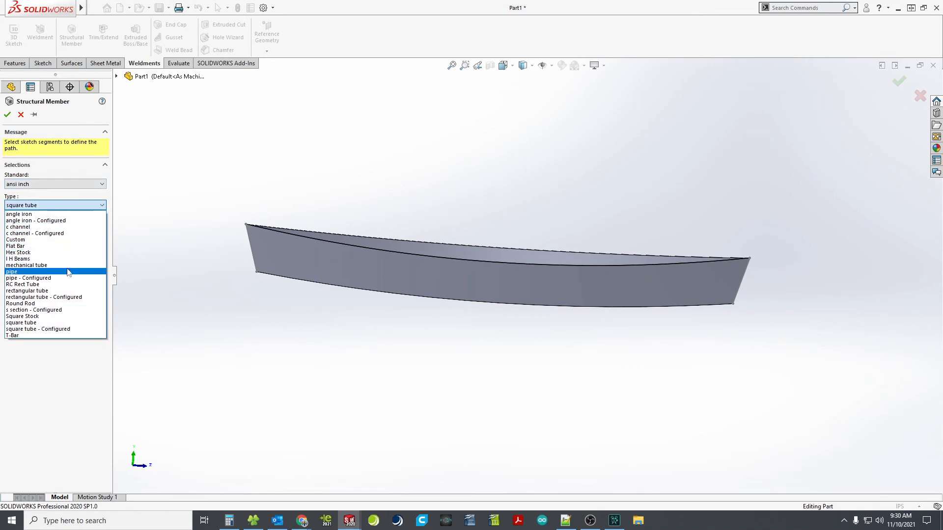
pyautogui.click(59, 247)
pyautogui.click(56, 227)
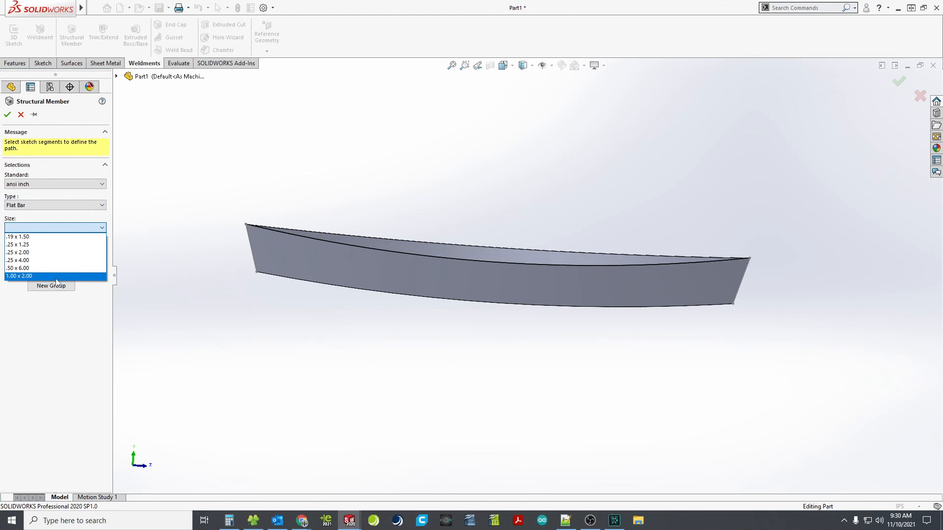
pyautogui.click(56, 276)
# Select the 3D sketch line along one end edge of the hull as the structural member's path
pyautogui.click(95, 265)
pyautogui.moveTo(204, 273); pyautogui.dragTo(396, 296, button='middle')
pyautogui.scroll(-5, 397, 297)
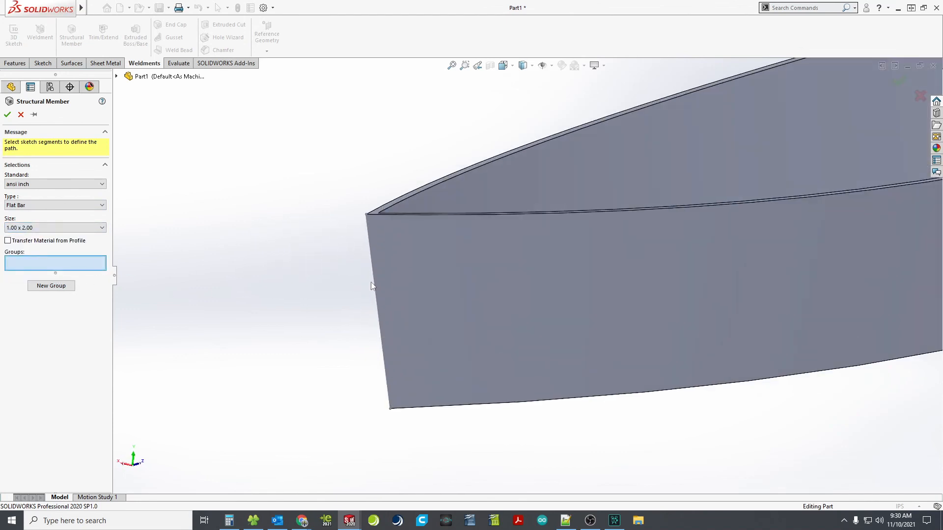
pyautogui.click(375, 281)
# Locate the flat bar profile so its off-center sketch point coincides with the end point of the path segment
pyautogui.scroll(2, 413, 290)
pyautogui.moveTo(413, 290); pyautogui.dragTo(536, 238, button='middle')
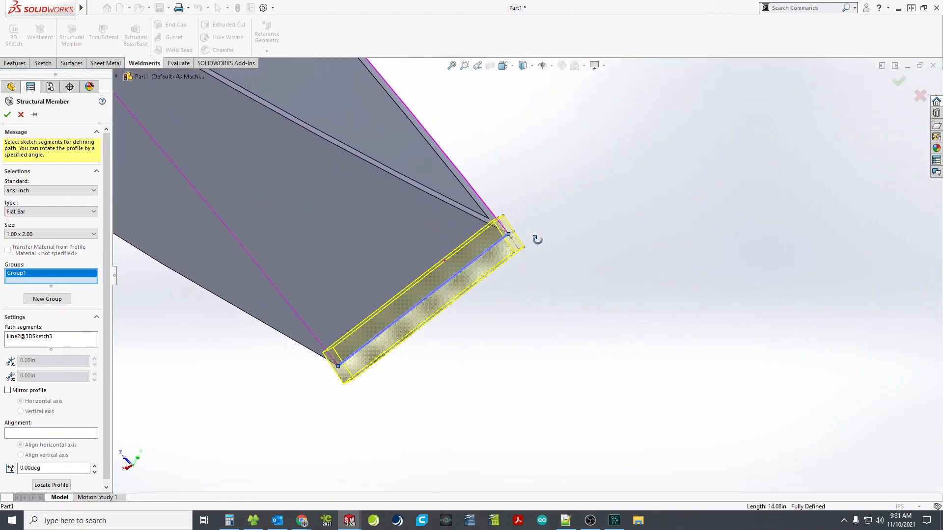
pyautogui.scroll(-4, 505, 237)
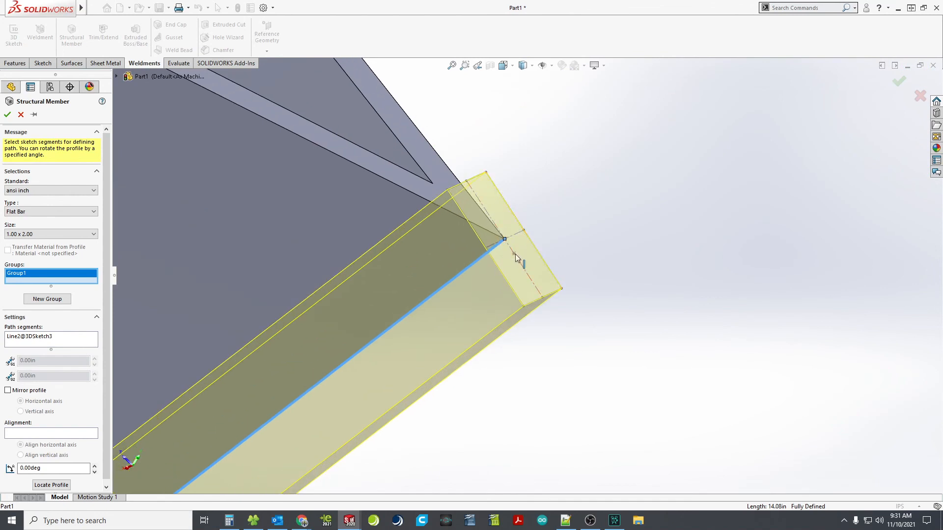
pyautogui.click(51, 485)
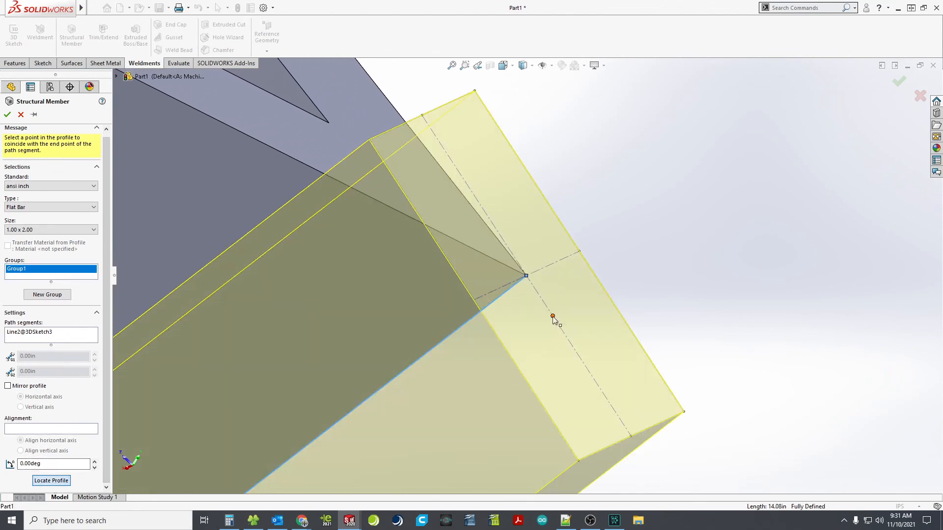
pyautogui.click(552, 317)
pyautogui.moveTo(368, 403); pyautogui.dragTo(504, 269, button='middle')
pyautogui.scroll(2, 503, 269)
pyautogui.scroll(-2, 392, 281)
pyautogui.scroll(5, 393, 281)
pyautogui.moveTo(459, 317); pyautogui.dragTo(515, 343, button='middle')
pyautogui.moveTo(518, 434); pyautogui.dragTo(507, 375, button='middle')
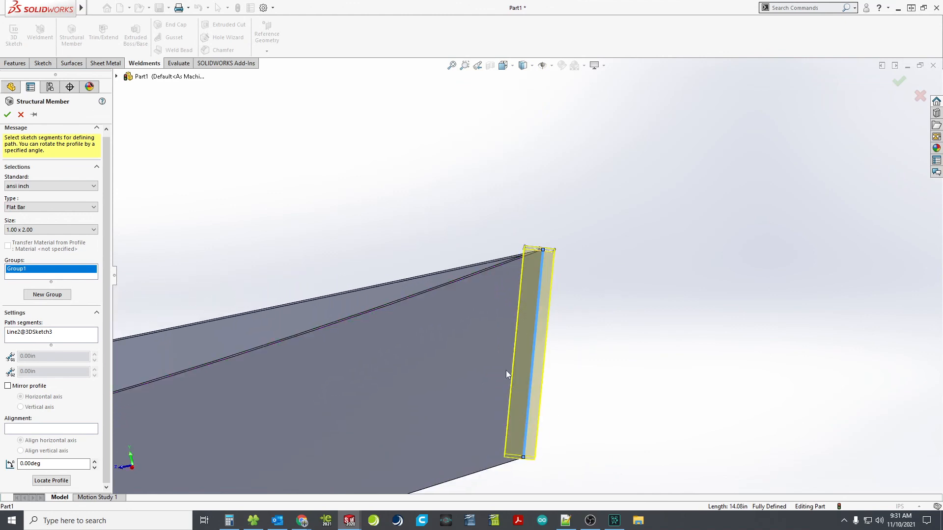
# Add a second structural member group for the sketch line at the opposite end of the hull
pyautogui.scroll(6, 308, 362)
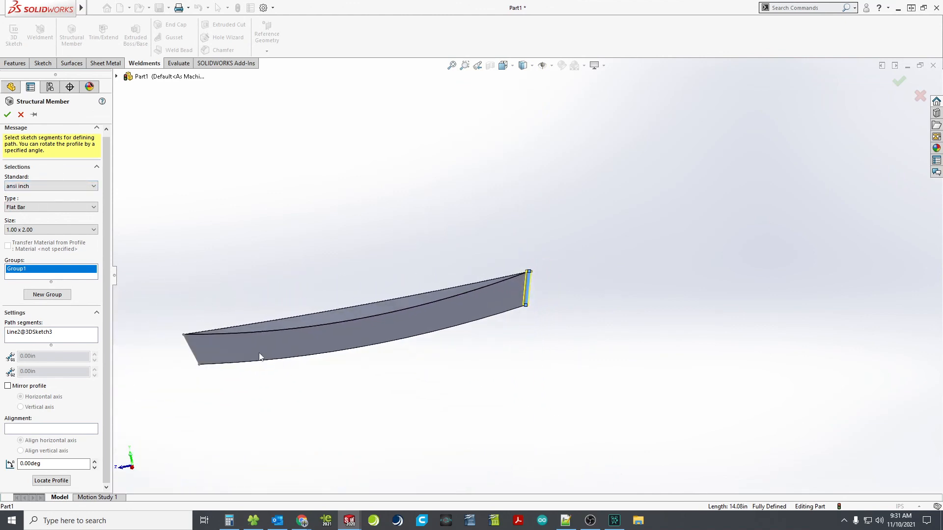
pyautogui.scroll(-8, 332, 339)
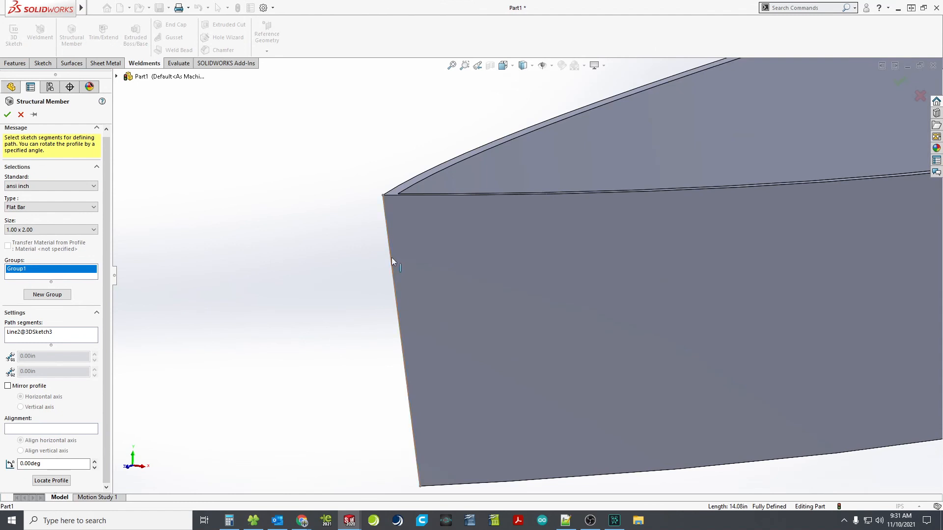
pyautogui.click(48, 293)
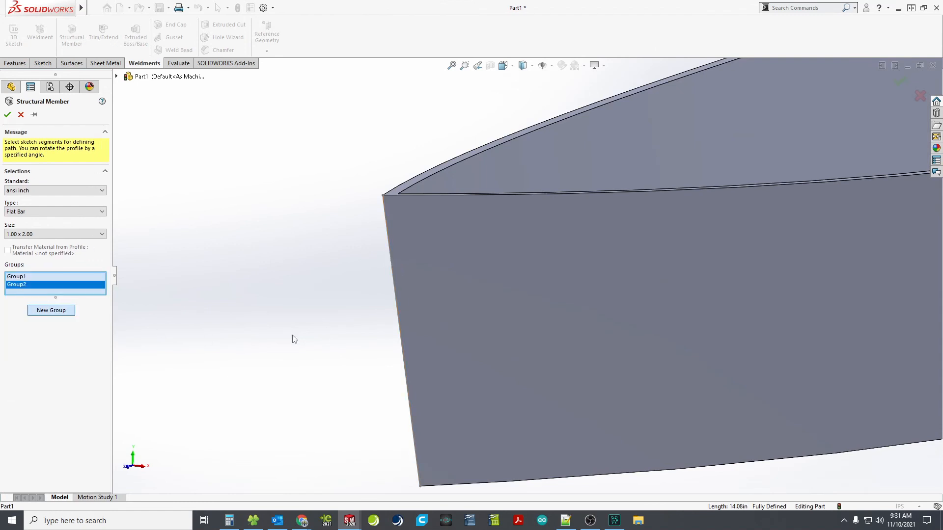
# Assign the sketch line at the hull's near end to the second flat bar group and try relocating its profile on that line
pyautogui.click(391, 270)
pyautogui.scroll(1, 547, 293)
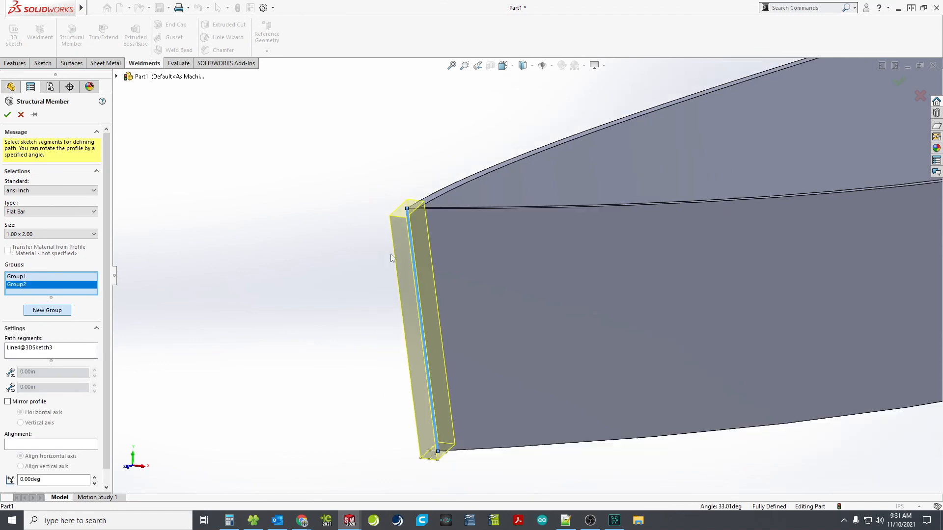
pyautogui.click(52, 480)
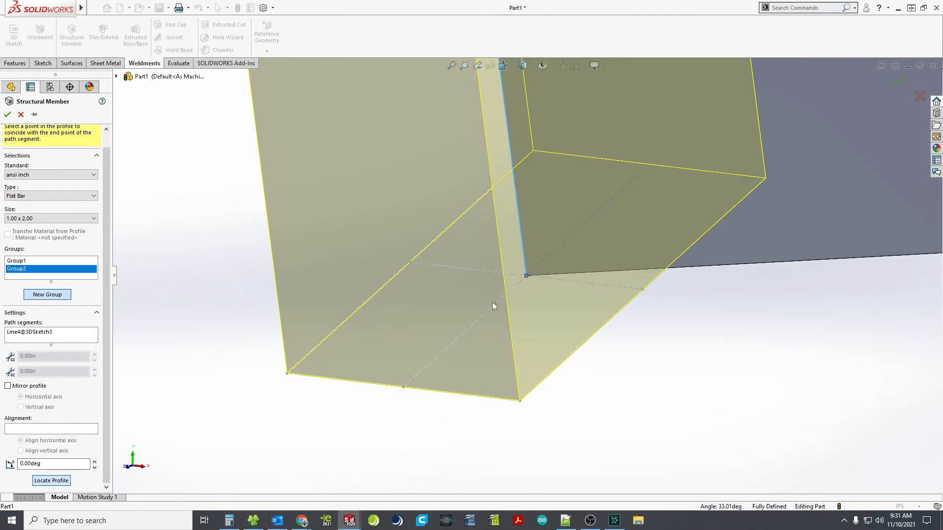
pyautogui.click(493, 303)
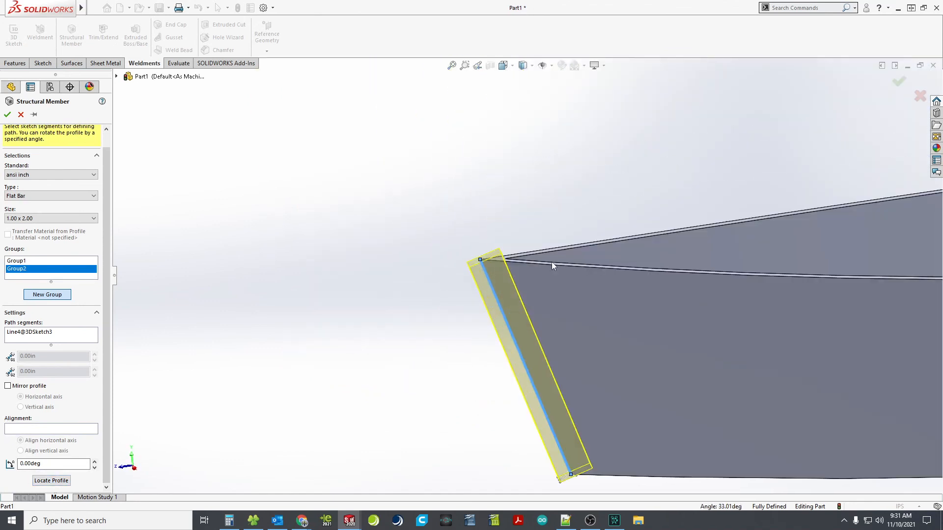
# Check the flat bar's fit at both hull ends and create the 1.00 x 2.00 structural members
pyautogui.moveTo(518, 273); pyautogui.dragTo(521, 435, button='middle')
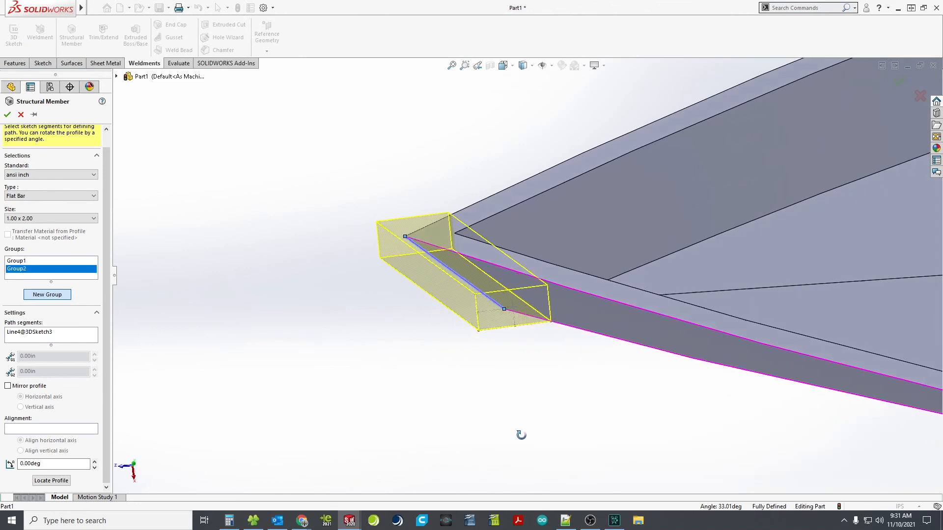
pyautogui.scroll(11, 733, 267)
pyautogui.scroll(-5, 855, 222)
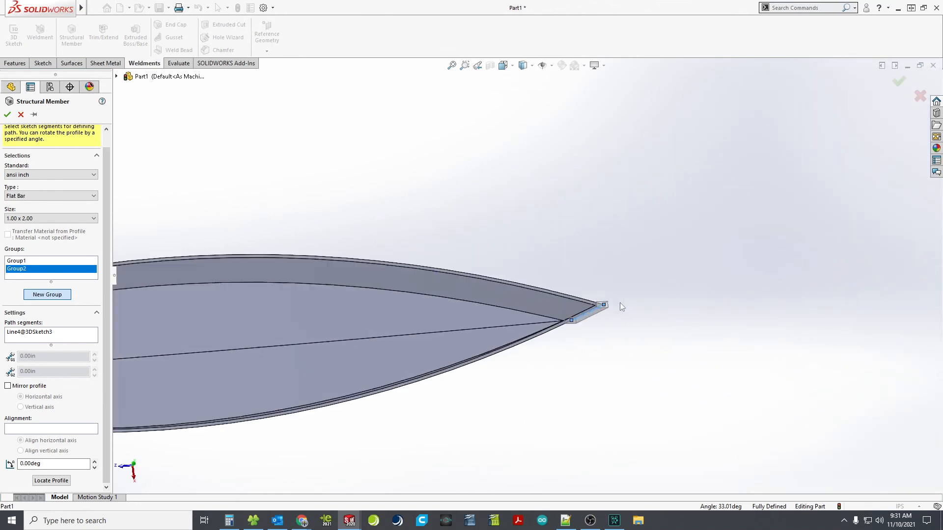
pyautogui.scroll(-3, 619, 303)
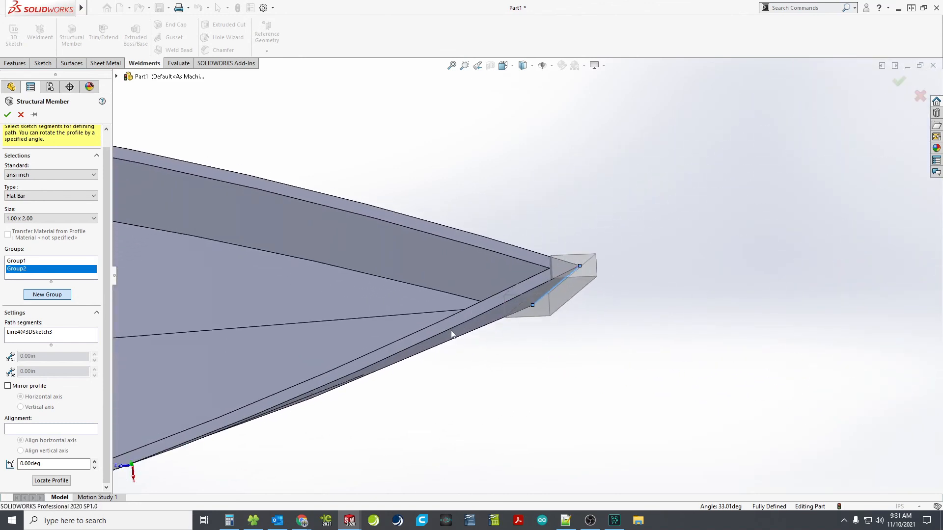
pyautogui.scroll(4, 457, 324)
pyautogui.moveTo(417, 336); pyautogui.dragTo(468, 175, button='middle')
pyautogui.scroll(-5, 516, 331)
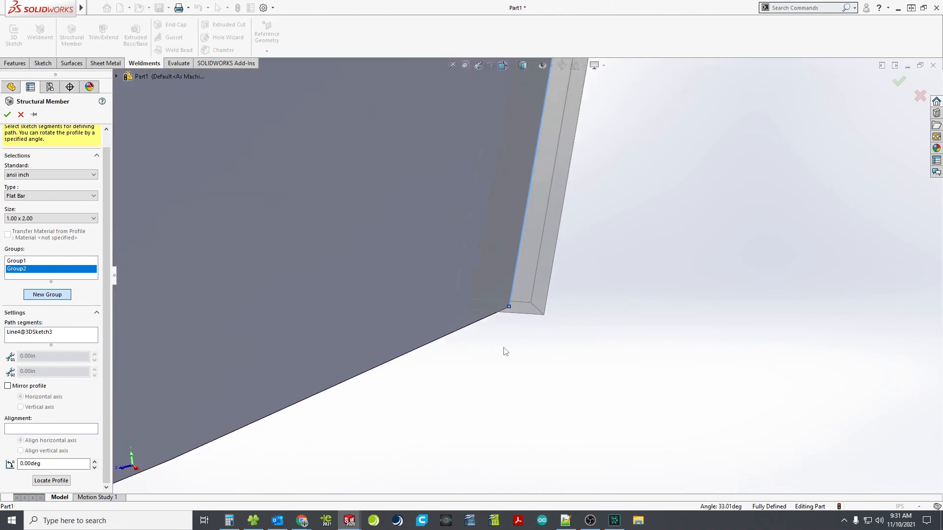
pyautogui.scroll(8, 240, 326)
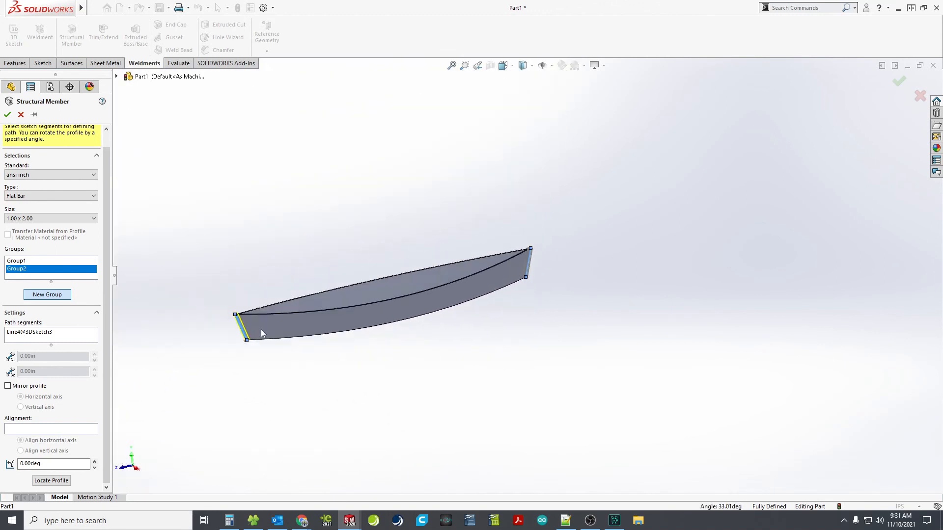
pyautogui.scroll(1, 258, 334)
pyautogui.moveTo(257, 334); pyautogui.dragTo(294, 309, button='middle')
pyautogui.scroll(-7, 314, 313)
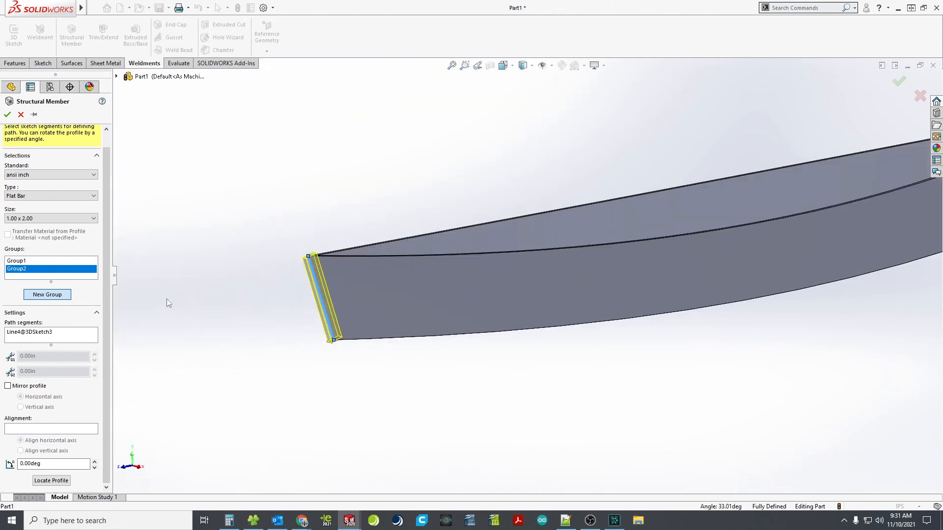
pyautogui.click(7, 115)
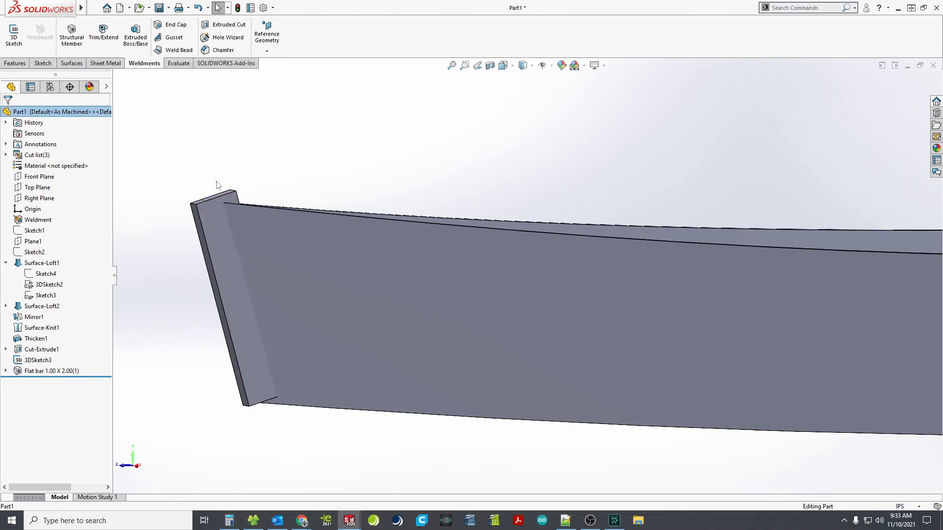
# Save the part to the Desktop under the name Pirogue
pyautogui.click(159, 8)
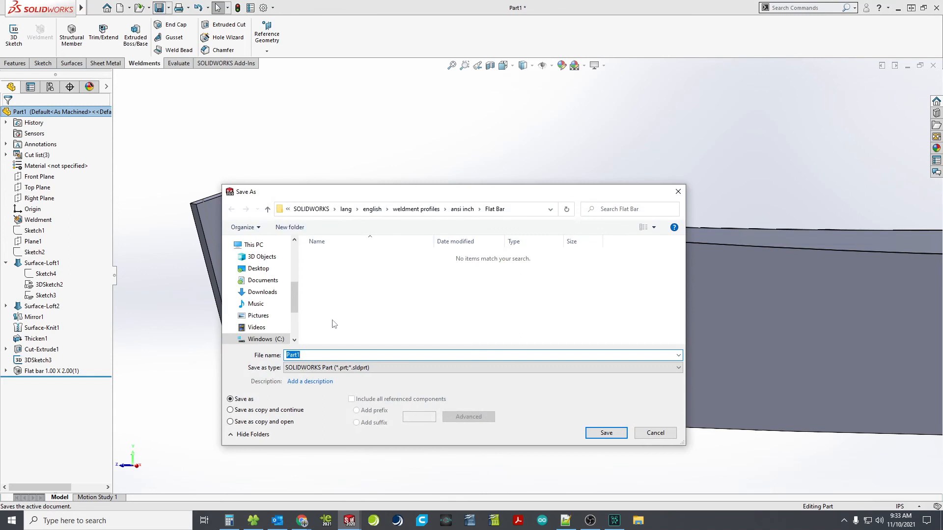
pyautogui.scroll(-6, 267, 293)
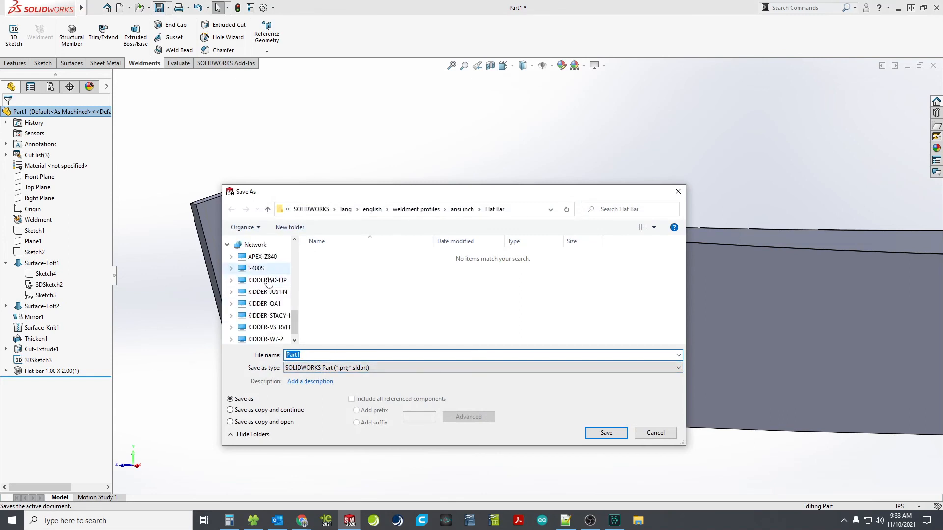
pyautogui.scroll(1, 265, 290)
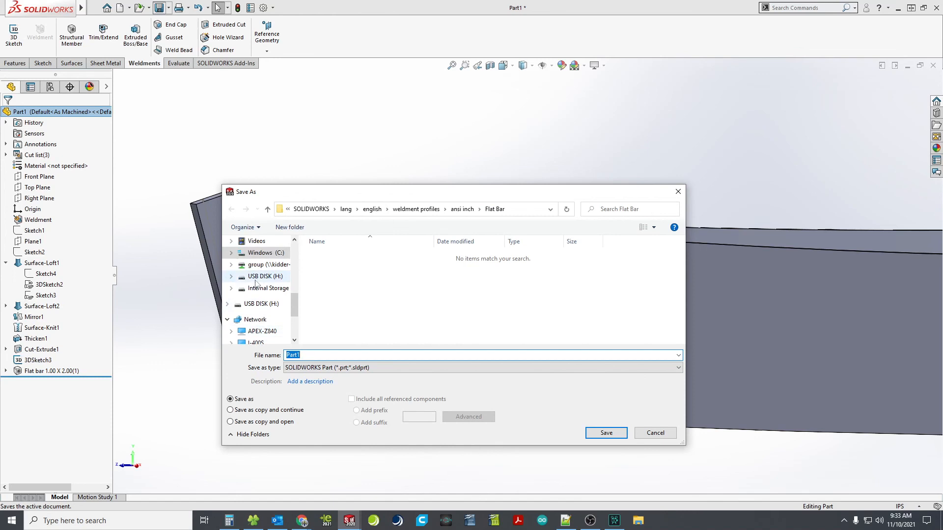
pyautogui.scroll(1, 255, 283)
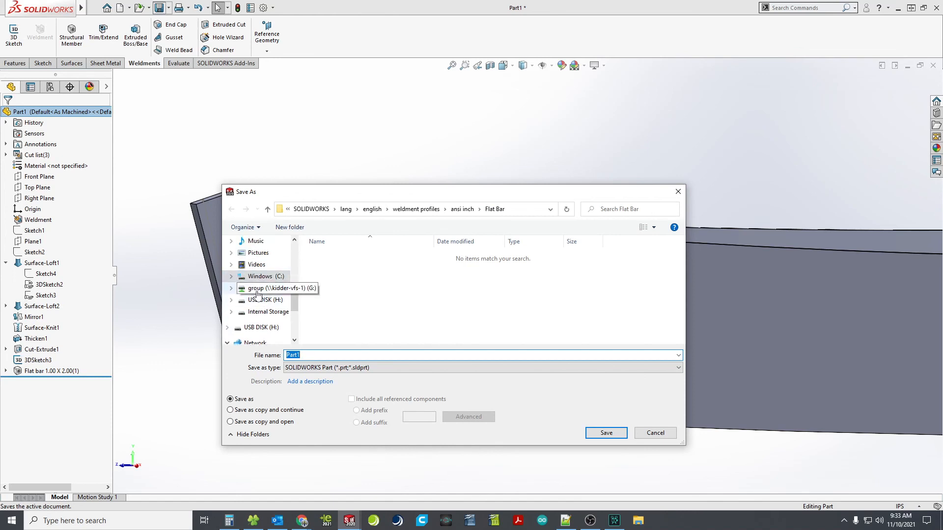
pyautogui.scroll(3, 259, 287)
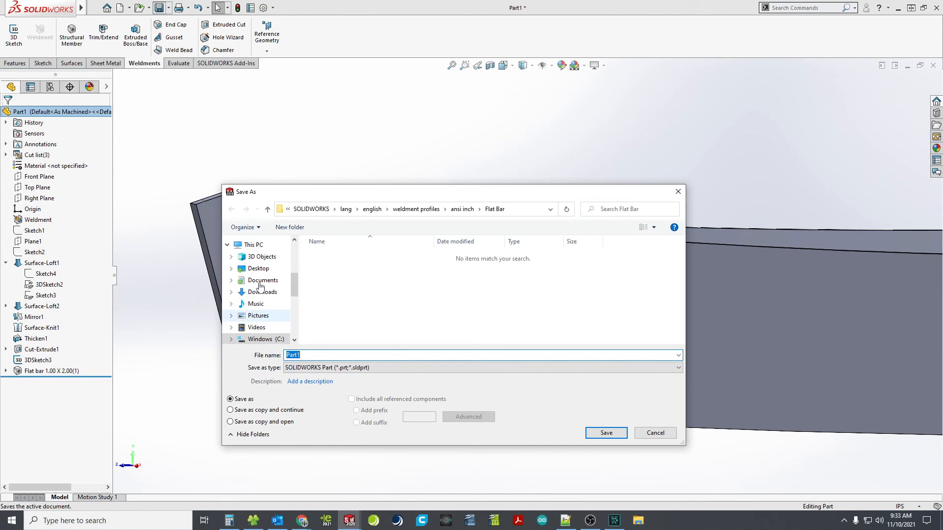
pyautogui.click(261, 269)
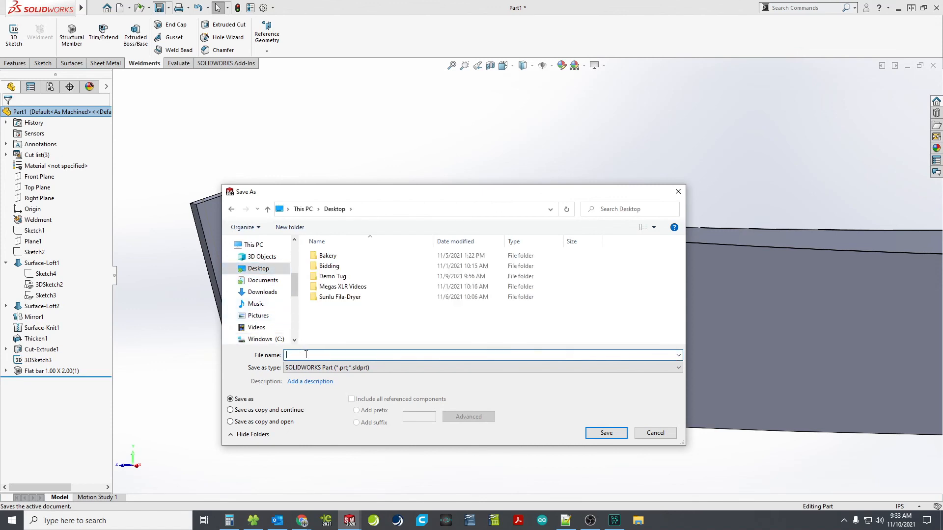
pyautogui.write('Pi')
pyautogui.click(605, 433)
pyautogui.scroll(2, 414, 280)
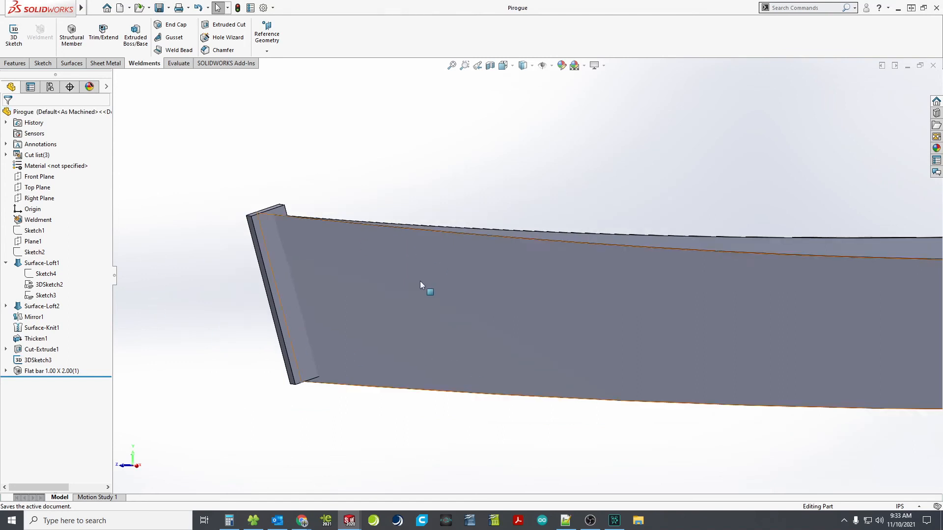
pyautogui.scroll(2, 416, 280)
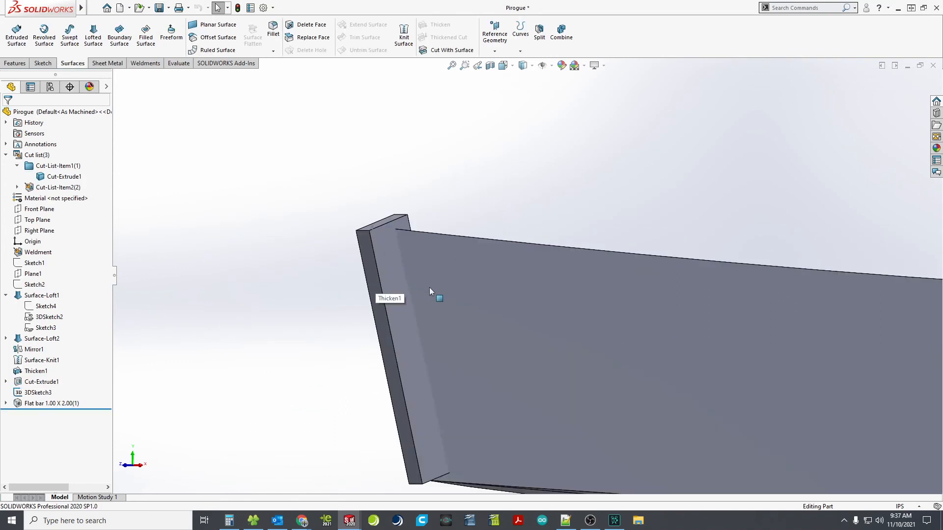
pyautogui.moveTo(429, 287); pyautogui.dragTo(448, 321, button='middle')
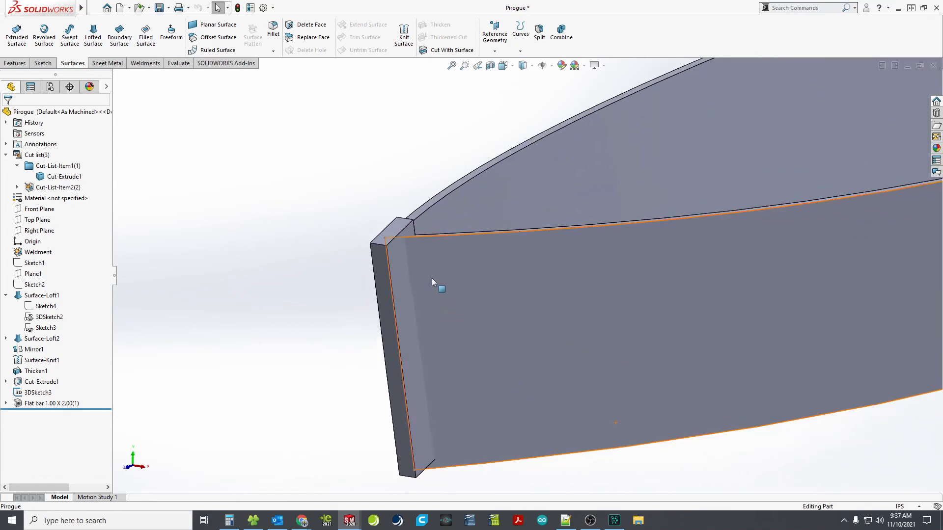
pyautogui.moveTo(430, 328)
pyautogui.mouseDown(button='middle')
pyautogui.moveTo(408, 328)
pyautogui.moveTo(418, 335)
pyautogui.mouseUp(button='middle')
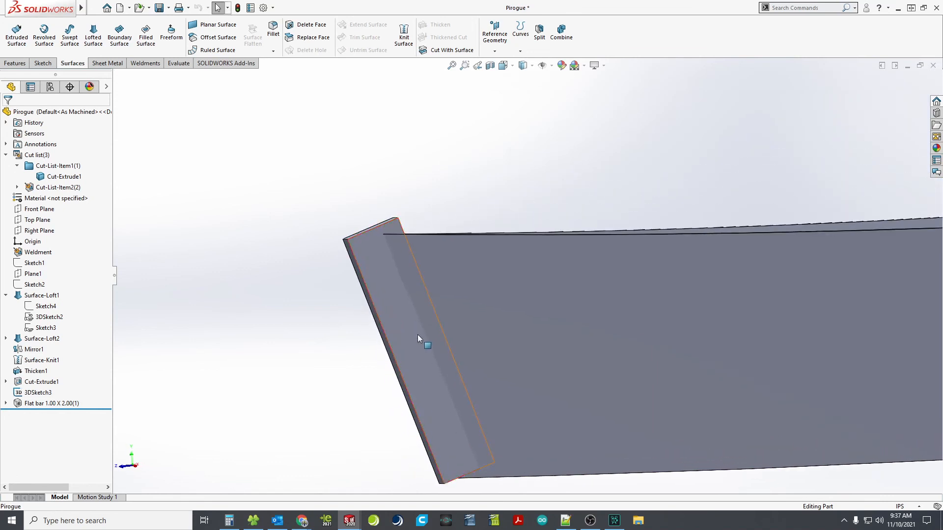
pyautogui.rightClick(391, 319)
pyautogui.click(410, 306)
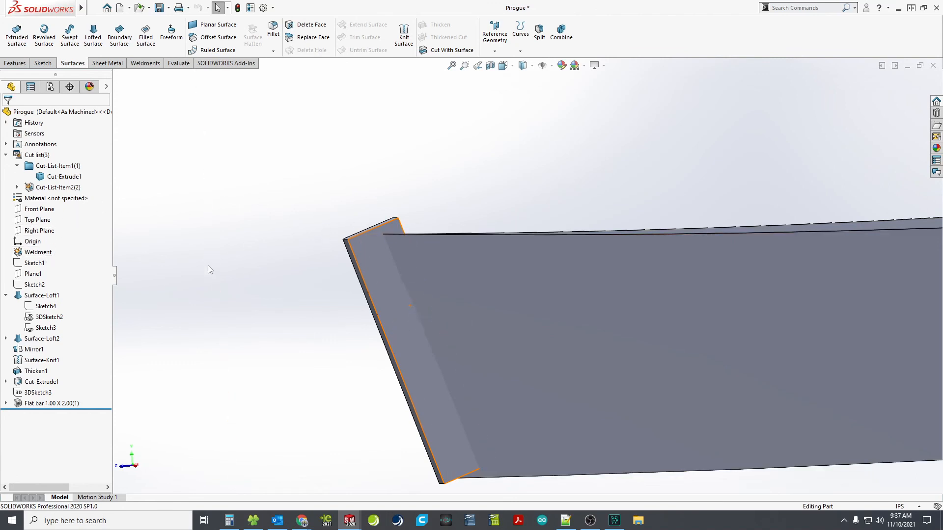
# Set up a Trim/Extend with Plane1 as the trimming boundary and the flat bar at the hull's near end as a body to trim
pyautogui.click(32, 274)
pyautogui.click(147, 63)
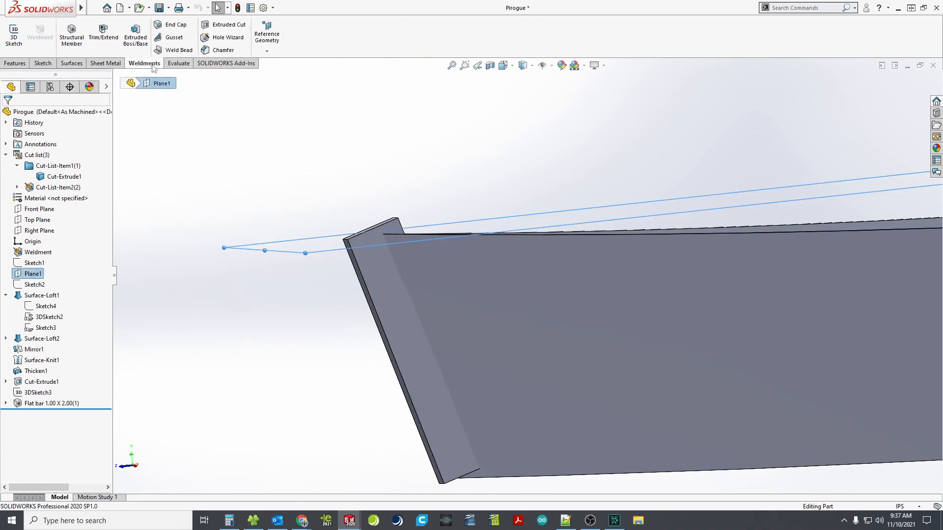
pyautogui.click(103, 37)
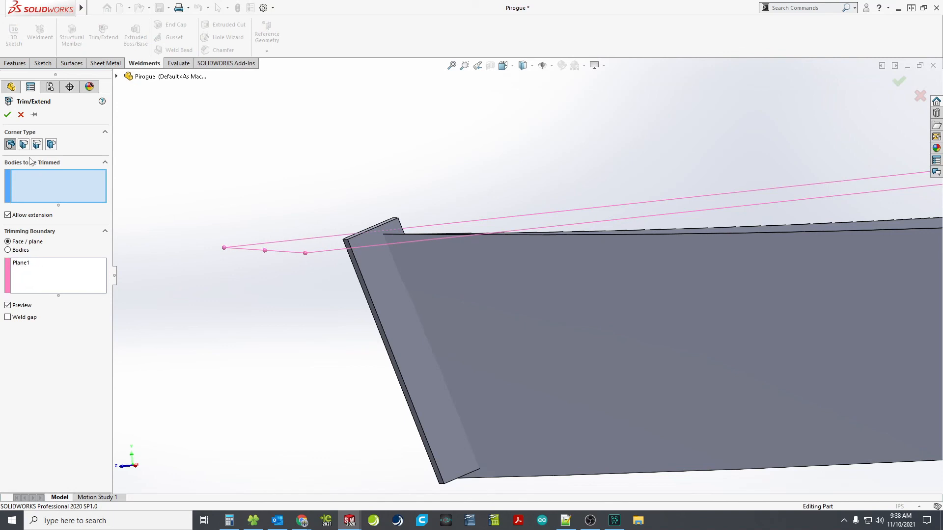
pyautogui.click(391, 299)
# Add the flat bar at the hull's opposite end to the trim and cut off the parts of both bars above Plane1
pyautogui.scroll(3, 525, 277)
pyautogui.scroll(6, 651, 288)
pyautogui.scroll(-9, 836, 247)
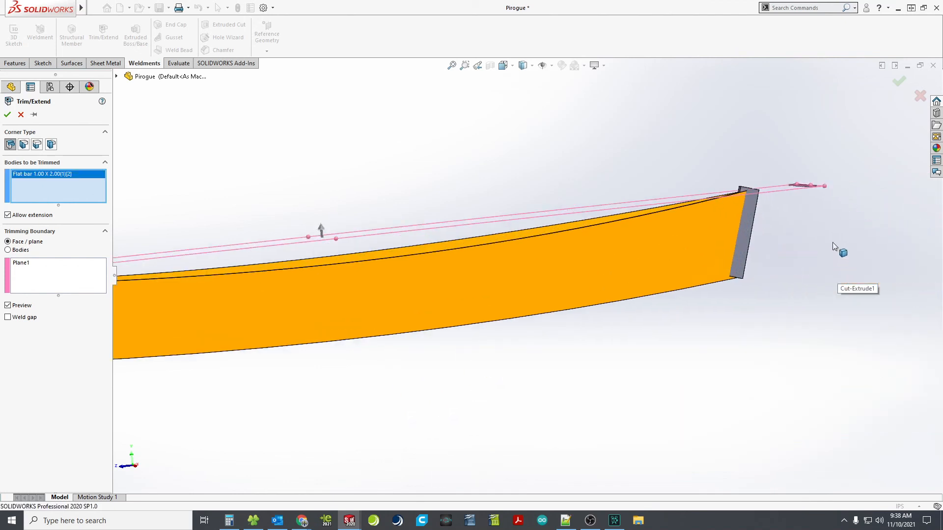
pyautogui.click(482, 240)
pyautogui.scroll(4, 330, 315)
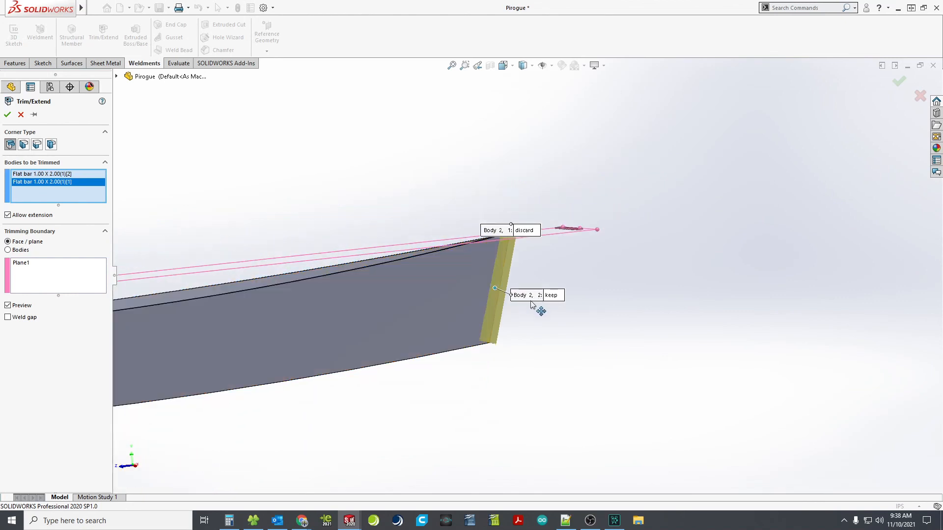
pyautogui.scroll(5, 341, 304)
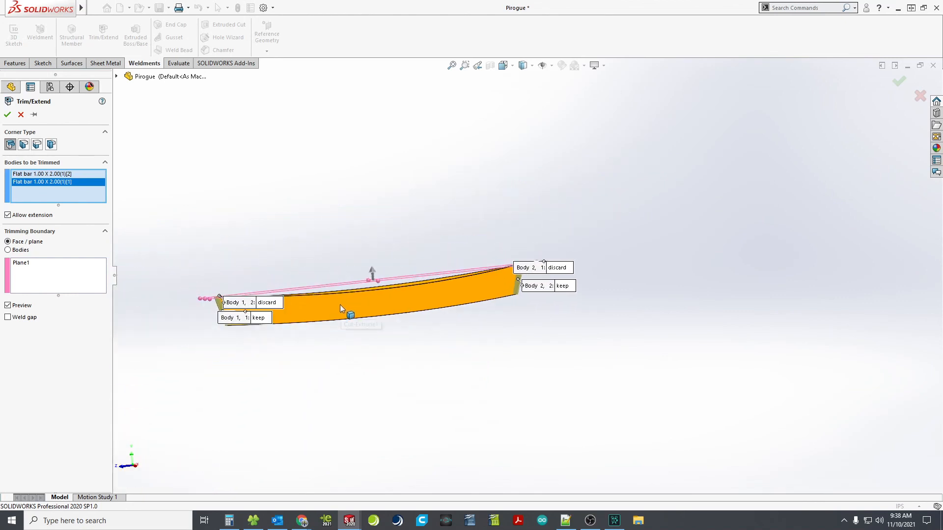
pyautogui.scroll(-6, 267, 302)
pyautogui.scroll(-1, 267, 302)
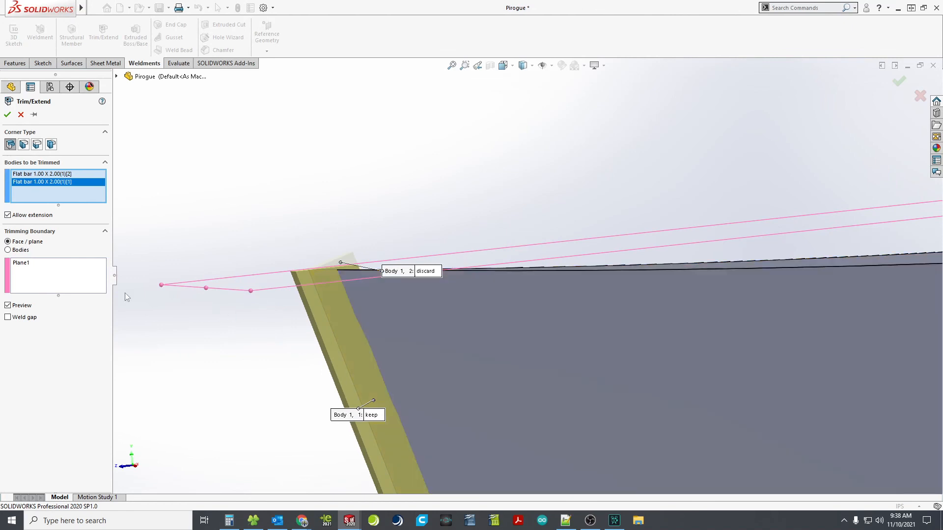
pyautogui.moveTo(277, 313); pyautogui.dragTo(331, 297, button='middle')
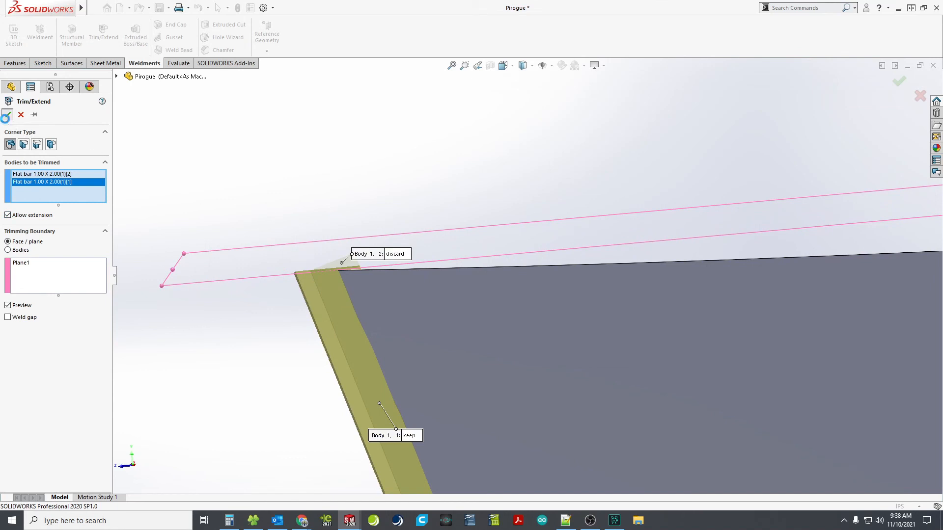
pyautogui.click(7, 114)
# Show Sketch1 for reference at the lower end of the trimmed flat bar
pyautogui.moveTo(278, 164); pyautogui.dragTo(499, 343, button='middle')
pyautogui.scroll(-5, 492, 397)
pyautogui.moveTo(490, 400); pyautogui.dragTo(471, 345, button='middle')
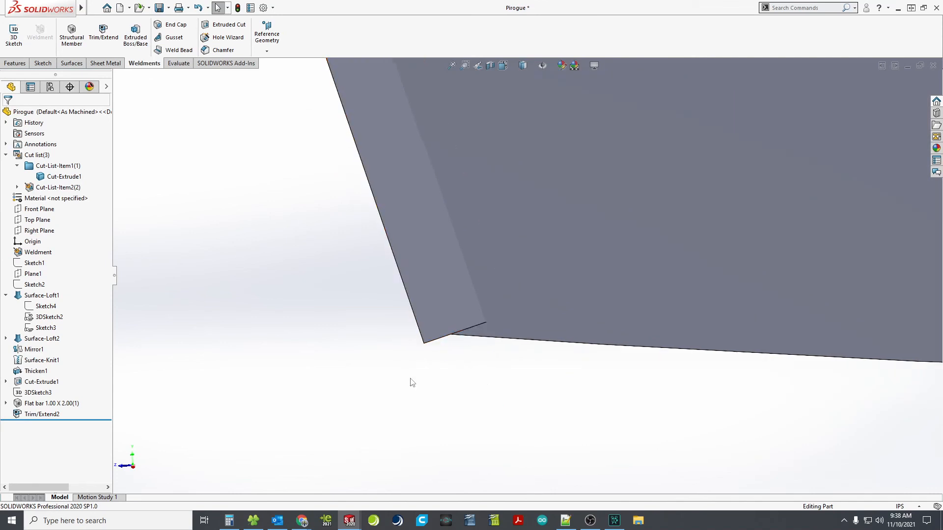
pyautogui.rightClick(33, 264)
pyautogui.click(41, 251)
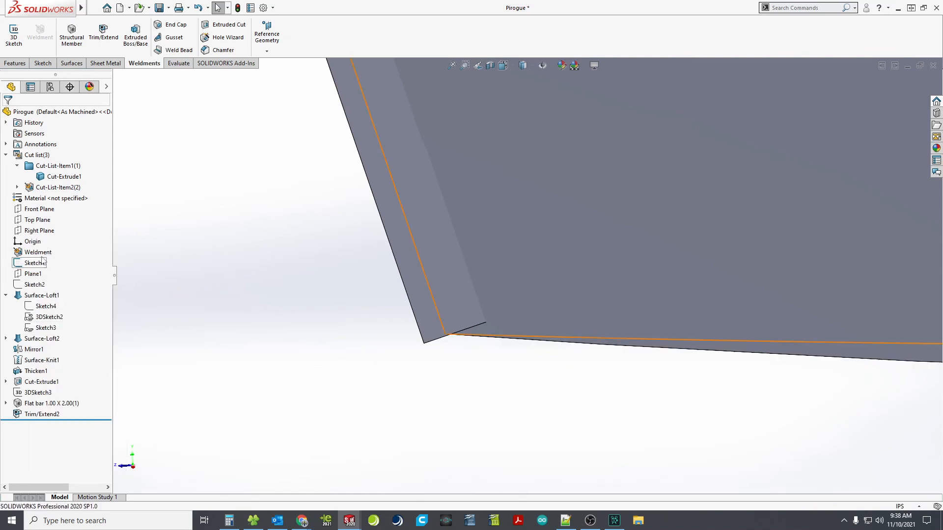
# Start a sketch on the Right Plane and convert Sketch1's bottom spline into it
pyautogui.click(40, 231)
pyautogui.click(73, 218)
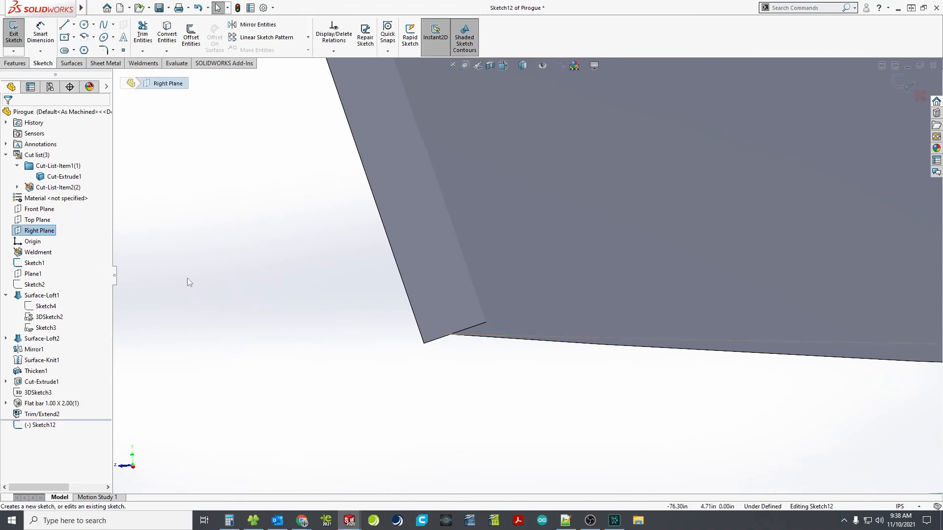
pyautogui.click(176, 34)
pyautogui.click(497, 335)
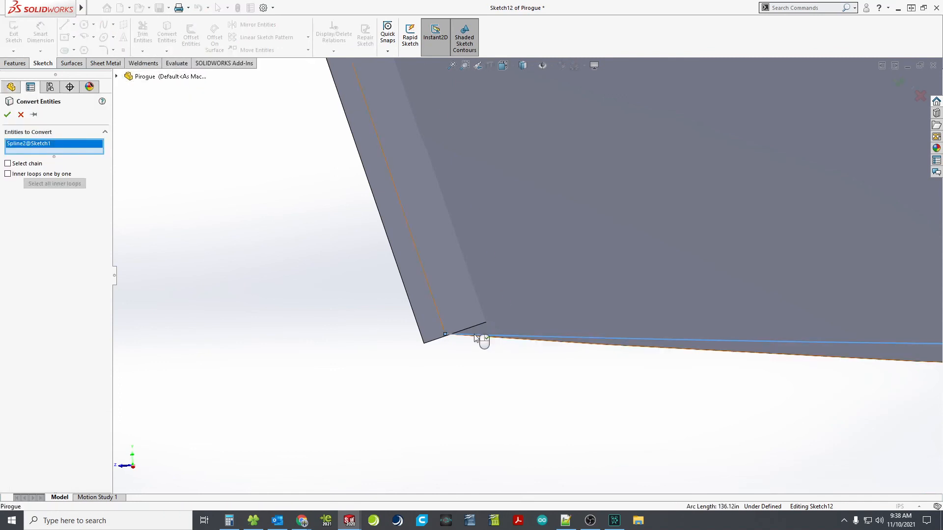
pyautogui.click(7, 115)
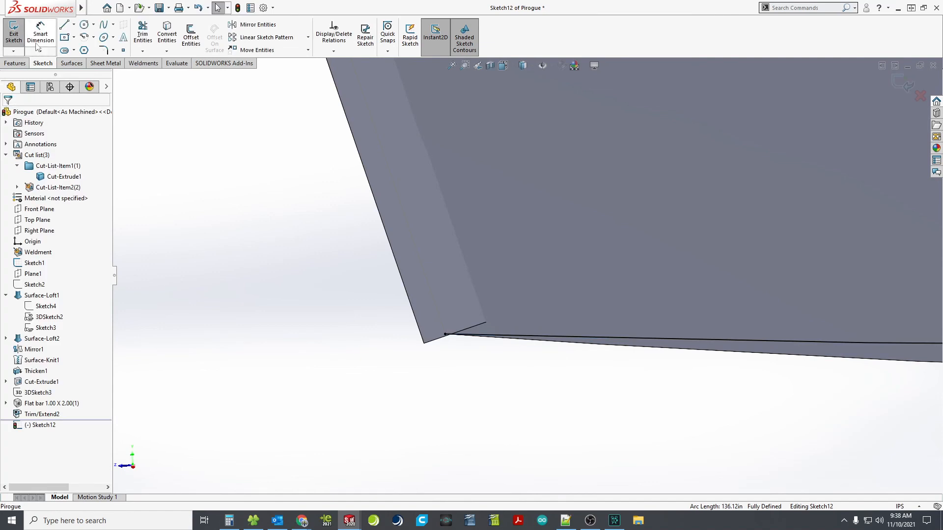
# Sketch a slanted line from the end of the converted spline outward past the flat bar's outer edge
pyautogui.click(64, 27)
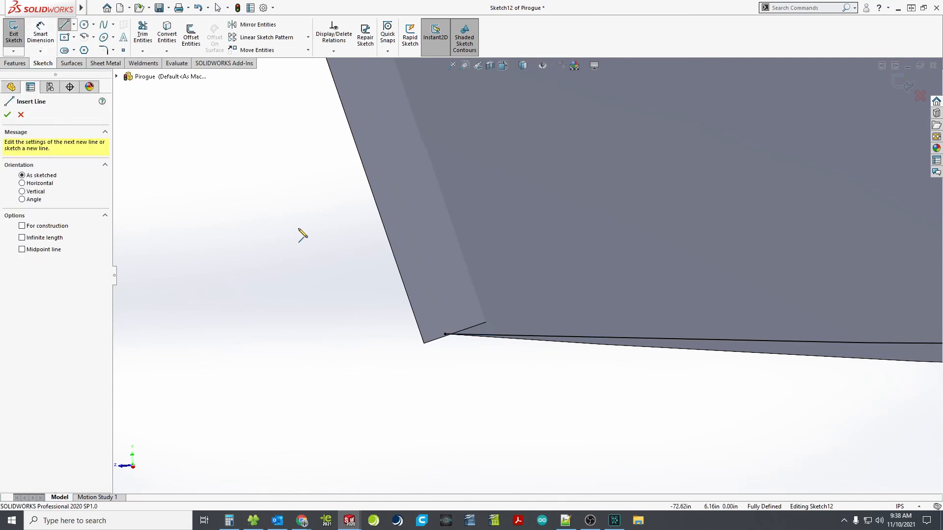
pyautogui.click(446, 335)
pyautogui.click(295, 309)
pyautogui.press('Escape')
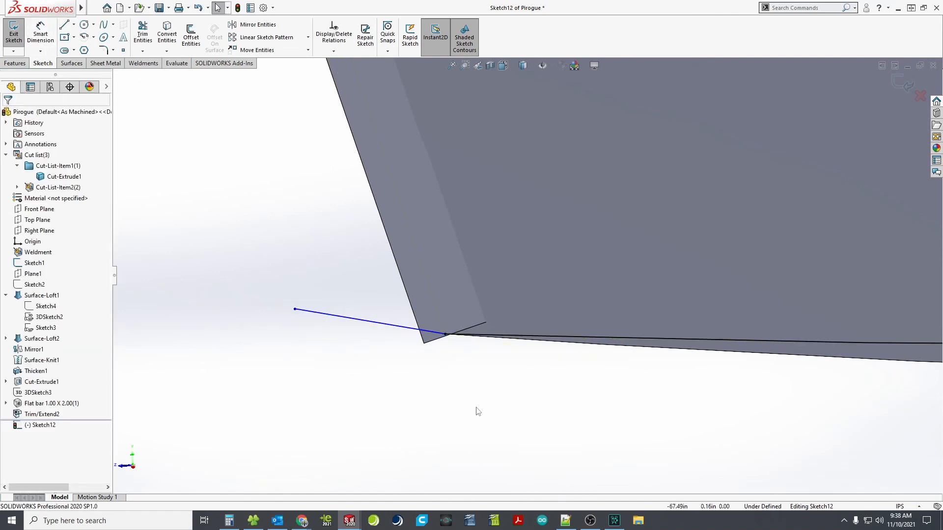
# Make the slanted line tangent to the converted bottom spline
pyautogui.click(510, 338)
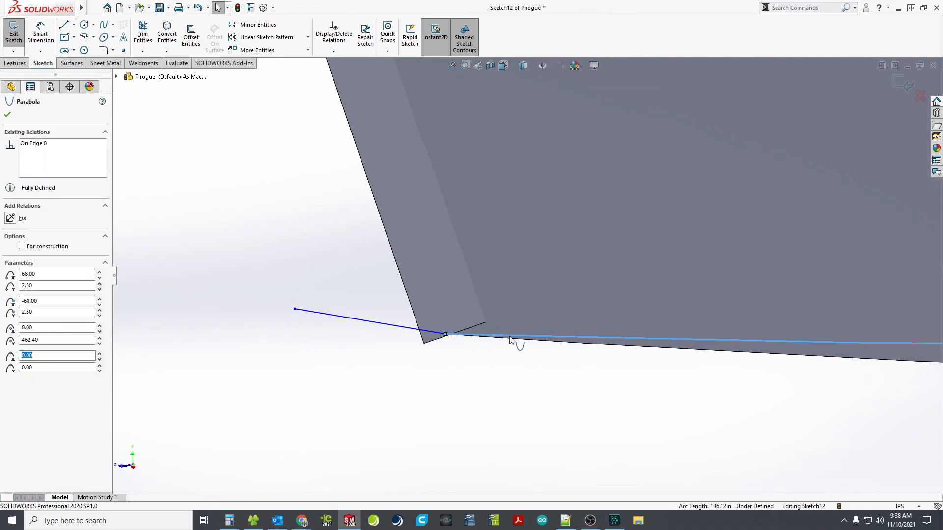
pyautogui.keyDown('ctrl'); pyautogui.click(388, 325); pyautogui.keyUp('ctrl')
pyautogui.click(418, 297)
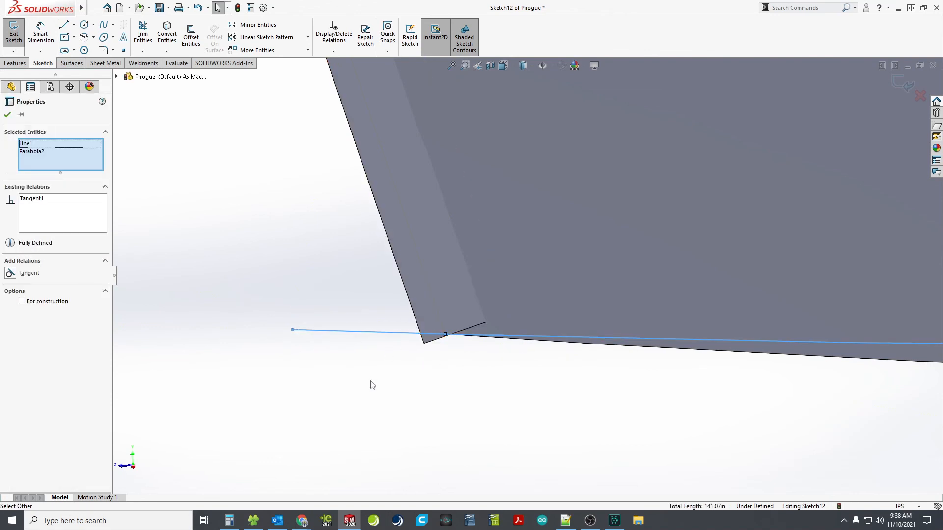
pyautogui.click(372, 385)
pyautogui.click(41, 40)
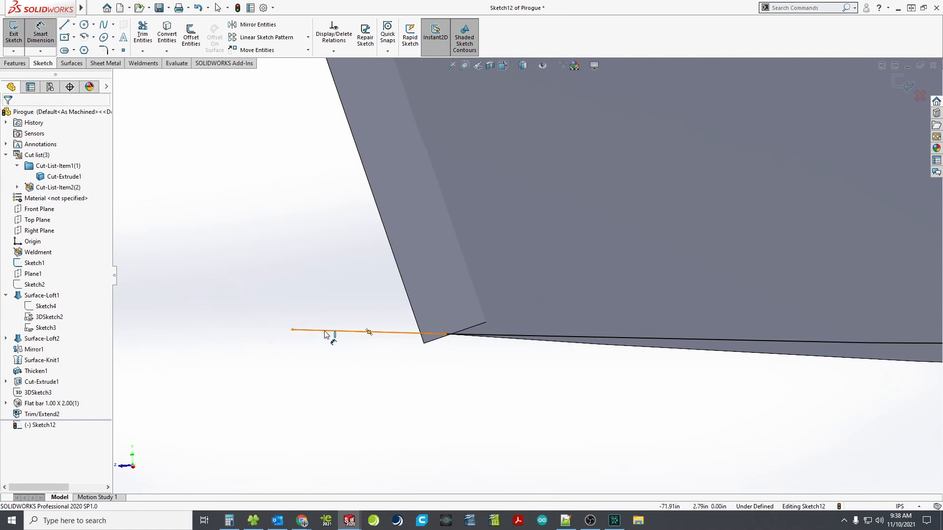
pyautogui.press('Escape')
# Add a vertical relation between the line's outer endpoint and the Sketch1 point at the top of the flat bar
pyautogui.scroll(5, 346, 269)
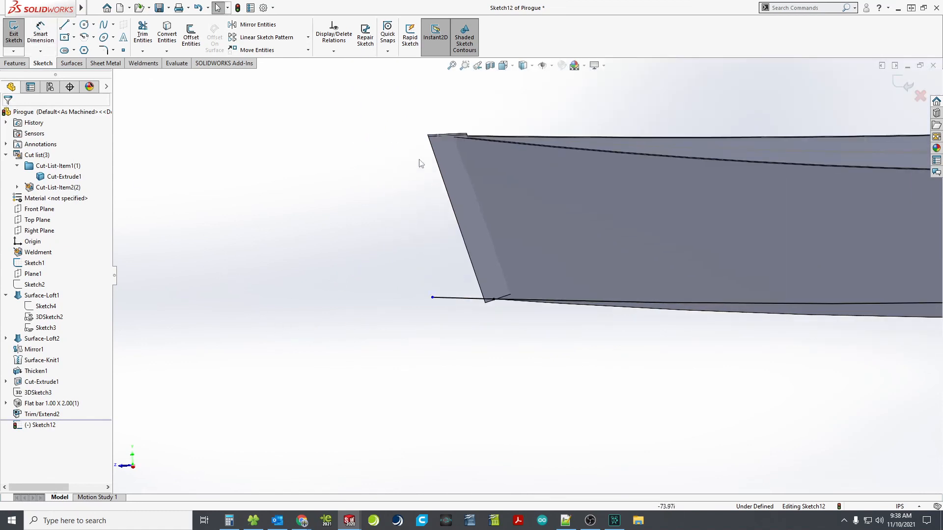
pyautogui.scroll(-3, 432, 145)
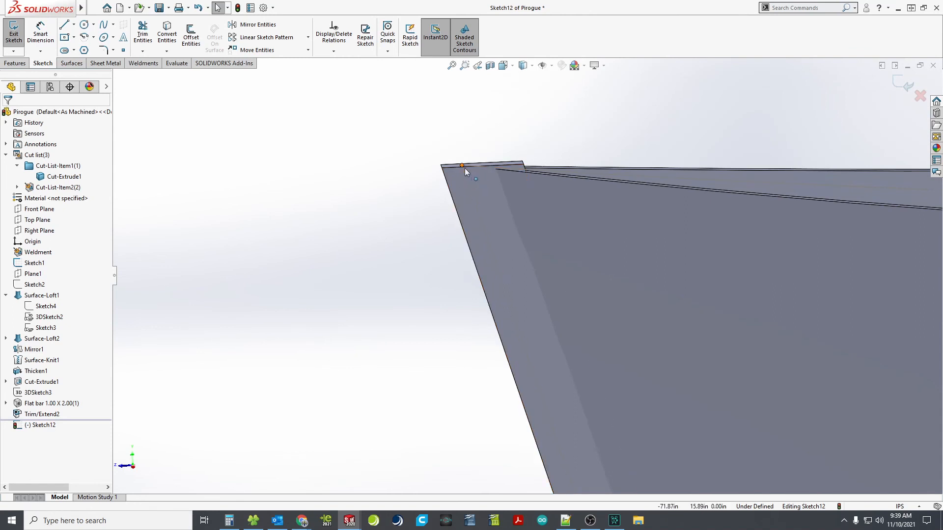
pyautogui.scroll(4, 513, 358)
pyautogui.scroll(-4, 514, 375)
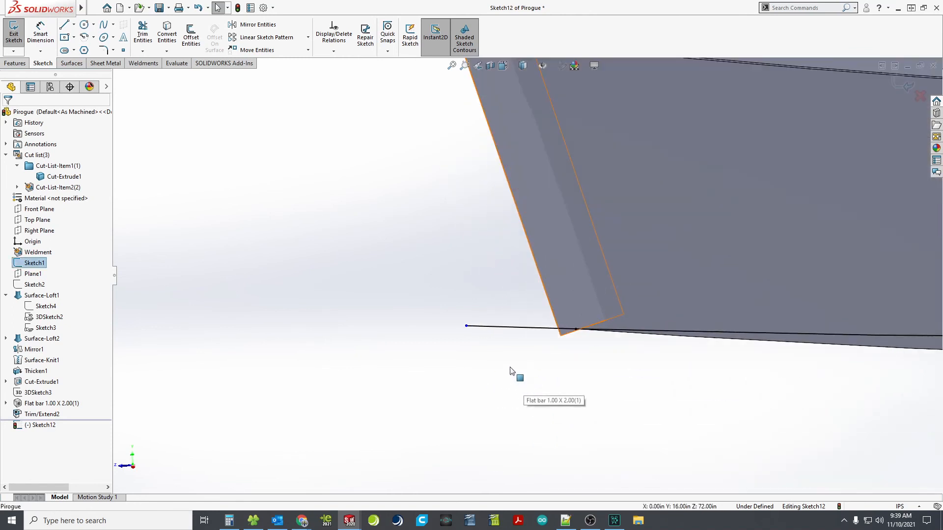
pyautogui.keyDown('ctrl'); pyautogui.click(467, 326); pyautogui.keyUp('ctrl')
pyautogui.click(511, 282)
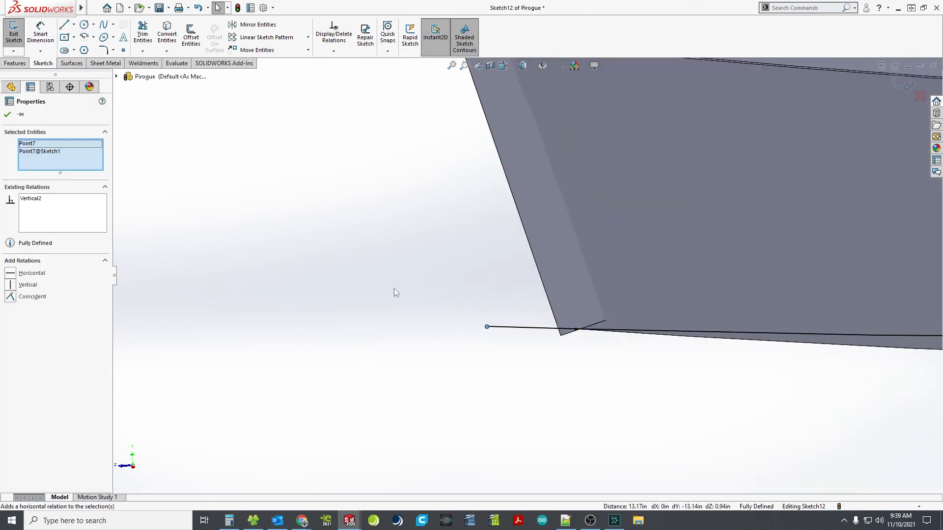
pyautogui.click(394, 289)
# Turn the converted bottom spline into construction geometry and close the sketch
pyautogui.scroll(1, 483, 268)
pyautogui.scroll(2, 510, 266)
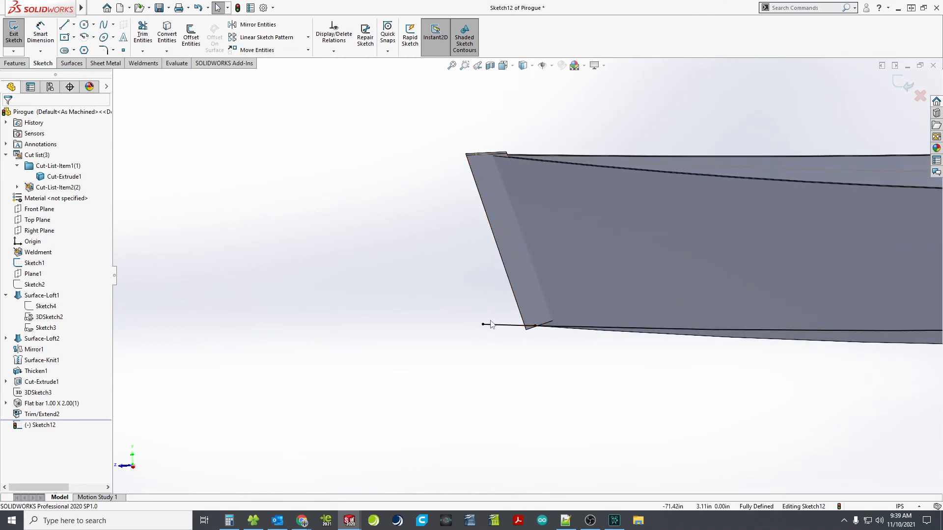
pyautogui.scroll(7, 490, 321)
pyautogui.scroll(2, 691, 287)
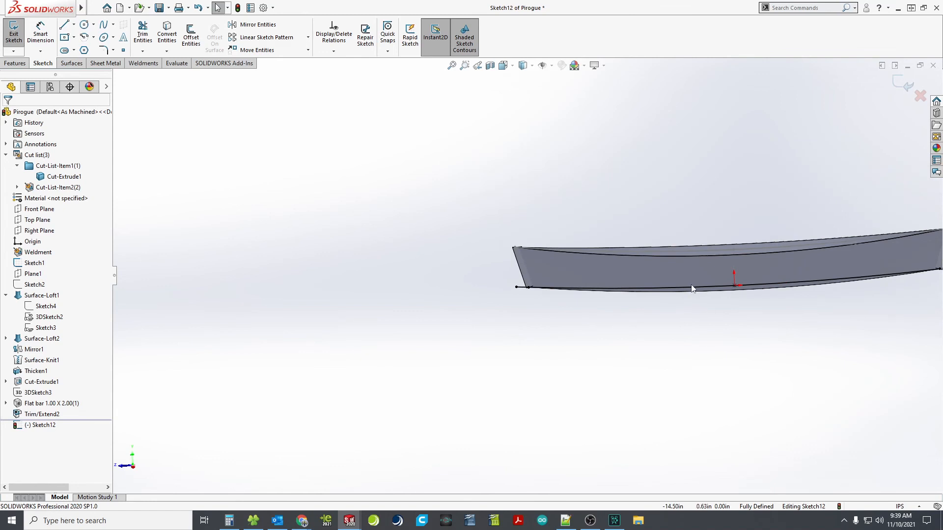
pyautogui.scroll(-2, 701, 269)
pyautogui.scroll(-2, 478, 331)
pyautogui.scroll(-2, 452, 269)
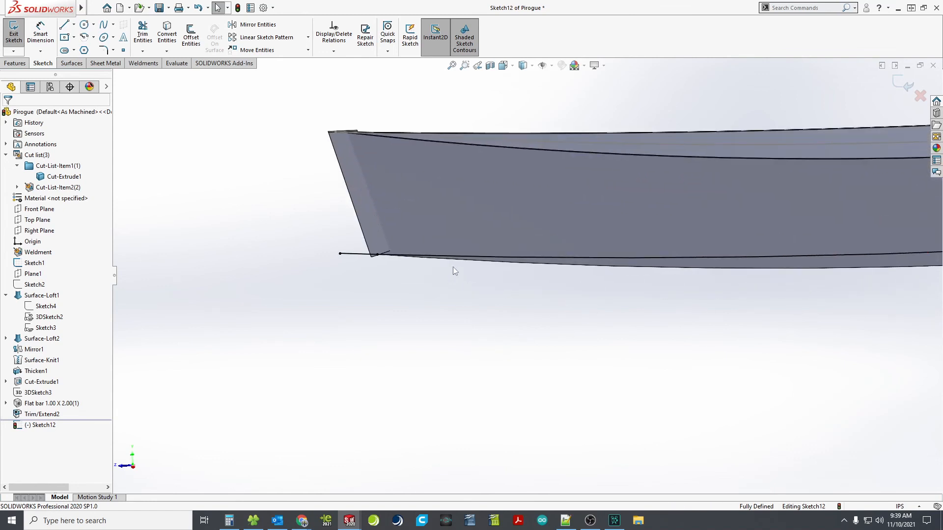
pyautogui.rightClick(467, 258)
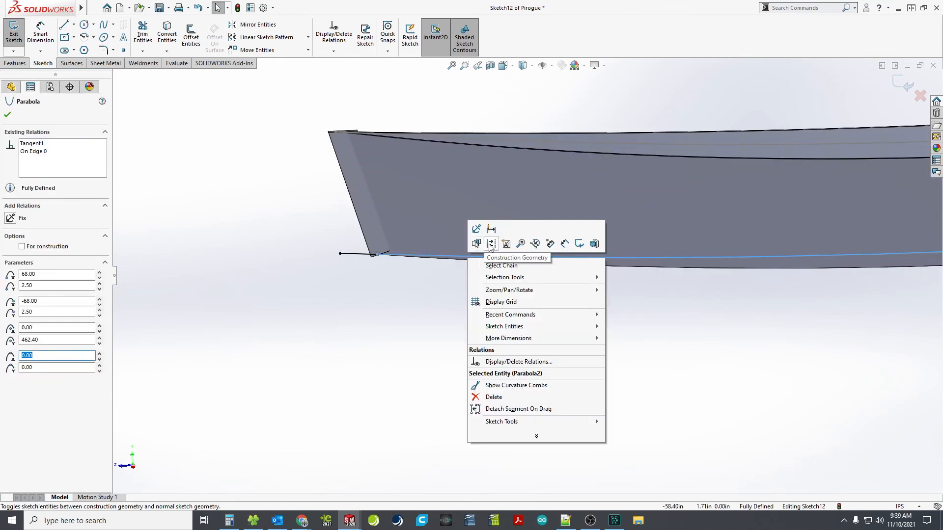
pyautogui.click(489, 248)
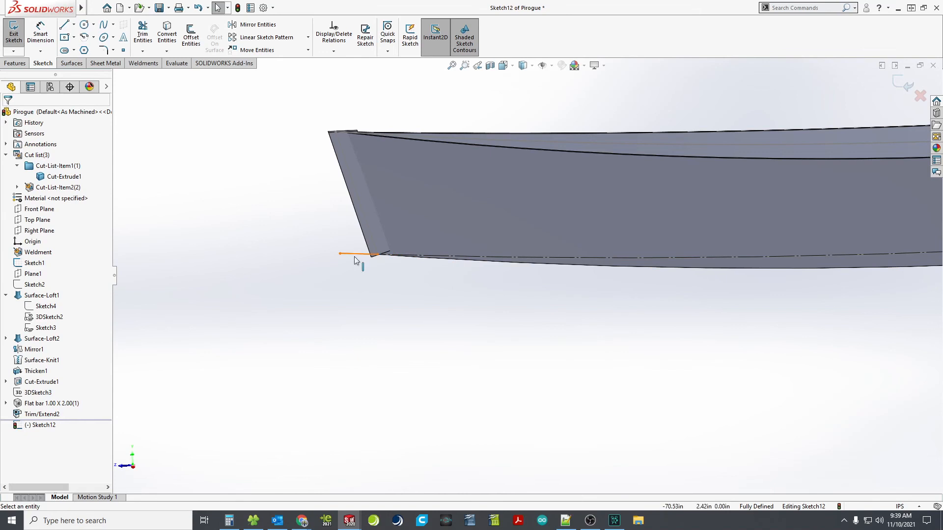
pyautogui.scroll(5, 355, 260)
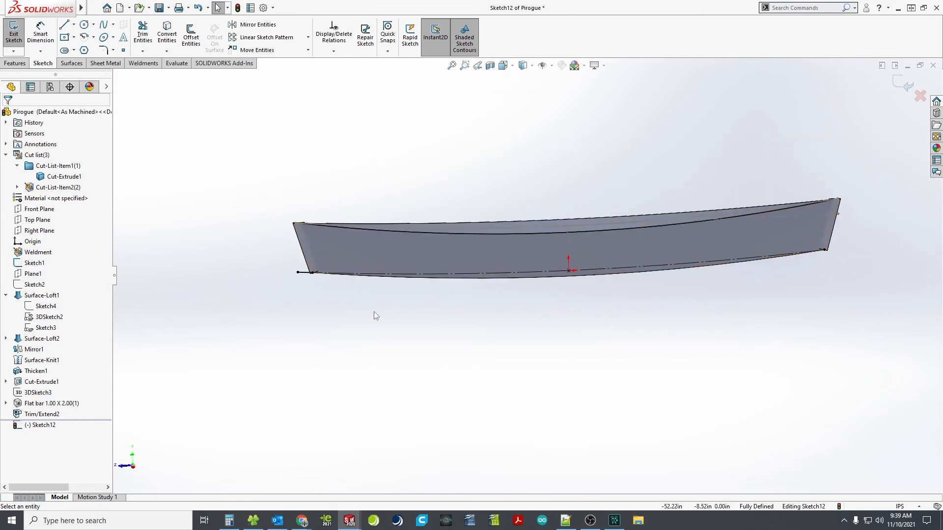
pyautogui.click(15, 34)
# Create a reference plane coincident with the sketched tangent line and perpendicular to the Right Plane
pyautogui.scroll(-3, 274, 278)
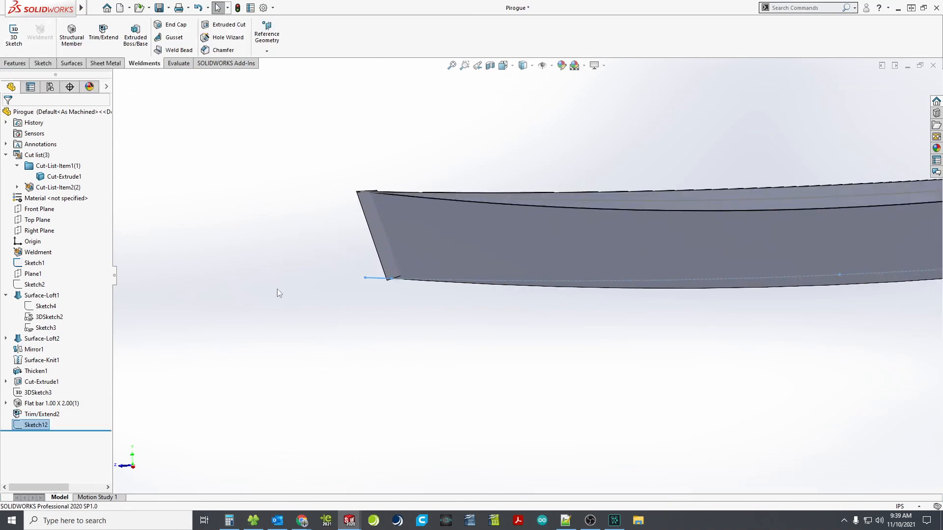
pyautogui.click(469, 322)
pyautogui.scroll(4, 760, 214)
pyautogui.scroll(-2, 926, 243)
pyautogui.scroll(1, 338, 272)
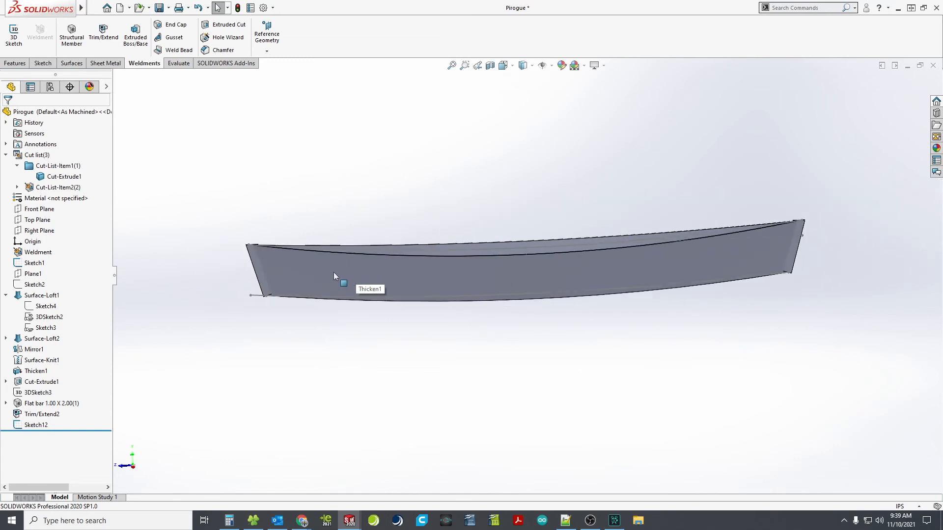
pyautogui.scroll(-2, 288, 292)
pyautogui.scroll(-3, 276, 300)
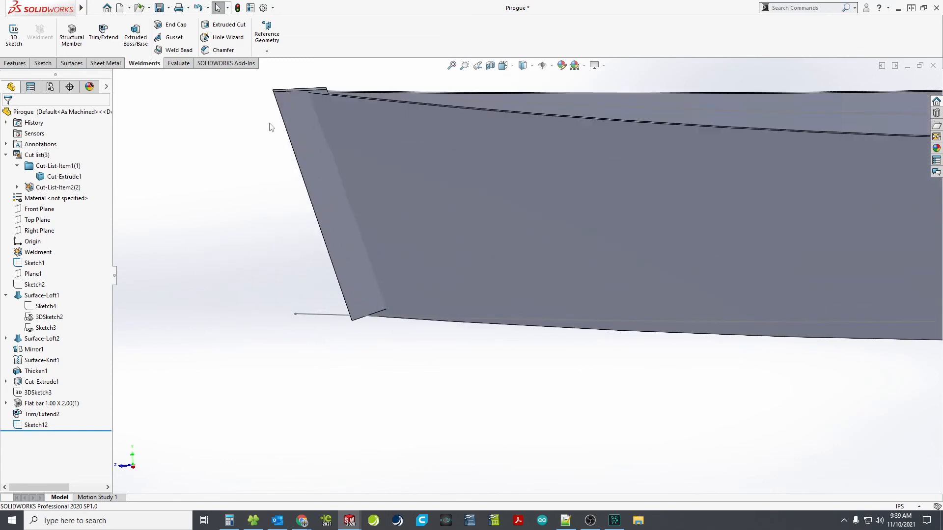
pyautogui.click(267, 51)
pyautogui.click(273, 64)
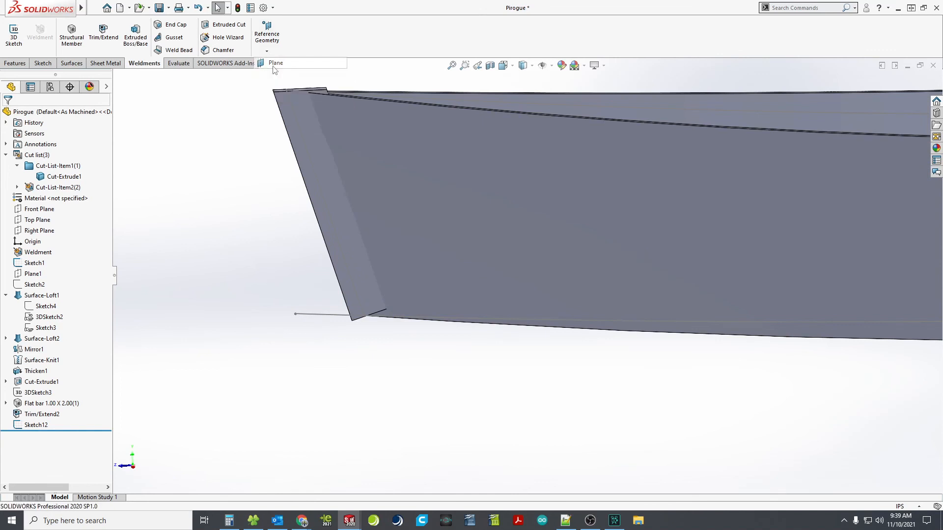
pyautogui.click(316, 315)
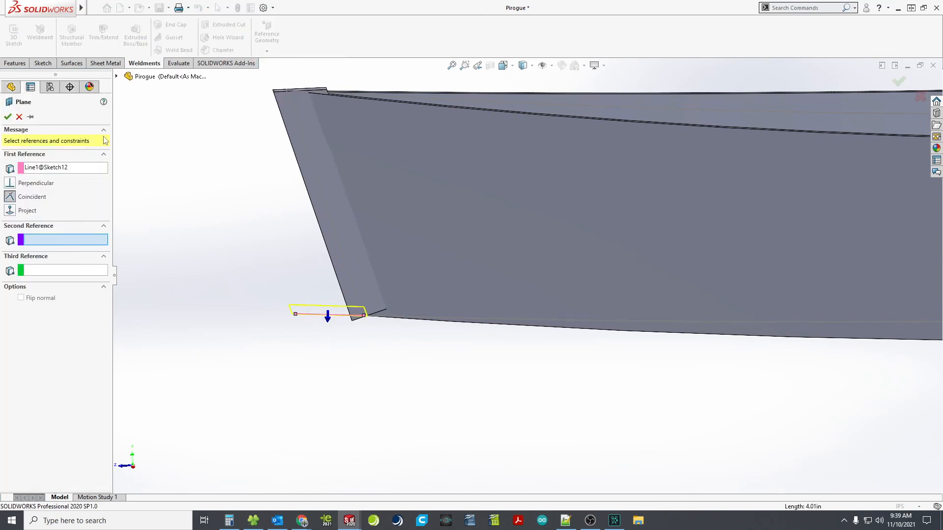
pyautogui.click(116, 76)
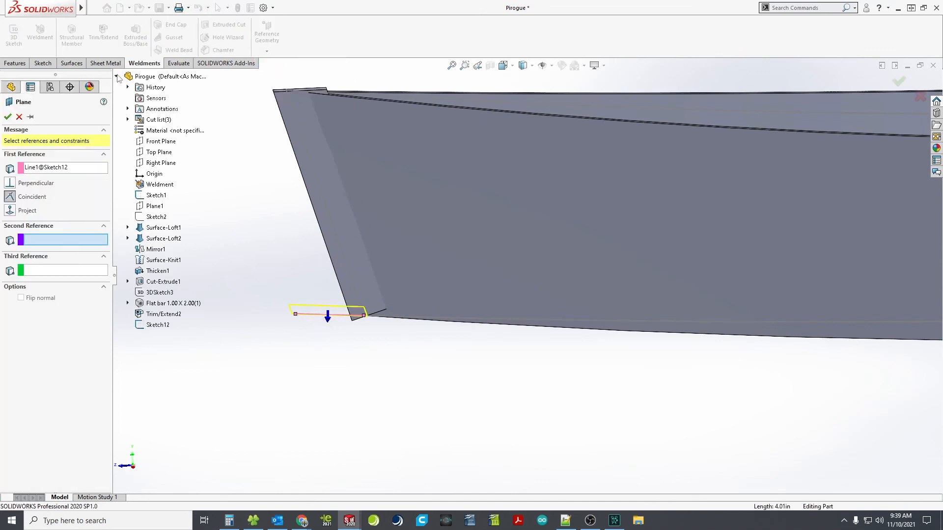
pyautogui.click(150, 163)
pyautogui.moveTo(309, 292); pyautogui.dragTo(349, 379, button='middle')
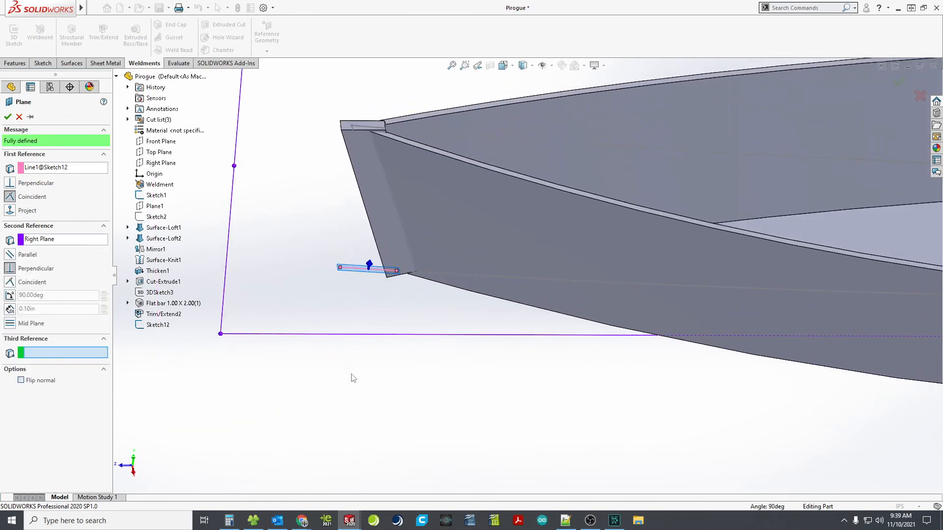
pyautogui.click(8, 116)
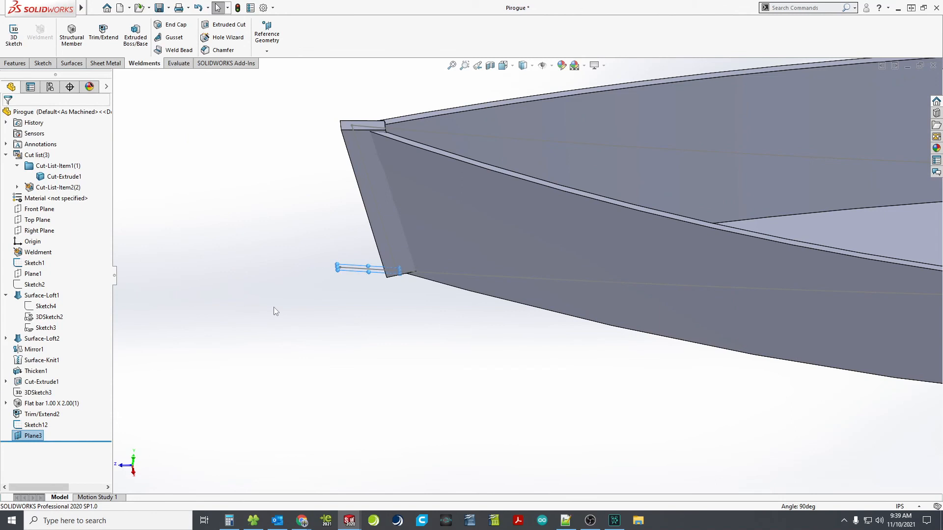
# Trim the flat bar's lower end with Plane3 as the boundary, discarding the piece below the plane
pyautogui.click(103, 34)
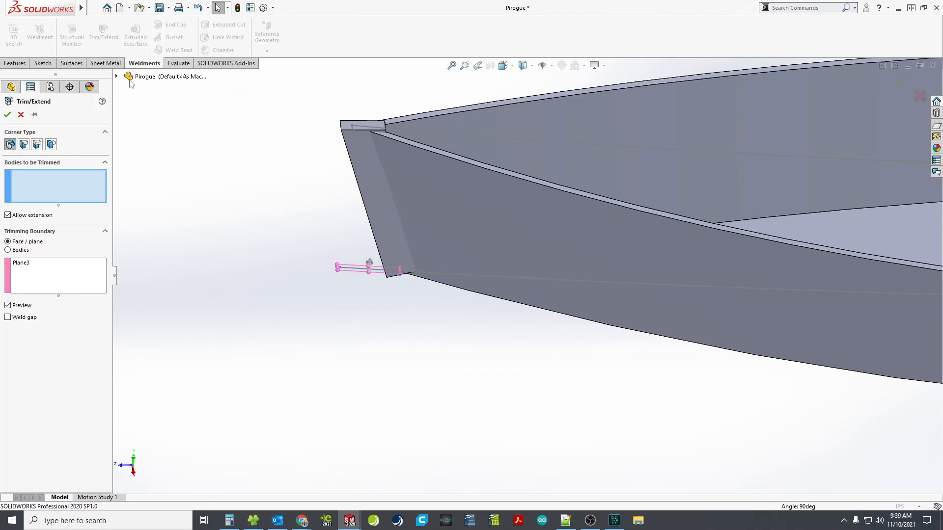
pyautogui.click(352, 145)
pyautogui.moveTo(362, 293); pyautogui.dragTo(429, 253, button='middle')
pyautogui.scroll(-5, 428, 253)
pyautogui.scroll(-4, 359, 314)
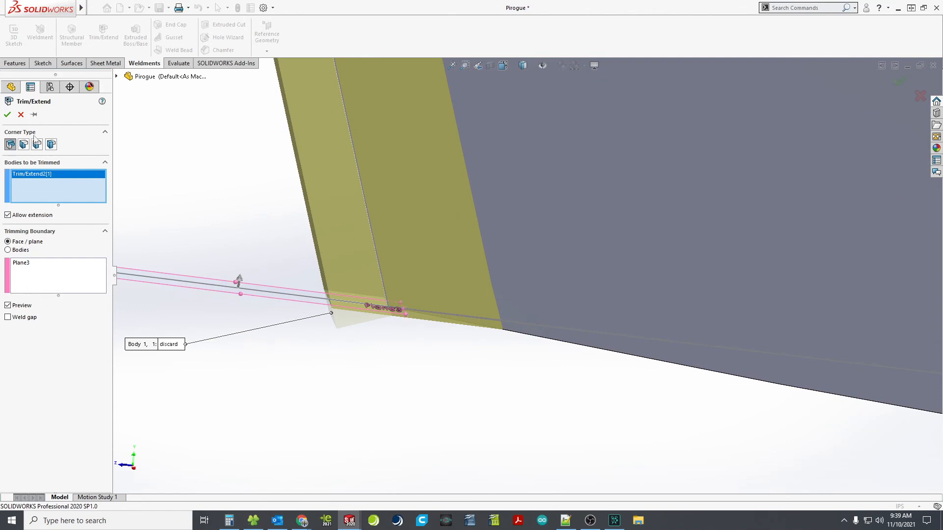
pyautogui.click(7, 116)
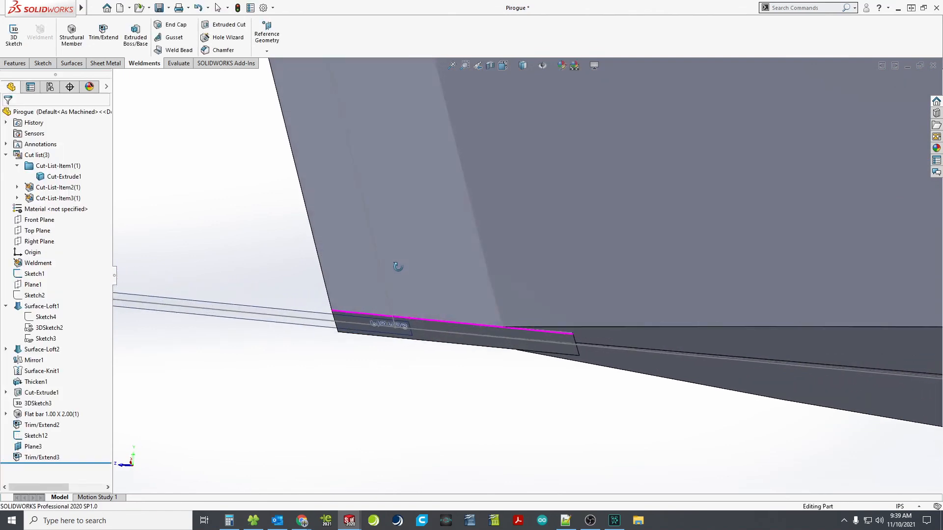
# Roll the model back to before the latest trim and turn Sketch12's tangent line into construction geometry
pyautogui.moveTo(382, 383); pyautogui.dragTo(403, 387, button='middle')
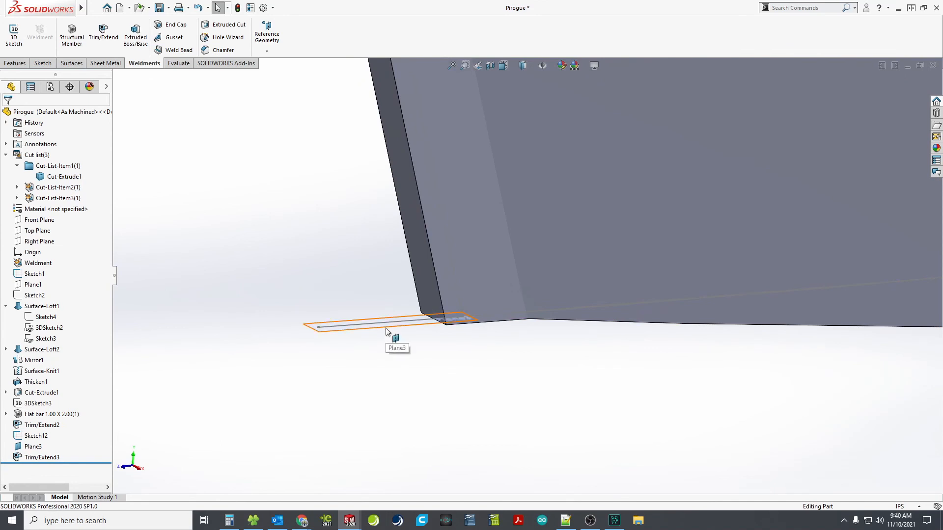
pyautogui.moveTo(93, 463); pyautogui.dragTo(92, 452)
pyautogui.moveTo(274, 413); pyautogui.dragTo(288, 408, button='middle')
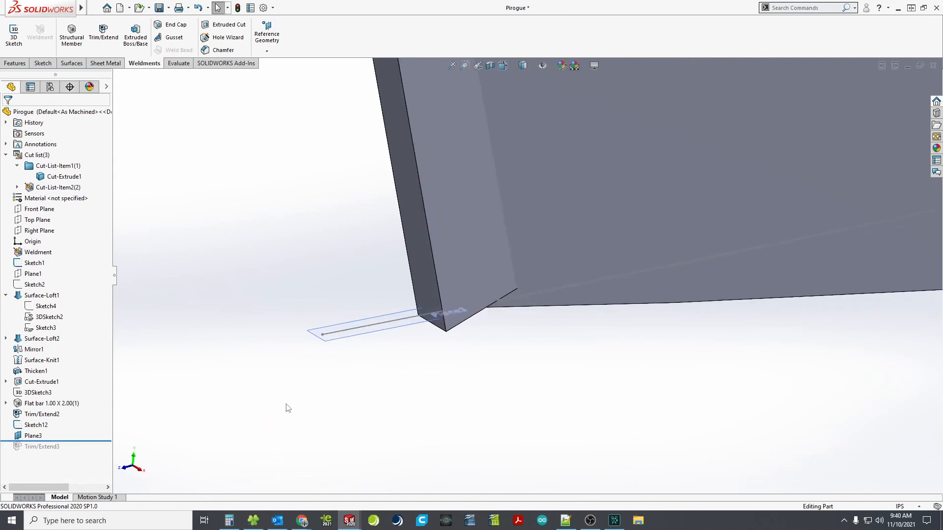
pyautogui.rightClick(47, 425)
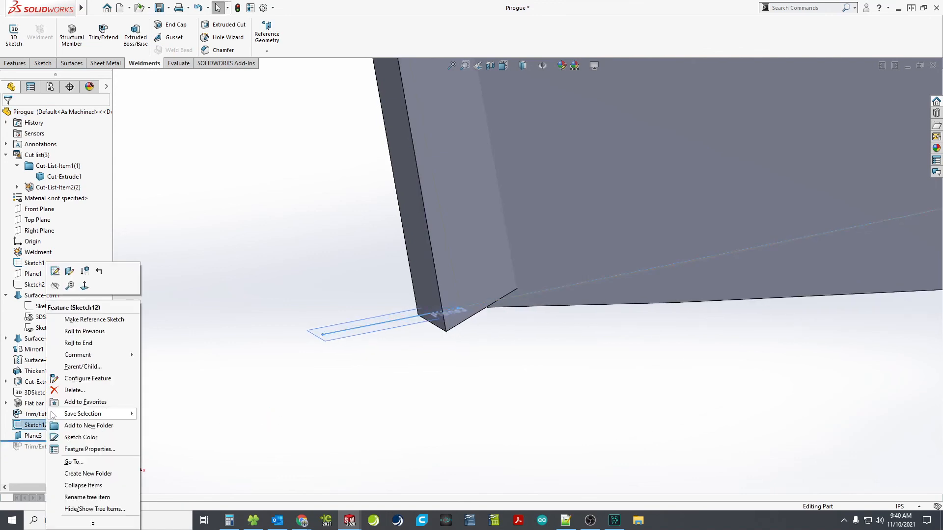
pyautogui.click(55, 271)
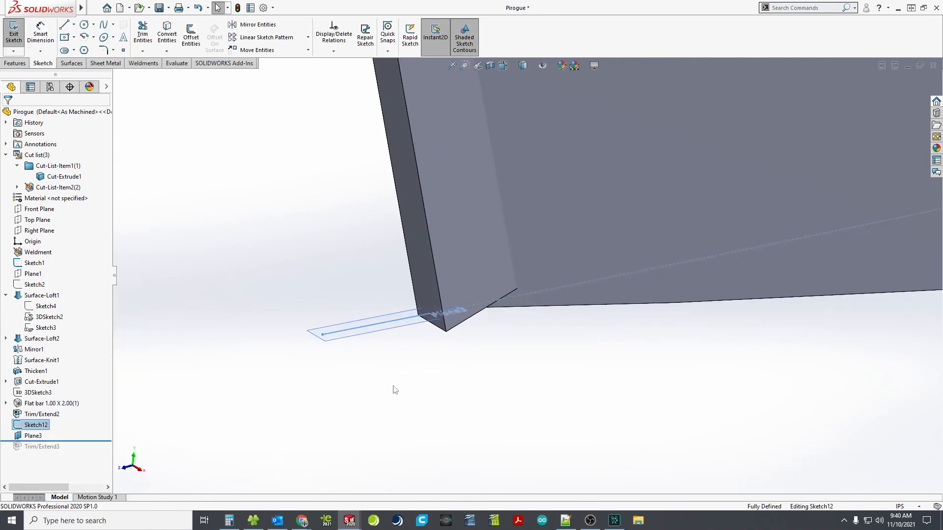
pyautogui.rightClick(377, 326)
pyautogui.click(396, 314)
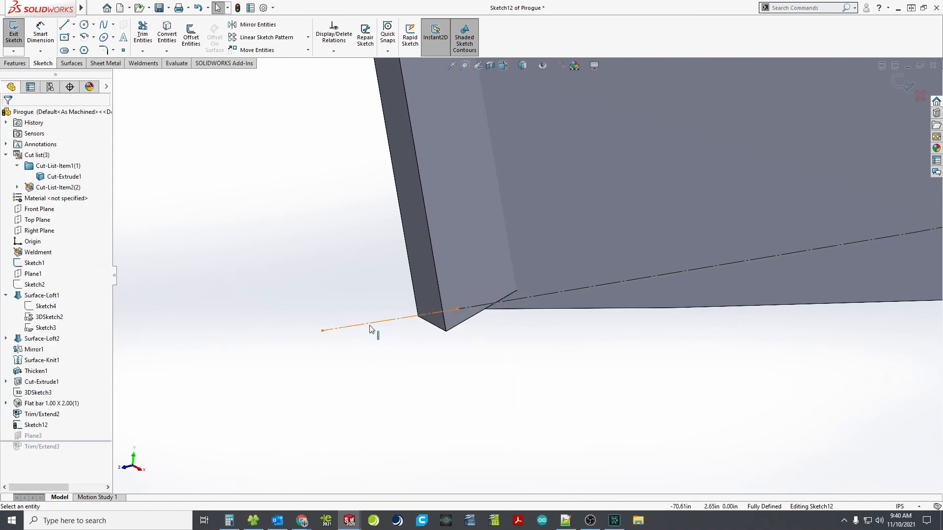
# Offset the construction line upward by 0.5 in without capped ends and close the sketch
pyautogui.click(373, 323)
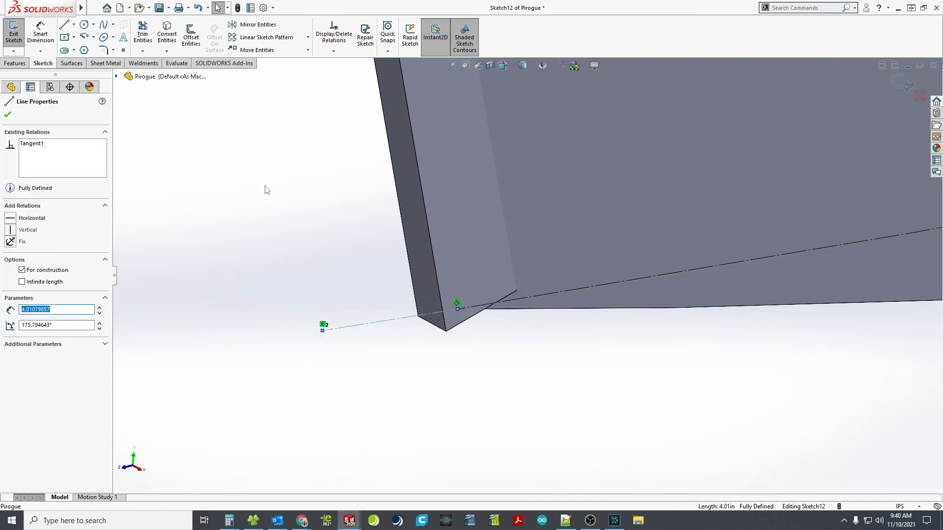
pyautogui.click(191, 37)
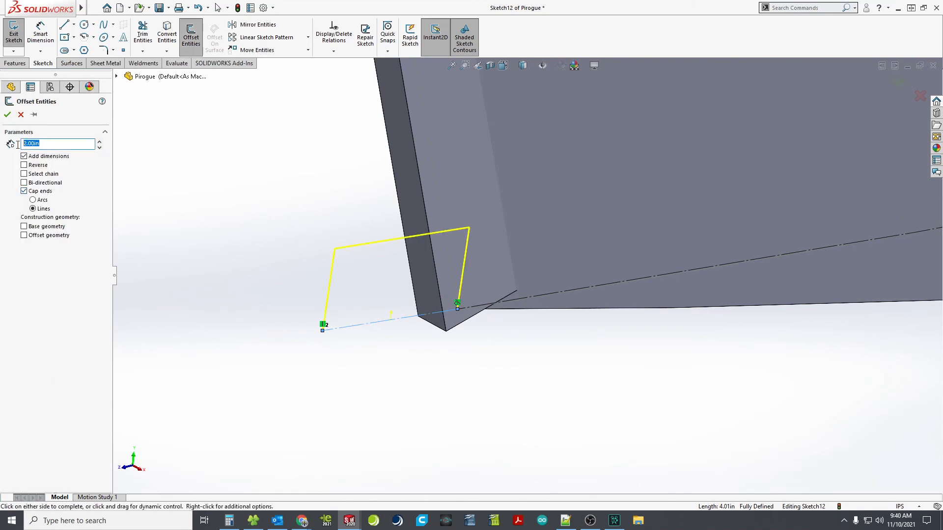
pyautogui.write('.5')
pyautogui.press('Return')
pyautogui.click(24, 192)
pyautogui.click(8, 114)
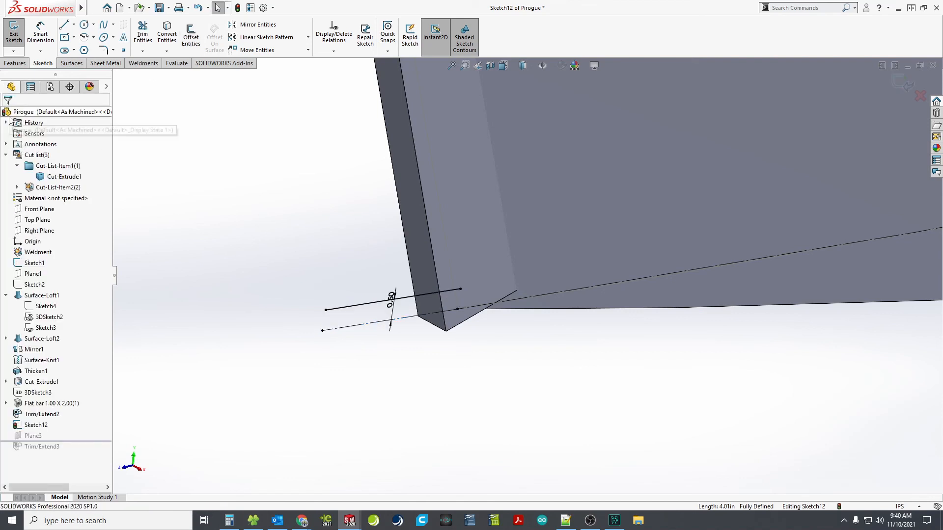
pyautogui.click(14, 33)
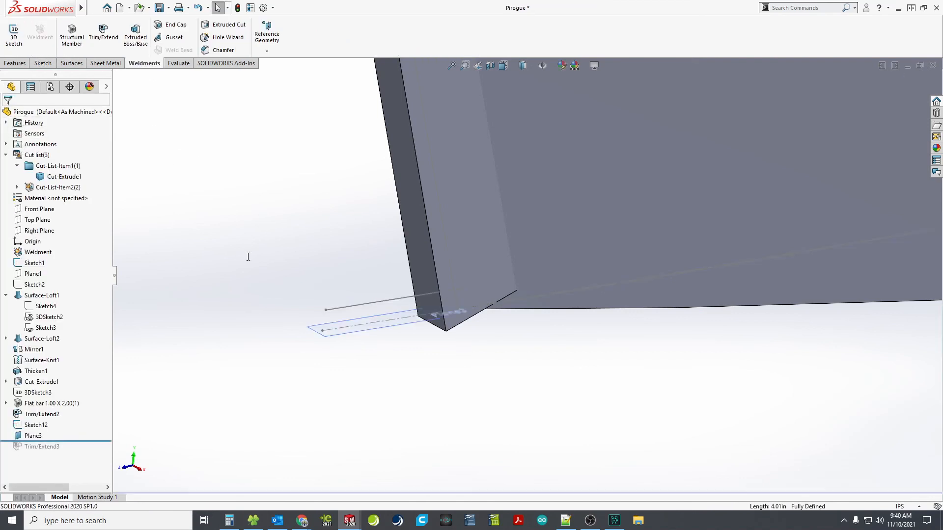
# Redefine Plane3 to be coincident with the offset line of Sketch12, perpendicular to the Right Plane
pyautogui.rightClick(353, 330)
pyautogui.click(362, 302)
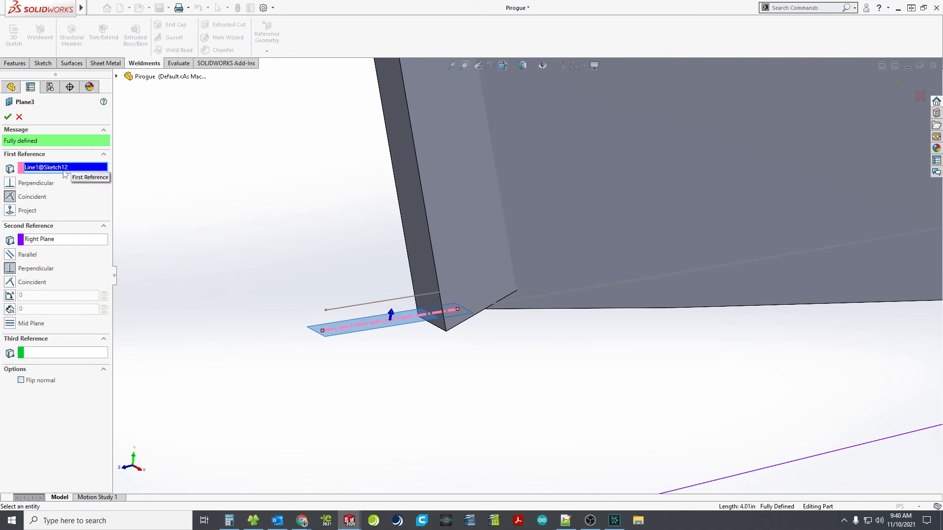
pyautogui.click(351, 307)
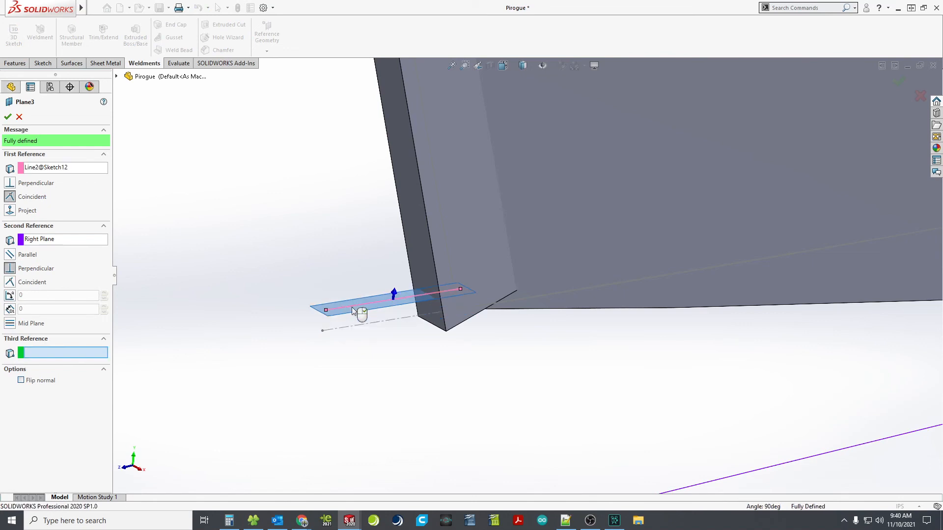
pyautogui.click(8, 117)
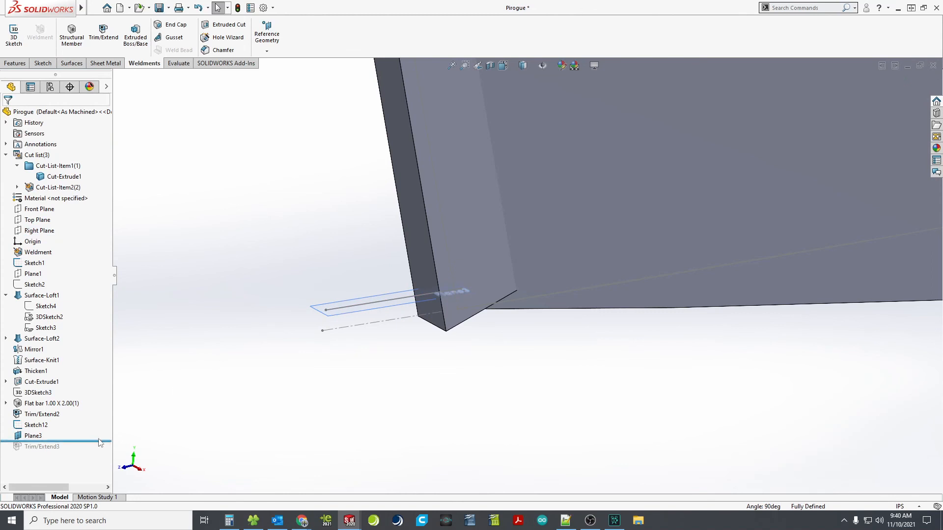
# Roll the model forward past Trim/Extend3 and inspect the flat bar's trimmed lower end
pyautogui.moveTo(98, 443); pyautogui.dragTo(99, 453)
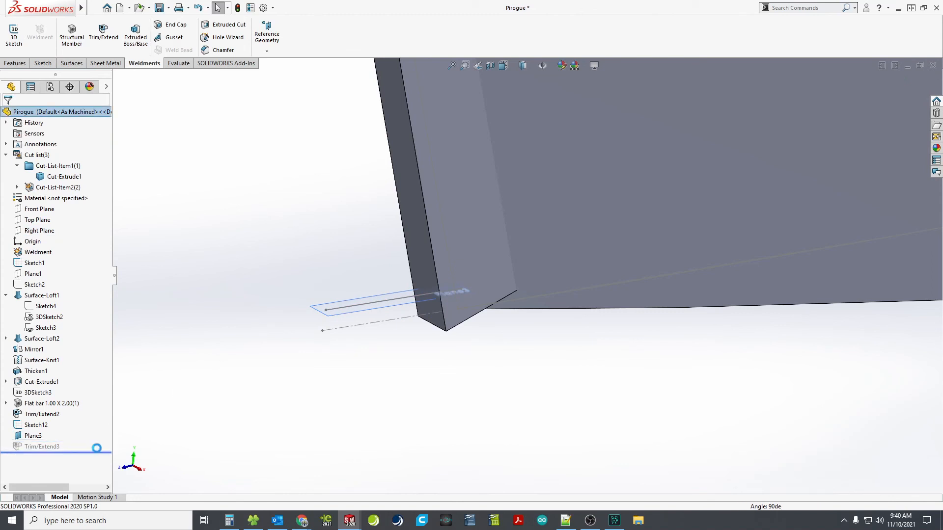
pyautogui.moveTo(329, 383); pyautogui.dragTo(533, 238, button='middle')
pyautogui.moveTo(546, 191); pyautogui.dragTo(508, 308, button='middle')
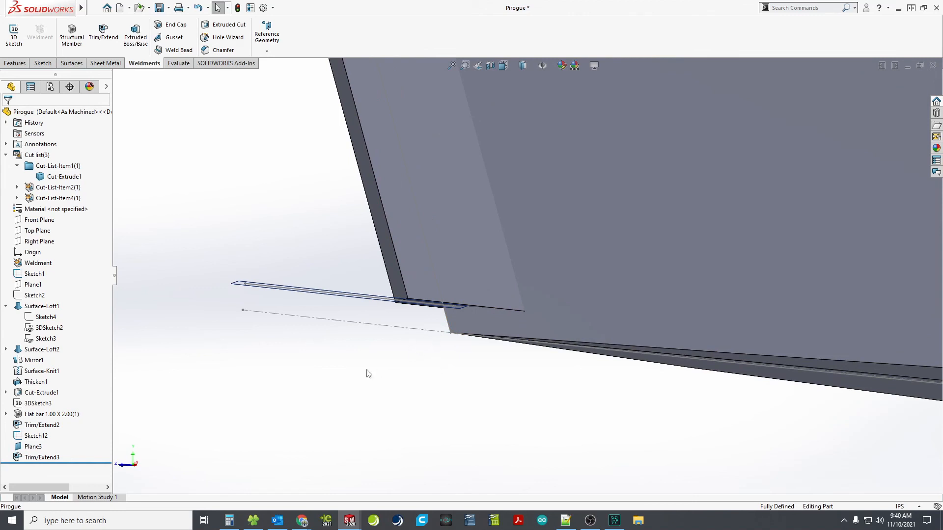
# Delete the 0.50 in offset line from Sketch12 and exit the sketch
pyautogui.rightClick(35, 435)
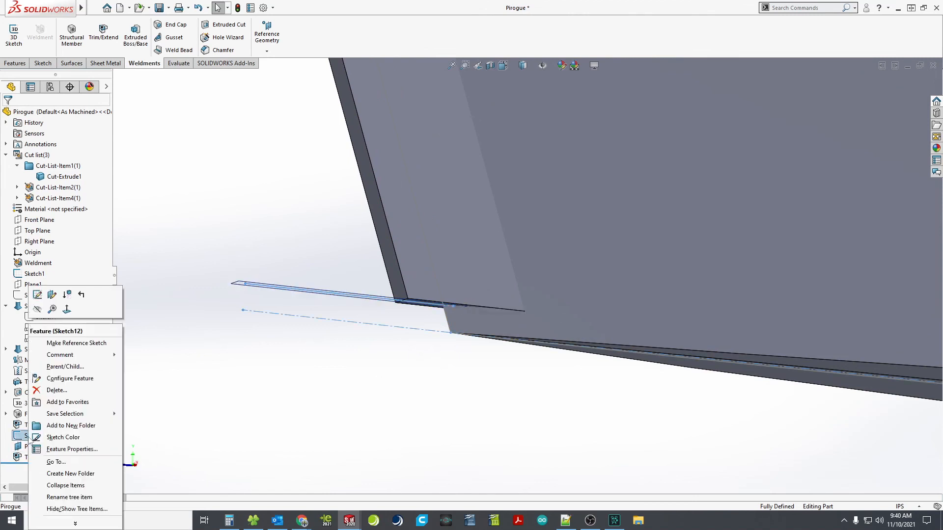
pyautogui.click(37, 294)
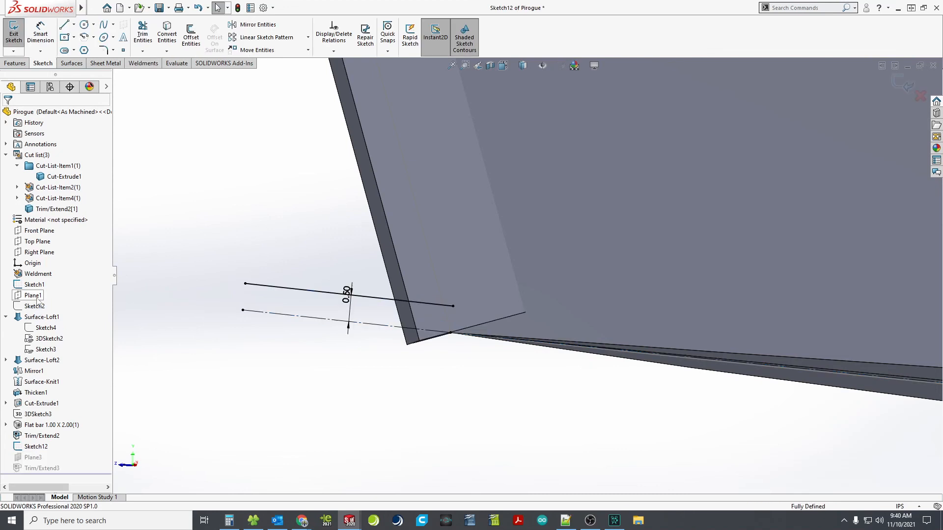
pyautogui.rightClick(276, 288)
pyautogui.click(301, 427)
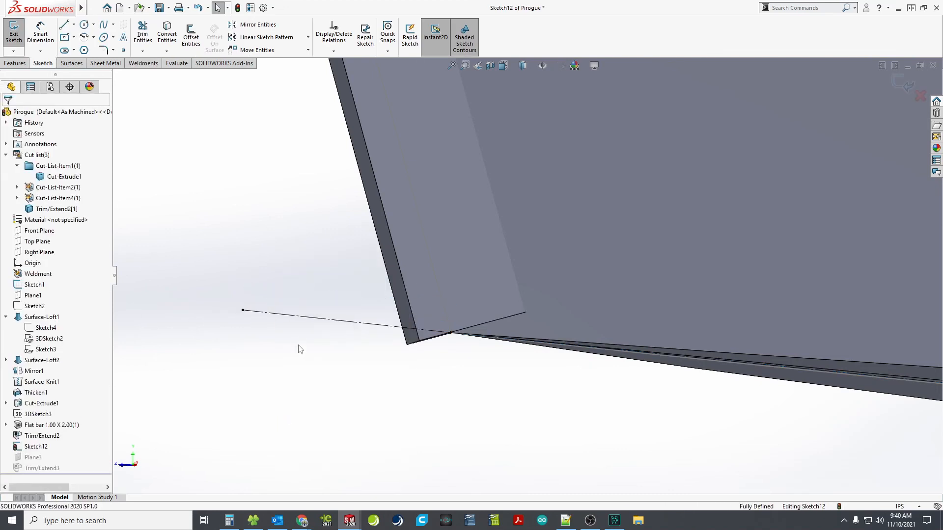
pyautogui.click(13, 38)
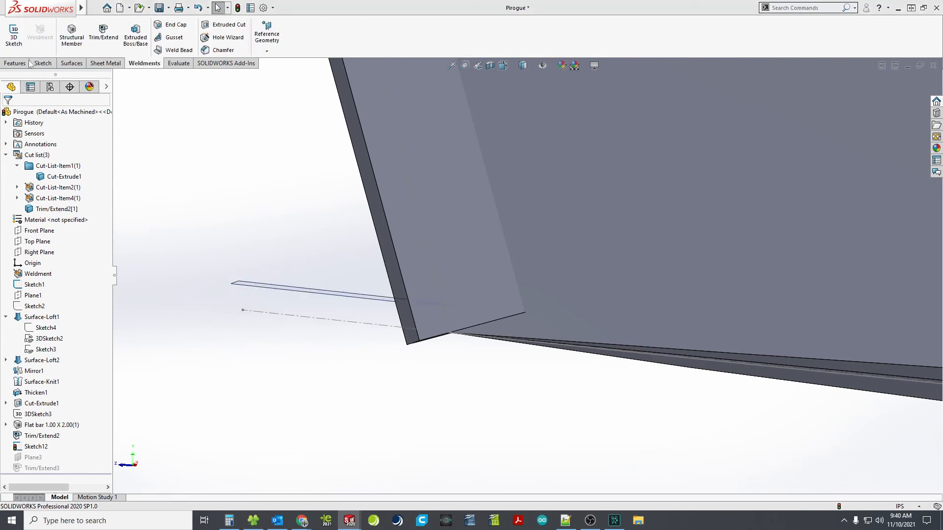
pyautogui.click(455, 265)
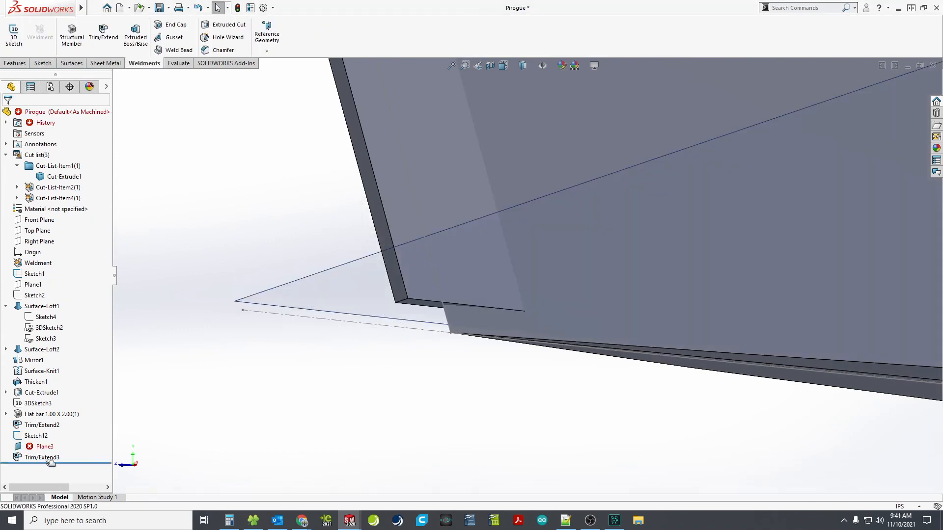
# Replace Plane3's missing first reference with Sketch12's construction line, keeping the plane perpendicular to the Right Plane
pyautogui.rightClick(48, 447)
pyautogui.click(43, 446)
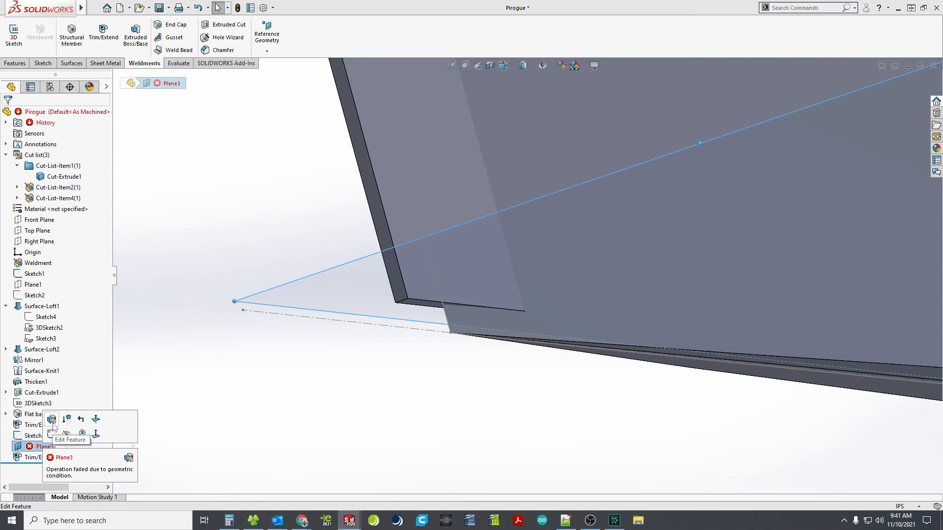
pyautogui.click(51, 419)
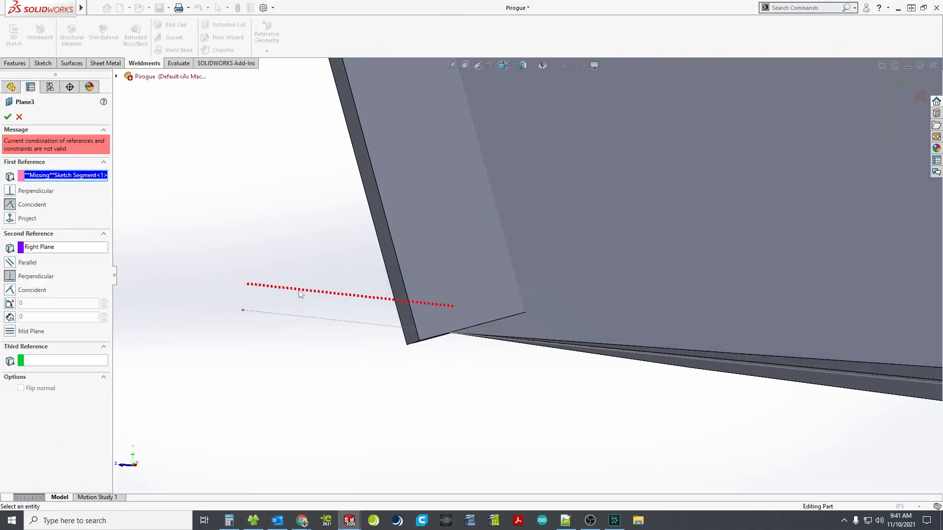
pyautogui.click(270, 314)
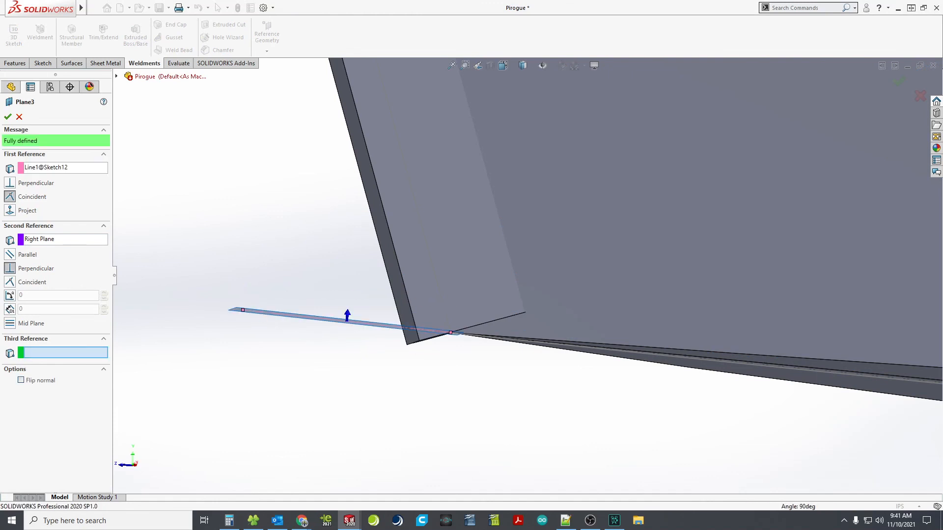
pyautogui.click(7, 116)
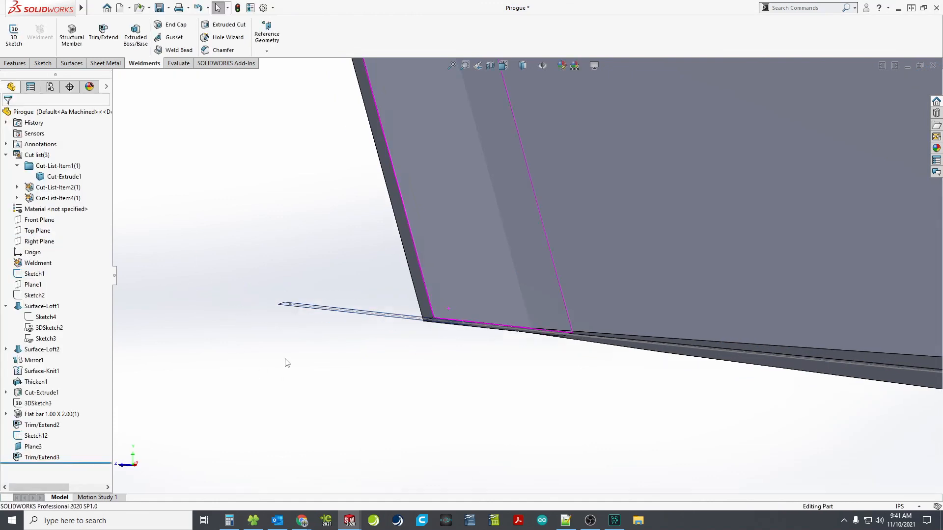
pyautogui.moveTo(290, 376); pyautogui.dragTo(519, 275, button='middle')
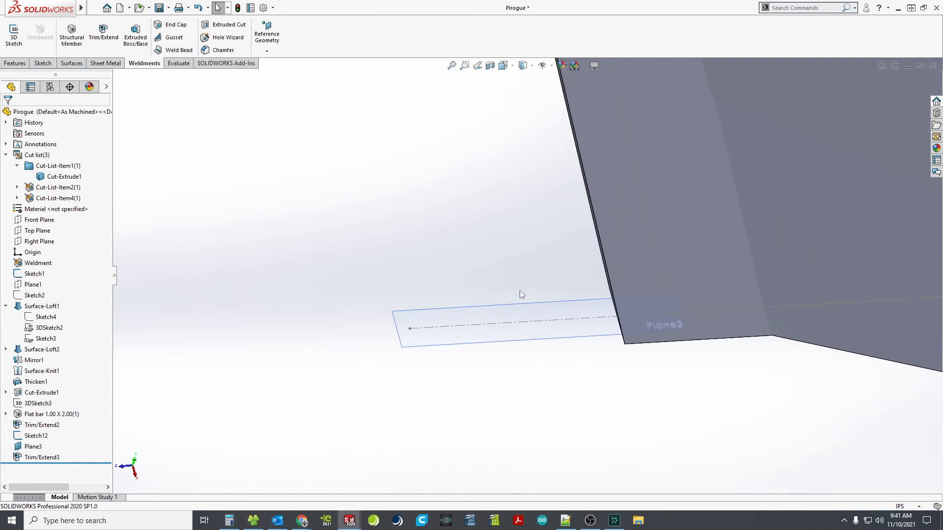
# Hide Plane3 in the model
pyautogui.rightClick(488, 342)
pyautogui.click(520, 329)
pyautogui.moveTo(520, 329); pyautogui.dragTo(551, 362, button='middle')
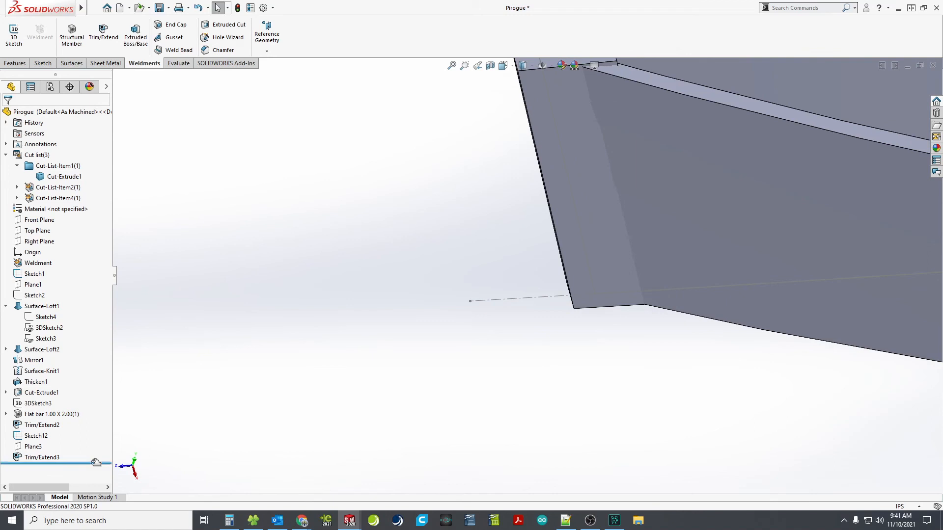
# Try removing Group2 from the 1.00 x 2.00 flat bar structural member, and undo the removal
pyautogui.rightClick(46, 419)
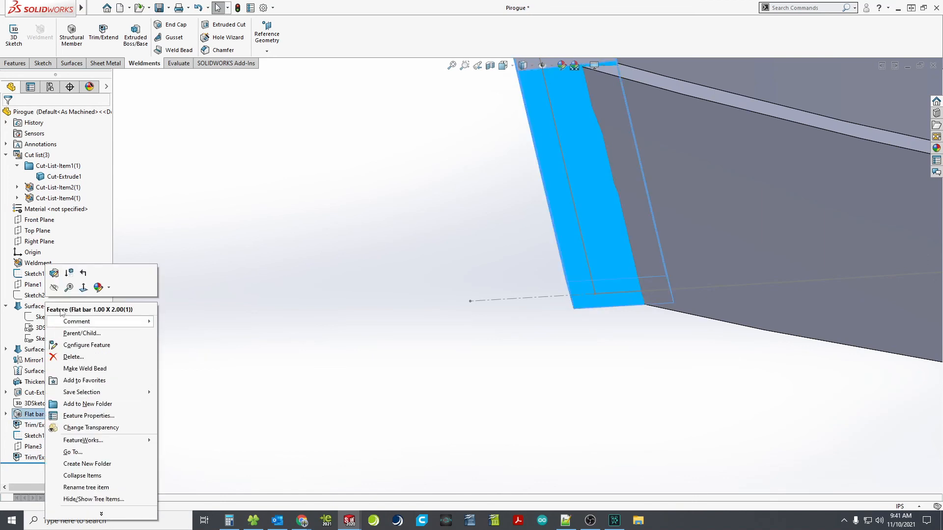
pyautogui.click(61, 278)
pyautogui.click(19, 282)
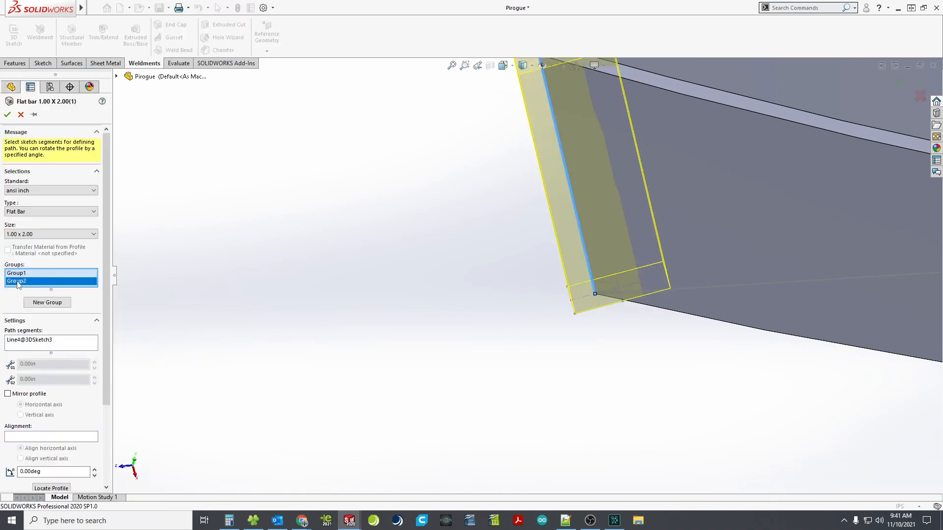
pyautogui.rightClick(18, 282)
pyautogui.click(41, 300)
pyautogui.click(7, 114)
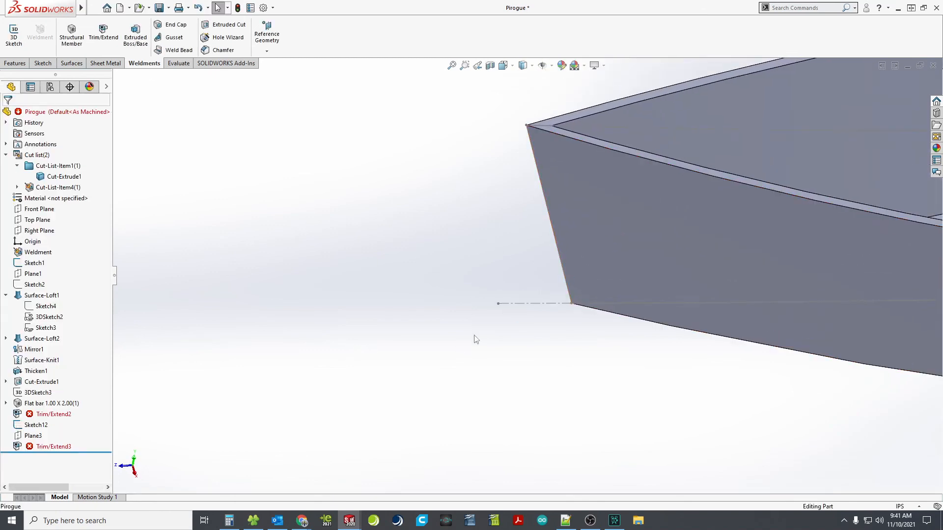
pyautogui.scroll(8, 475, 339)
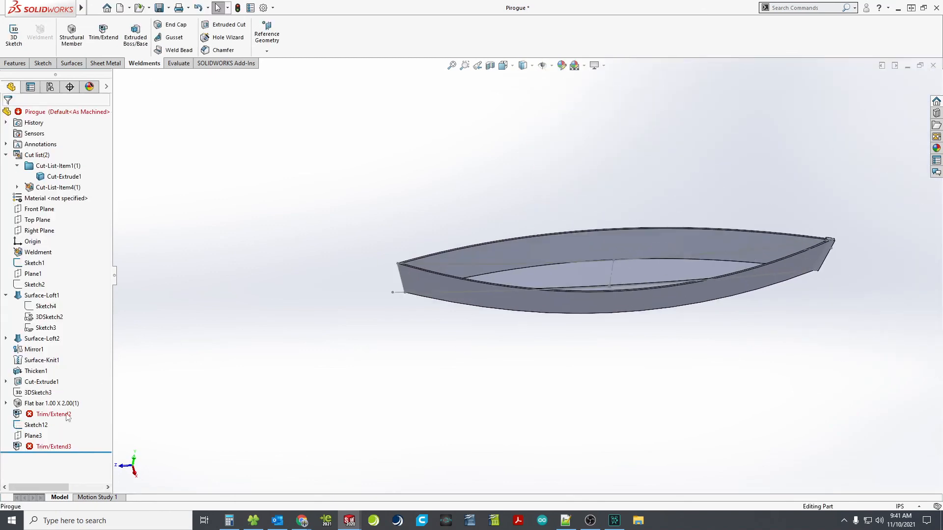
pyautogui.hotkey('ctrl', 'z')
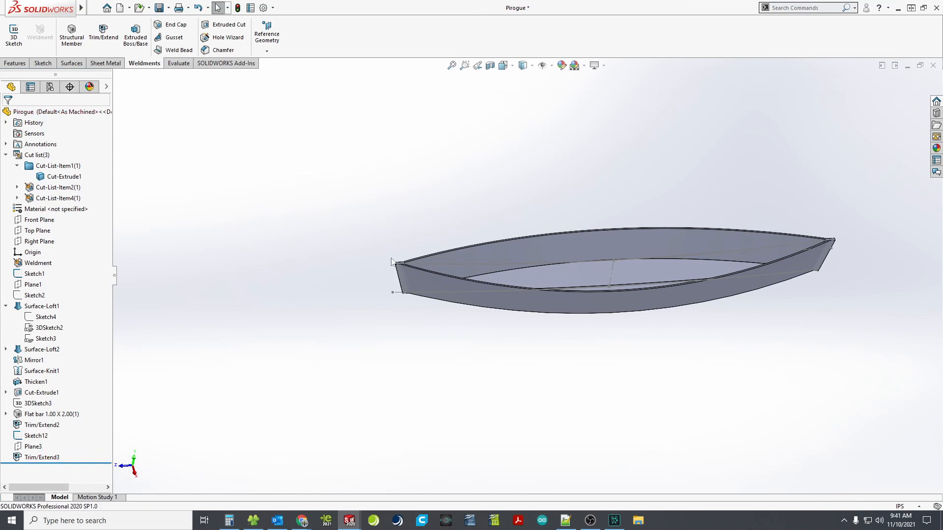
# Delete Group1 from the 1.00 x 2.00 flat bar structural member, leaving only Group2
pyautogui.scroll(-5, 391, 262)
pyautogui.rightClick(49, 413)
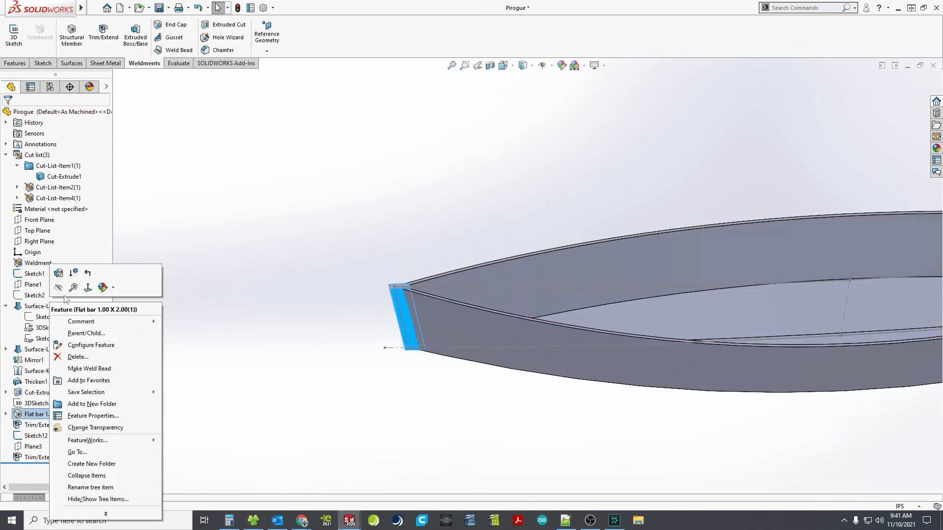
pyautogui.click(58, 273)
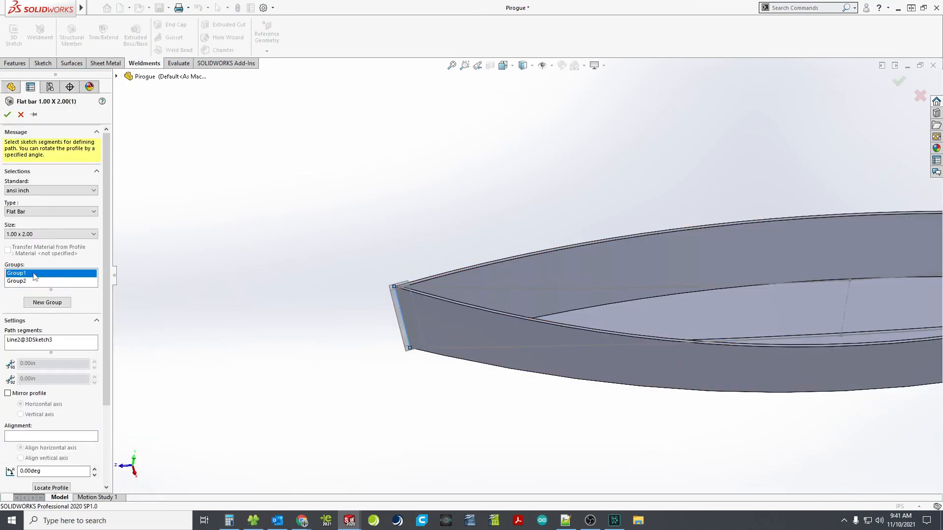
pyautogui.rightClick(34, 275)
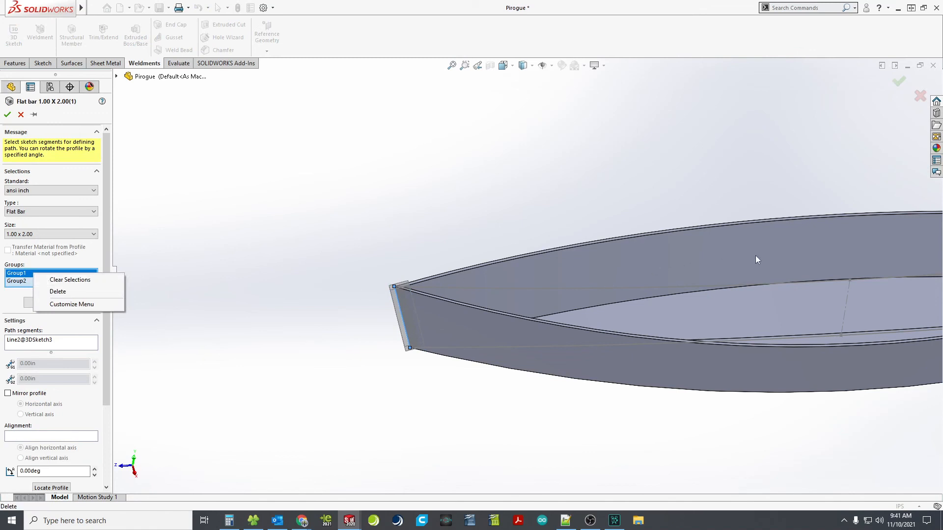
pyautogui.click(57, 292)
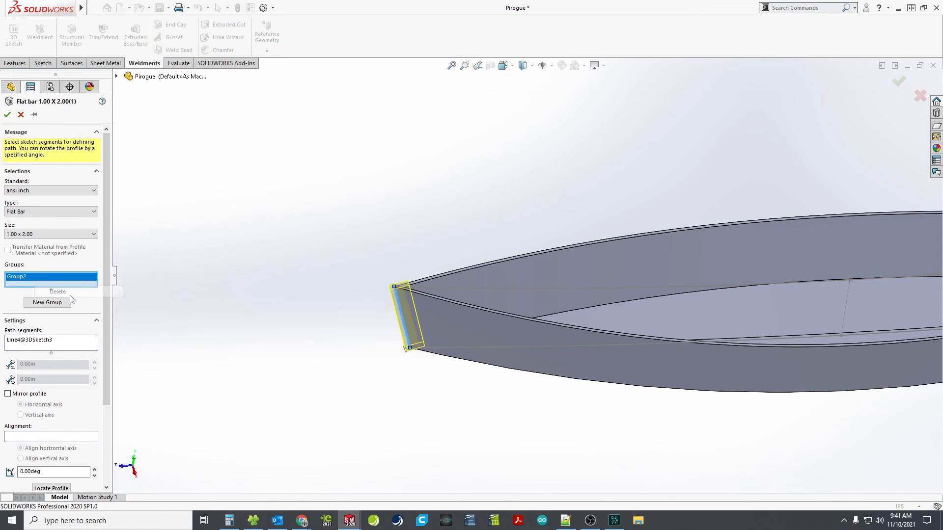
pyautogui.click(7, 115)
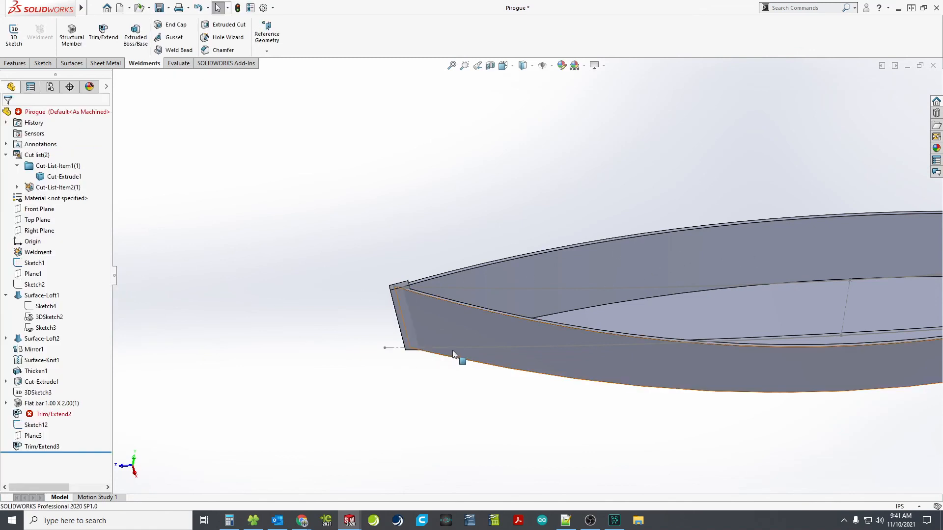
# Repair Trim/Extend2 by reapplying the trim of the remaining flat bar with Plane1 as the boundary
pyautogui.rightClick(51, 414)
pyautogui.click(58, 234)
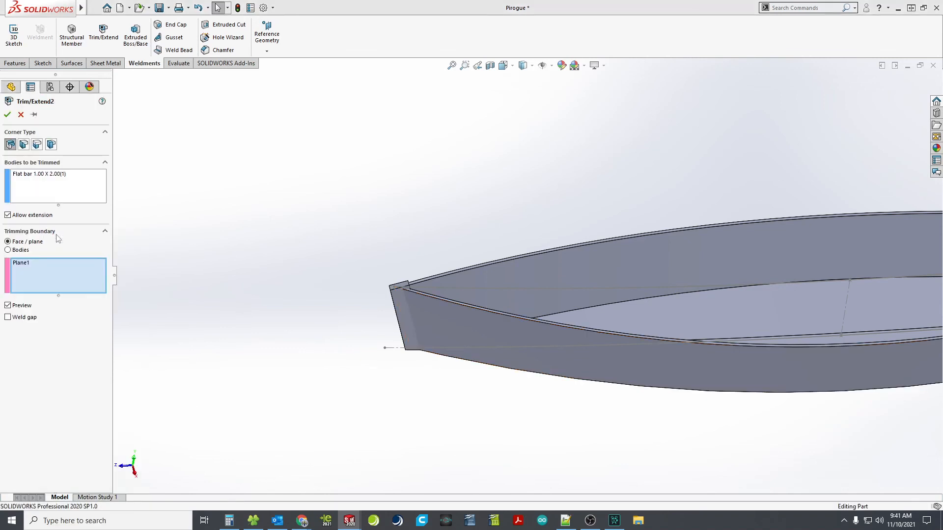
pyautogui.scroll(-10, 490, 296)
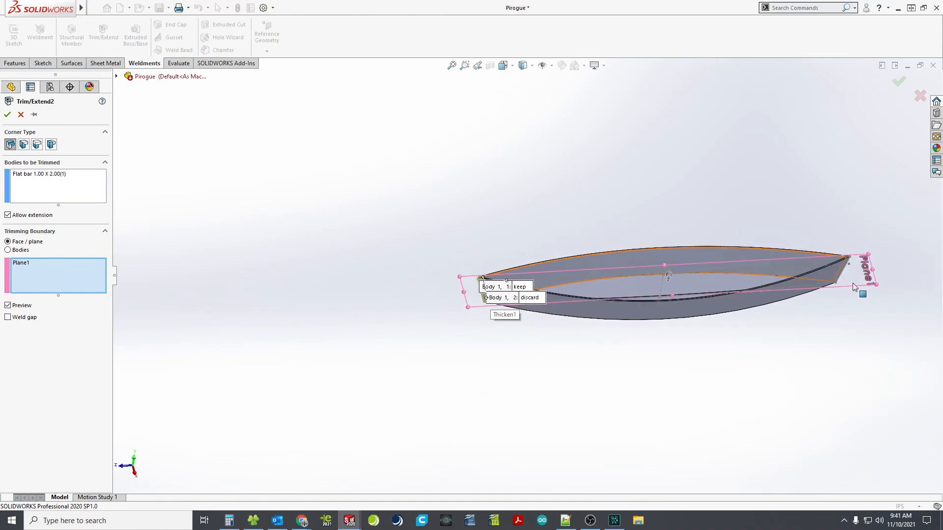
pyautogui.scroll(5, 844, 266)
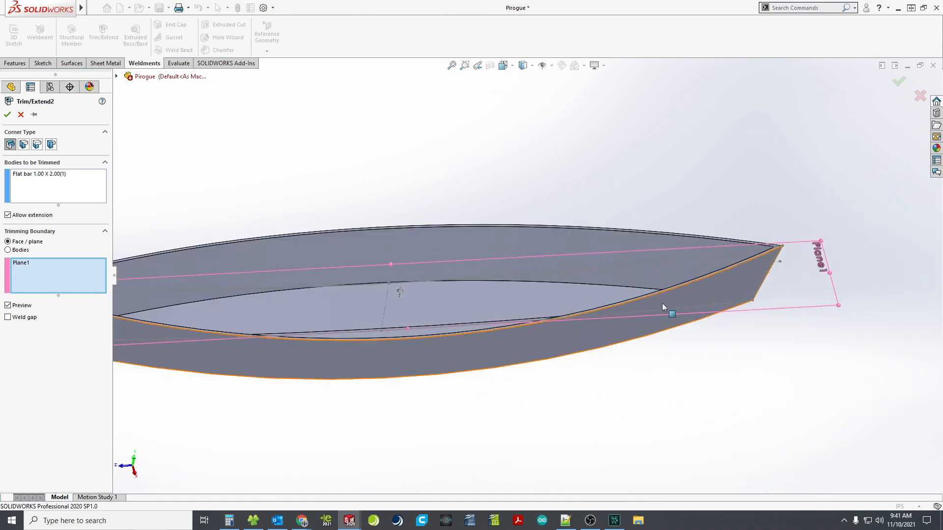
pyautogui.scroll(-5, 714, 292)
pyautogui.scroll(6, 297, 275)
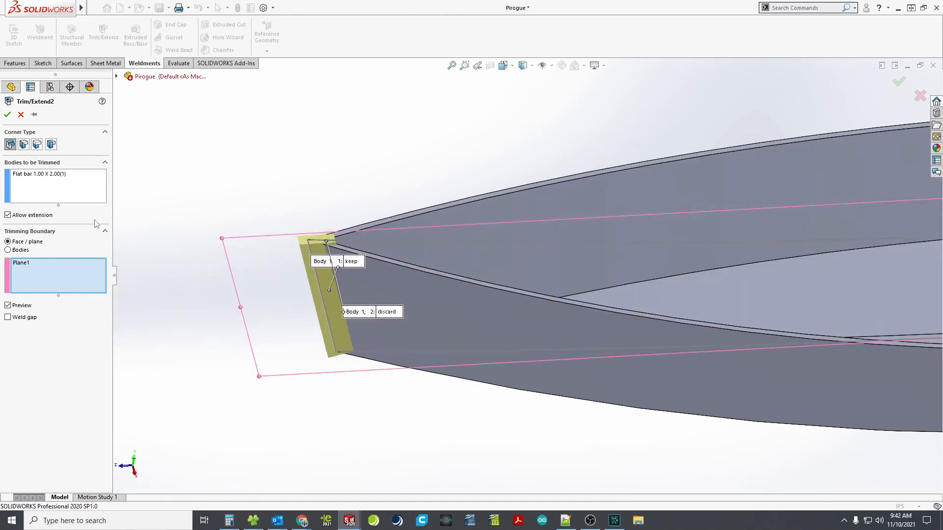
pyautogui.click(8, 114)
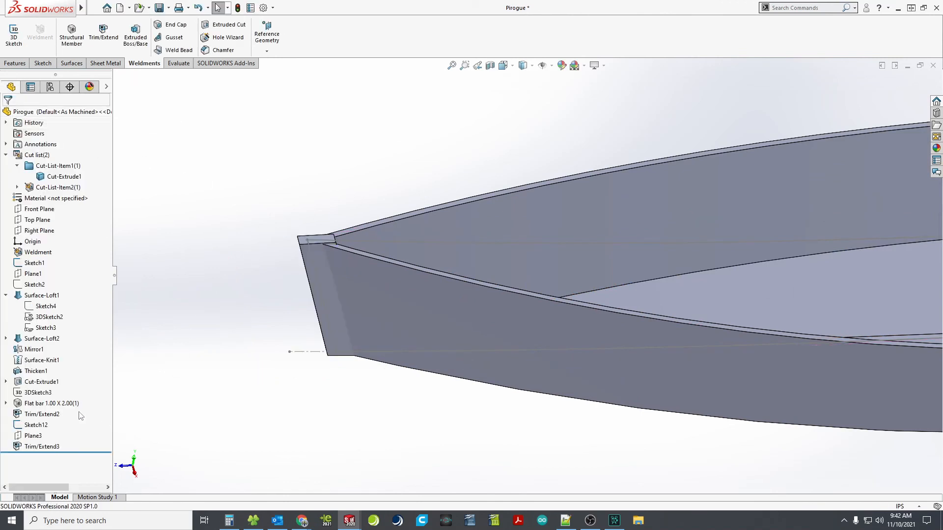
# Set up a fillet on the flat bar's top outer edge with a 1.00 in radius
pyautogui.moveTo(379, 386); pyautogui.dragTo(288, 257, button='middle')
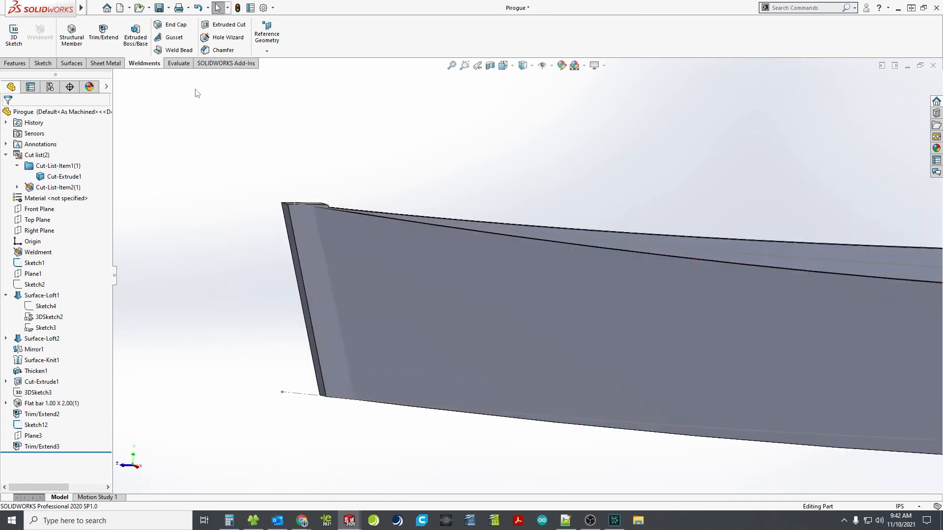
pyautogui.click(15, 63)
pyautogui.click(277, 24)
pyautogui.moveTo(322, 219); pyautogui.dragTo(346, 236, button='middle')
pyautogui.scroll(-6, 303, 208)
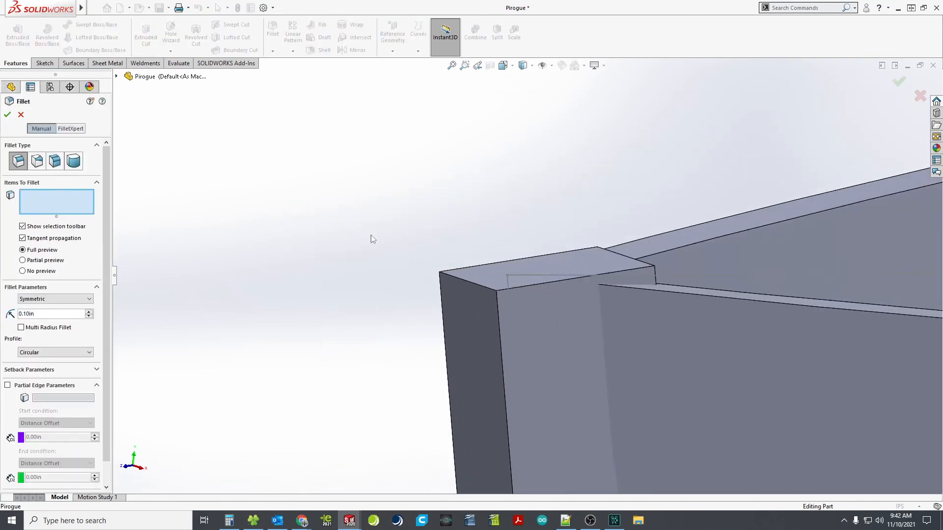
pyautogui.click(467, 286)
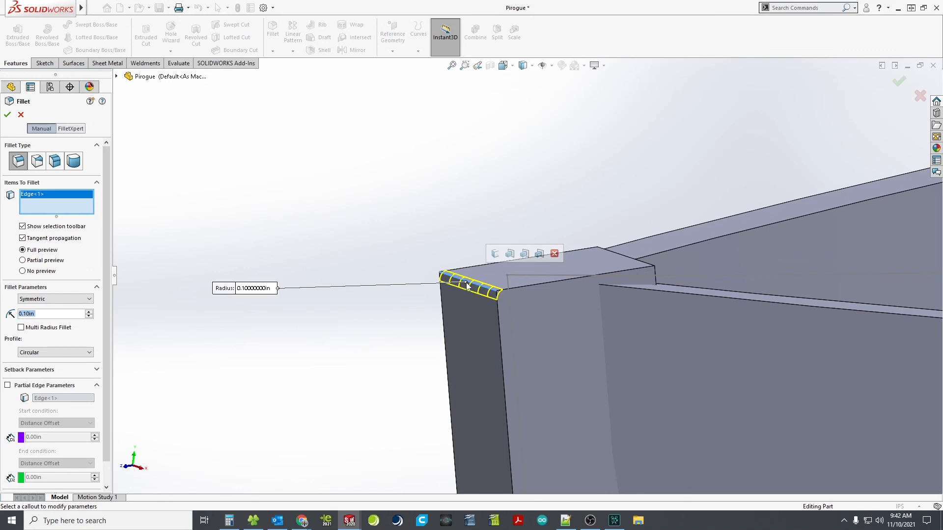
pyautogui.click(91, 311)
pyautogui.click(90, 310)
pyautogui.click(91, 311)
pyautogui.click(91, 311)
pyautogui.click(91, 311)
pyautogui.click(91, 310)
pyautogui.click(91, 310)
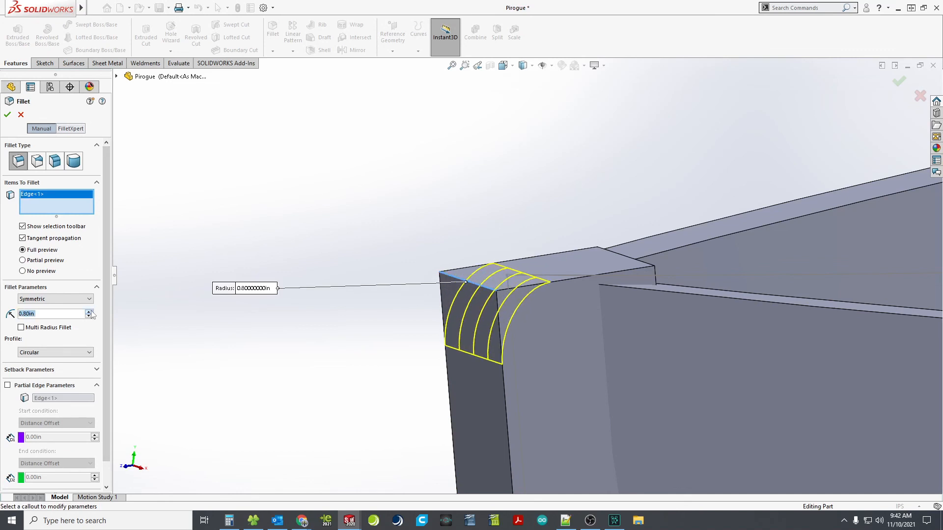
pyautogui.click(91, 312)
pyautogui.click(91, 311)
# Add the flat bar's bottom outer edge to the 1.00 in fillet and apply it
pyautogui.moveTo(442, 356); pyautogui.dragTo(486, 336, button='middle')
pyautogui.scroll(1, 501, 366)
pyautogui.scroll(-7, 562, 384)
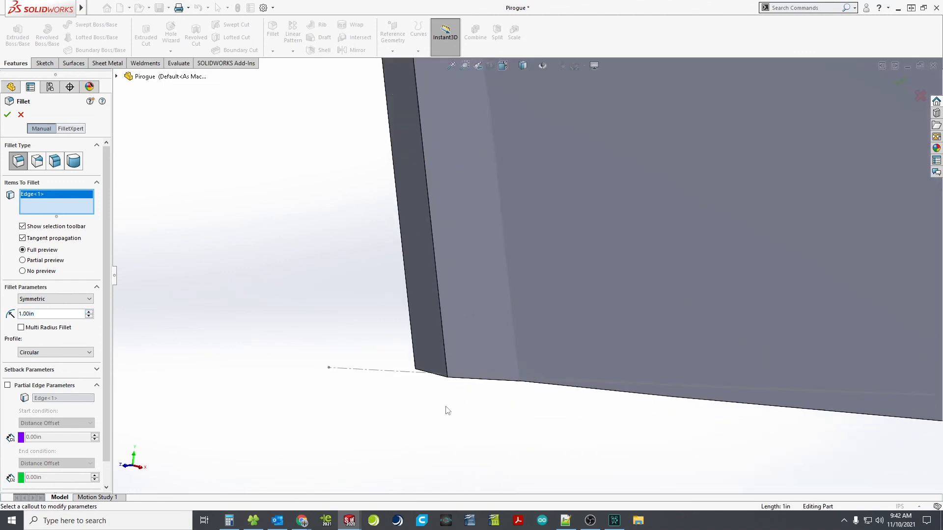
pyautogui.click(445, 384)
pyautogui.moveTo(444, 384); pyautogui.dragTo(400, 358, button='middle')
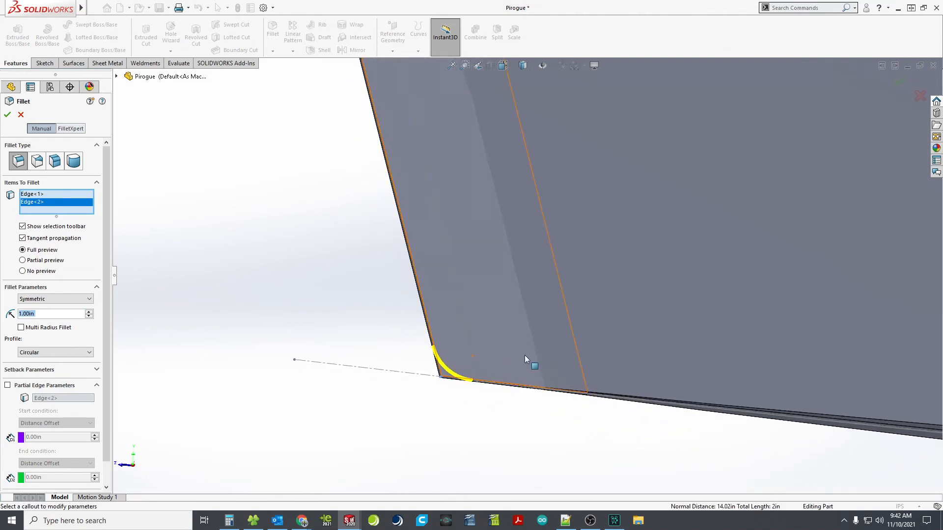
pyautogui.moveTo(517, 328)
pyautogui.mouseDown(button='middle')
pyautogui.moveTo(501, 278)
pyautogui.moveTo(502, 320)
pyautogui.mouseUp(button='middle')
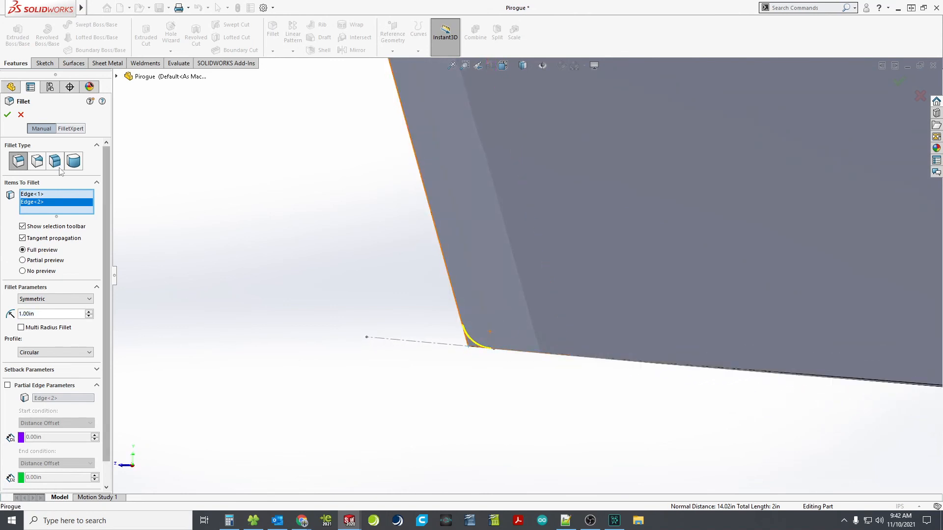
pyautogui.scroll(4, 512, 223)
pyautogui.moveTo(512, 222); pyautogui.dragTo(479, 244, button='middle')
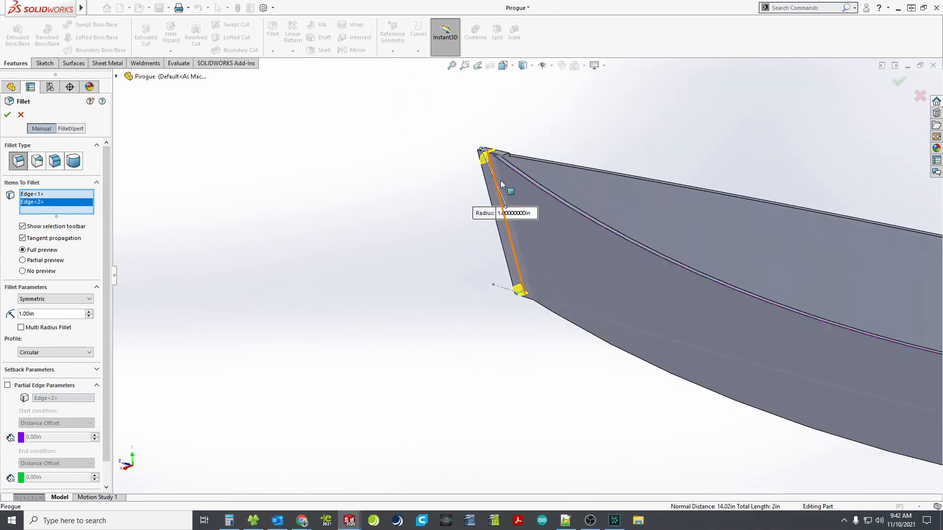
pyautogui.scroll(-5, 515, 156)
pyautogui.scroll(-5, 534, 186)
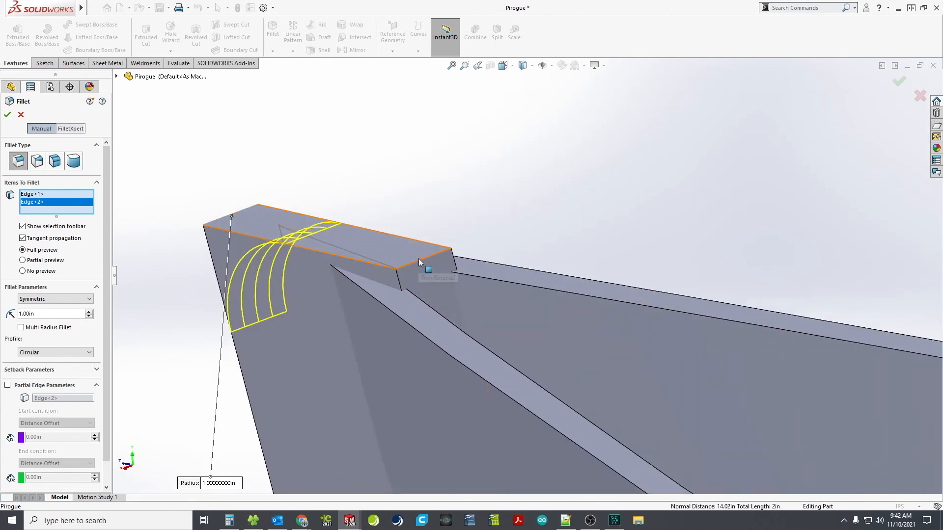
pyautogui.click(6, 115)
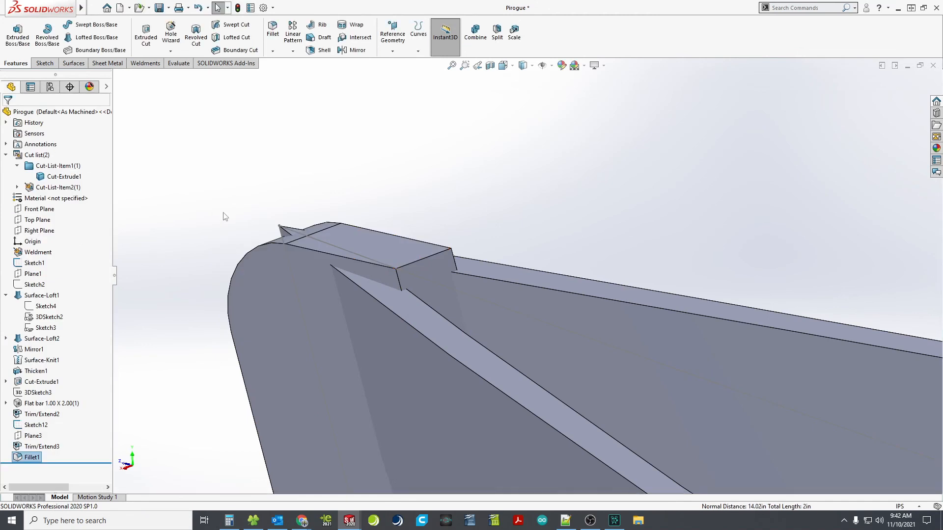
# Round the flat bar's top inner edge with a 0.30 in fillet
pyautogui.moveTo(265, 245); pyautogui.dragTo(335, 268, button='middle')
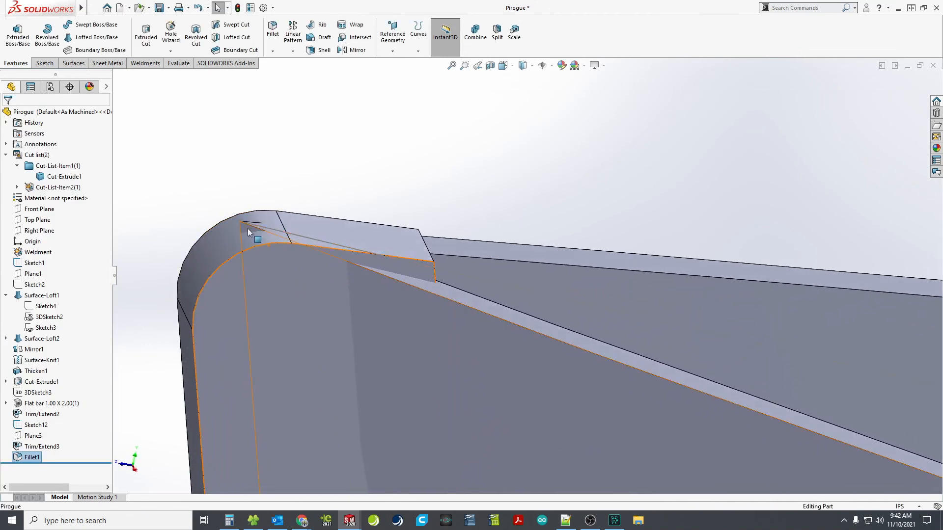
pyautogui.moveTo(248, 229); pyautogui.dragTo(261, 259, button='middle')
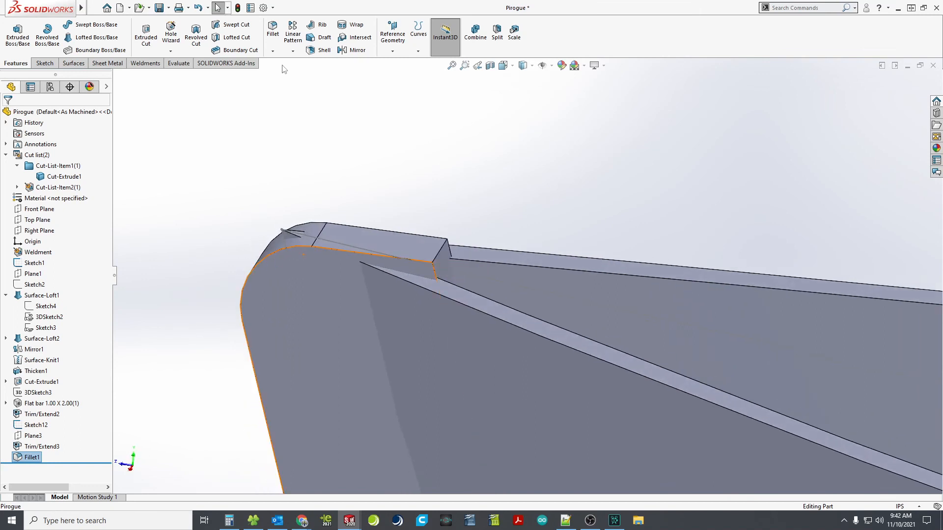
pyautogui.click(272, 29)
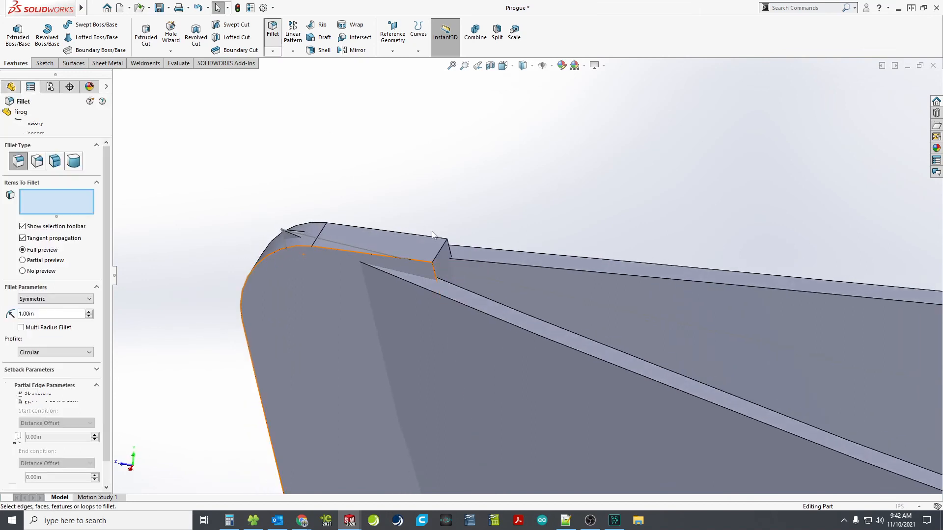
pyautogui.click(437, 255)
pyautogui.click(89, 317)
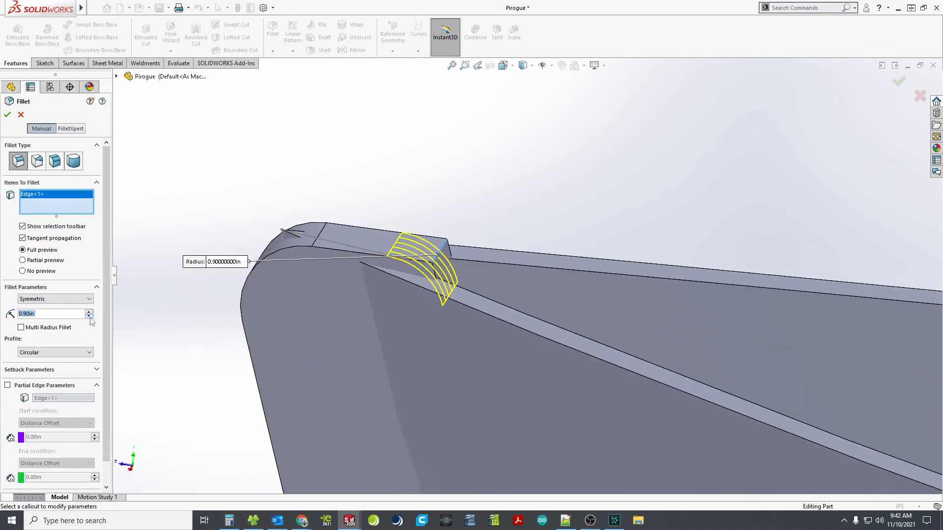
pyautogui.click(89, 317)
pyautogui.click(89, 317)
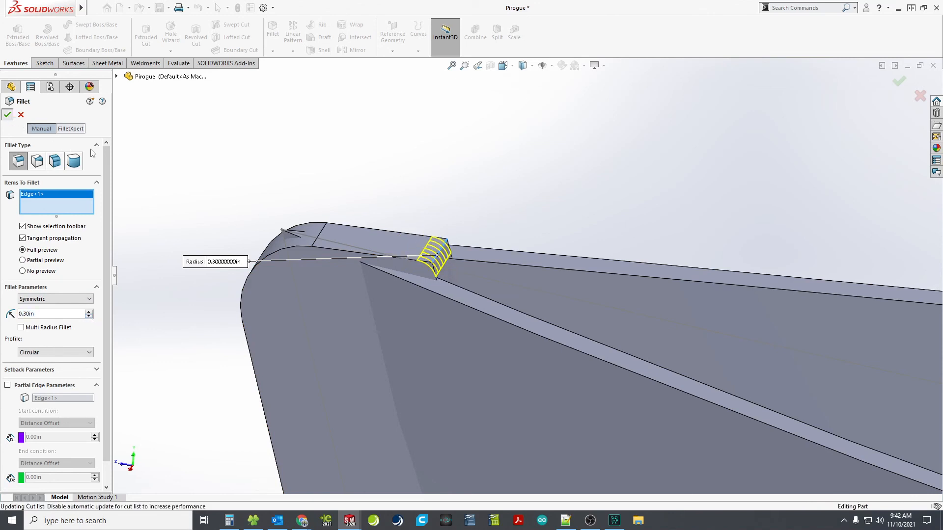
pyautogui.click(7, 114)
pyautogui.moveTo(346, 194); pyautogui.dragTo(423, 299, button='middle')
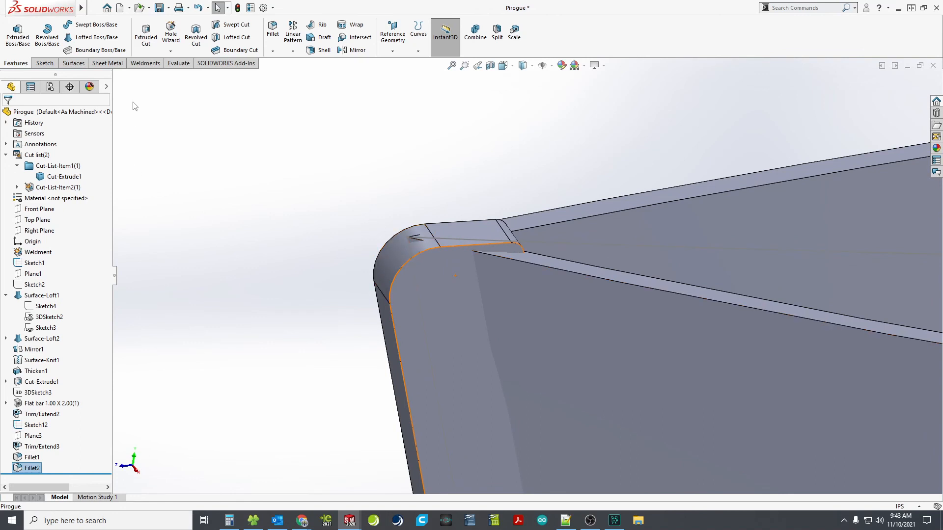
# Copy the flat bar's large rounded top face as a surface with a 0.00 in offset
pyautogui.click(72, 63)
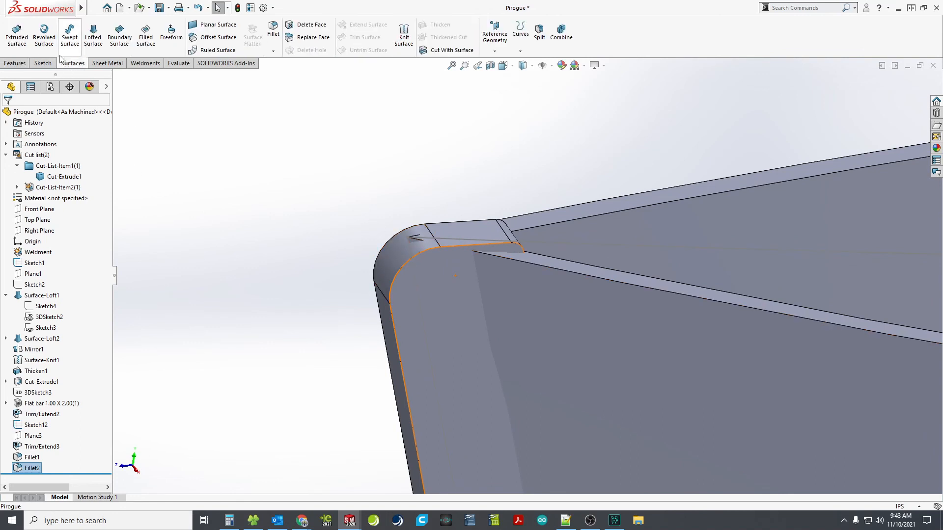
pyautogui.click(218, 37)
pyautogui.moveTo(299, 197); pyautogui.dragTo(335, 188, button='middle')
pyautogui.scroll(-2, 436, 249)
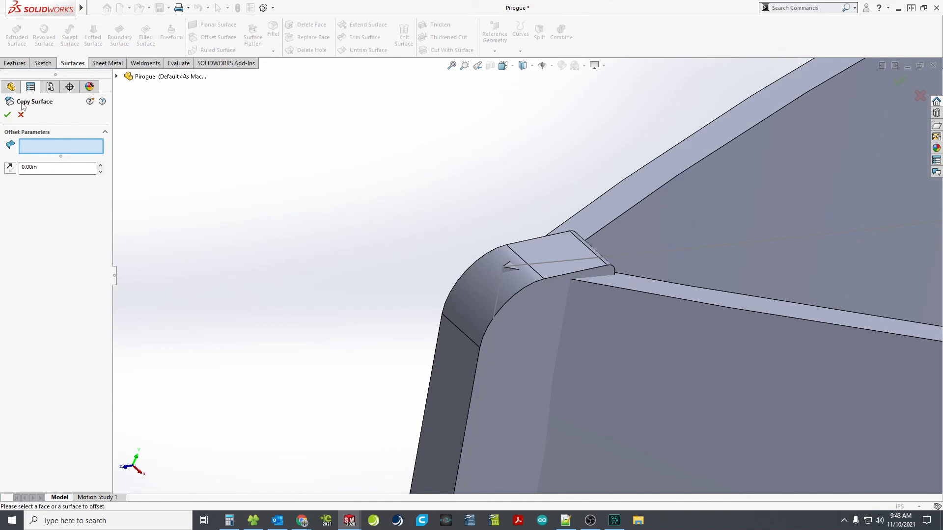
pyautogui.click(480, 293)
pyautogui.click(7, 114)
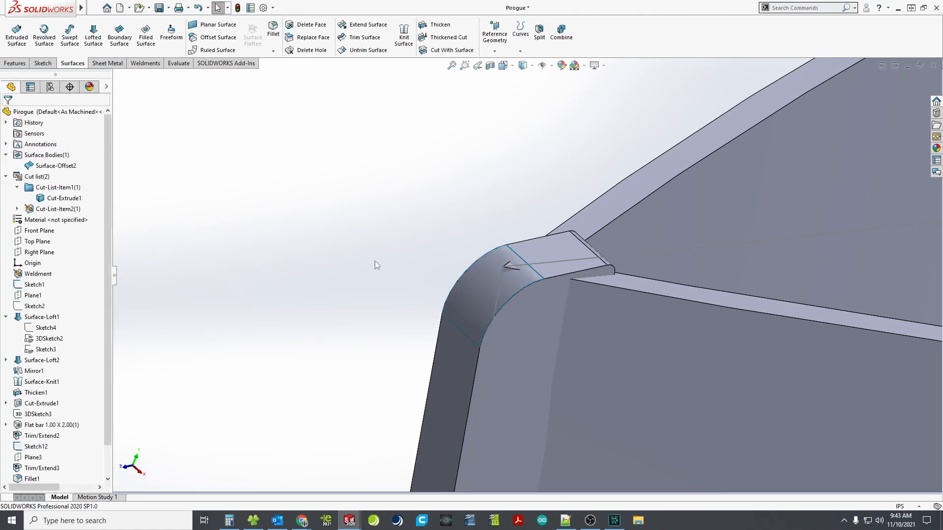
pyautogui.scroll(-2, 474, 278)
pyautogui.scroll(-1, 86, 445)
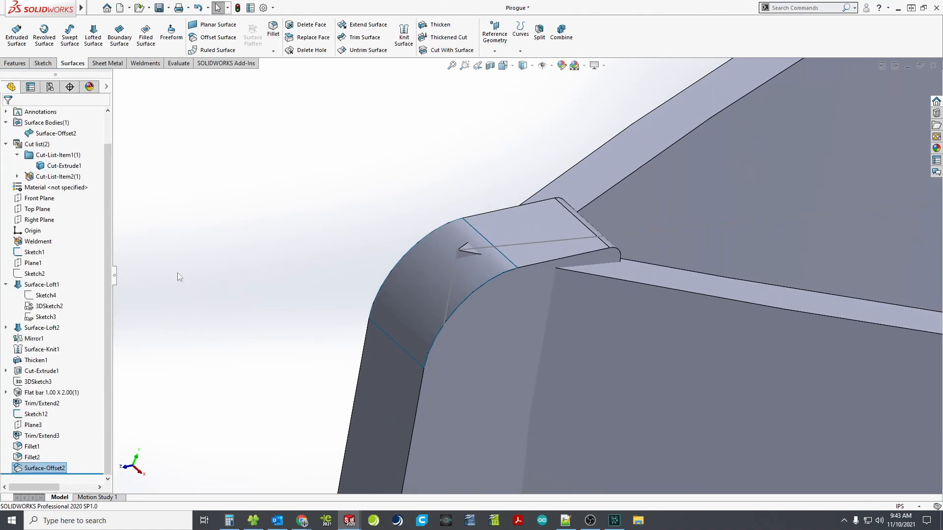
# Cut only the hull body with the copied rounded surface, flipping the cut direction and leaving the flat bar out of the scope
pyautogui.click(444, 51)
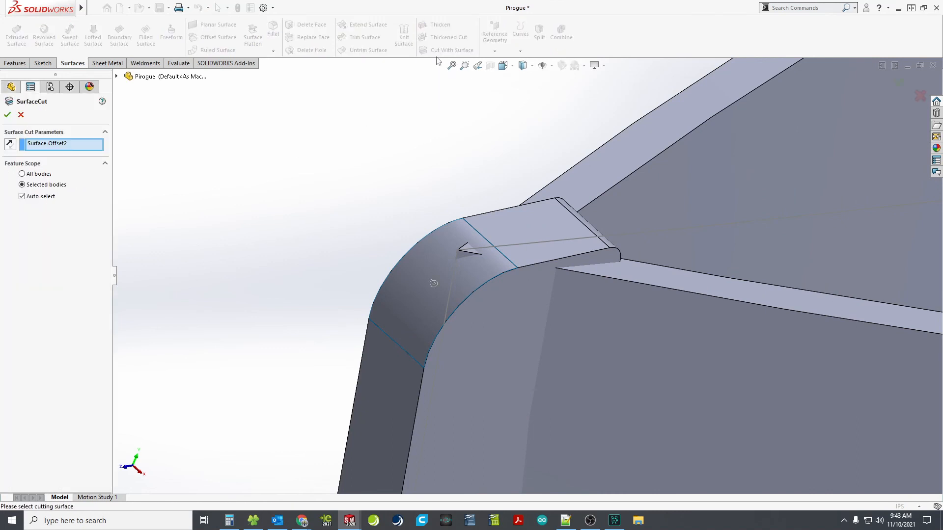
pyautogui.click(22, 197)
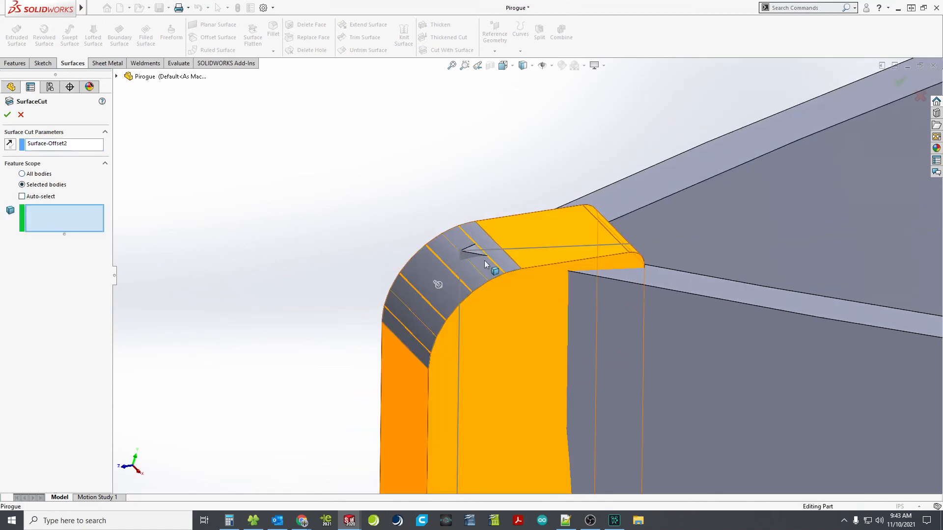
pyautogui.click(723, 324)
pyautogui.click(722, 324)
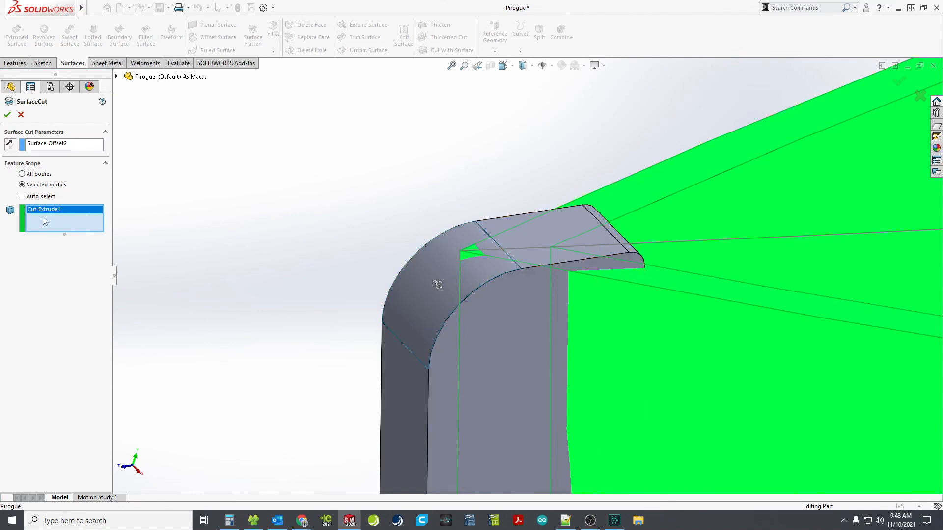
pyautogui.moveTo(350, 328); pyautogui.dragTo(444, 300, button='middle')
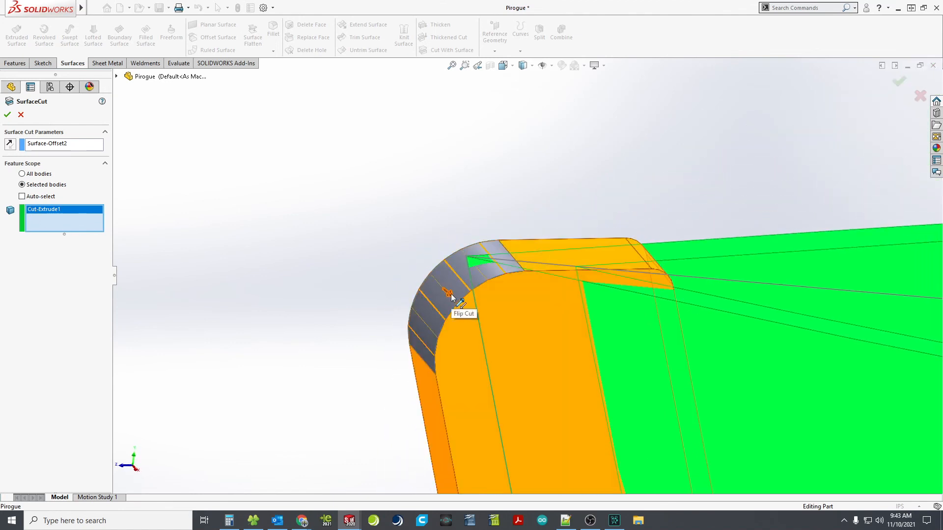
pyautogui.click(451, 294)
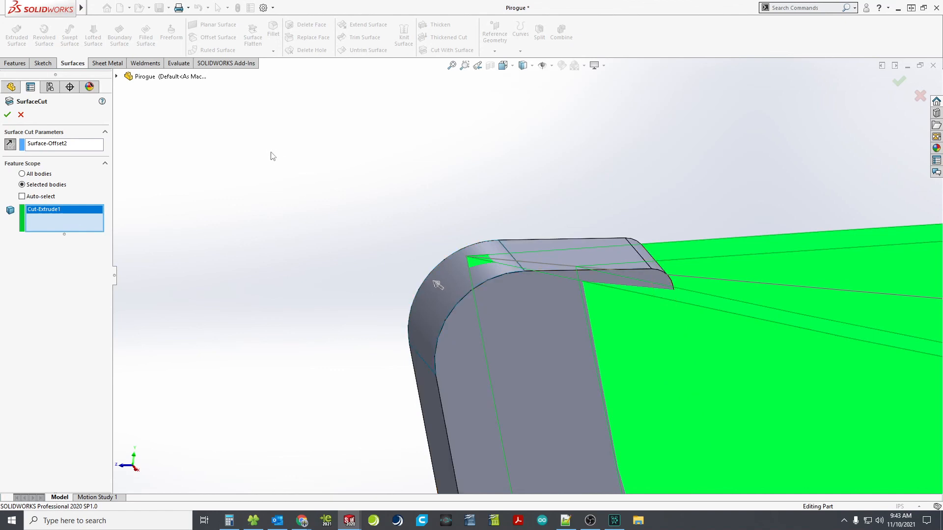
pyautogui.click(7, 114)
pyautogui.click(308, 212)
# Inspect the hull tip at the flat bar's rounded top corner and save the part
pyautogui.scroll(1, 456, 281)
pyautogui.moveTo(456, 281); pyautogui.dragTo(518, 272, button='middle')
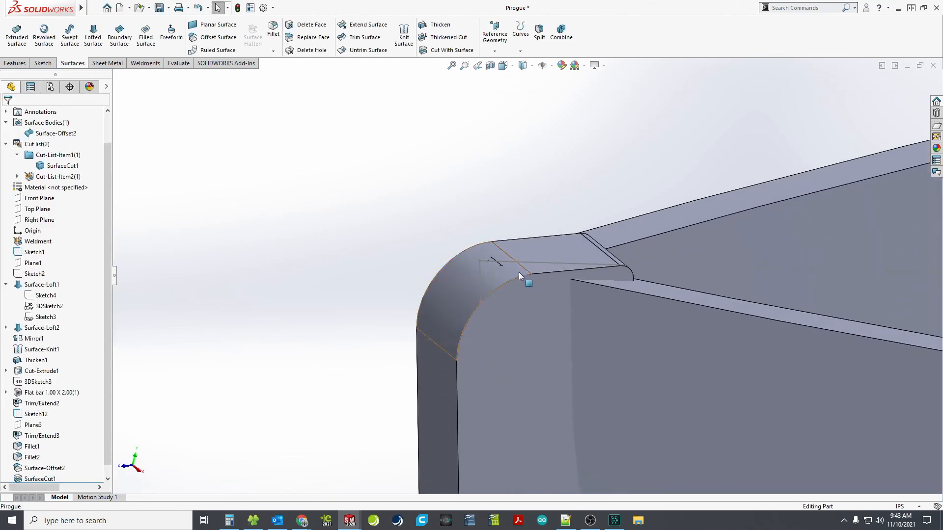
pyautogui.scroll(-4, 519, 272)
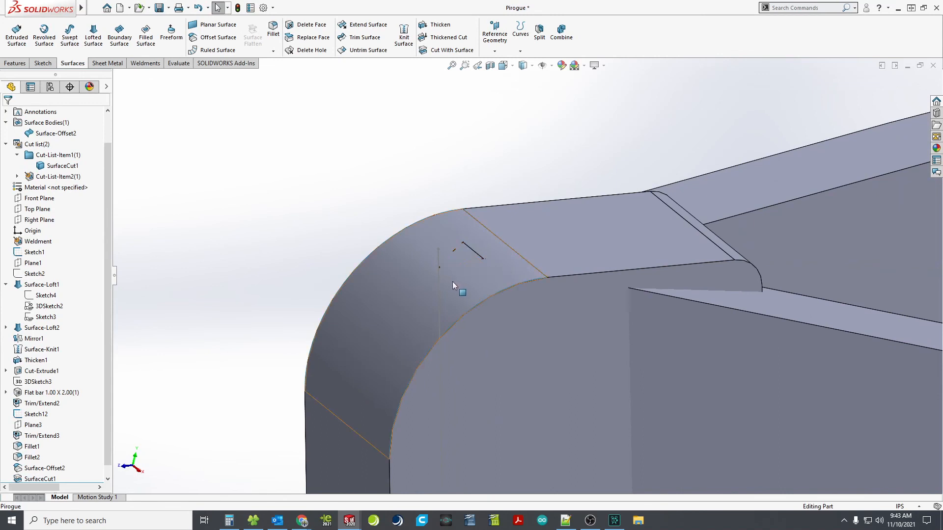
pyautogui.click(485, 268)
pyautogui.scroll(8, 552, 290)
pyautogui.scroll(1, 595, 340)
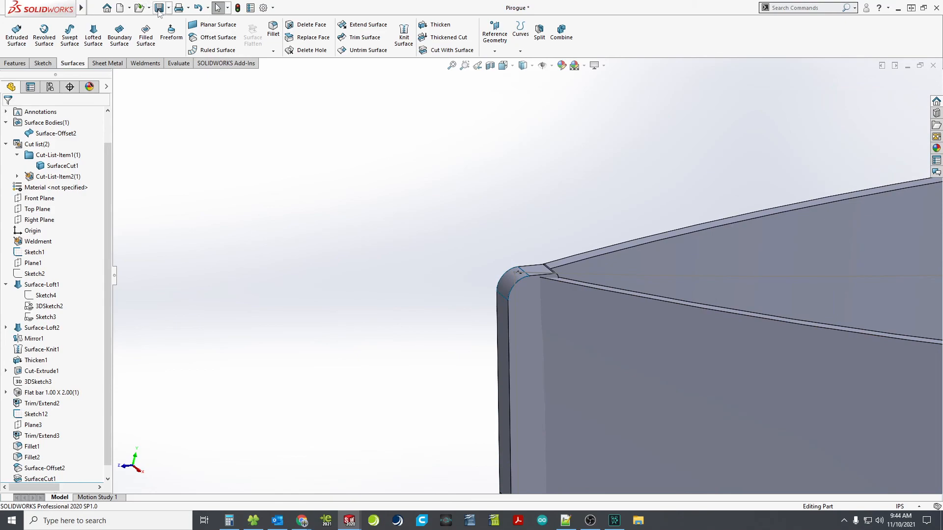
# Start an extruded cut with a sketch on the Right Plane, viewing the hull tip squarely from the right side
pyautogui.scroll(6, 528, 276)
pyautogui.moveTo(557, 305); pyautogui.dragTo(532, 279, button='middle')
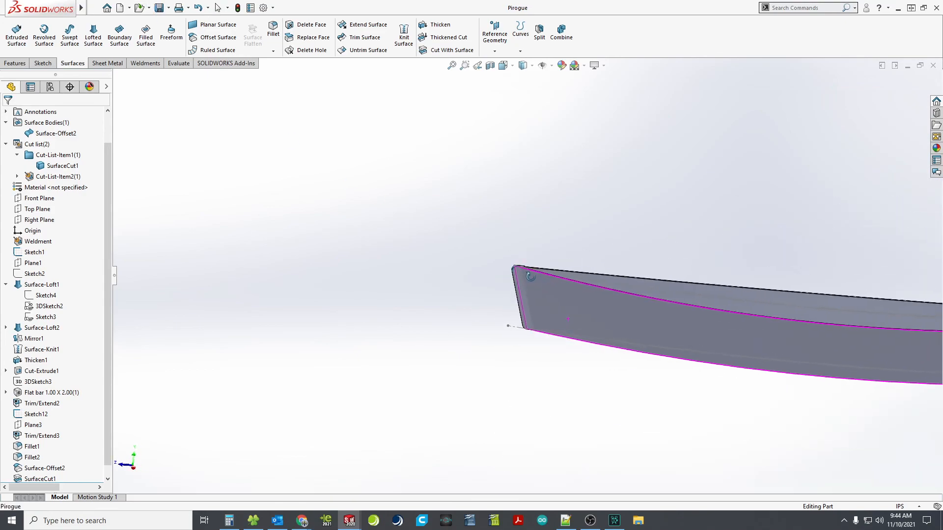
pyautogui.scroll(-3, 531, 279)
pyautogui.click(523, 65)
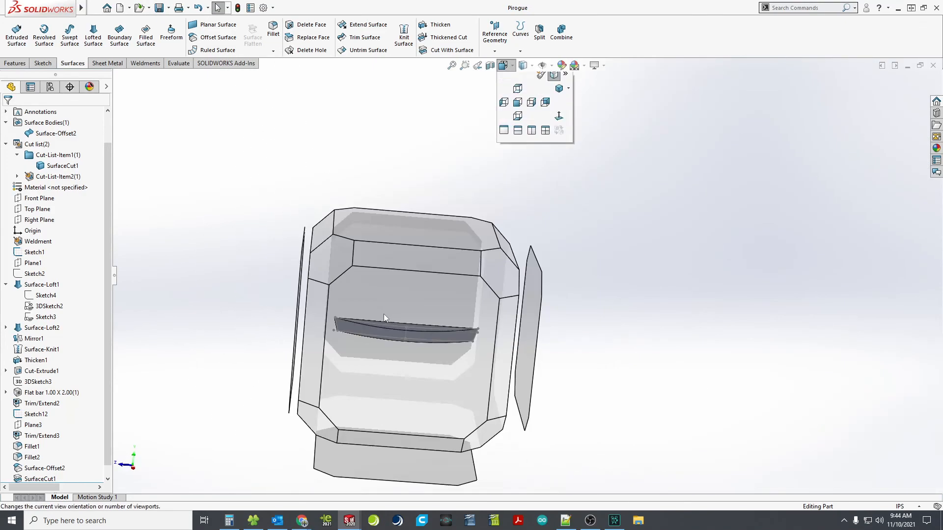
pyautogui.click(384, 313)
pyautogui.scroll(-5, 411, 258)
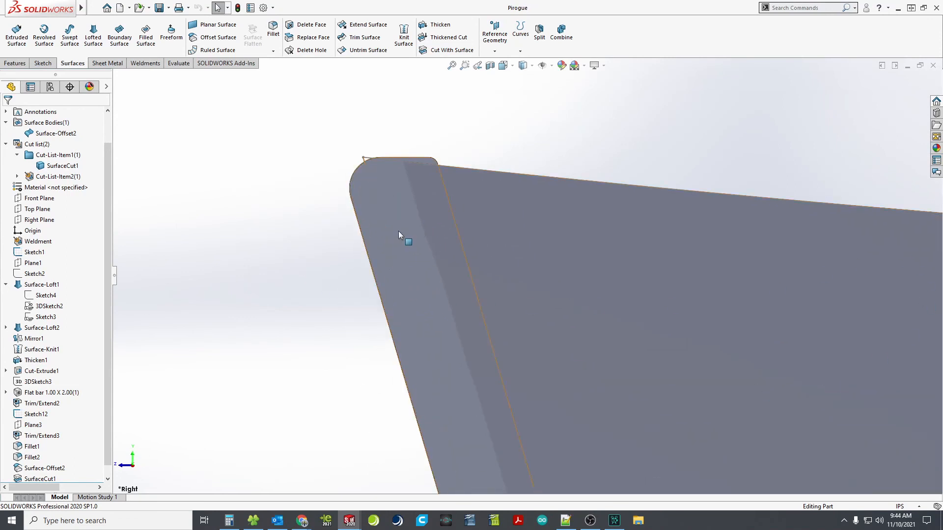
pyautogui.scroll(-1, 368, 199)
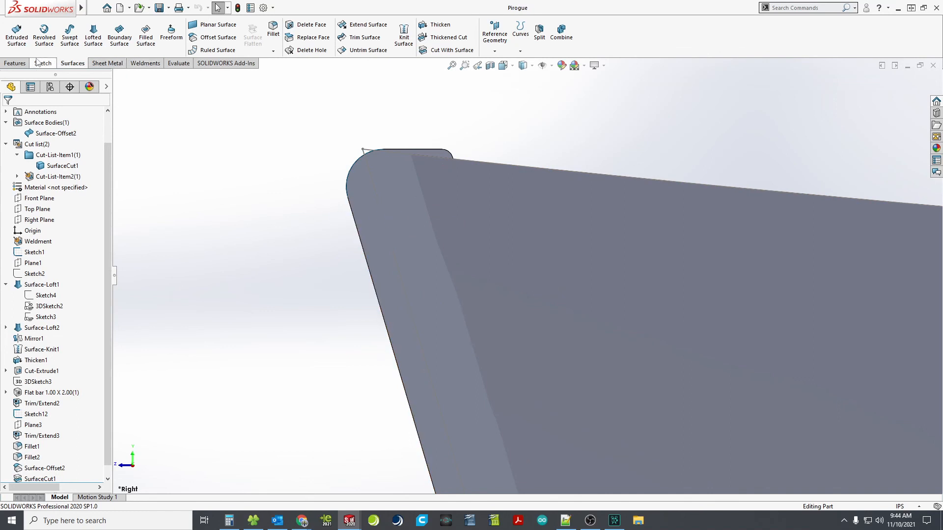
pyautogui.click(18, 63)
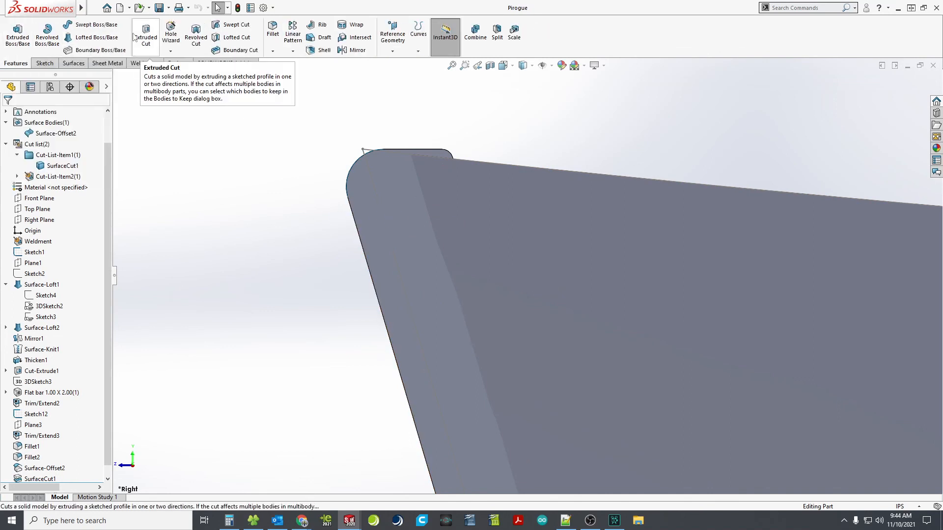
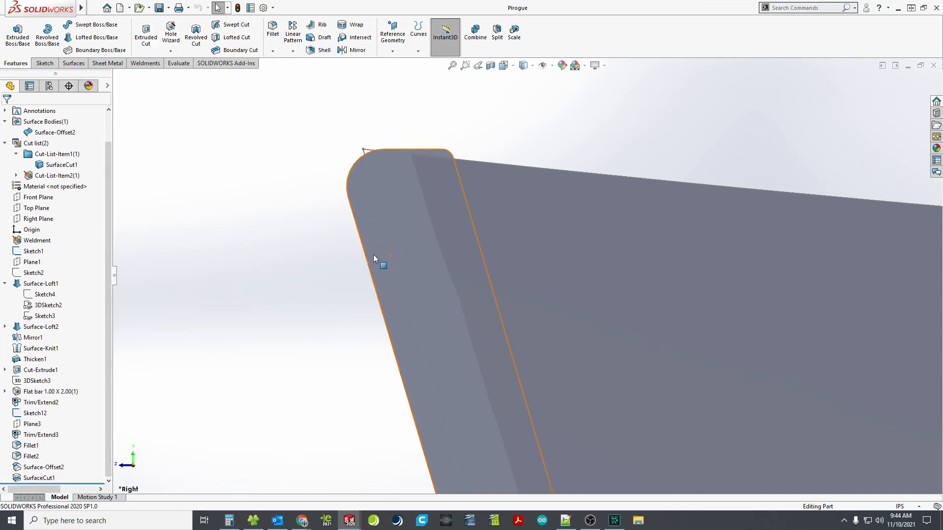
pyautogui.click(47, 219)
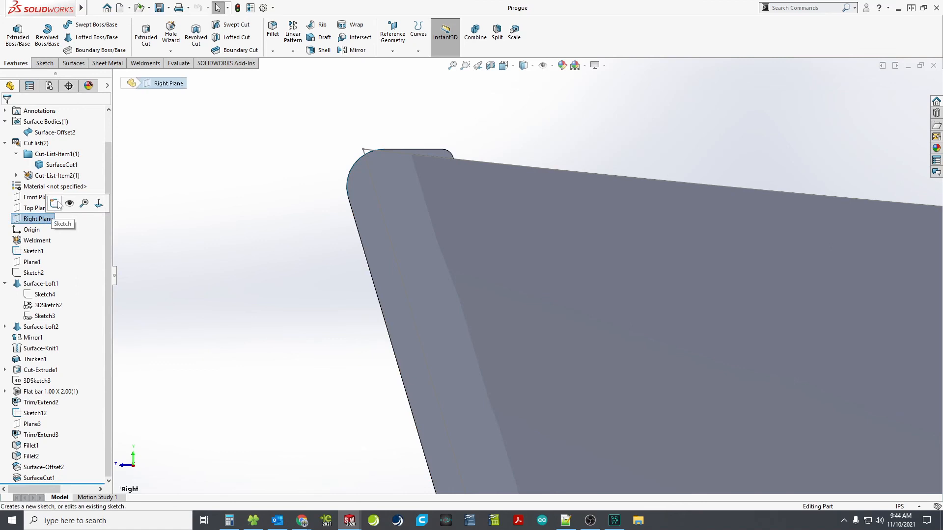
pyautogui.click(145, 34)
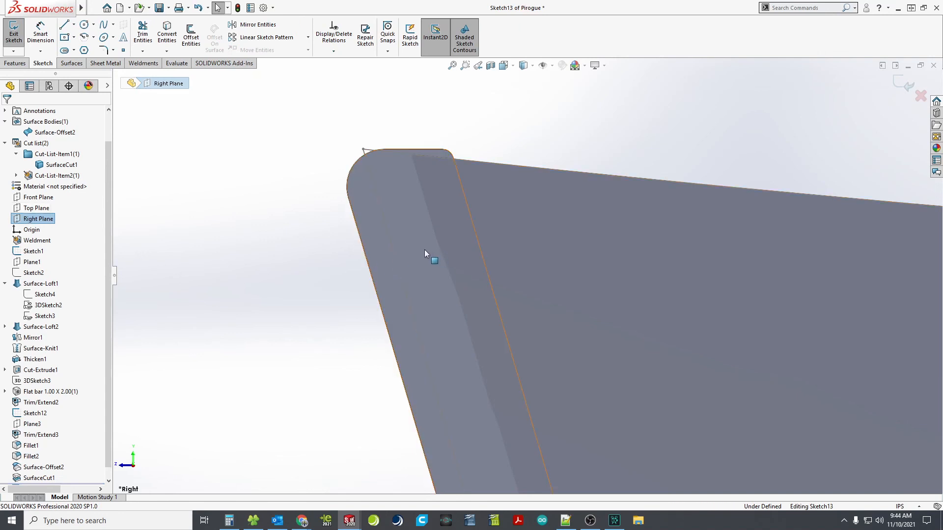
# Draw a circle about 0.68 in in diameter on the sloping sketch line near the flat bar's top and check its centre's relation to that line
pyautogui.scroll(-1, 393, 228)
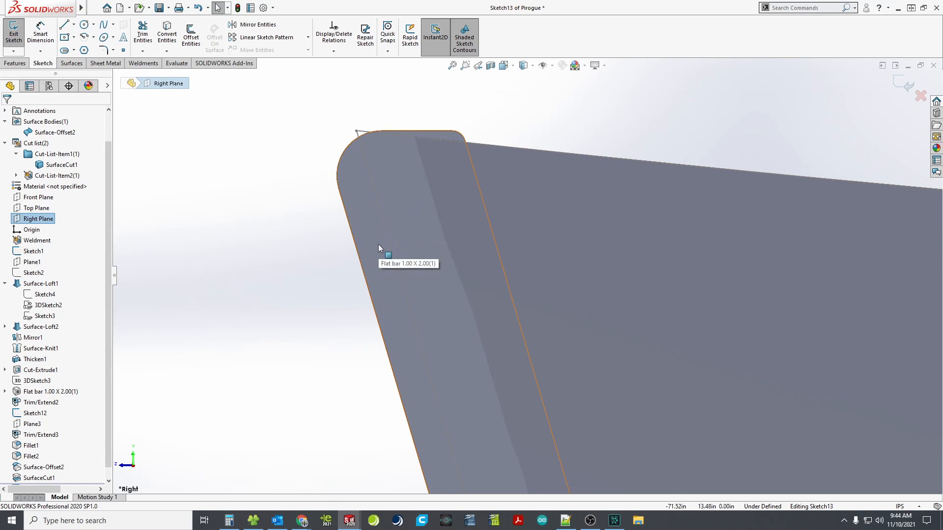
pyautogui.click(85, 26)
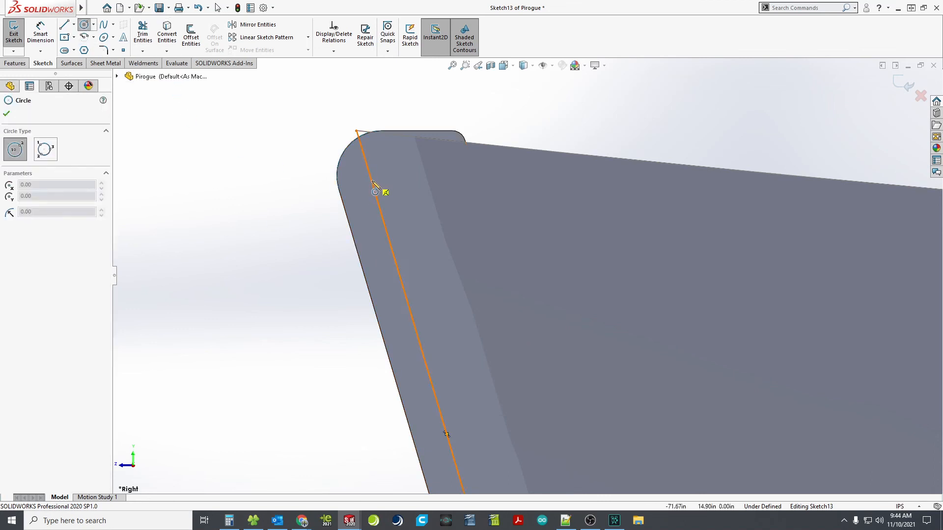
pyautogui.moveTo(373, 189); pyautogui.dragTo(399, 206)
pyautogui.press('Escape')
pyautogui.scroll(-4, 305, 230)
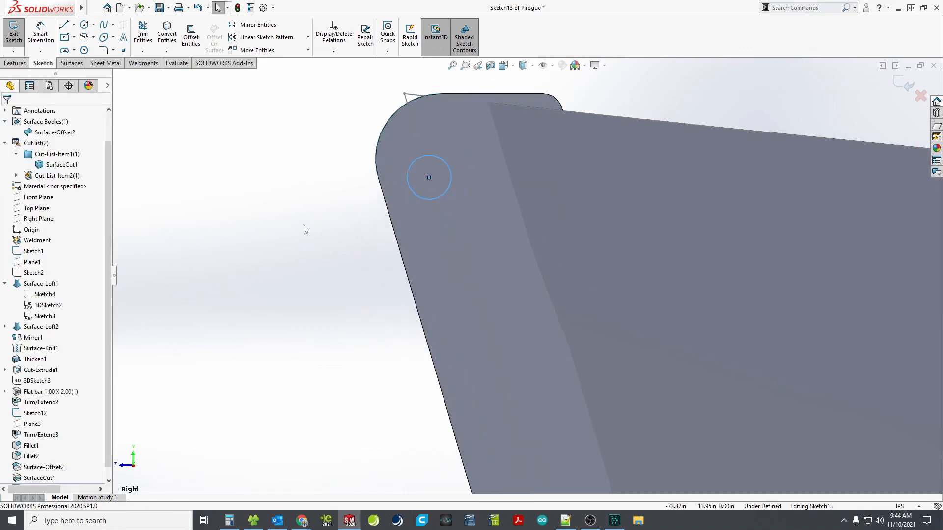
pyautogui.click(393, 241)
pyautogui.click(528, 225)
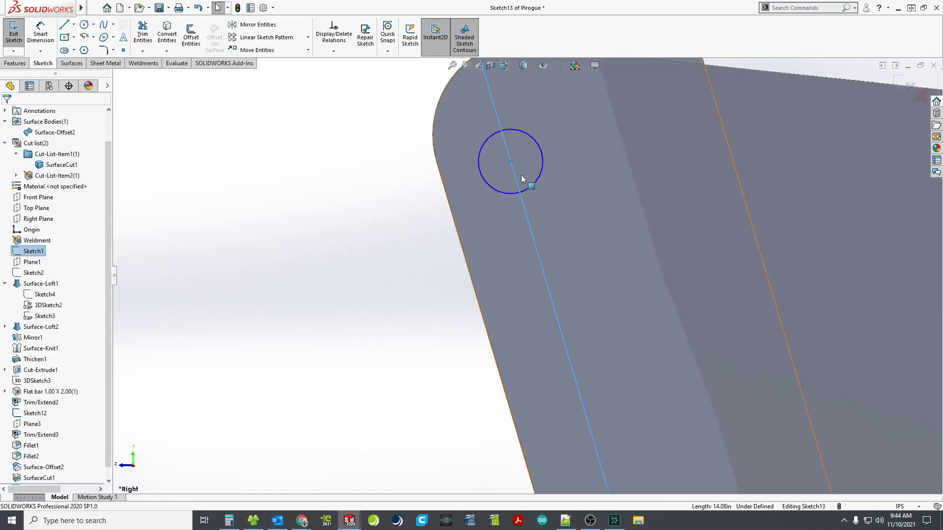
pyautogui.keyDown('ctrl'); pyautogui.click(511, 162); pyautogui.keyUp('ctrl')
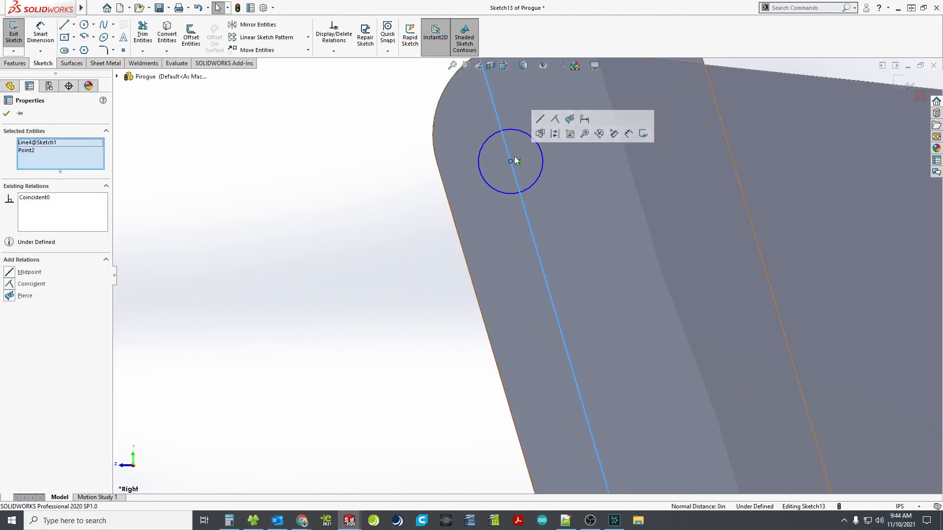
pyautogui.click(326, 175)
pyautogui.scroll(2, 303, 159)
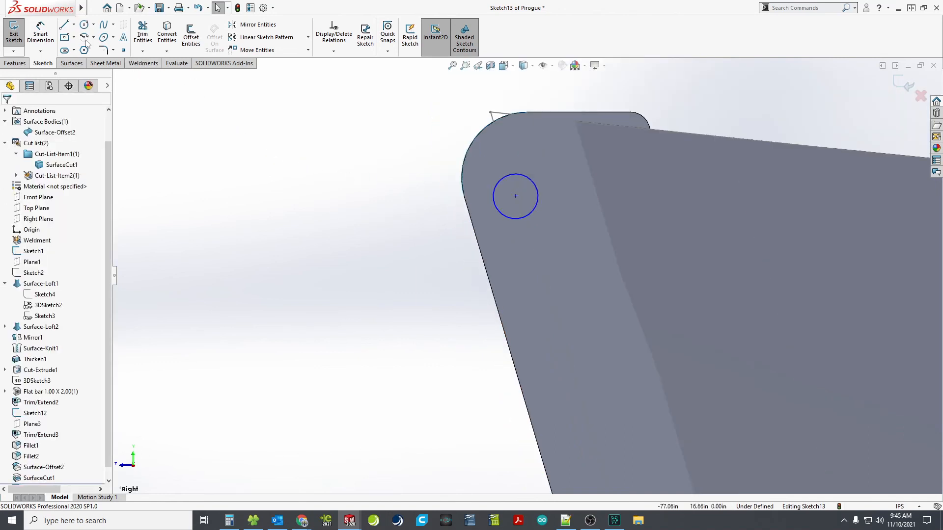
# Dimension the circle's centre 2 in from the upper endpoint of the sloping sketch line
pyautogui.click(41, 34)
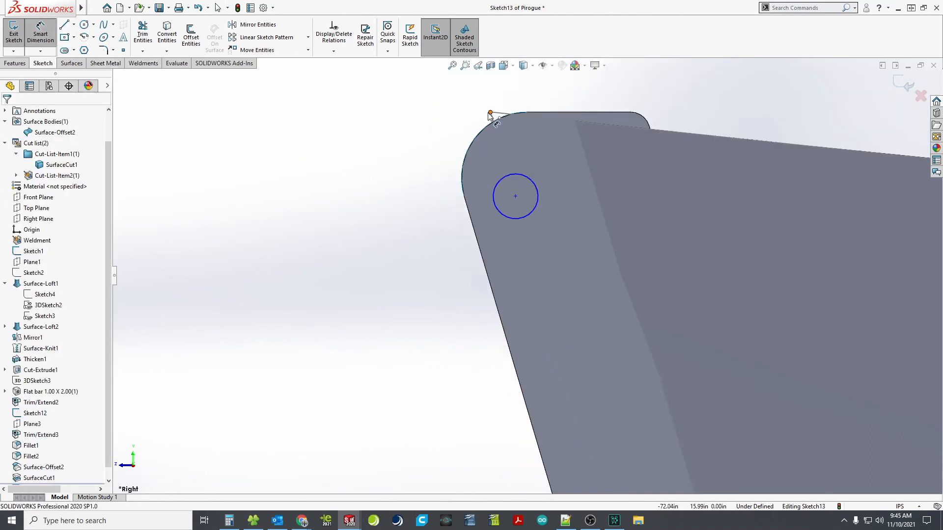
pyautogui.click(490, 113)
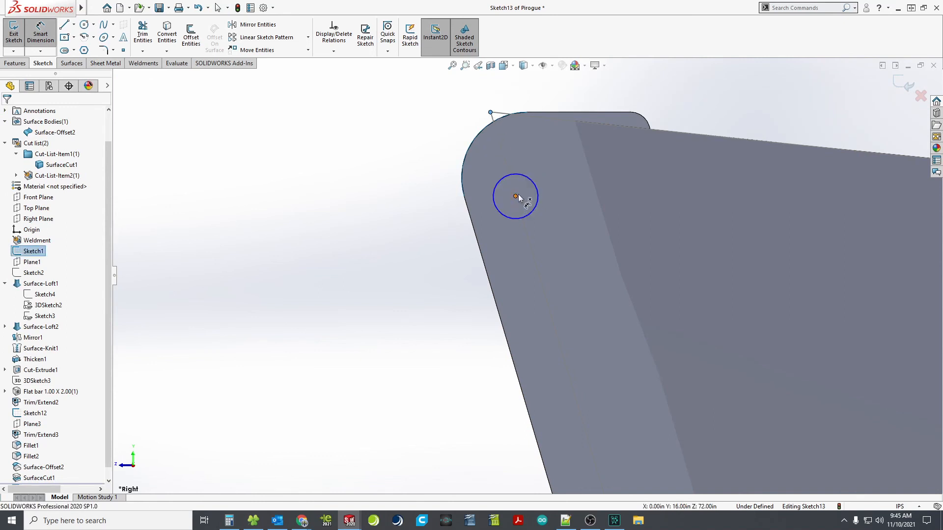
pyautogui.click(515, 196)
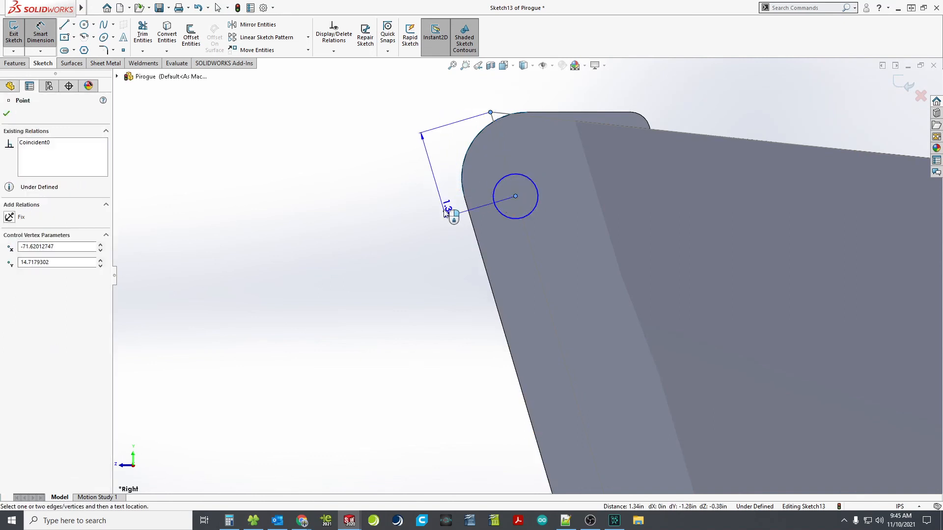
pyautogui.click(445, 211)
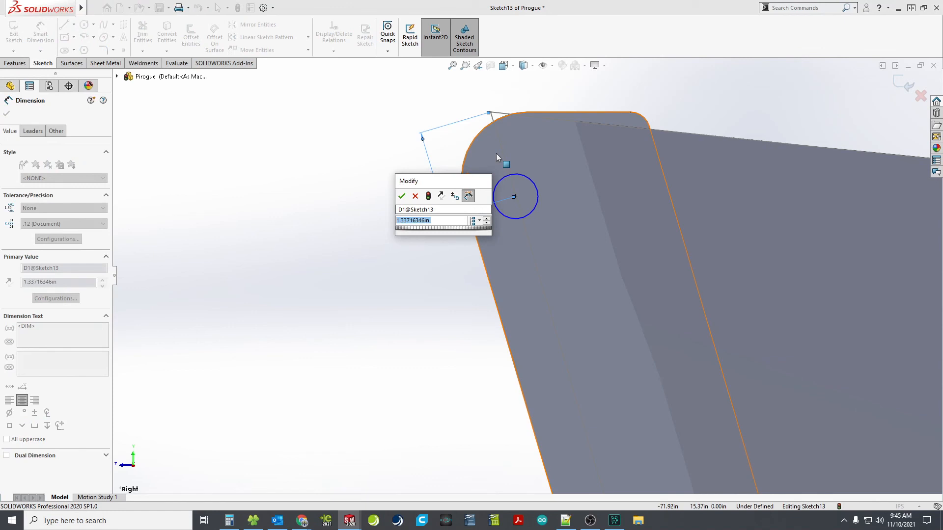
pyautogui.write('2')
pyautogui.press('Return')
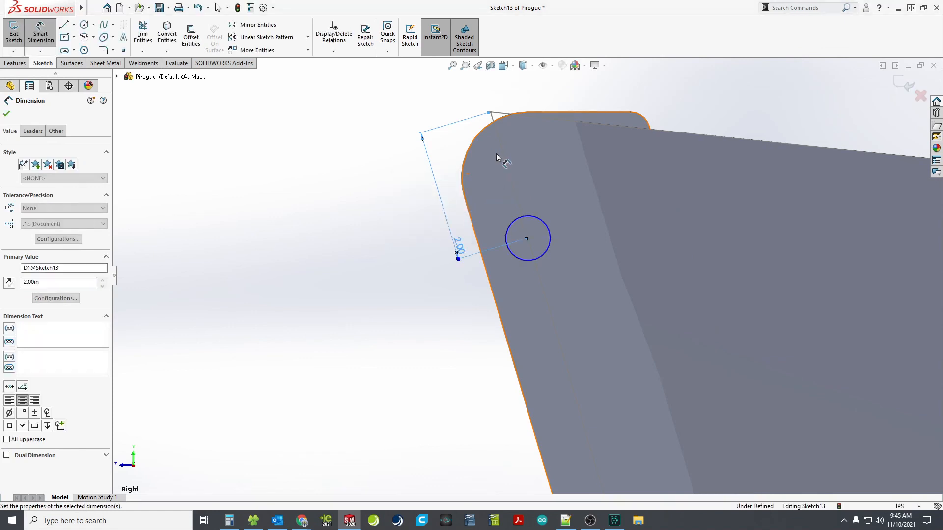
# Dimension the circle's diameter as 0.75 in
pyautogui.click(506, 233)
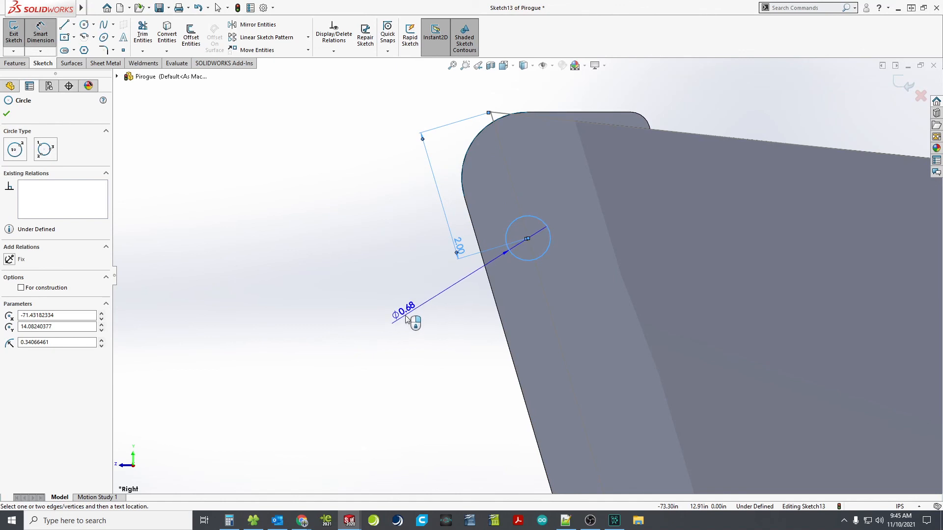
pyautogui.click(412, 325)
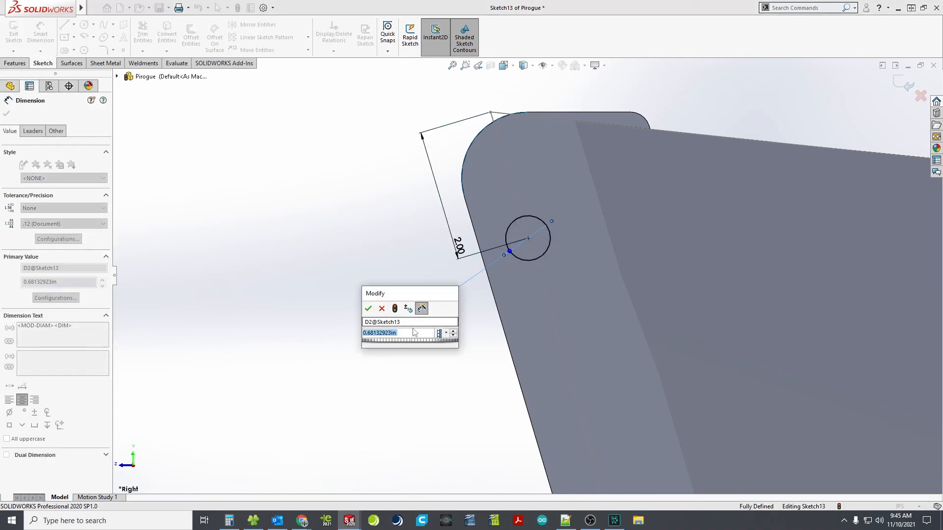
pyautogui.write('.75')
pyautogui.press('Return')
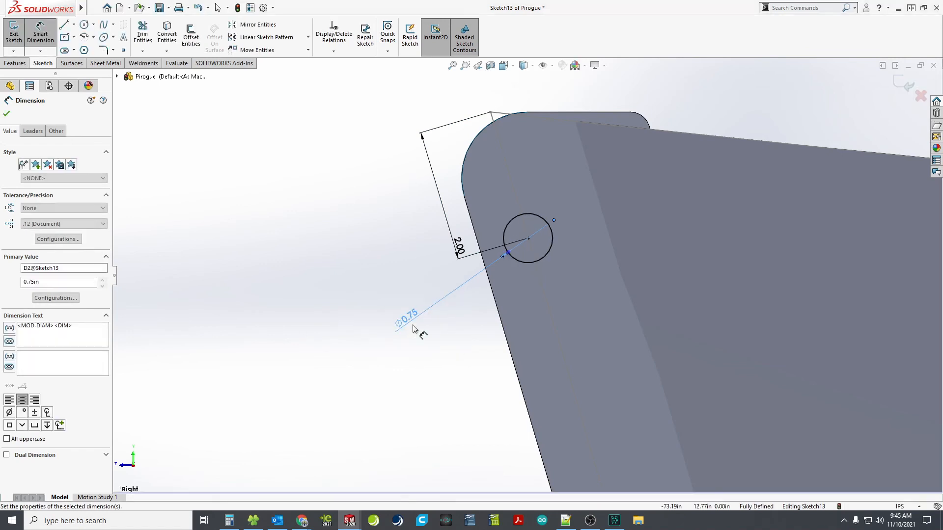
pyautogui.press('Escape')
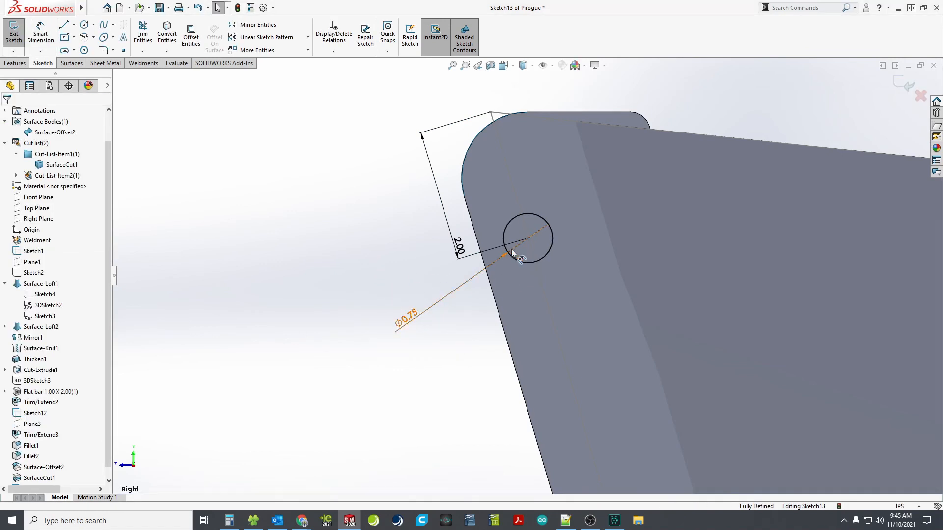
# Delete the coincident relation on the circle's centre and move the circle off the sloping line toward the hull interior
pyautogui.rightClick(529, 238)
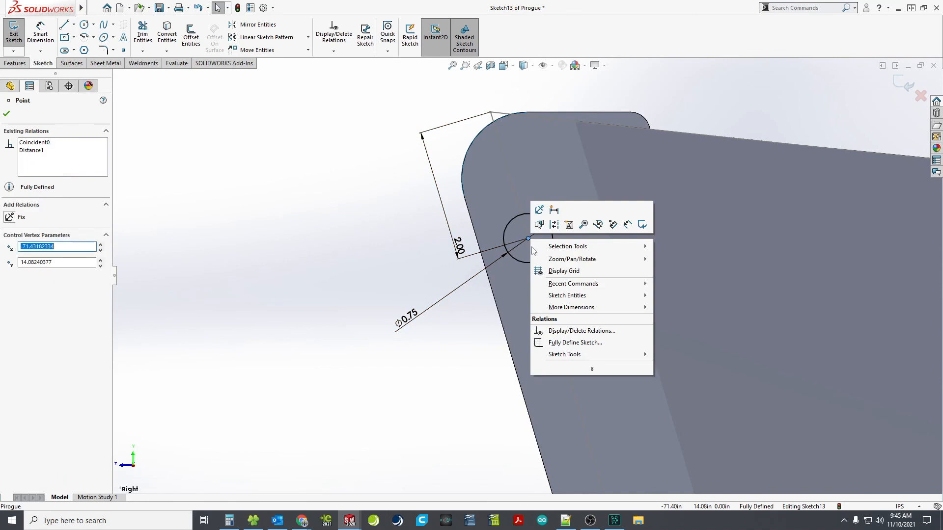
pyautogui.click(49, 142)
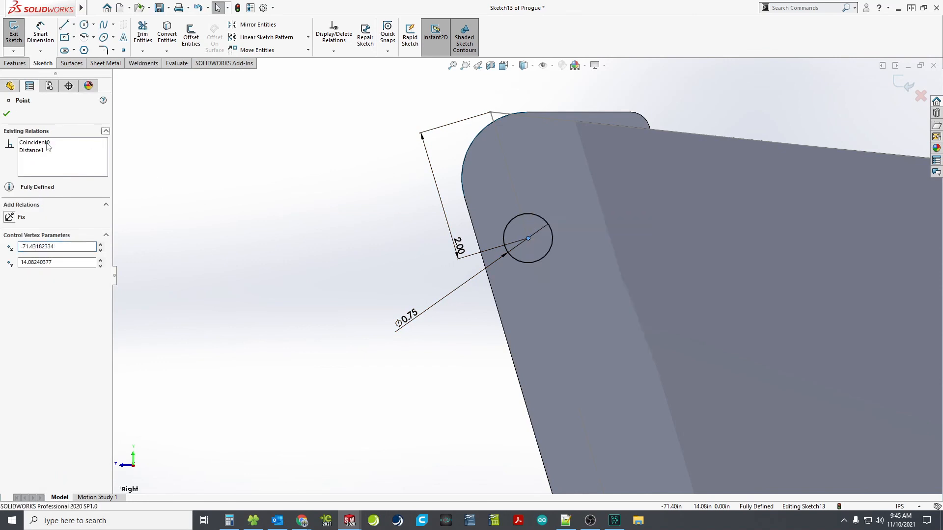
pyautogui.rightClick(54, 142)
pyautogui.click(69, 159)
pyautogui.click(432, 275)
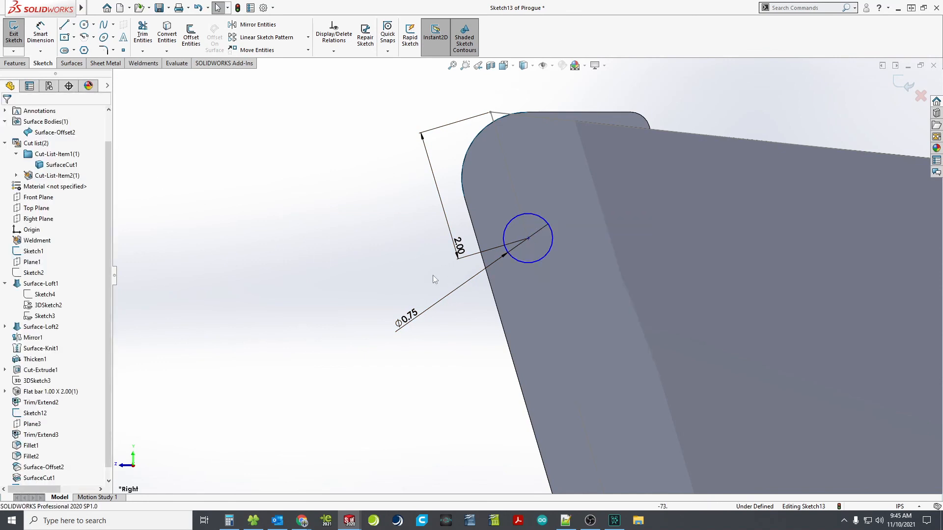
pyautogui.moveTo(528, 239); pyautogui.dragTo(551, 228)
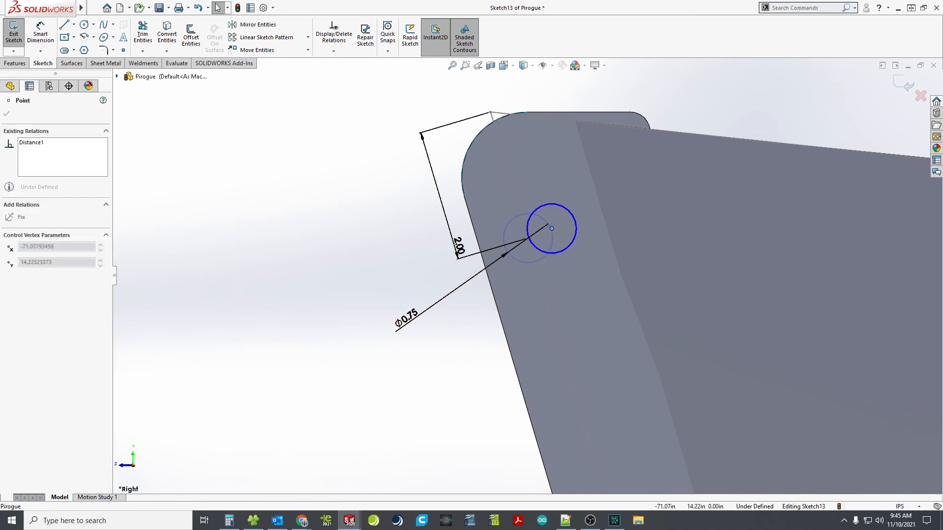
# Dimension the circle's centre 0.25 in from the sloping sketch line
pyautogui.click(40, 32)
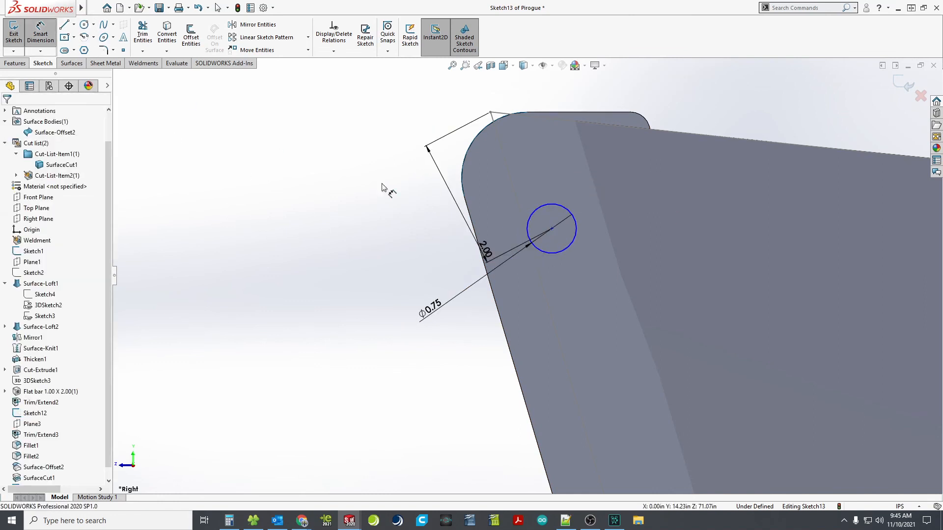
pyautogui.click(552, 228)
pyautogui.click(535, 264)
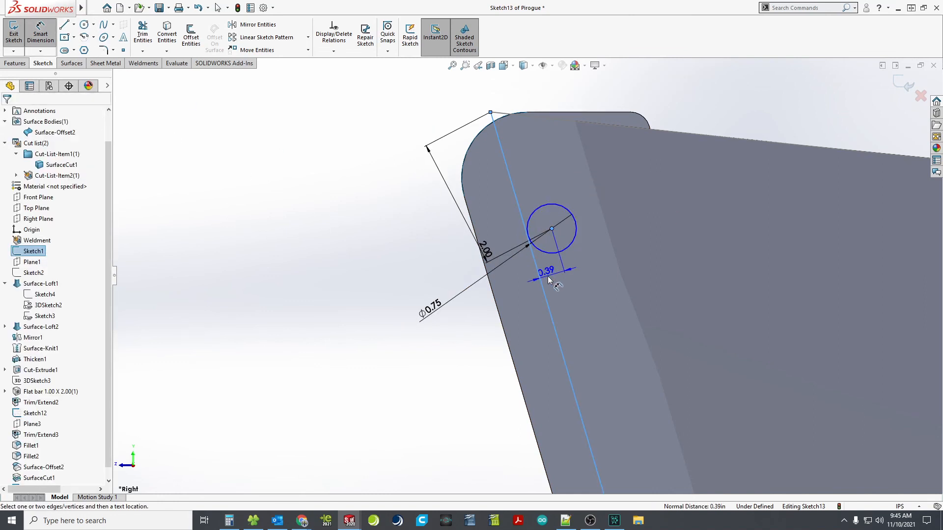
pyautogui.click(552, 282)
pyautogui.write('0.25')
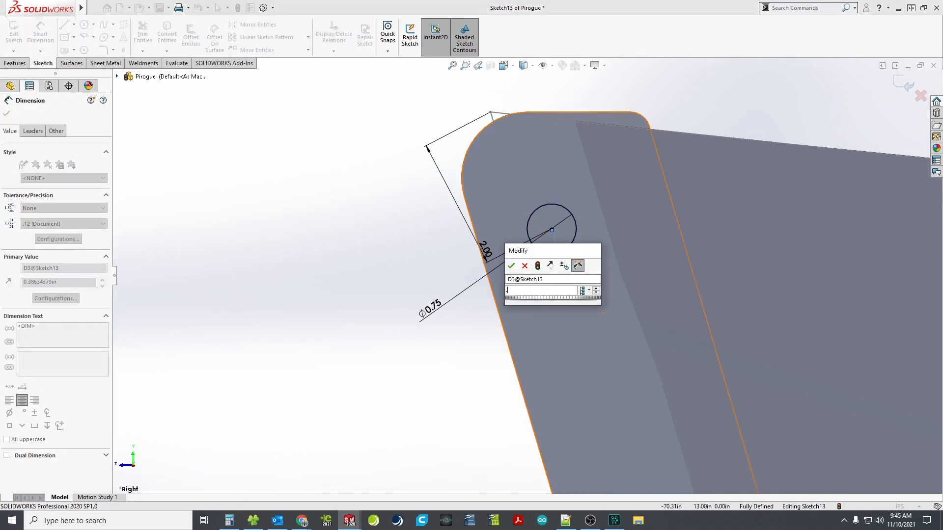
pyautogui.press('Return')
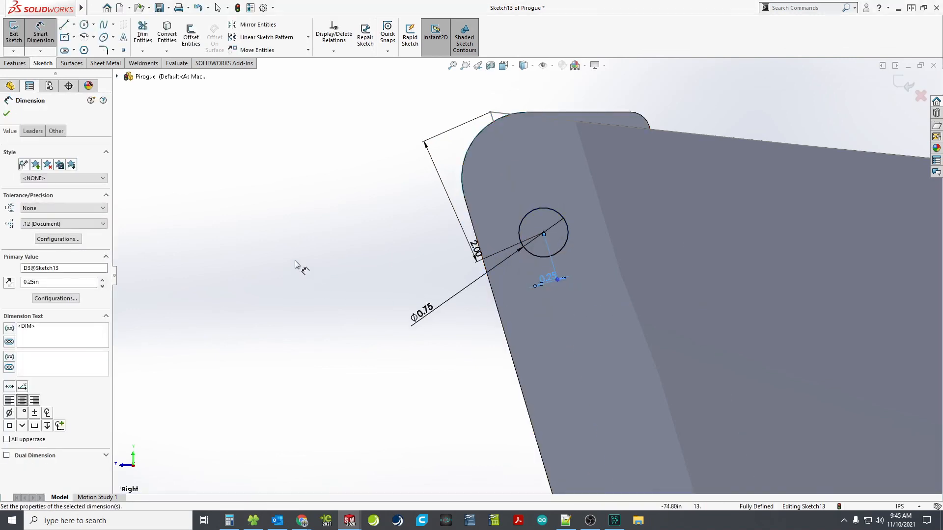
# Cut the circle through the flat bar and hull tip with the Through All - Both end condition
pyautogui.click(15, 35)
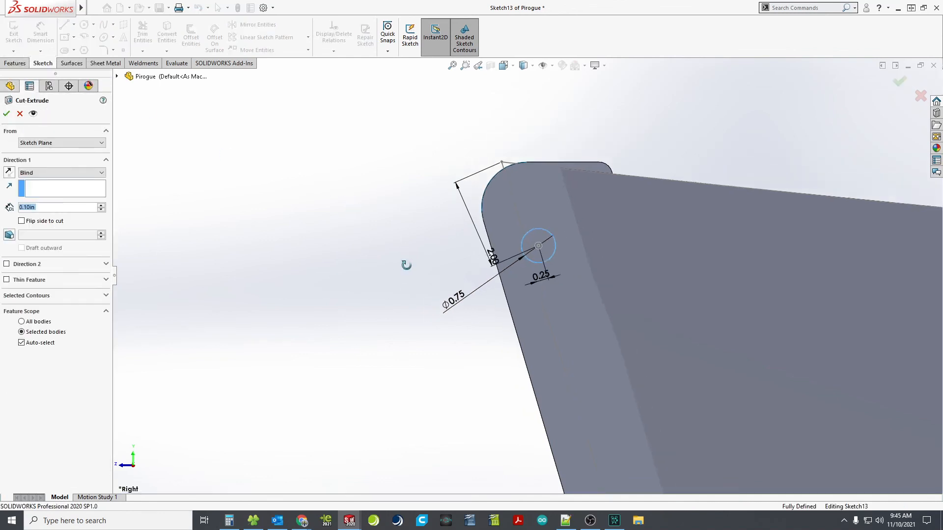
pyautogui.click(65, 173)
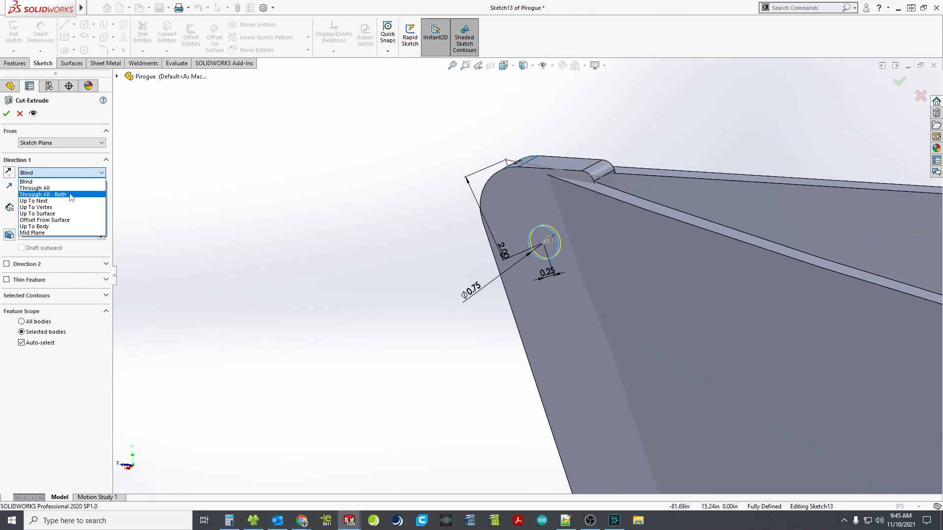
pyautogui.click(71, 195)
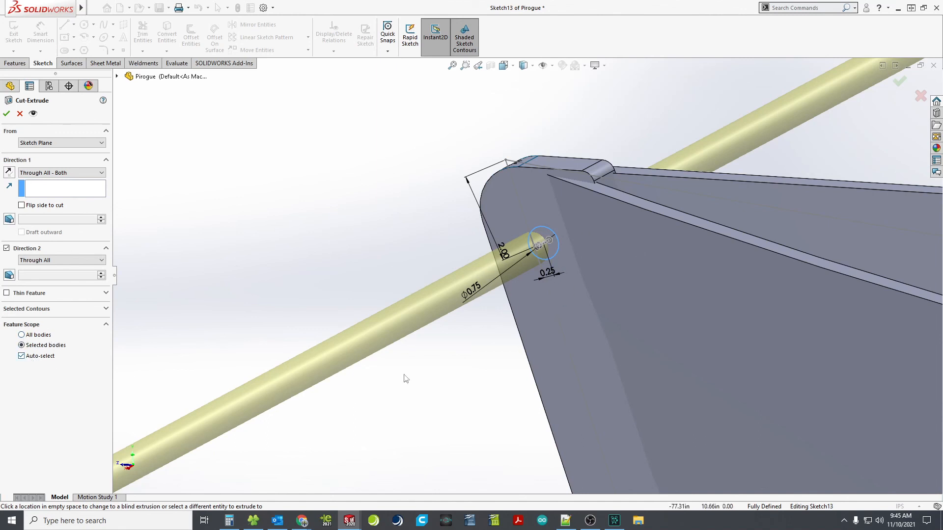
pyautogui.click(7, 114)
pyautogui.moveTo(337, 172); pyautogui.dragTo(433, 240, button='middle')
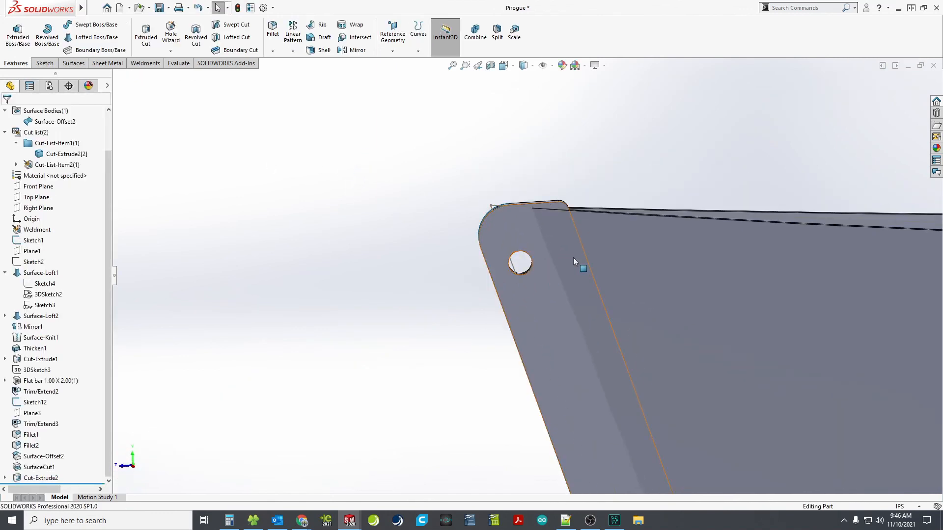
# Start a constant-radius Fillet at the upper tip of the flat bar
pyautogui.moveTo(573, 257); pyautogui.dragTo(663, 248, button='middle')
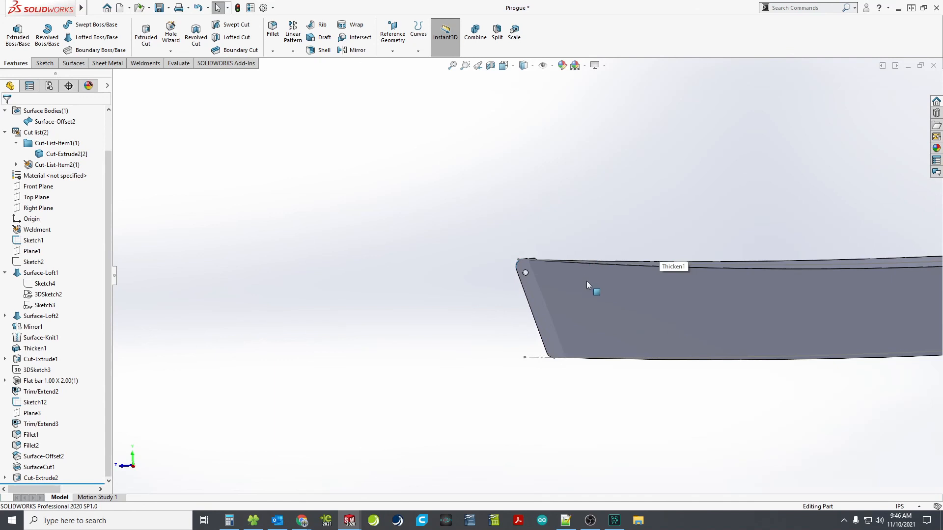
pyautogui.moveTo(587, 281); pyautogui.dragTo(633, 298, button='middle')
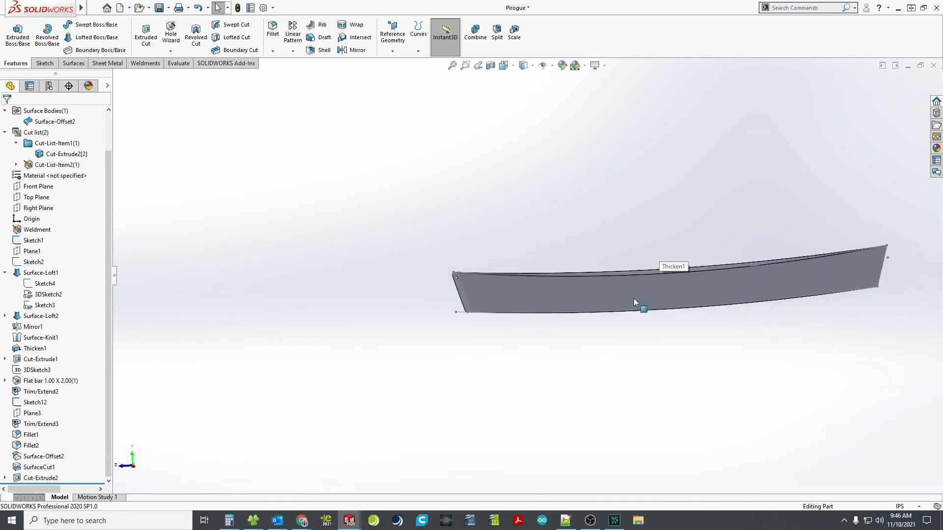
pyautogui.scroll(-2, 651, 269)
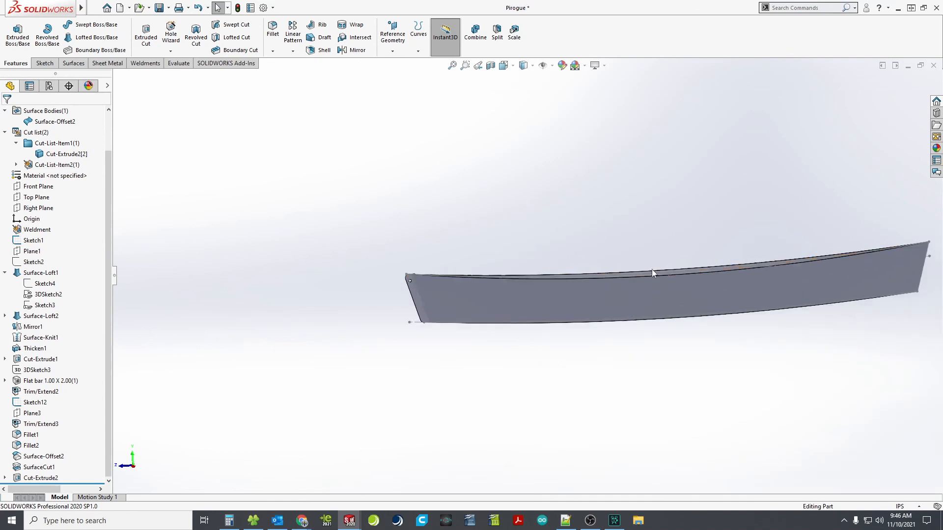
pyautogui.moveTo(570, 296); pyautogui.dragTo(562, 326, button='middle')
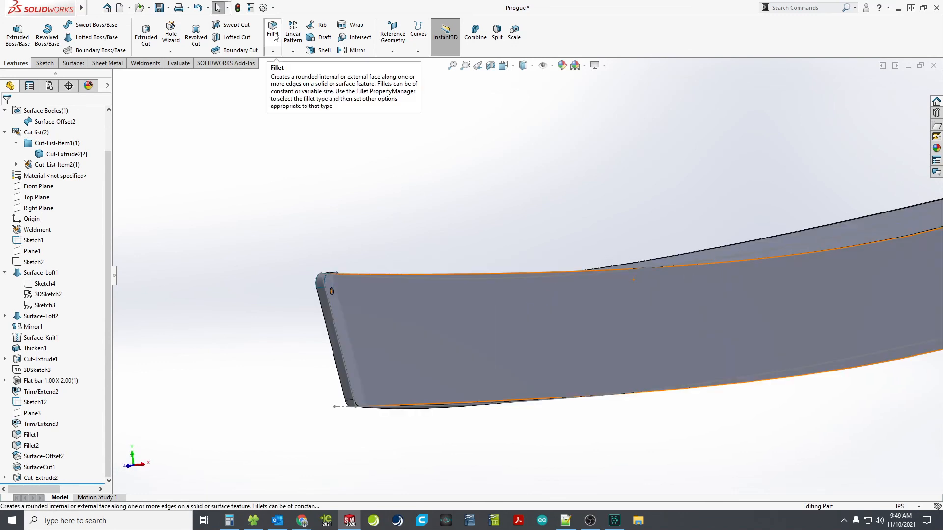
pyautogui.click(273, 35)
pyautogui.scroll(-4, 375, 272)
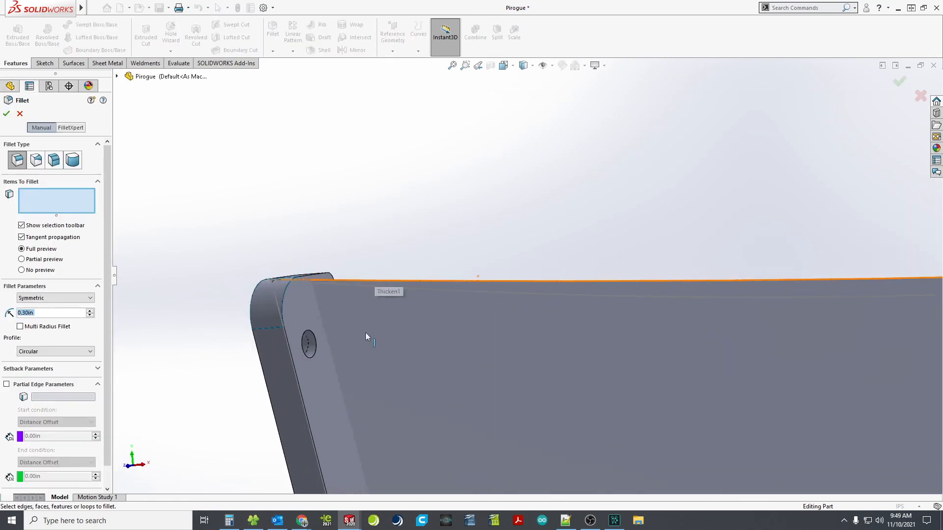
pyautogui.moveTo(316, 403); pyautogui.dragTo(324, 303, button='middle')
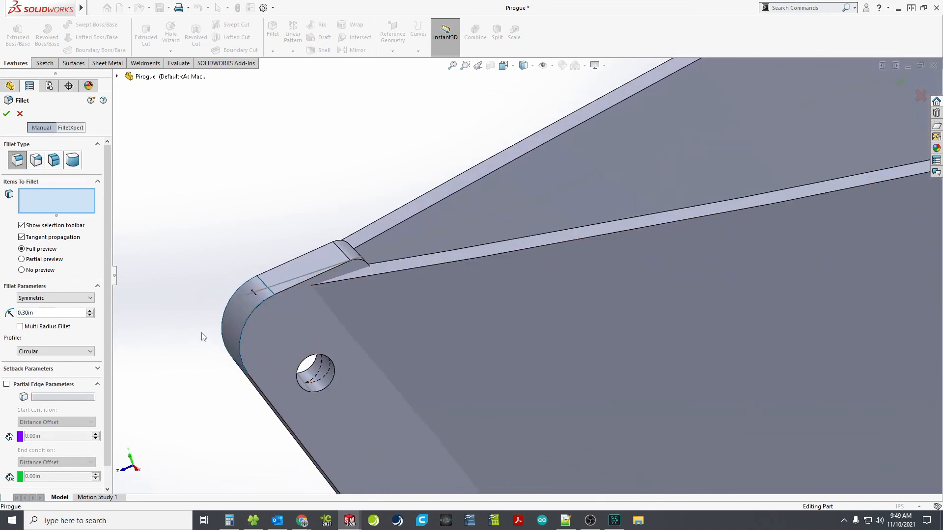
pyautogui.click(303, 283)
pyautogui.moveTo(302, 282); pyautogui.dragTo(497, 268, button='middle')
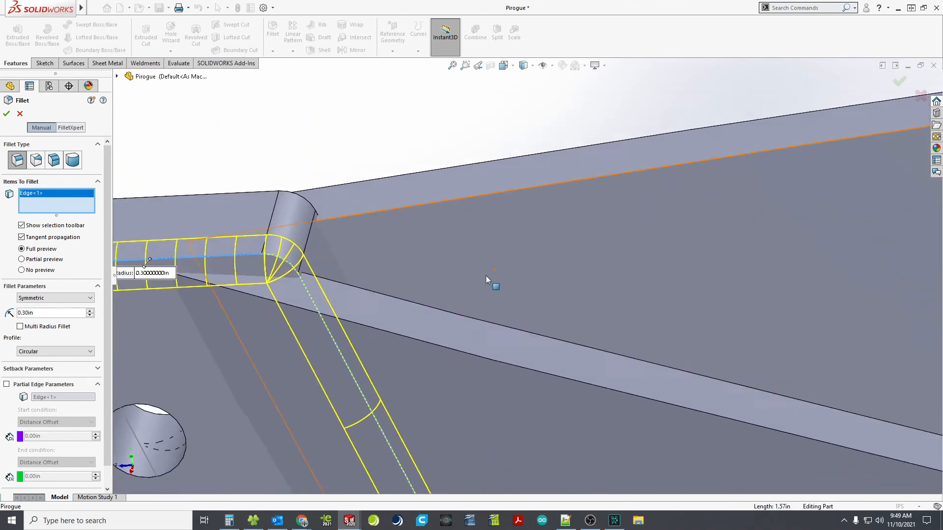
pyautogui.scroll(4, 496, 267)
pyautogui.moveTo(413, 339); pyautogui.dragTo(527, 276, button='middle')
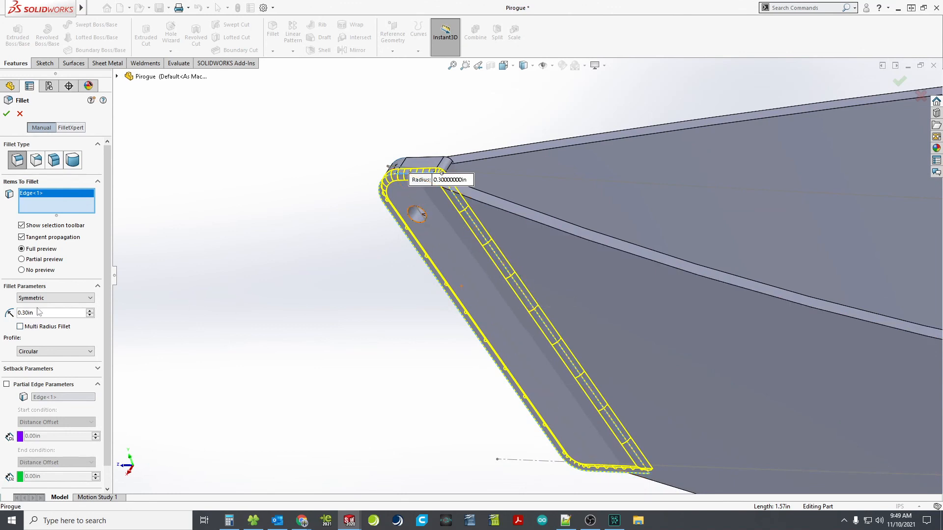
pyautogui.click(21, 237)
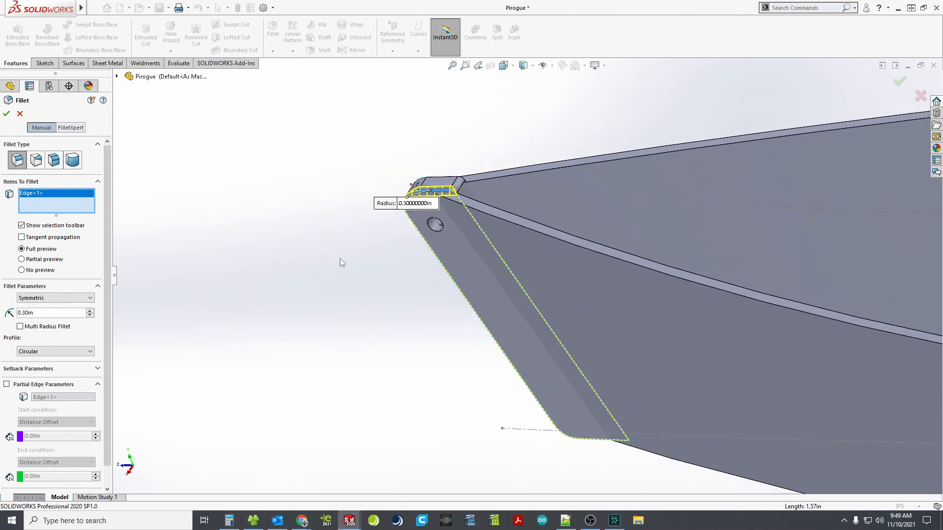
pyautogui.scroll(-4, 416, 211)
pyautogui.scroll(-3, 443, 201)
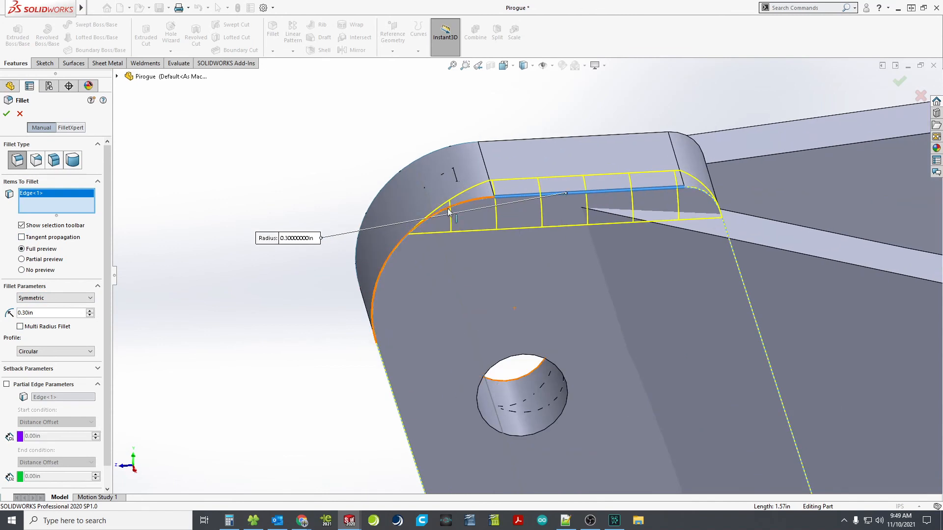
pyautogui.click(706, 193)
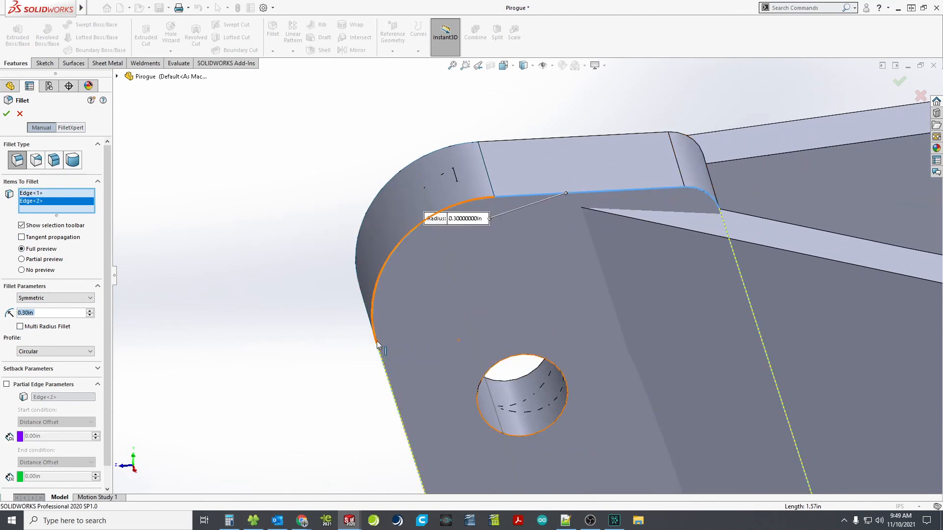
pyautogui.click(382, 358)
pyautogui.scroll(11, 524, 306)
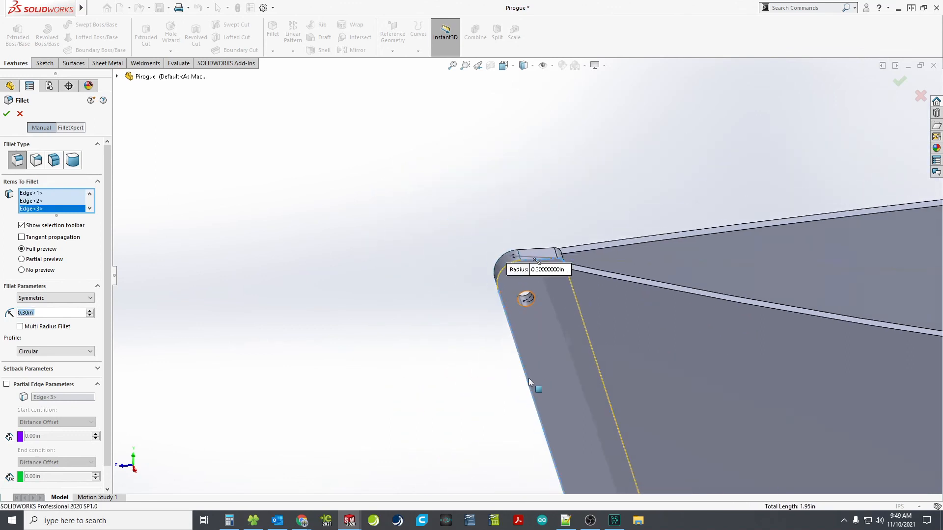
pyautogui.scroll(-10, 561, 386)
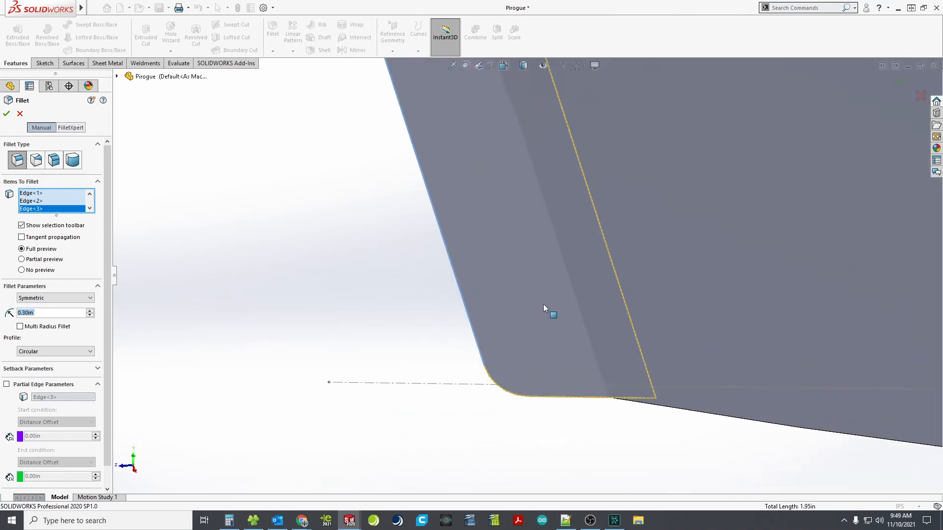
pyautogui.click(486, 390)
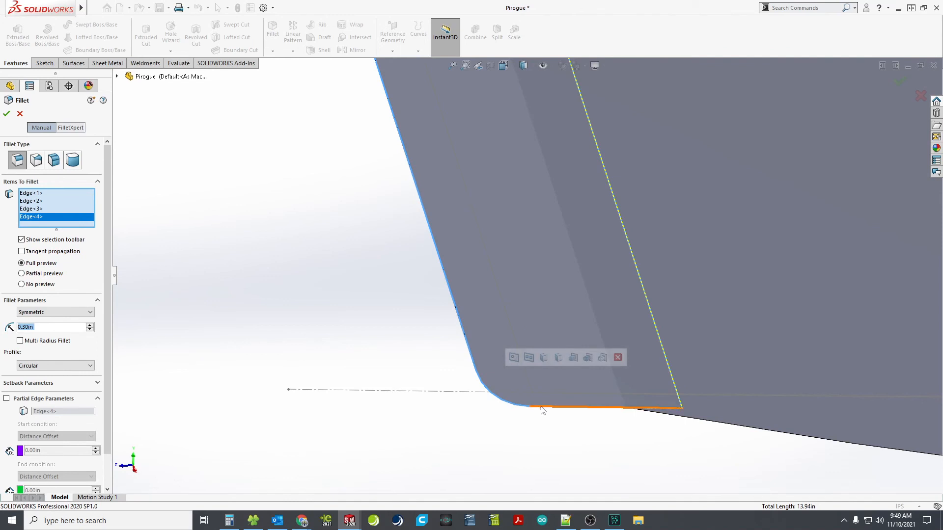
pyautogui.click(541, 410)
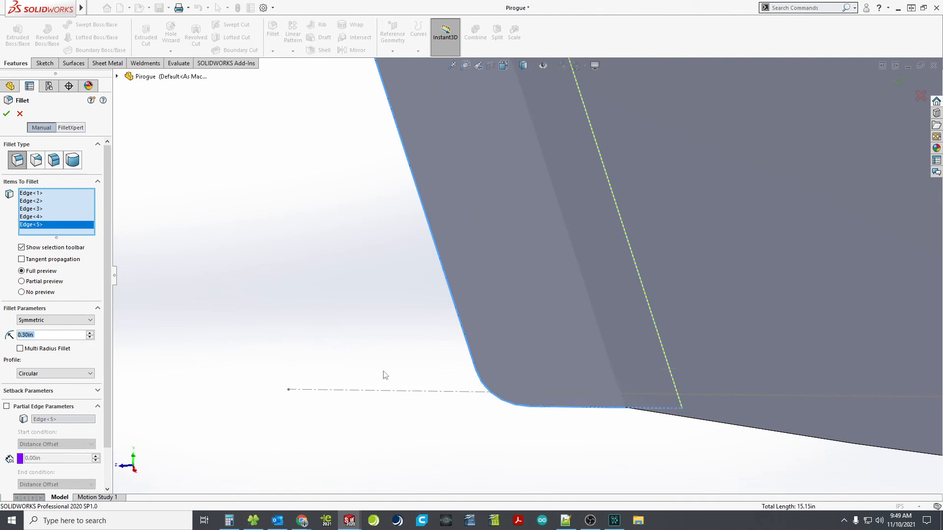
pyautogui.rightClick(57, 194)
pyautogui.click(71, 202)
# Fillet the outer side edges of the flat bar on both sides with a 0.125 in radius and tangent propagation enabled
pyautogui.scroll(8, 391, 190)
pyautogui.moveTo(486, 184); pyautogui.dragTo(482, 199, button='middle')
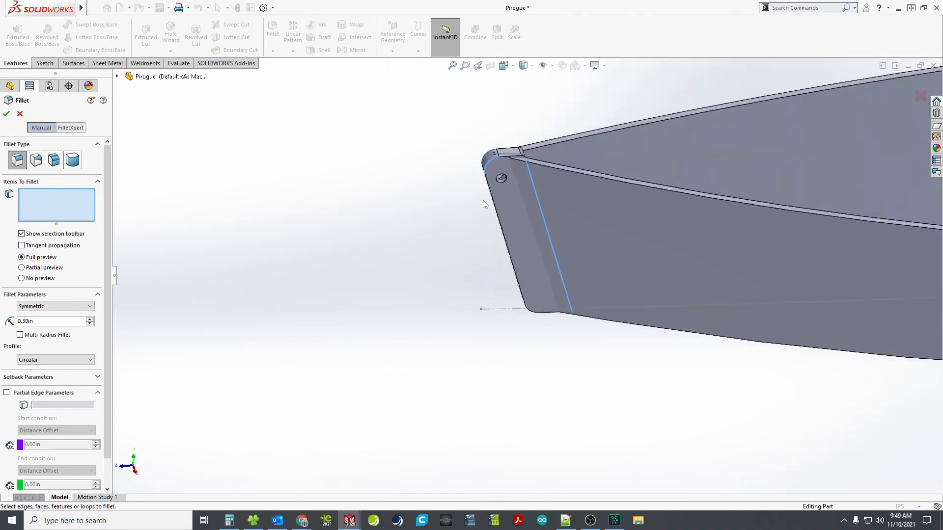
pyautogui.scroll(-9, 537, 156)
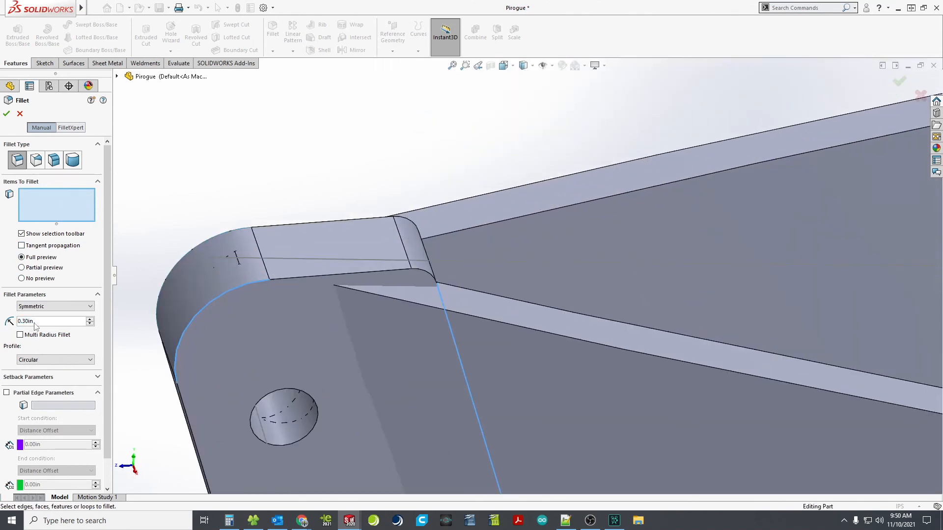
pyautogui.moveTo(37, 327); pyautogui.dragTo(5, 325)
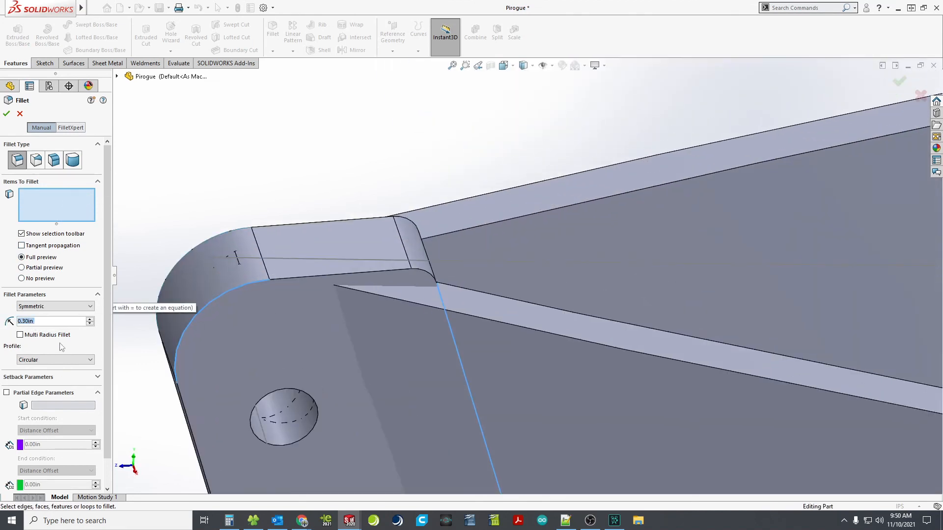
pyautogui.write('.125')
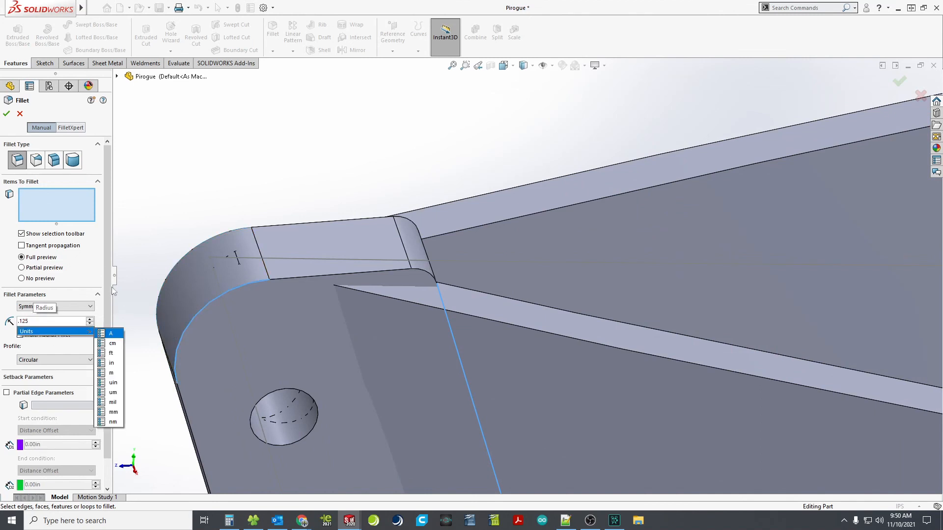
pyautogui.press('Return')
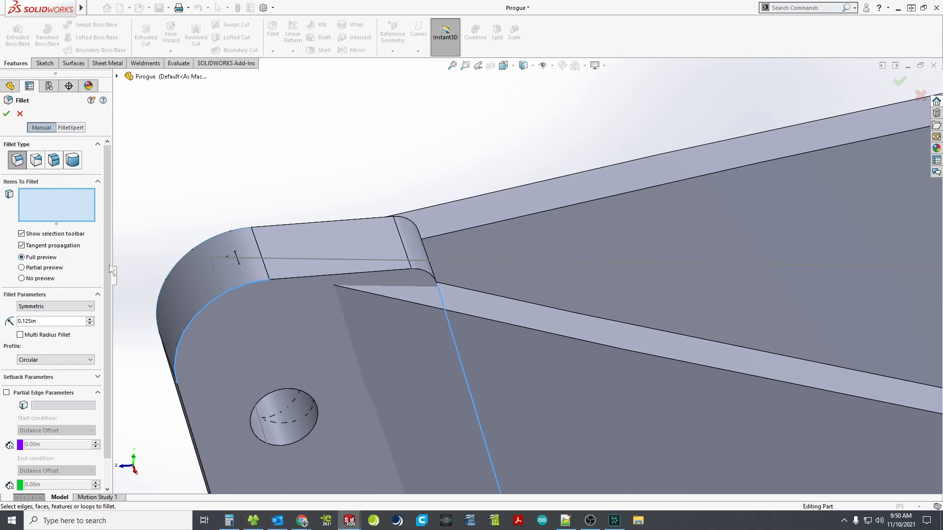
pyautogui.click(294, 278)
pyautogui.moveTo(328, 298)
pyautogui.mouseDown(button='middle')
pyautogui.moveTo(405, 296)
pyautogui.moveTo(373, 328)
pyautogui.moveTo(333, 290)
pyautogui.moveTo(346, 303)
pyautogui.mouseUp(button='middle')
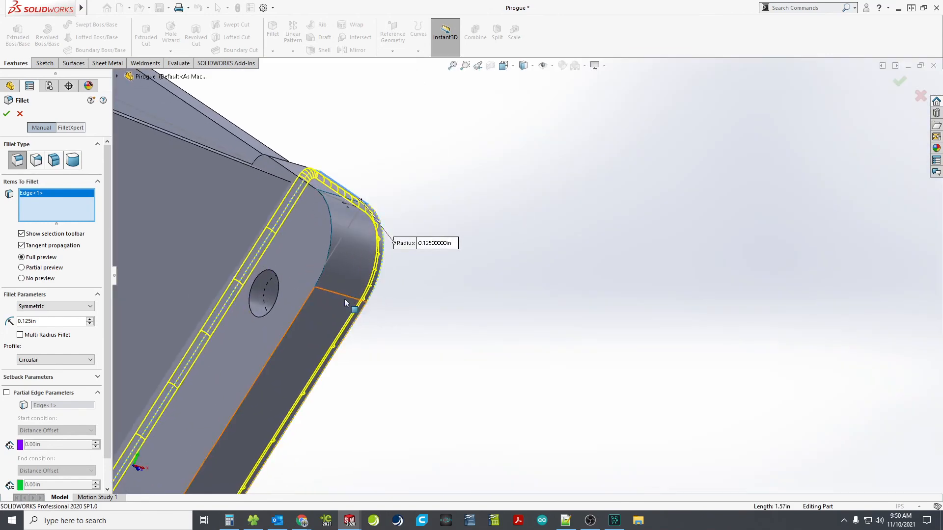
pyautogui.click(313, 293)
pyautogui.moveTo(313, 294); pyautogui.dragTo(124, 272, button='middle')
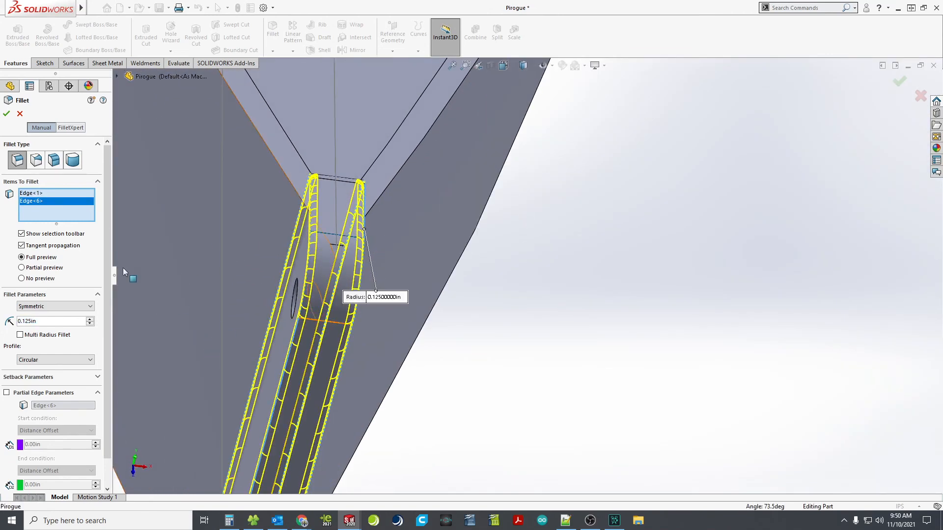
pyautogui.click(7, 116)
# Examine the filleted flat bar end from several angles and the complete pirogue hull
pyautogui.moveTo(352, 193); pyautogui.dragTo(275, 207, button='middle')
pyautogui.scroll(-4, 339, 210)
pyautogui.moveTo(341, 211); pyautogui.dragTo(371, 374, button='middle')
pyautogui.scroll(7, 339, 264)
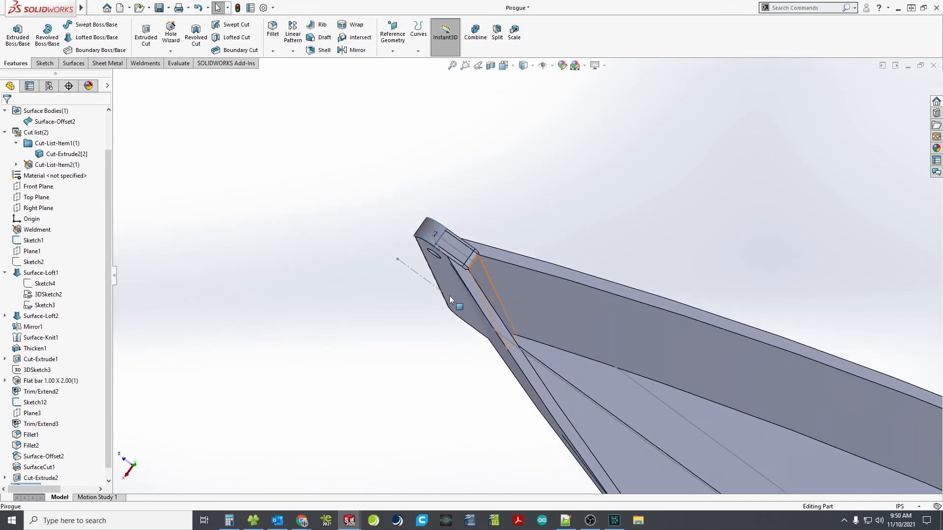
pyautogui.moveTo(448, 296); pyautogui.dragTo(492, 147, button='middle')
pyautogui.scroll(5, 584, 222)
pyautogui.scroll(6, 604, 260)
pyautogui.scroll(2, 600, 308)
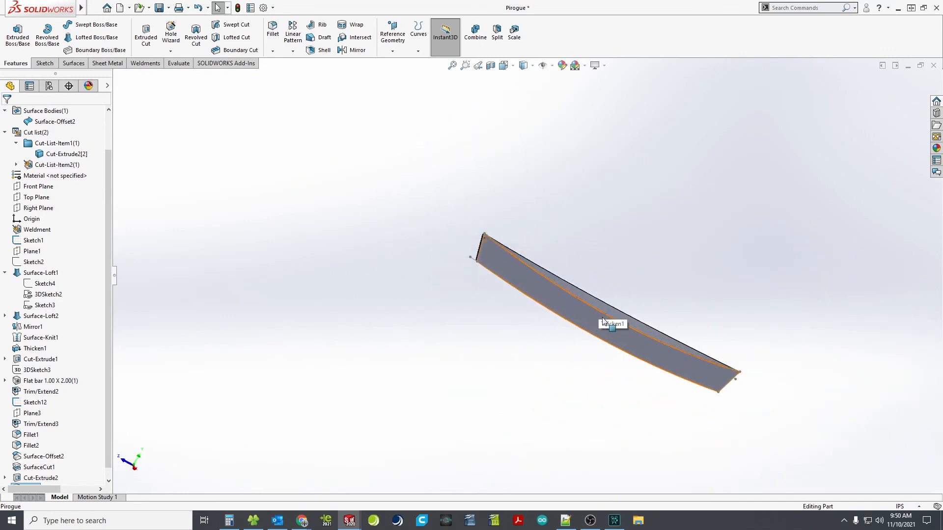
pyautogui.scroll(-3, 602, 316)
pyautogui.scroll(-2, 667, 300)
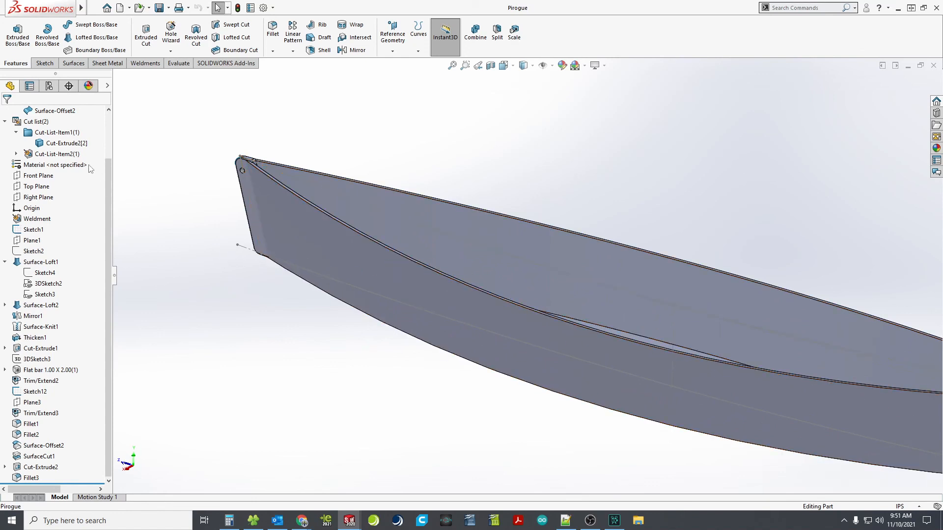
# Open the hull side profile Sketch1 for editing in the Right view
pyautogui.scroll(3, 42, 275)
pyautogui.click(40, 284)
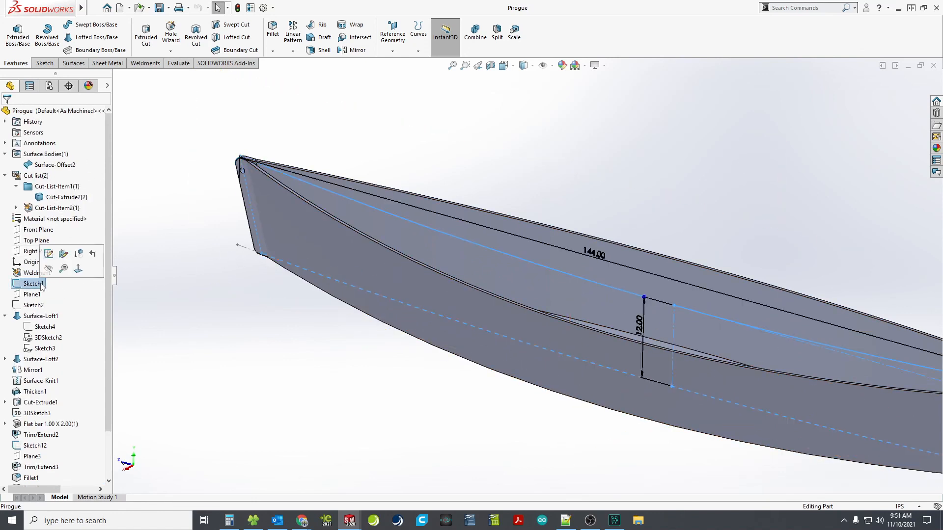
pyautogui.click(63, 251)
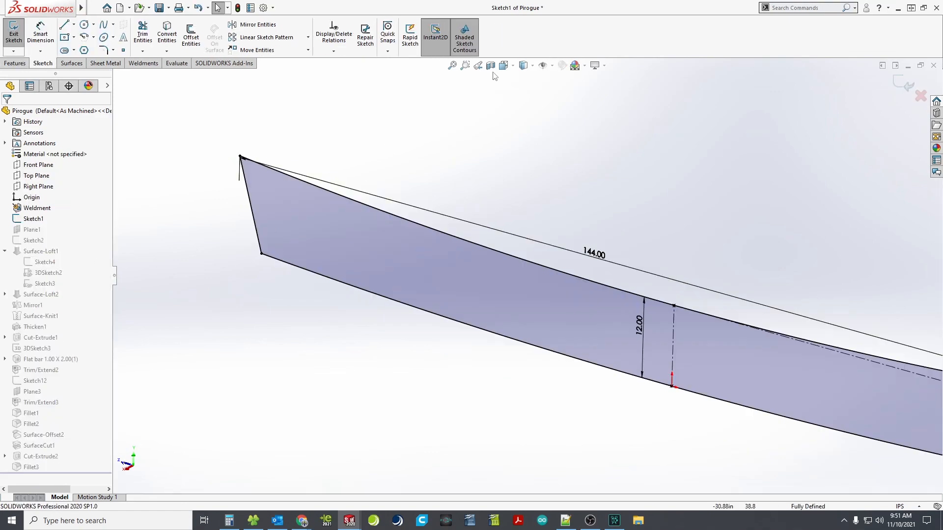
pyautogui.click(503, 65)
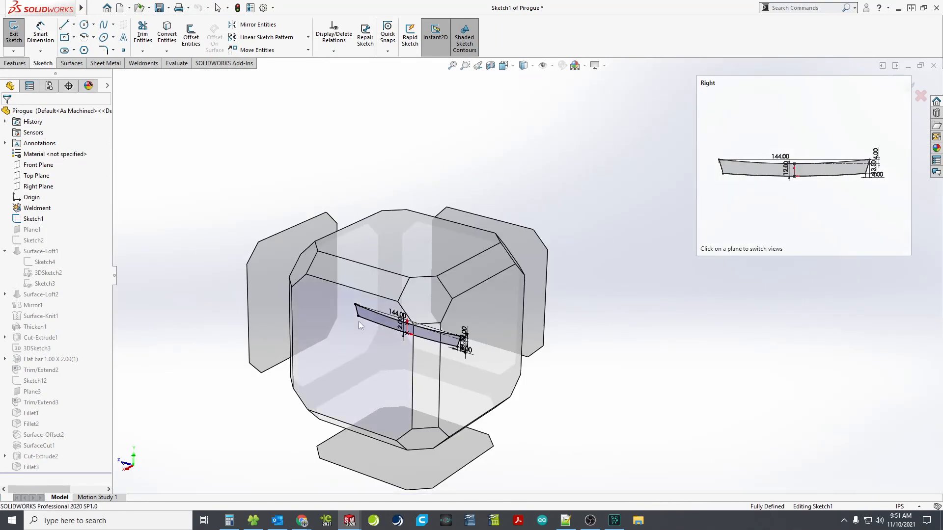
pyautogui.click(373, 312)
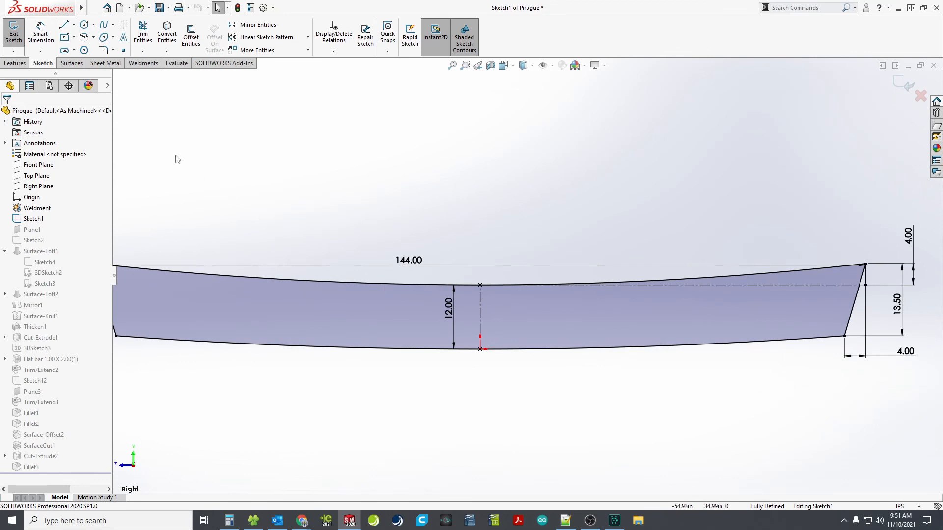
# Sketch a horizontal line about 7.82 in long inside the side profile, between the flat bar end and the vertical centreline
pyautogui.click(64, 25)
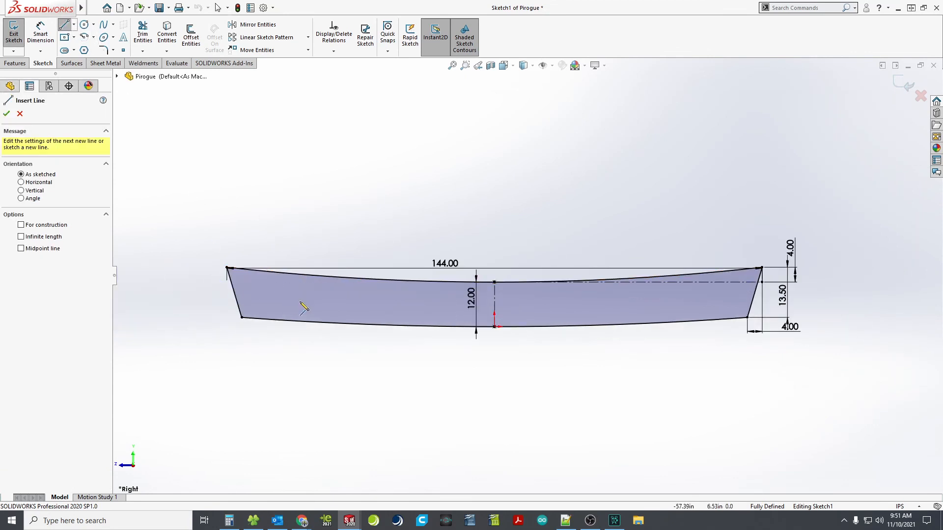
pyautogui.scroll(-5, 290, 306)
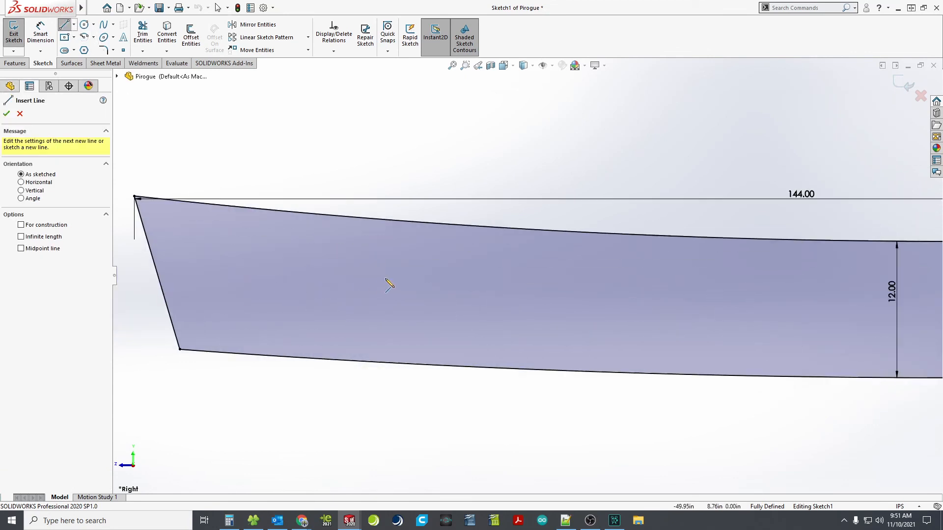
pyautogui.click(350, 278)
pyautogui.click(439, 278)
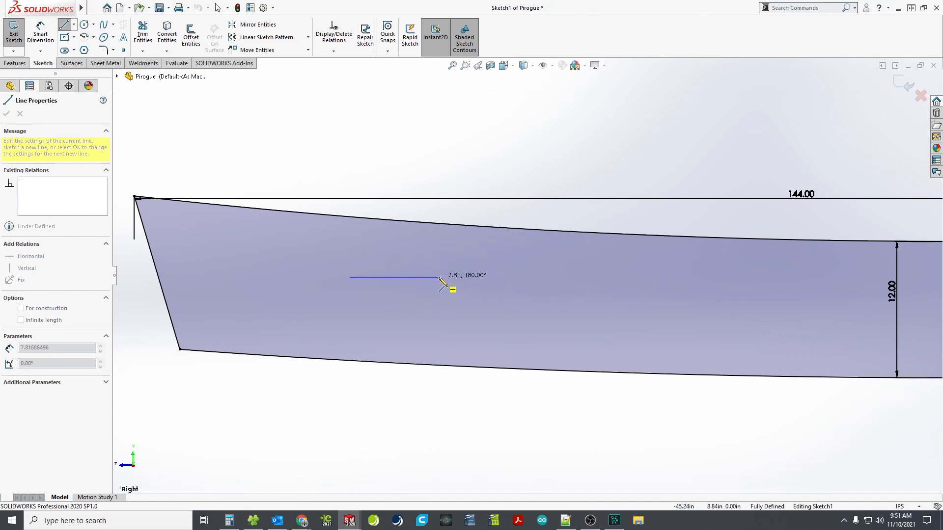
pyautogui.press('Escape')
pyautogui.scroll(3, 542, 295)
pyautogui.scroll(-2, 791, 276)
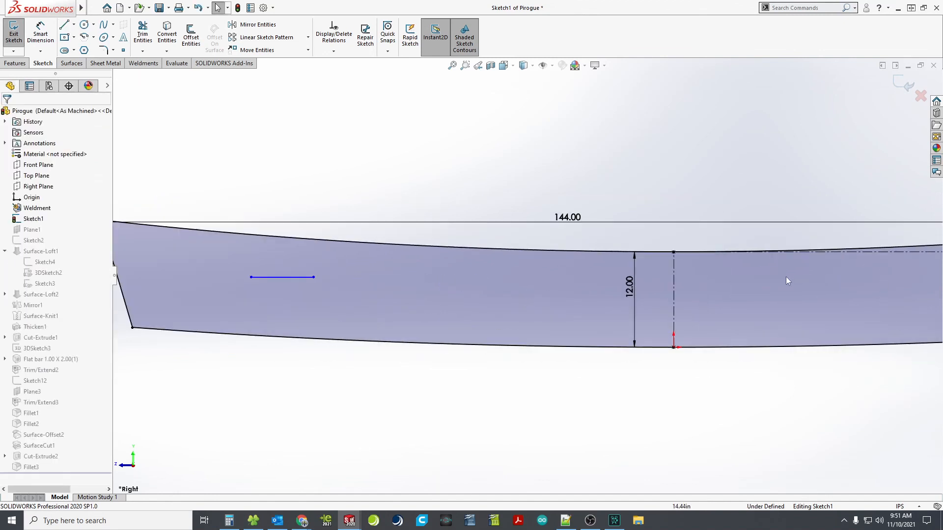
pyautogui.click(287, 278)
pyautogui.keyDown('ctrl'); pyautogui.click(673, 285); pyautogui.keyUp('ctrl')
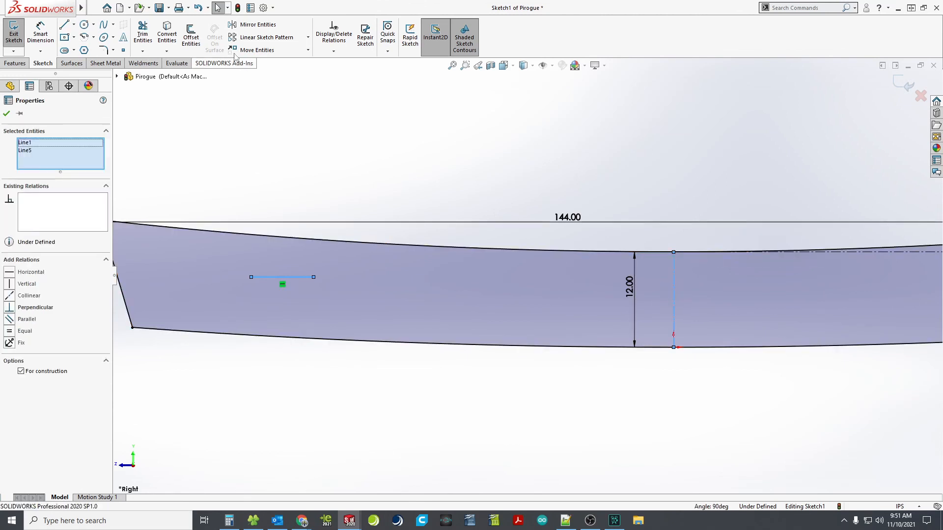
pyautogui.click(434, 171)
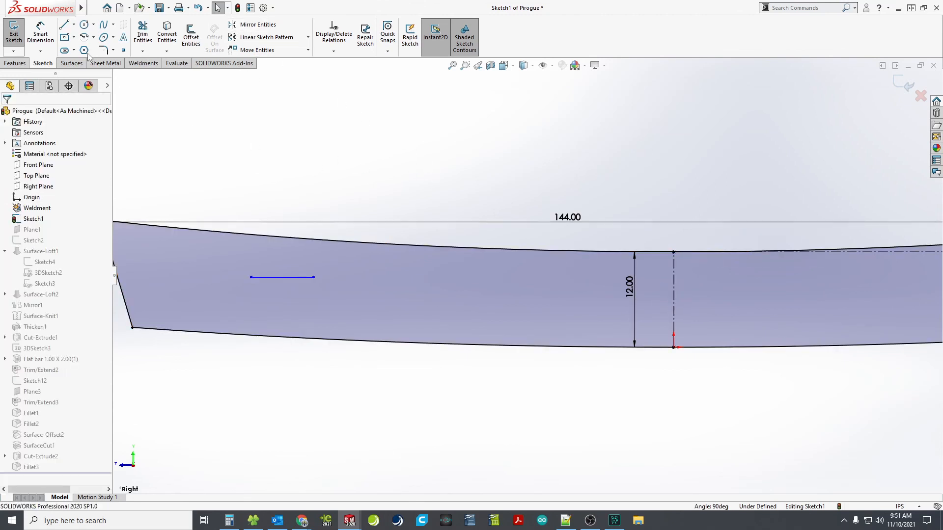
# Sketch a horizontal midpoint line about 8.1 in long, centred on the hull profile's vertical centreline
pyautogui.click(74, 25)
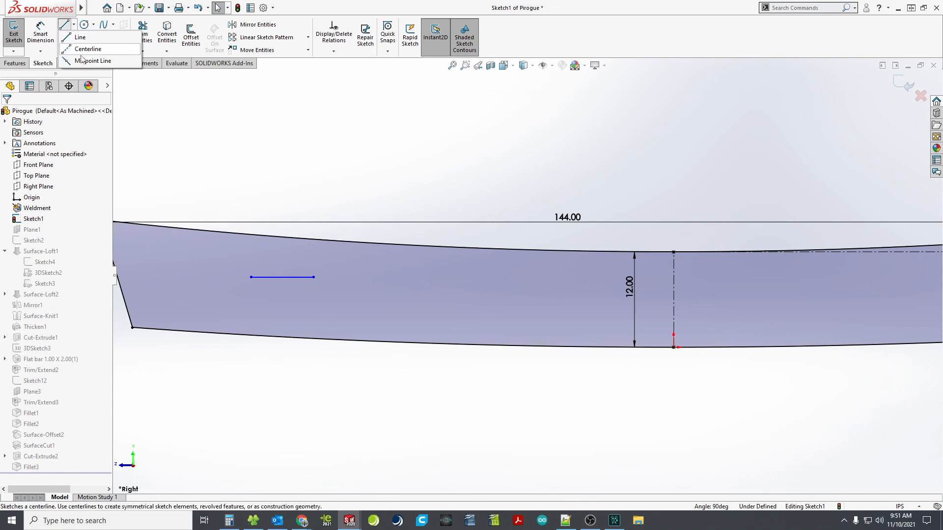
pyautogui.click(94, 61)
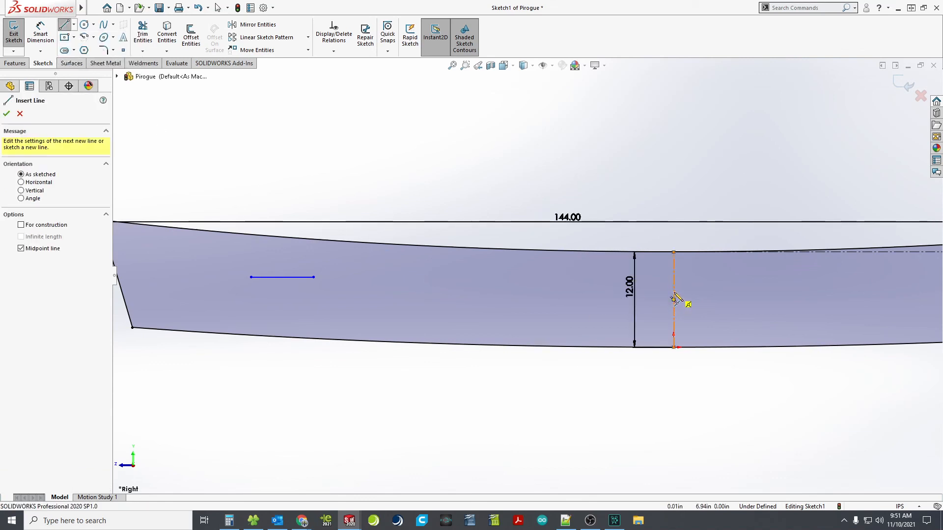
pyautogui.click(674, 294)
pyautogui.click(642, 293)
pyautogui.press('Escape')
pyautogui.scroll(2, 679, 310)
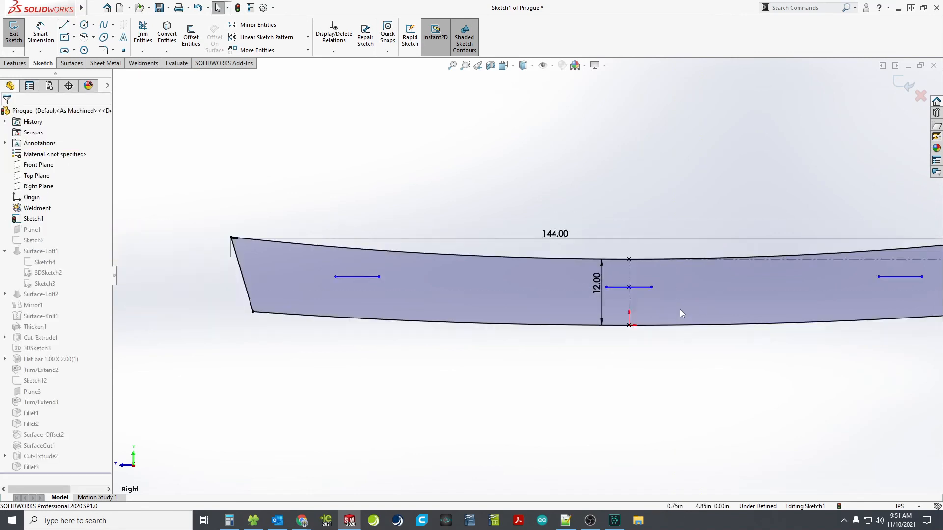
pyautogui.scroll(-2, 728, 297)
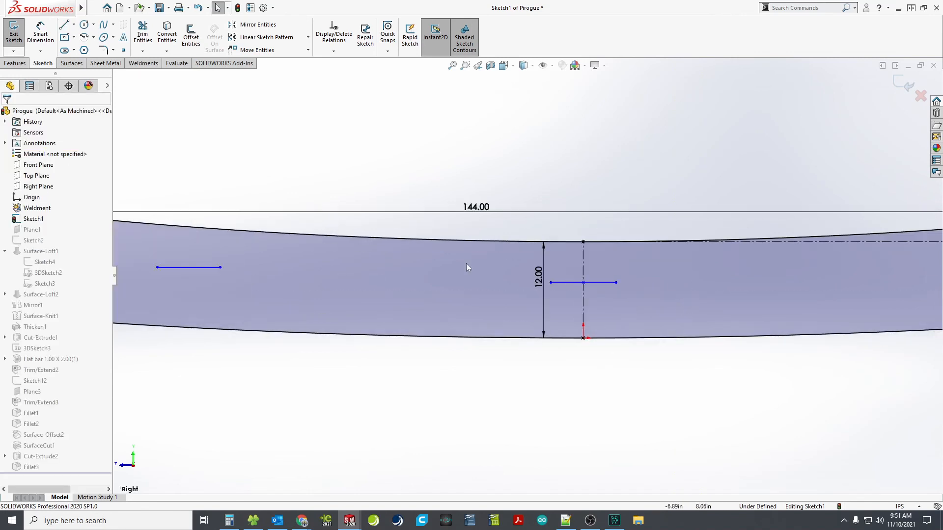
# Make the three horizontal lines inside the side profile equal in length
pyautogui.click(193, 268)
pyautogui.keyDown('ctrl'); pyautogui.click(566, 282); pyautogui.keyUp('ctrl')
pyautogui.press('z')
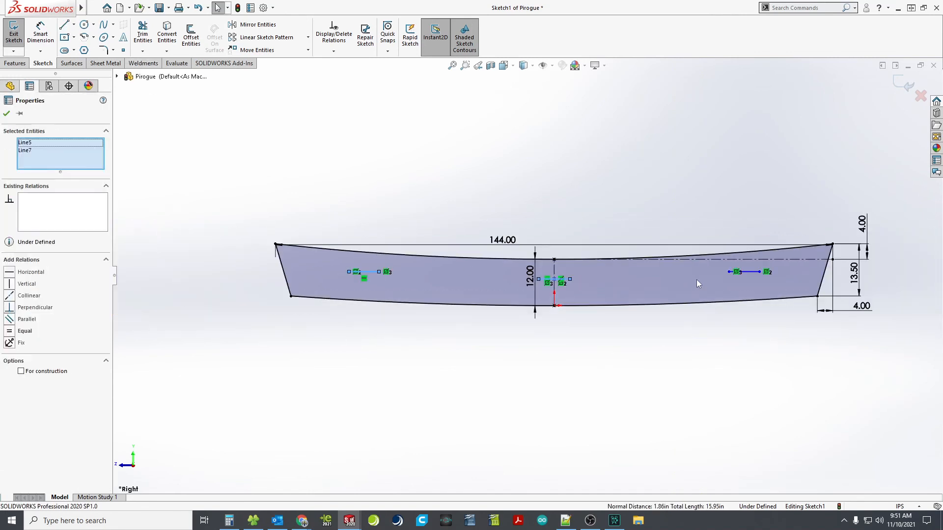
pyautogui.keyDown('ctrl'); pyautogui.click(750, 272); pyautogui.keyUp('ctrl')
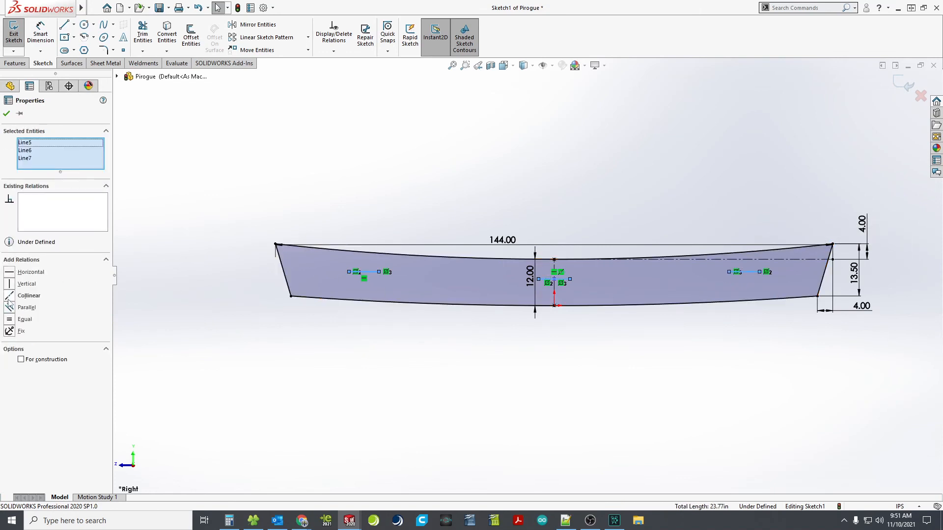
pyautogui.click(15, 320)
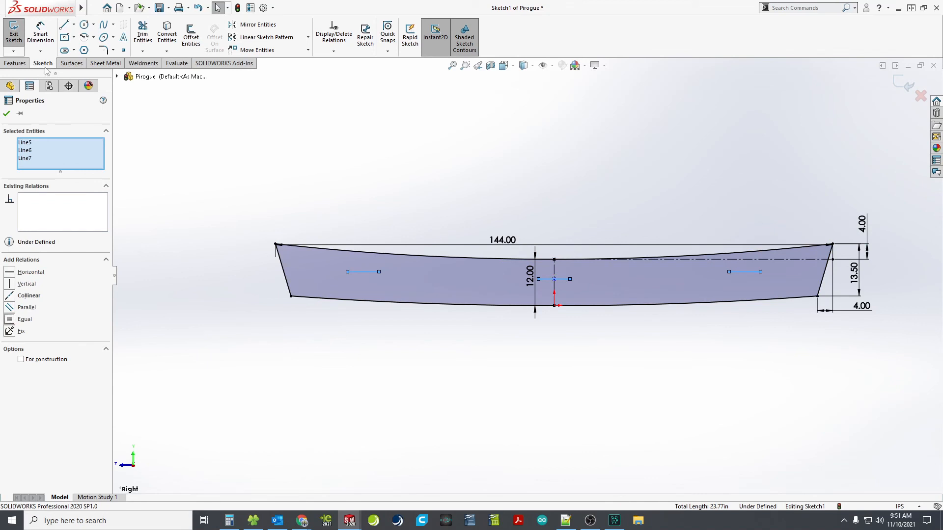
# Dimension the middle horizontal line's length to 8 in
pyautogui.click(40, 33)
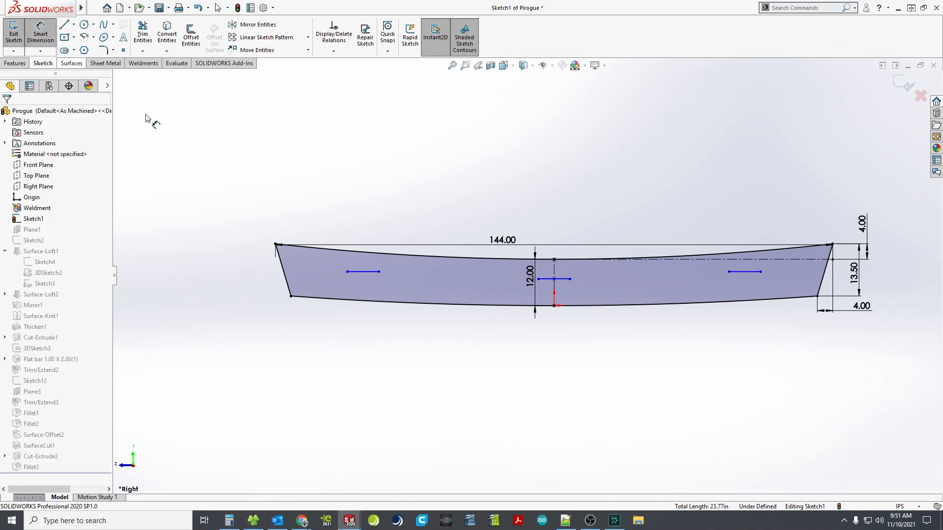
pyautogui.click(543, 280)
pyautogui.click(550, 212)
pyautogui.write('8')
pyautogui.press('Return')
pyautogui.scroll(-2, 620, 191)
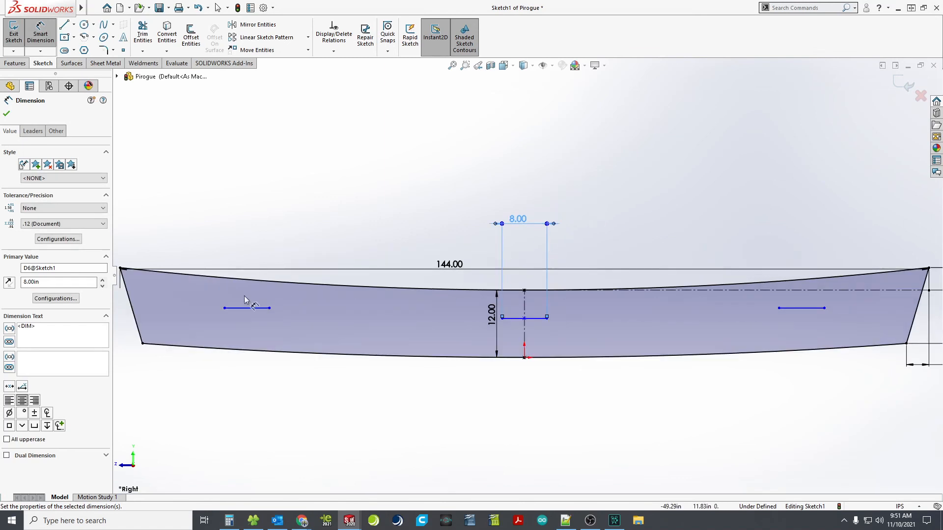
pyautogui.scroll(-1, 248, 302)
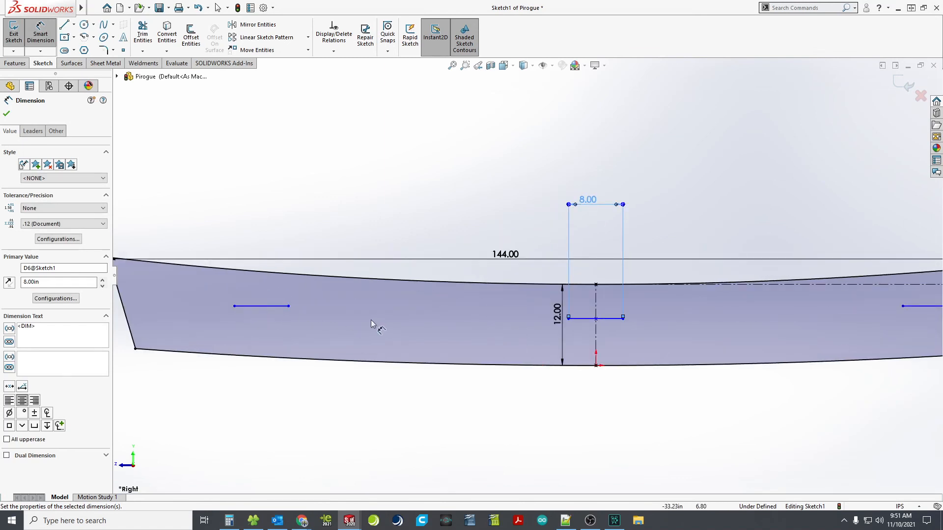
pyautogui.press('z')
pyautogui.scroll(1, 825, 307)
pyautogui.scroll(-1, 825, 308)
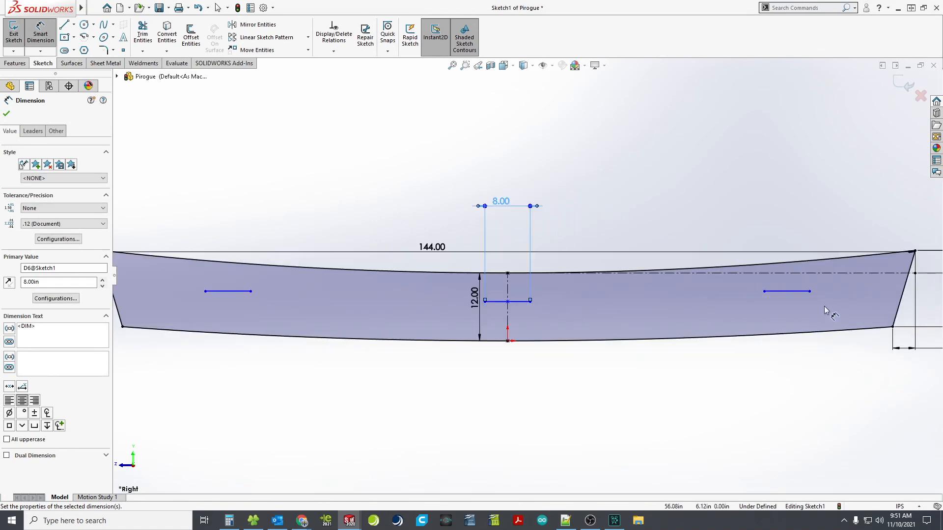
pyautogui.click(708, 272)
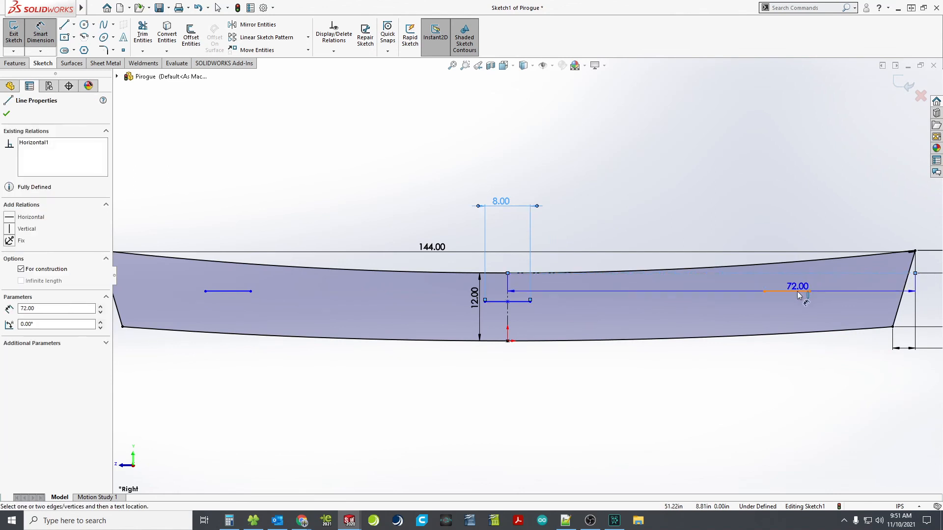
pyautogui.click(798, 295)
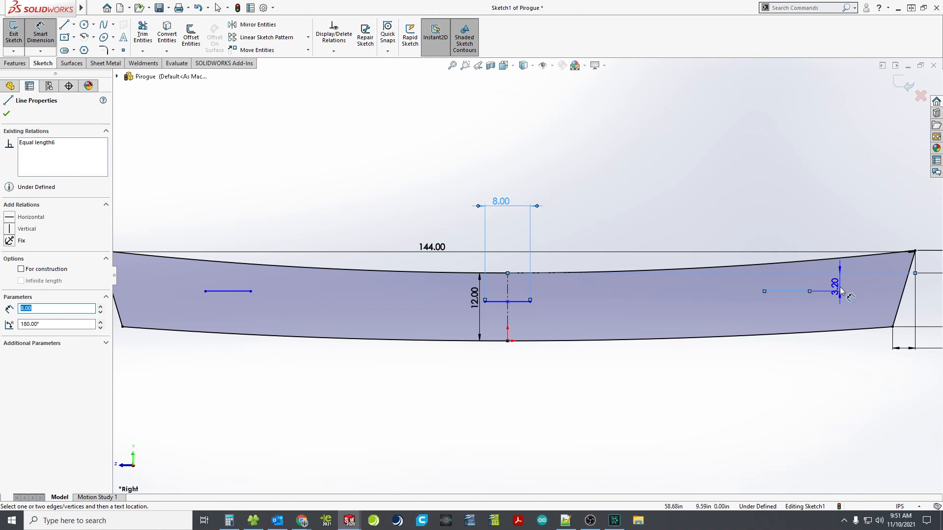
pyautogui.press('Escape')
pyautogui.press('Escape')
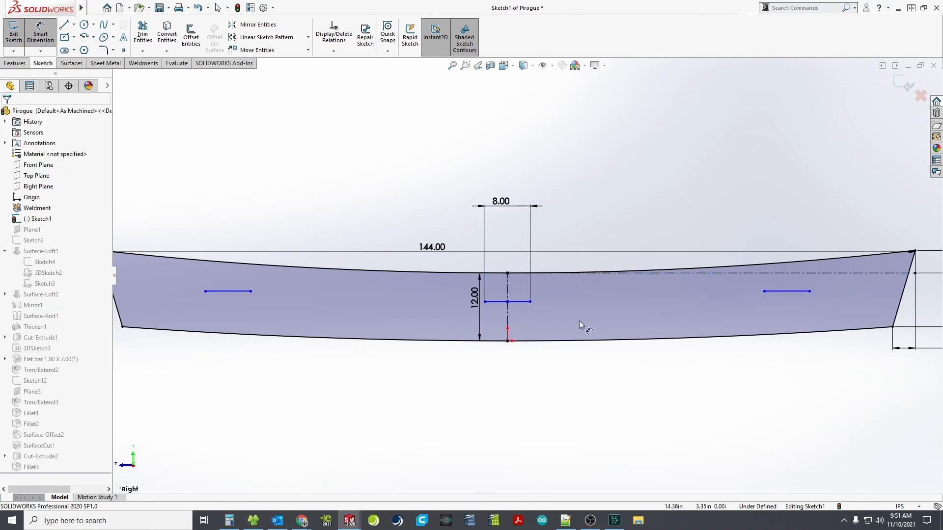
# Dimension the middle line 5 in below the upper endpoint of the vertical centreline
pyautogui.click(508, 273)
pyautogui.click(517, 305)
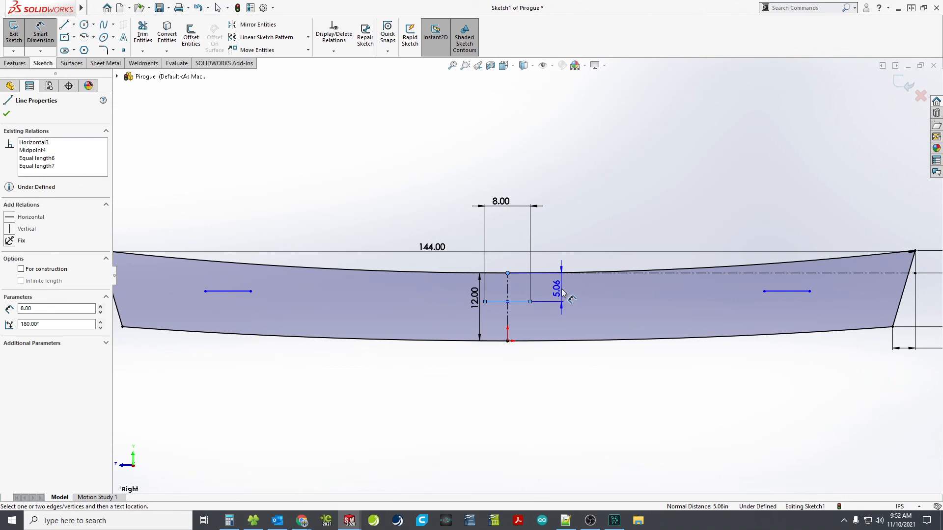
pyautogui.click(563, 293)
pyautogui.write('5')
pyautogui.press('Return')
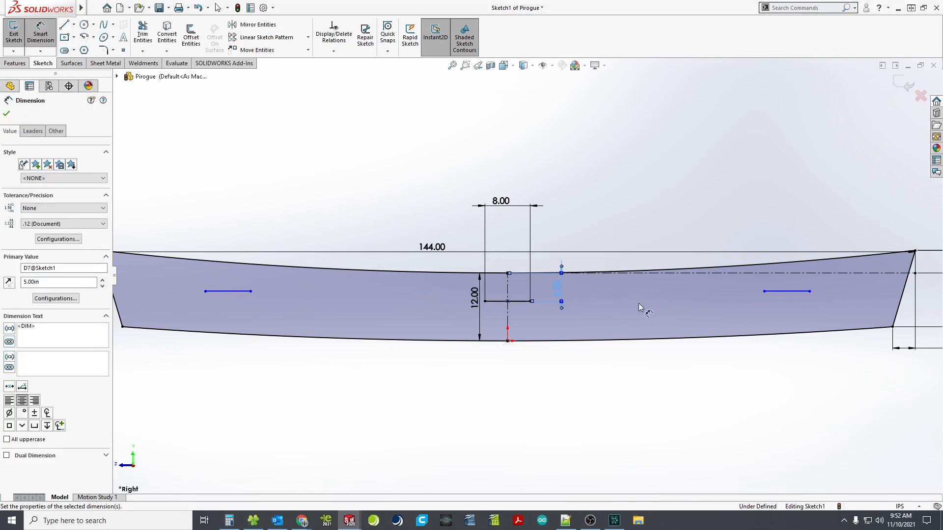
# Dimension the horizontal line near the end without the flat bar 3.5 in below the horizontal construction line
pyautogui.click(781, 292)
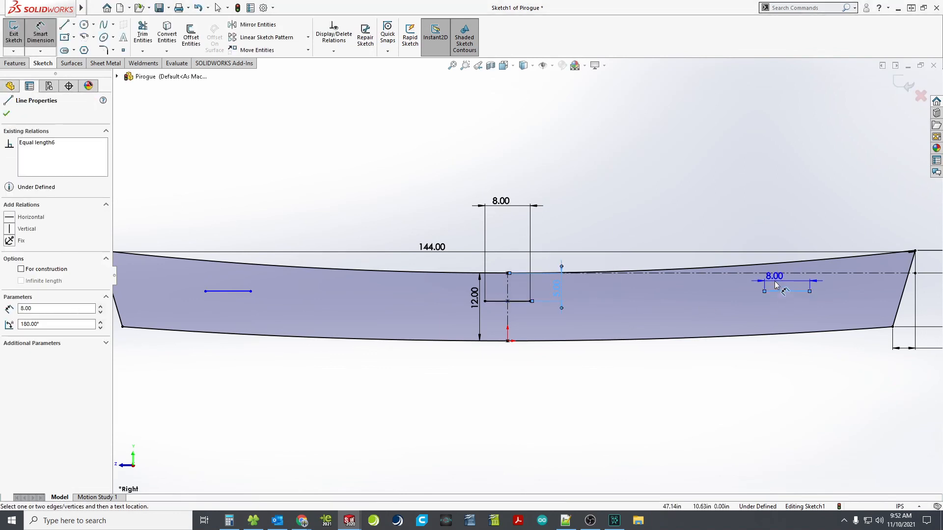
pyautogui.click(774, 274)
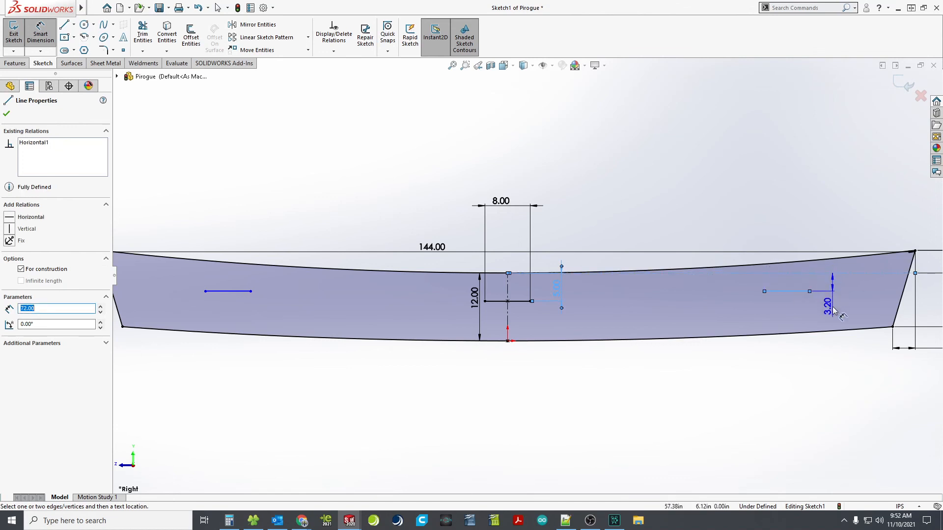
pyautogui.click(833, 310)
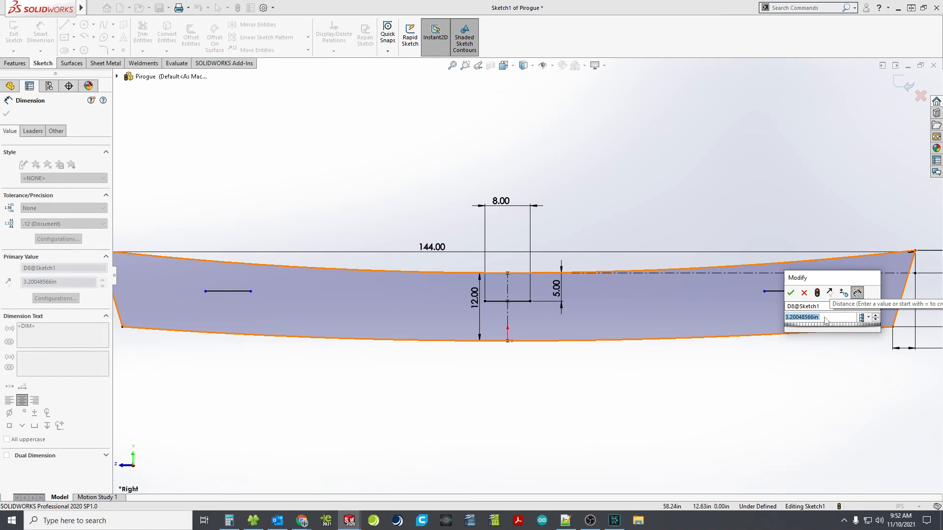
pyautogui.write('3.5')
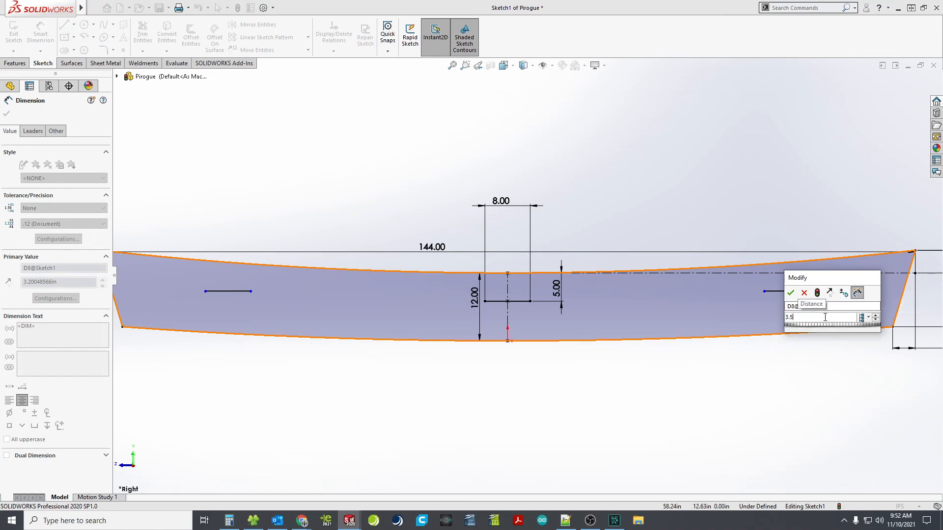
pyautogui.press('Return')
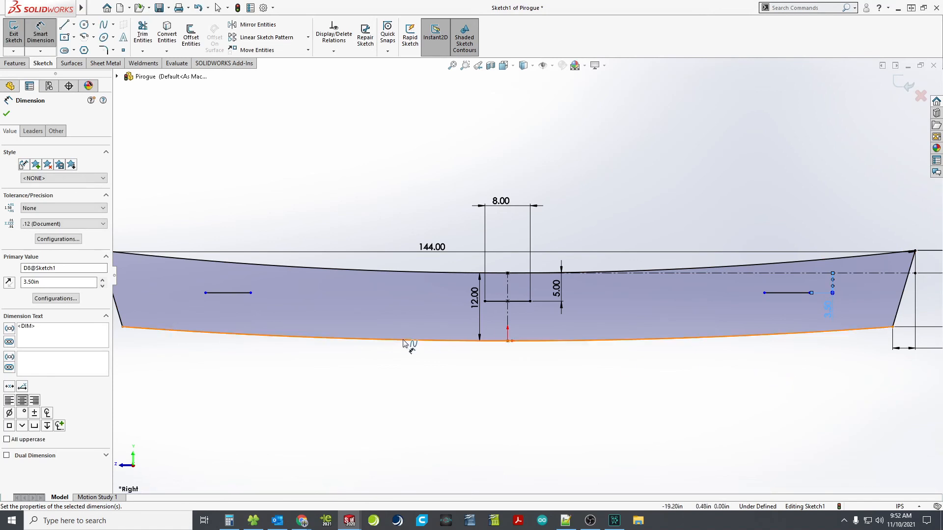
# Dimension the horizontal distance from that end's upper hull corner to the short line's outer endpoint as 12 in
pyautogui.press('f')
pyautogui.click(796, 258)
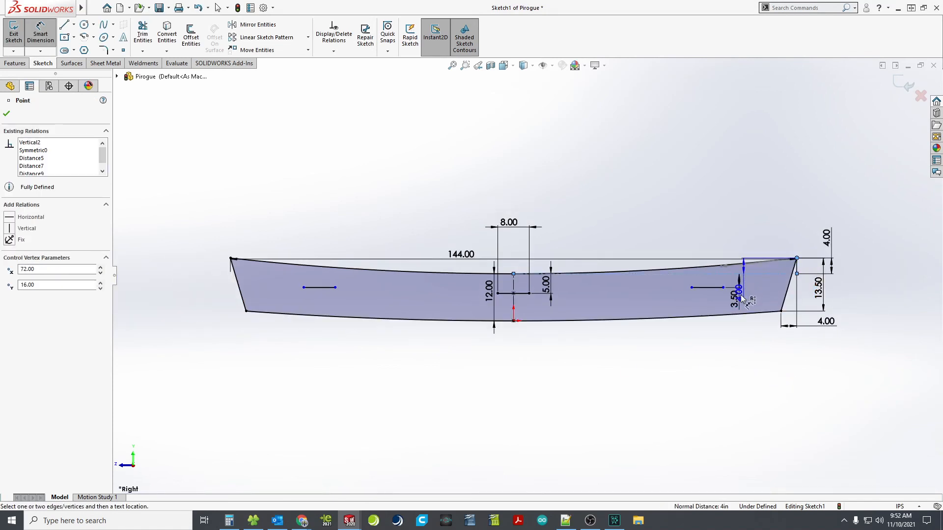
pyautogui.click(723, 287)
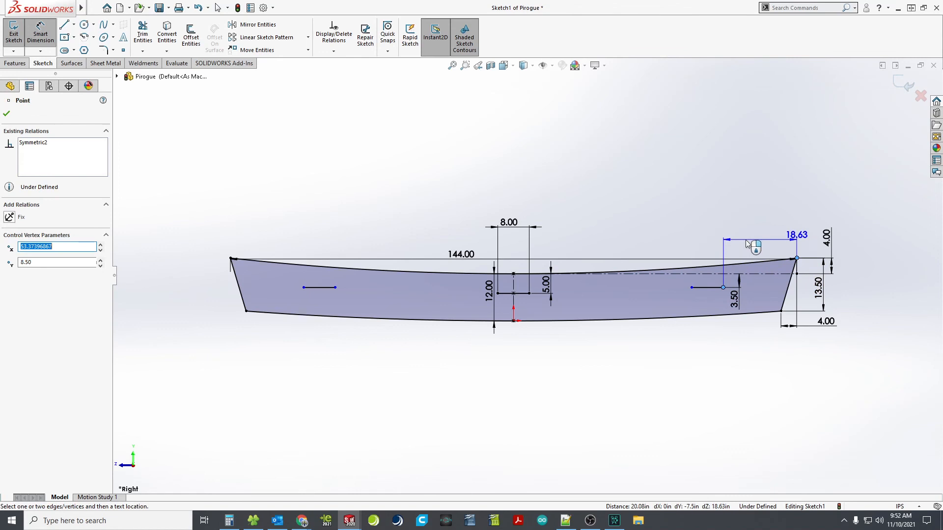
pyautogui.click(744, 236)
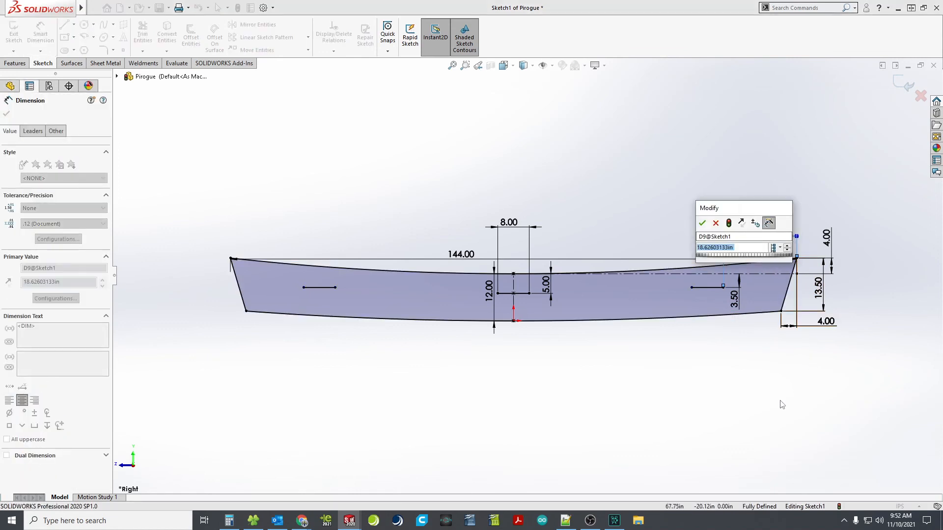
pyautogui.write('12')
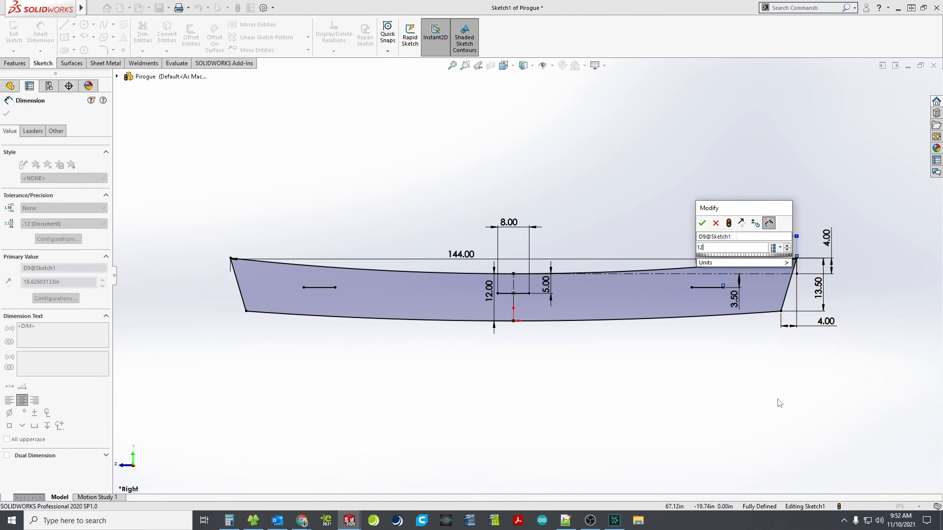
pyautogui.press('Return')
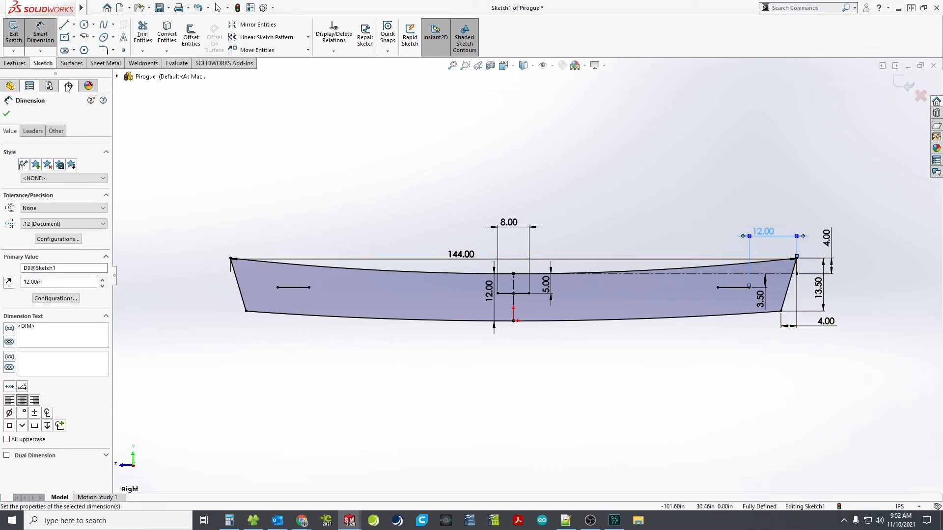
# Exit the side profile sketch and start a new sketch on the Right Plane
pyautogui.click(14, 35)
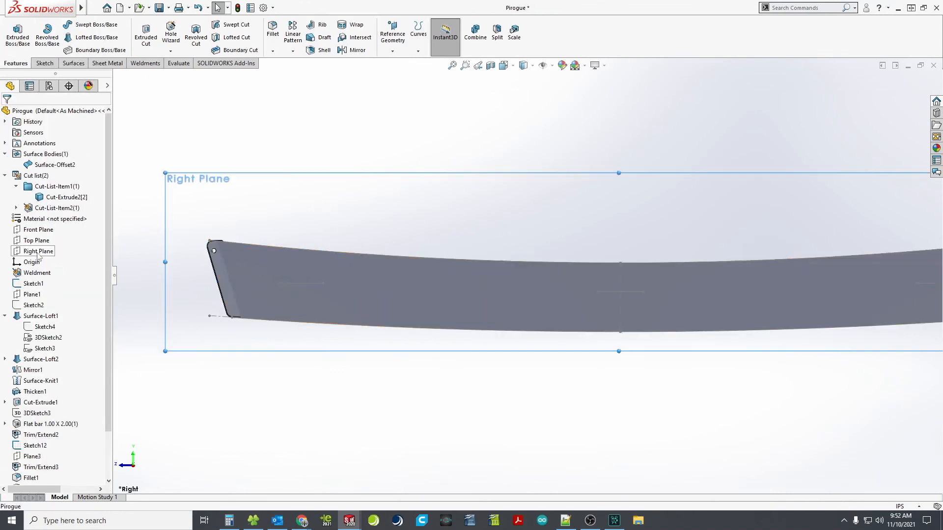
pyautogui.click(38, 252)
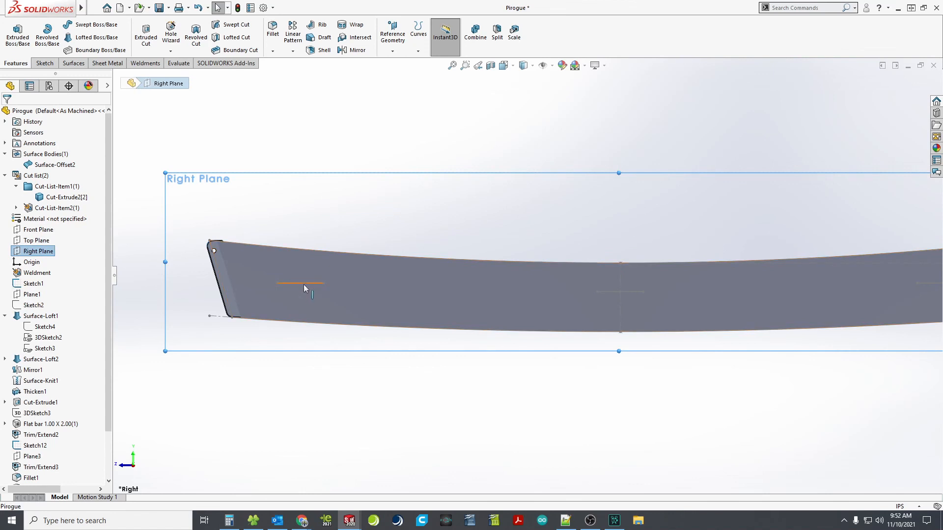
pyautogui.click(44, 63)
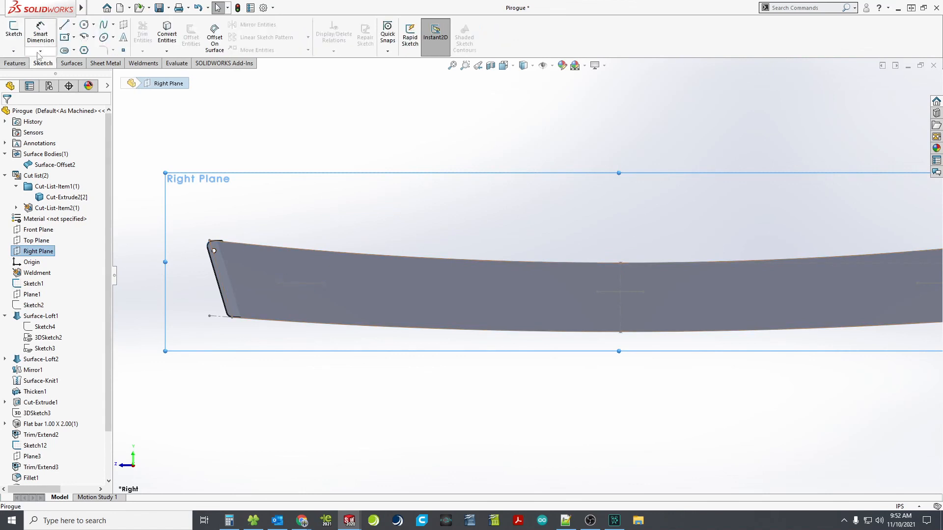
pyautogui.click(19, 42)
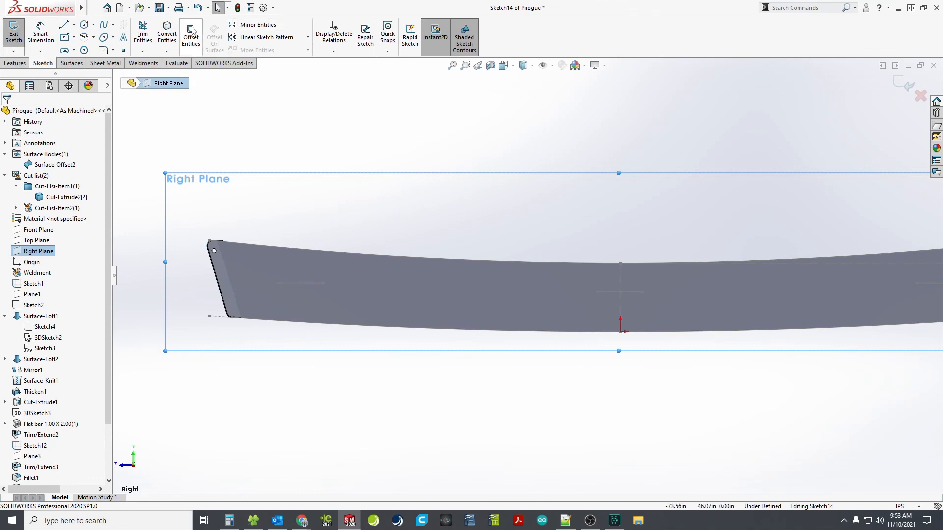
# Convert the three 8 in horizontal lines of the side profile sketch into entities of the new sketch
pyautogui.click(166, 35)
pyautogui.click(305, 284)
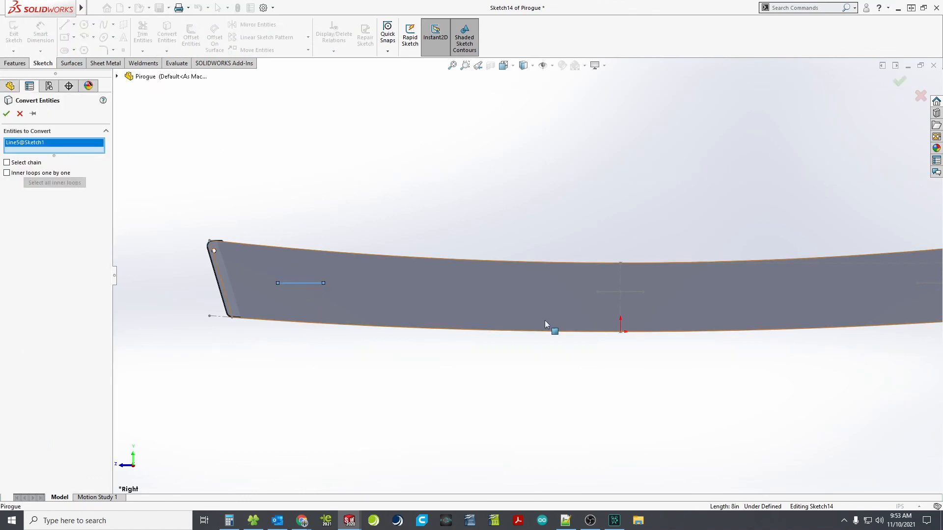
pyautogui.click(611, 292)
pyautogui.scroll(3, 664, 301)
pyautogui.scroll(-3, 758, 295)
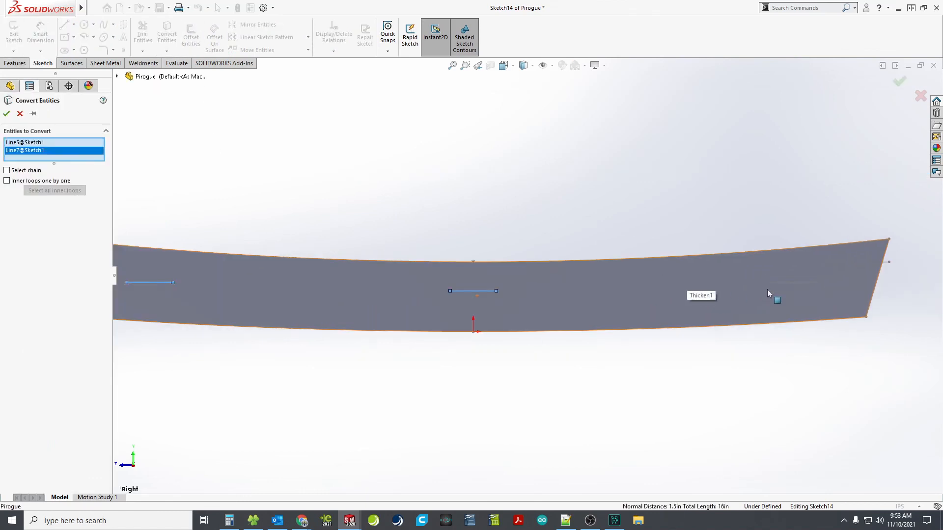
pyautogui.click(791, 282)
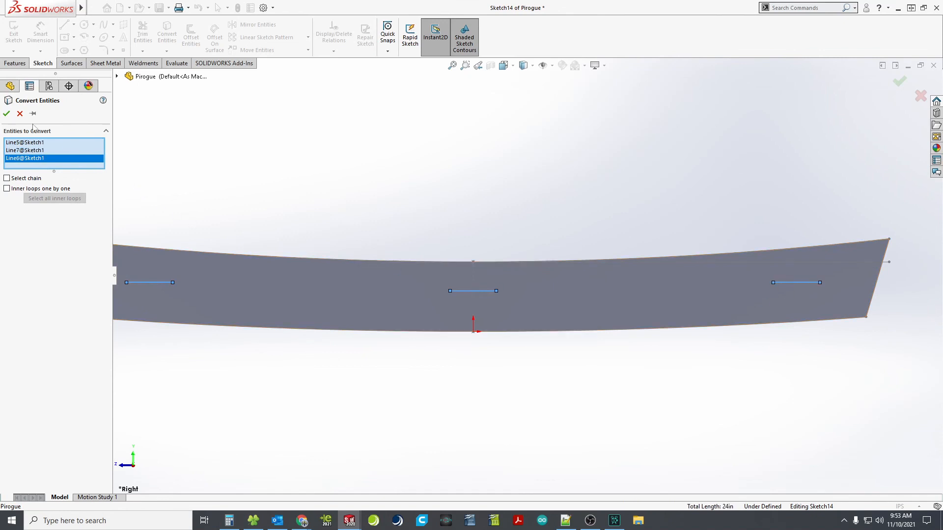
pyautogui.click(7, 114)
pyautogui.press('f')
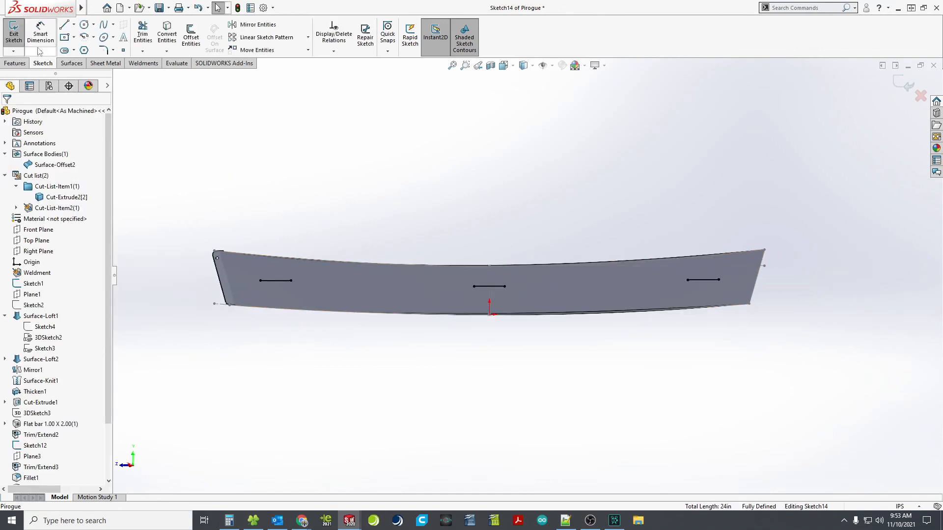
# Start a thin extrusion of the three converted lines and end its first direction Up To Surface on one inner hull side
pyautogui.click(19, 61)
pyautogui.click(19, 44)
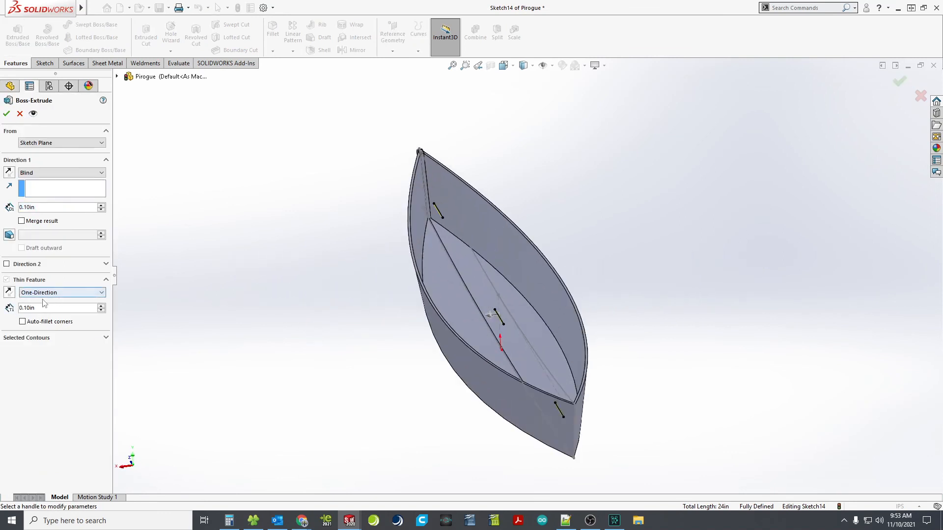
pyautogui.scroll(-3, 474, 250)
pyautogui.click(79, 173)
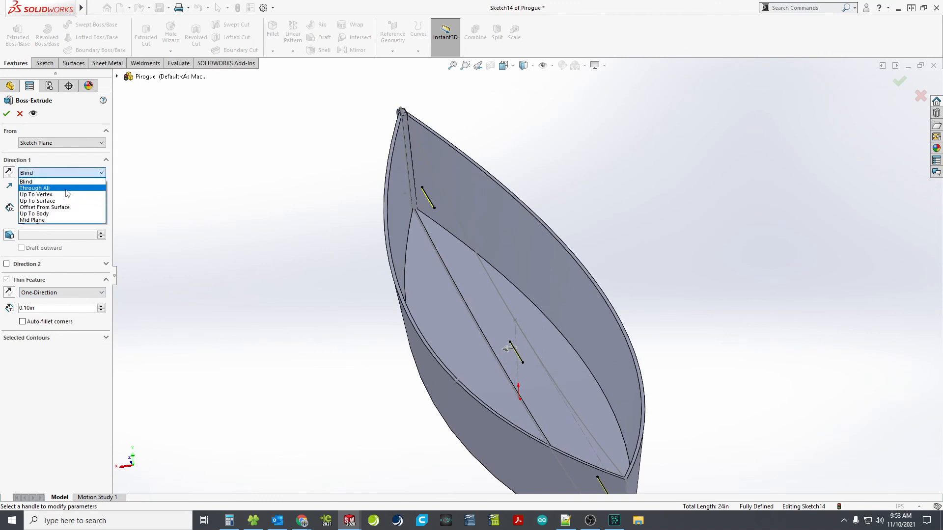
pyautogui.click(66, 189)
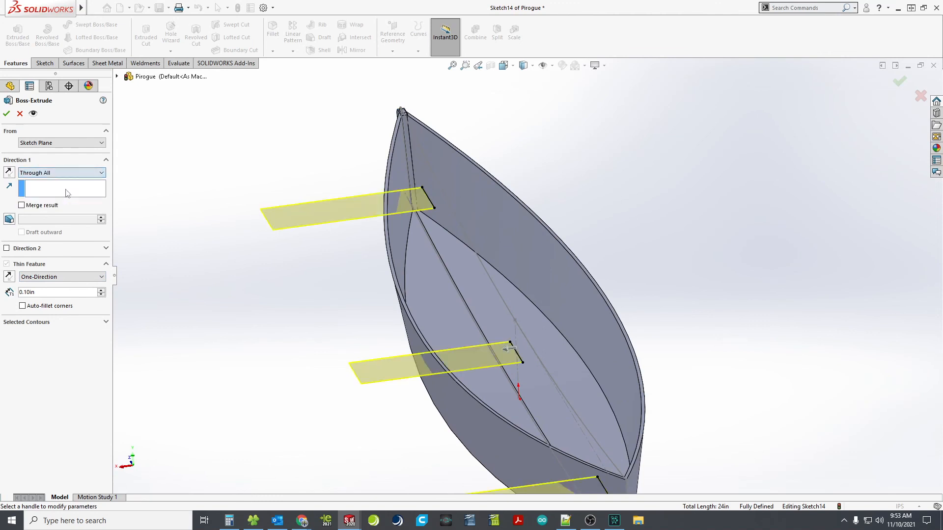
pyautogui.click(65, 174)
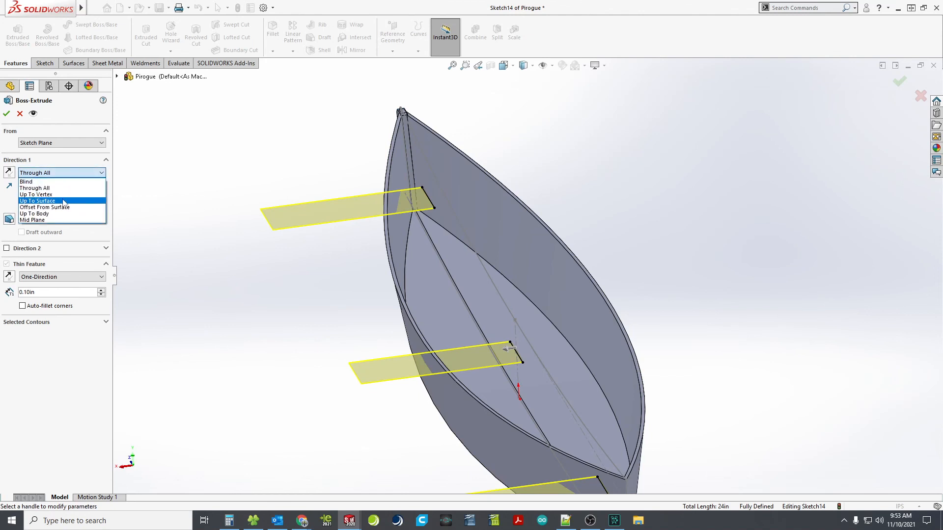
pyautogui.click(64, 201)
pyautogui.moveTo(162, 235); pyautogui.dragTo(215, 248, button='middle')
pyautogui.click(511, 255)
pyautogui.moveTo(511, 254); pyautogui.dragTo(528, 313, button='middle')
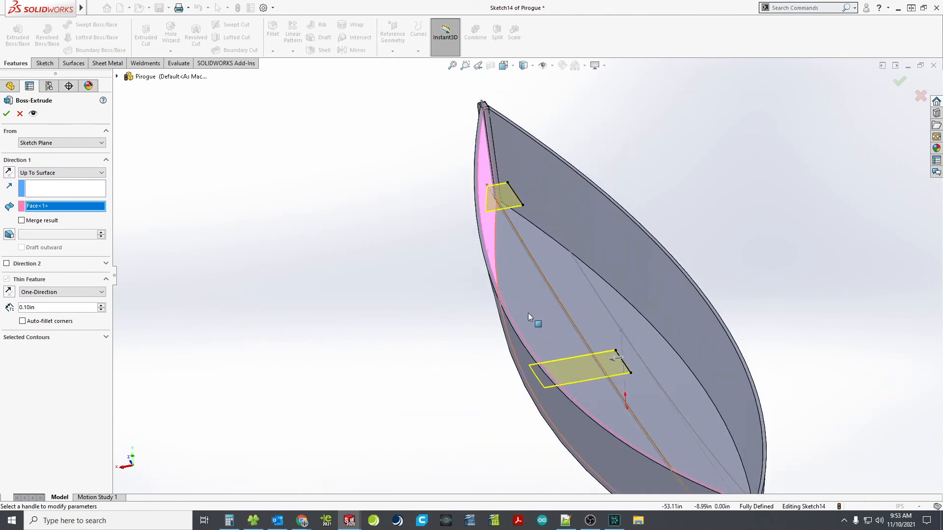
# Enable the extrusion's second direction and end it Up To Surface on the opposite inner hull side
pyautogui.click(6, 264)
pyautogui.click(40, 276)
pyautogui.click(44, 298)
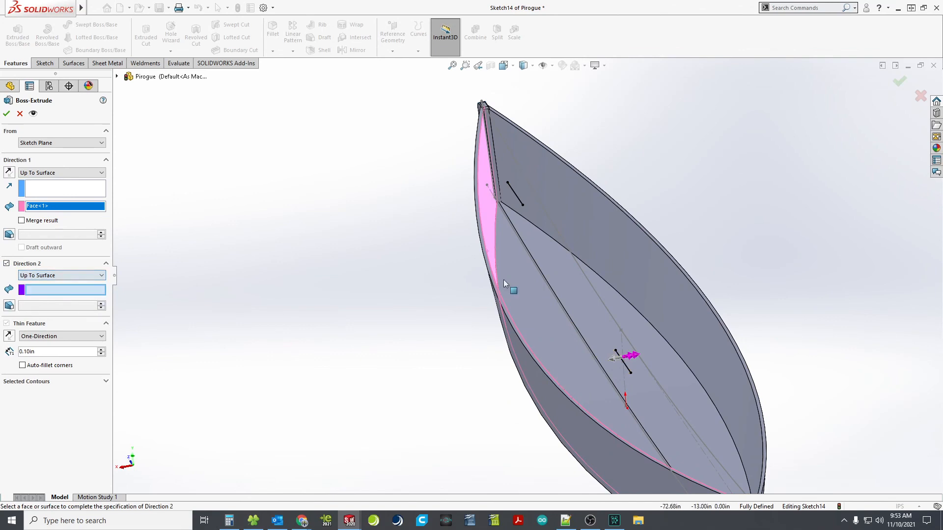
pyautogui.click(614, 245)
pyautogui.moveTo(620, 307); pyautogui.dragTo(625, 315, button='middle')
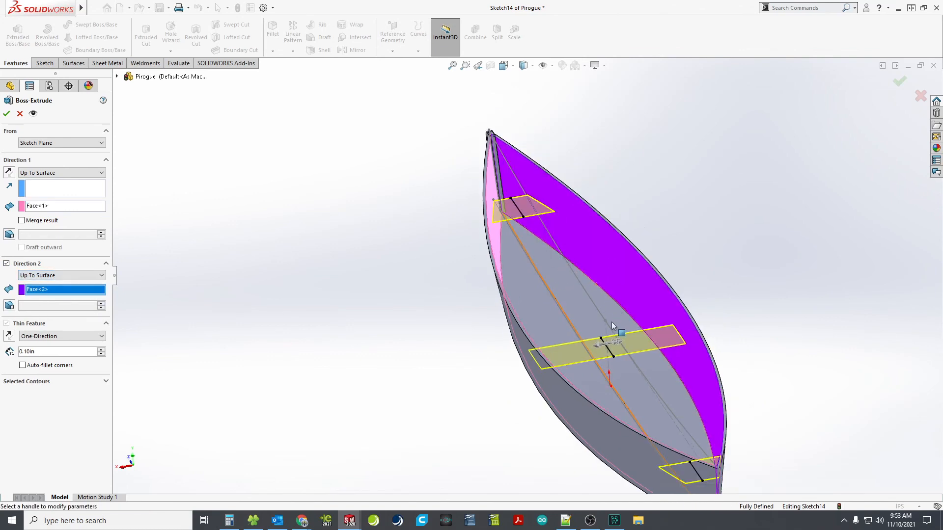
# Set the thin feature's thickness to 0.75 in and reverse its direction so the material lies below the sketch lines
pyautogui.scroll(-2, 608, 339)
pyautogui.moveTo(577, 380); pyautogui.dragTo(599, 344, button='middle')
pyautogui.scroll(-3, 680, 345)
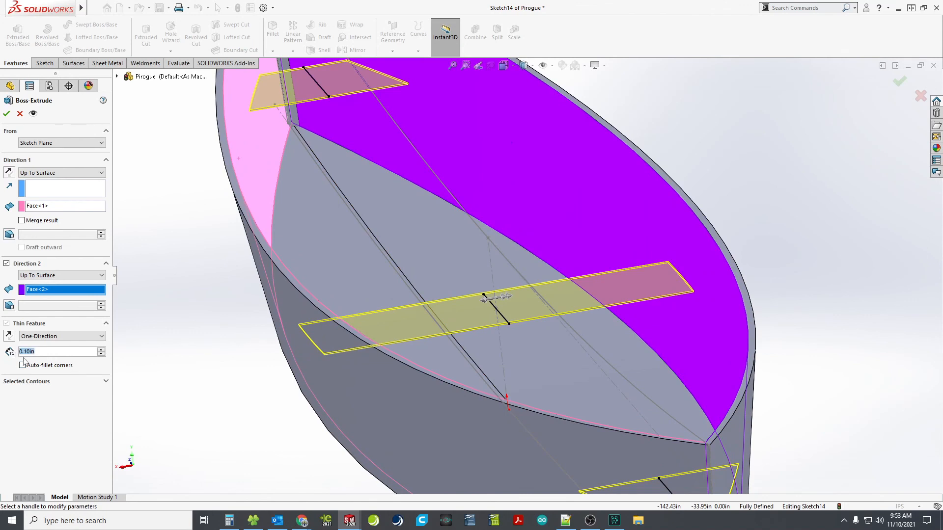
pyautogui.write('75')
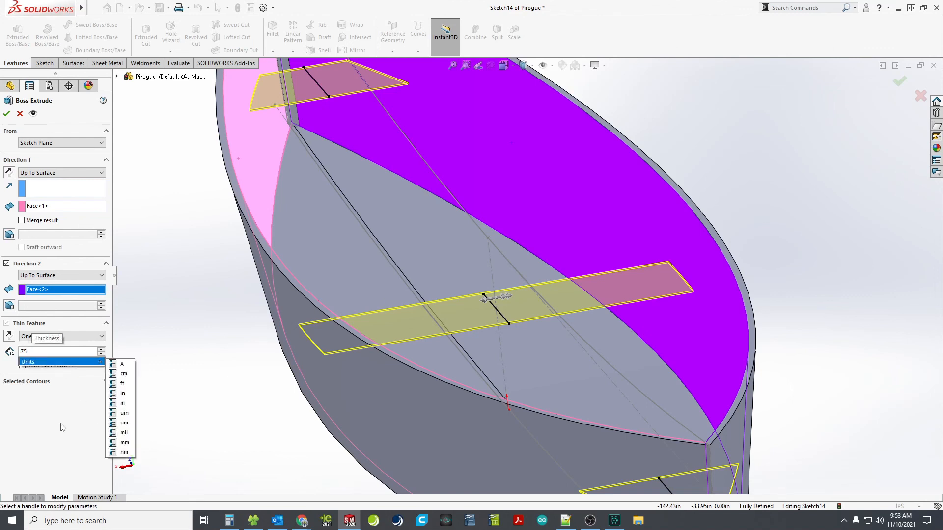
pyautogui.press('Return')
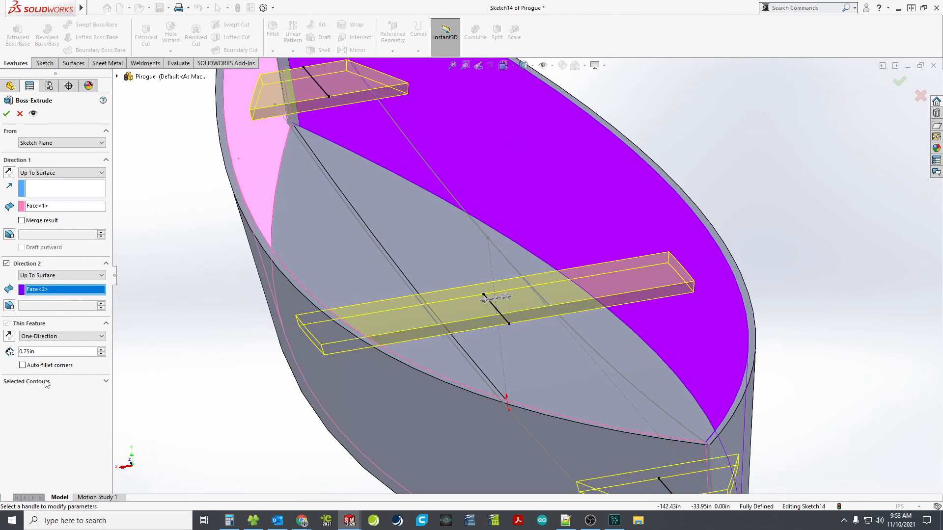
pyautogui.click(9, 335)
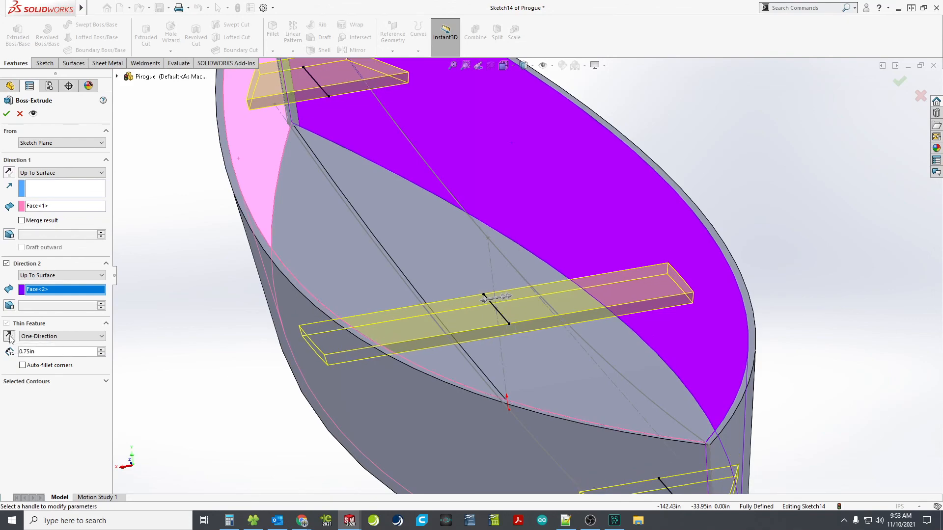
# Examine the previewed seat boards at the middle and both ends of the hull, checking how they meet the sides
pyautogui.moveTo(389, 336); pyautogui.dragTo(404, 313, button='middle')
pyautogui.scroll(4, 611, 268)
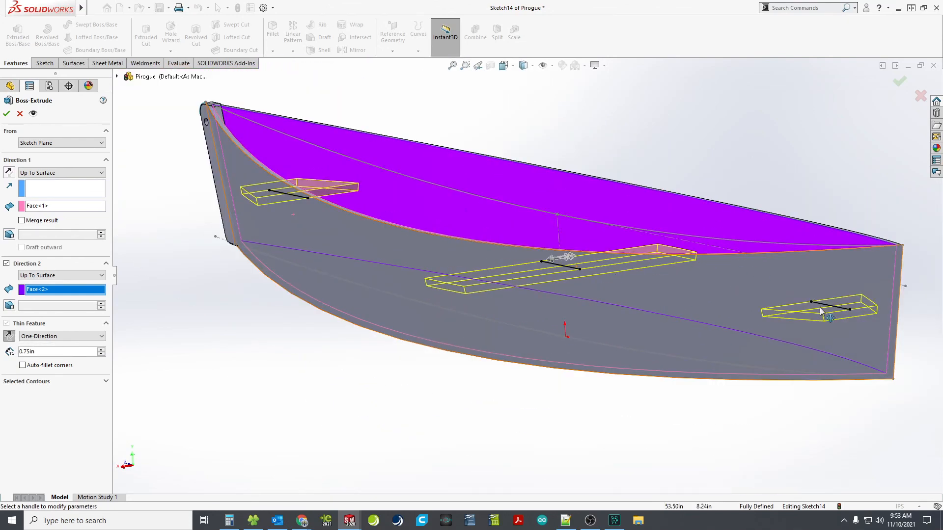
pyautogui.scroll(-4, 795, 326)
pyautogui.scroll(4, 327, 247)
pyautogui.scroll(-6, 283, 198)
pyautogui.moveTo(324, 249); pyautogui.dragTo(301, 248, button='middle')
pyautogui.scroll(2, 591, 263)
pyautogui.moveTo(591, 263); pyautogui.dragTo(603, 266, button='middle')
pyautogui.scroll(1, 605, 268)
pyautogui.scroll(5, 605, 268)
pyautogui.scroll(-5, 730, 360)
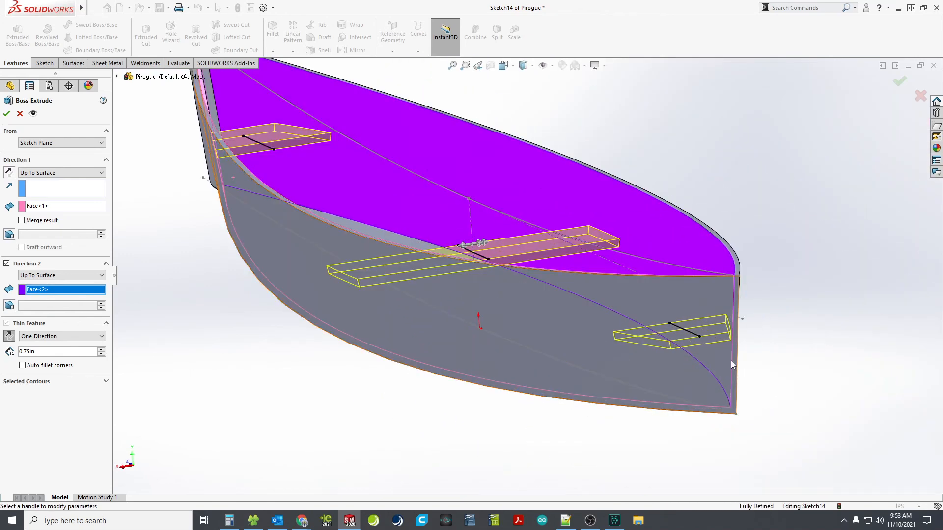
pyautogui.moveTo(652, 320); pyautogui.dragTo(649, 307, button='middle')
pyautogui.scroll(4, 378, 265)
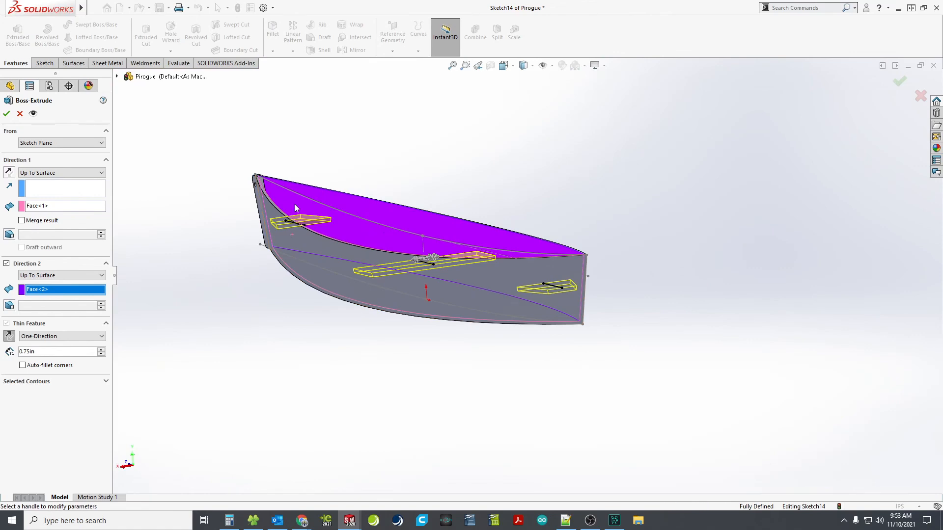
pyautogui.scroll(-5, 354, 239)
# Select the middle line and both end lines as the extrusion's contours and complete the thin extrusion
pyautogui.click(35, 381)
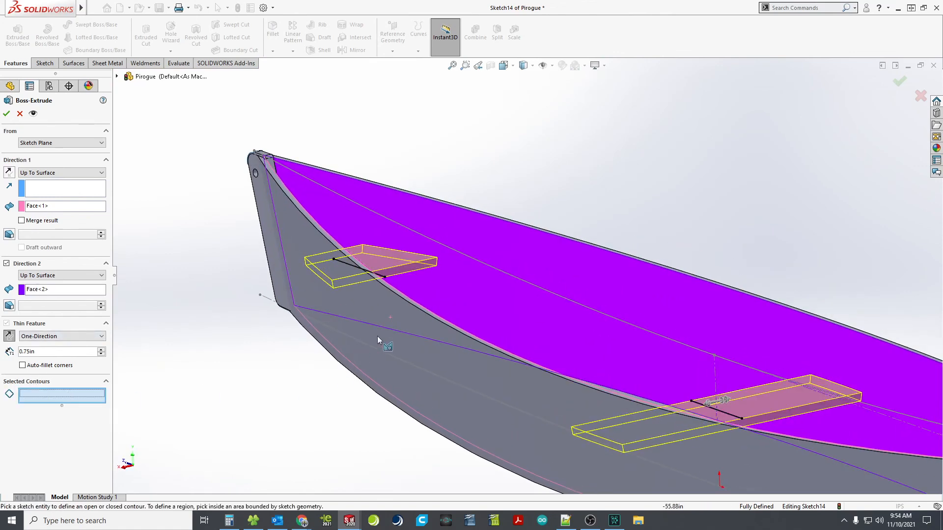
pyautogui.click(711, 411)
pyautogui.moveTo(711, 411); pyautogui.dragTo(745, 393, button='middle')
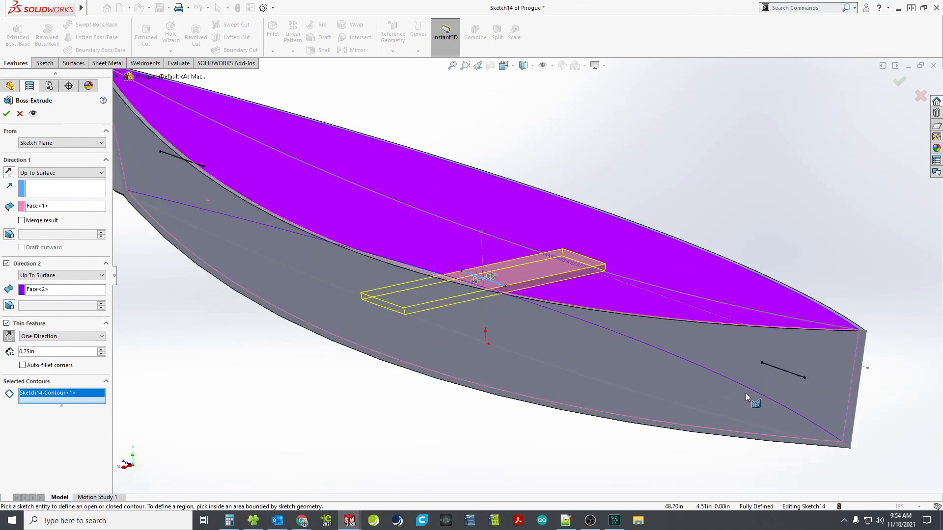
pyautogui.click(781, 373)
pyautogui.moveTo(781, 373); pyautogui.dragTo(333, 221, button='middle')
pyautogui.scroll(-3, 295, 208)
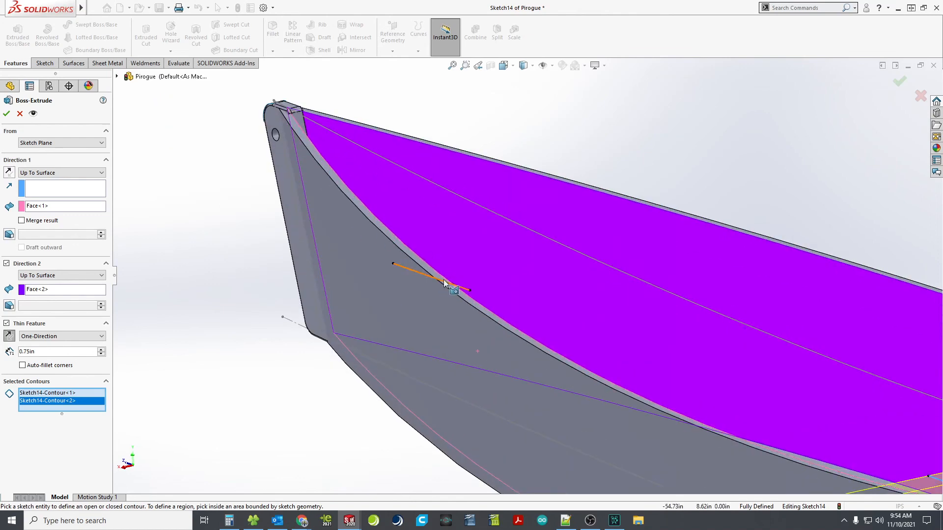
pyautogui.click(445, 279)
pyautogui.keyDown('ctrl'); pyautogui.moveTo(432, 304); pyautogui.dragTo(508, 297, button='middle'); pyautogui.keyUp('ctrl')
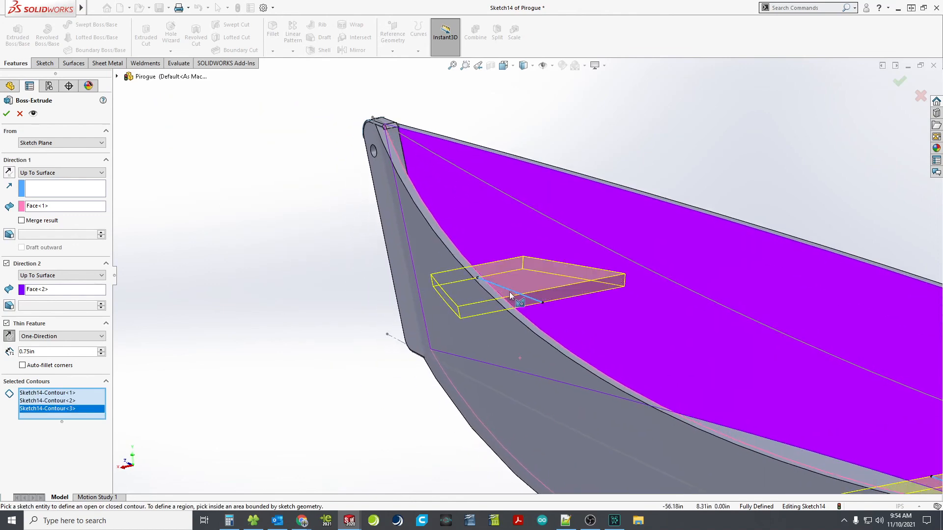
pyautogui.scroll(3, 514, 310)
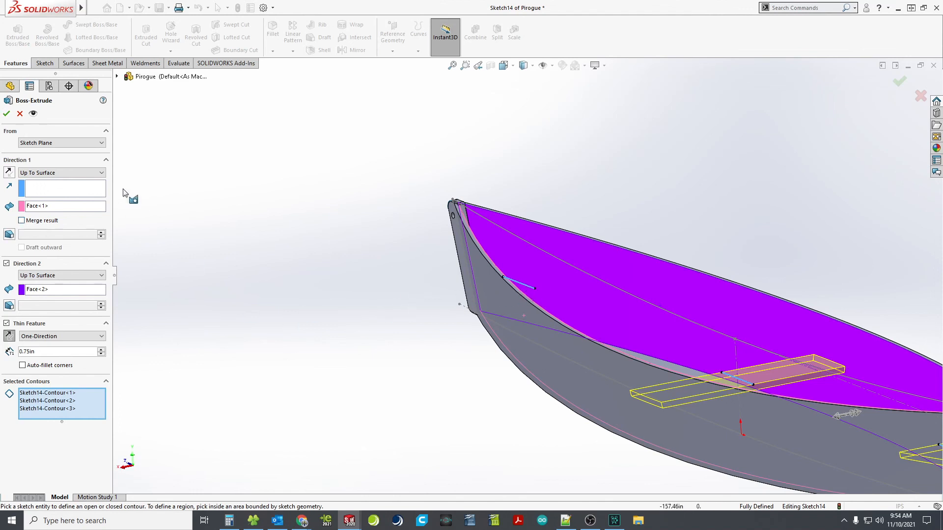
pyautogui.click(8, 116)
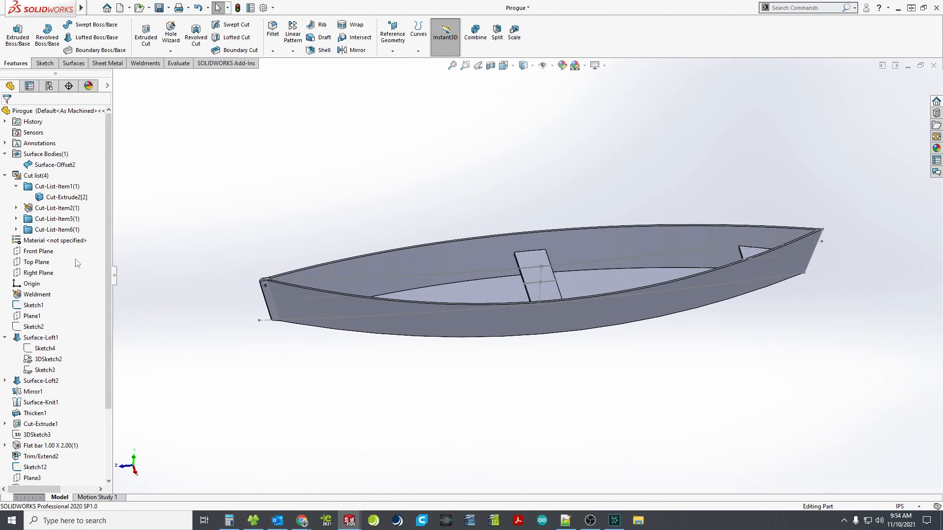
# Mirror the end seat body and the flat bar end member about the Front Plane without merging solids
pyautogui.click(38, 254)
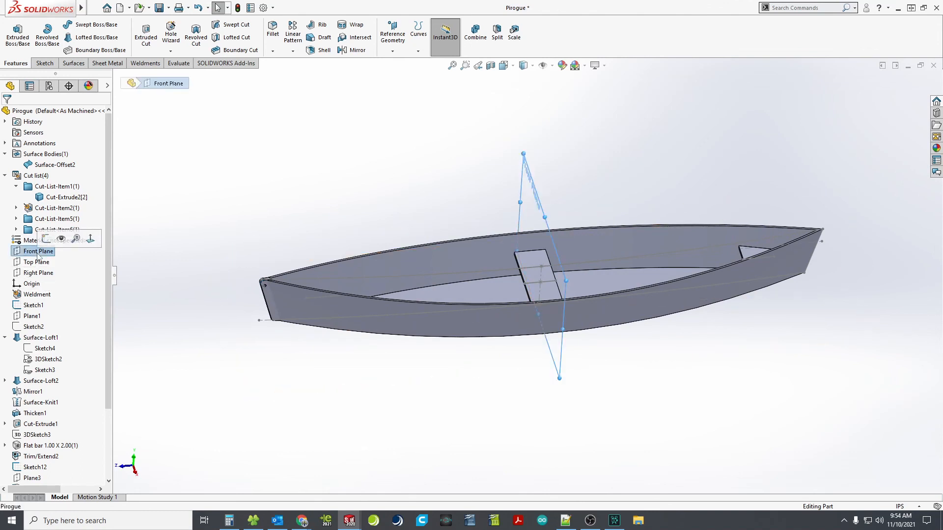
pyautogui.click(354, 49)
pyautogui.scroll(-3, 370, 240)
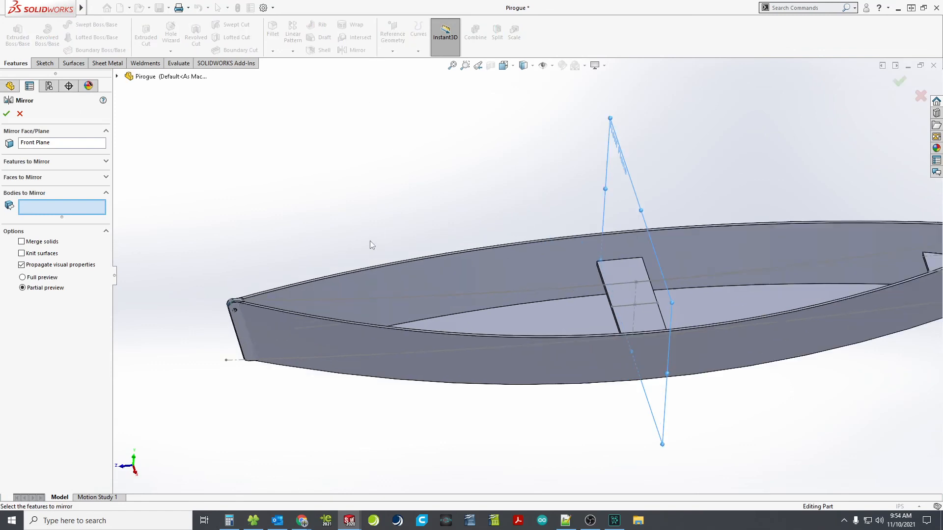
pyautogui.scroll(3, 524, 271)
pyautogui.moveTo(831, 273); pyautogui.dragTo(840, 281, button='middle')
pyautogui.click(804, 264)
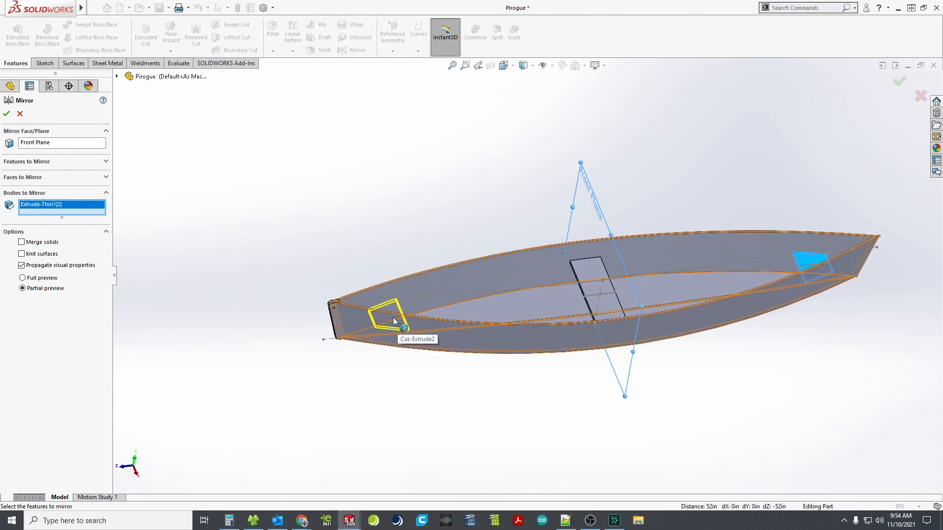
pyautogui.scroll(-2, 392, 317)
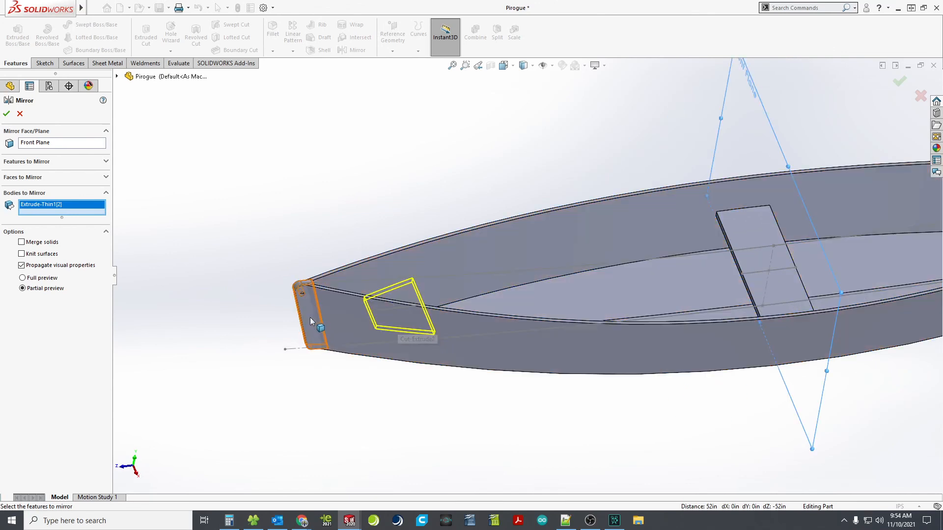
pyautogui.click(308, 316)
pyautogui.scroll(3, 581, 330)
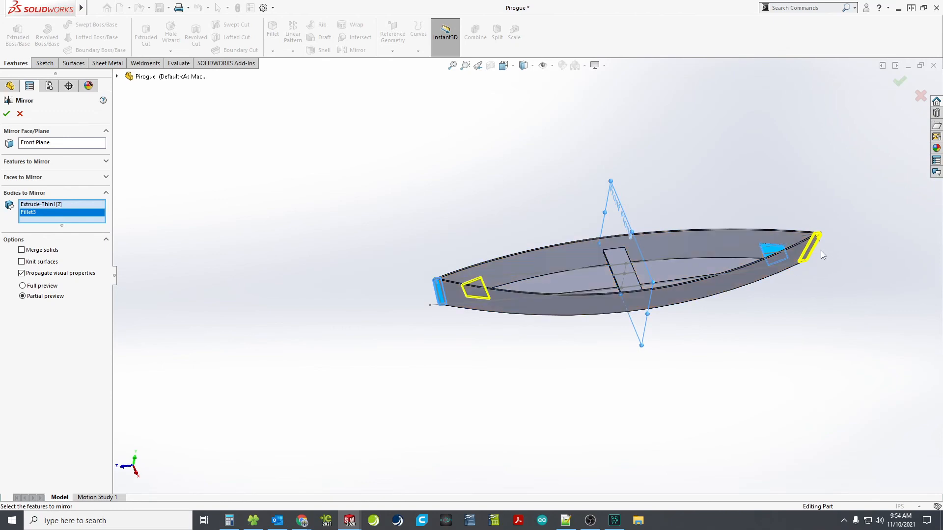
pyautogui.scroll(-2, 820, 244)
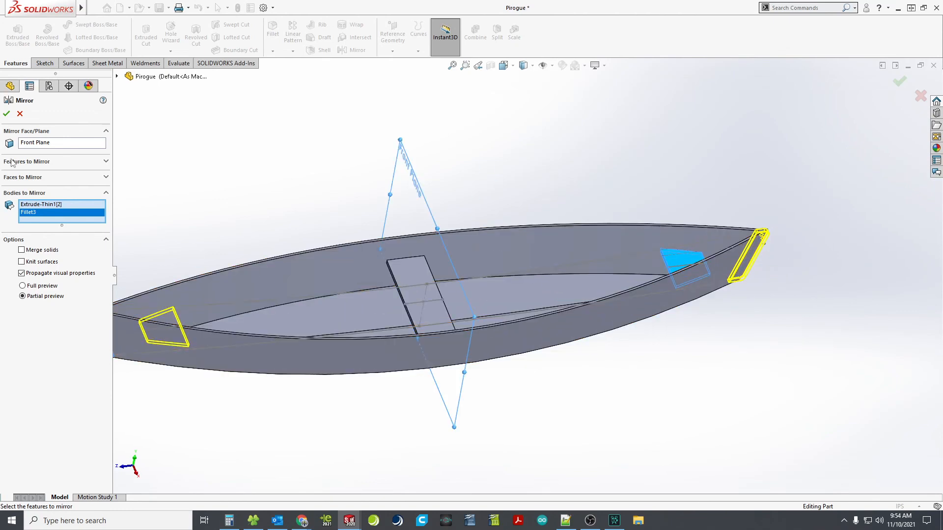
pyautogui.scroll(2, 116, 256)
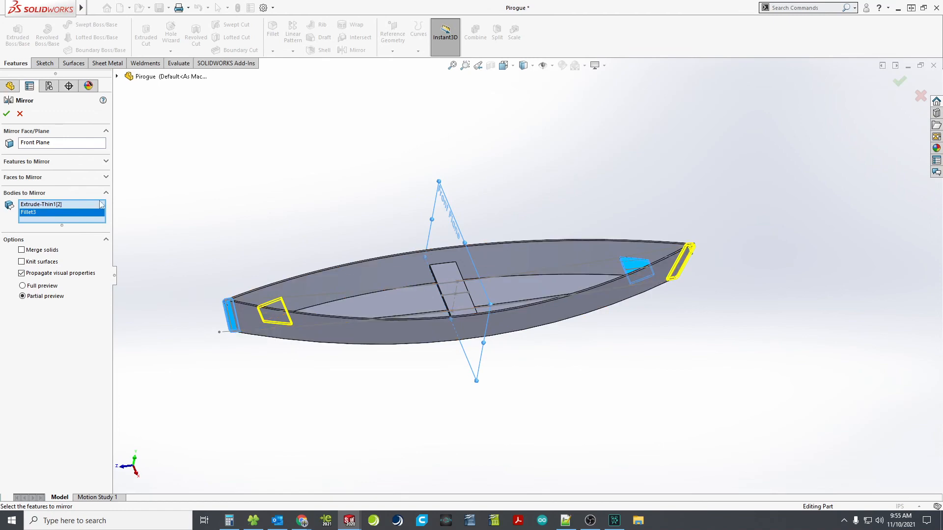
pyautogui.click(6, 113)
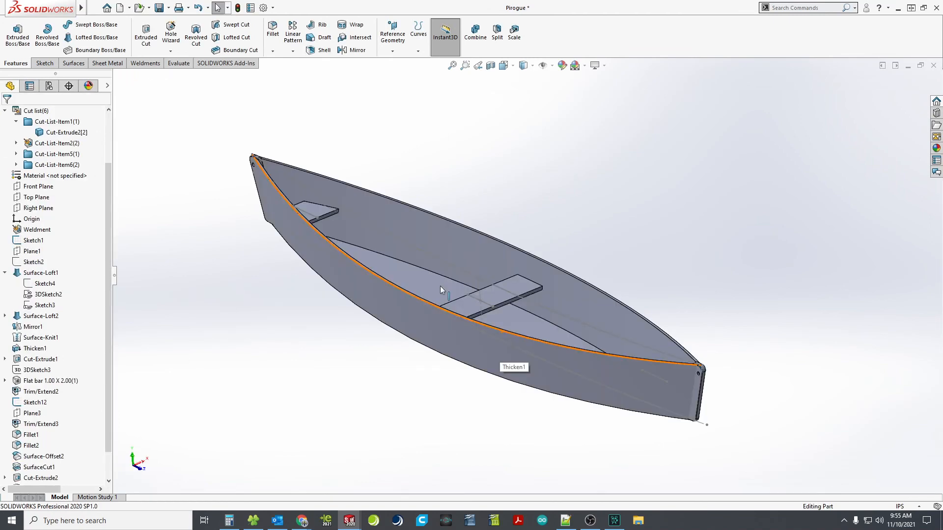
# Hide the sketch curve still displayed along the hull and save the part
pyautogui.moveTo(440, 285)
pyautogui.mouseDown(button='middle')
pyautogui.moveTo(440, 267)
pyautogui.moveTo(459, 271)
pyautogui.mouseUp(button='middle')
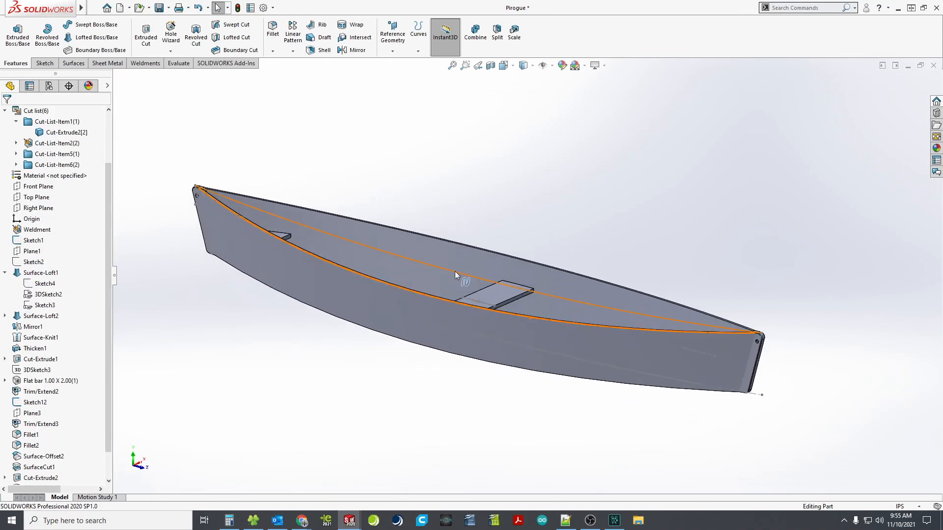
pyautogui.rightClick(455, 271)
pyautogui.click(478, 257)
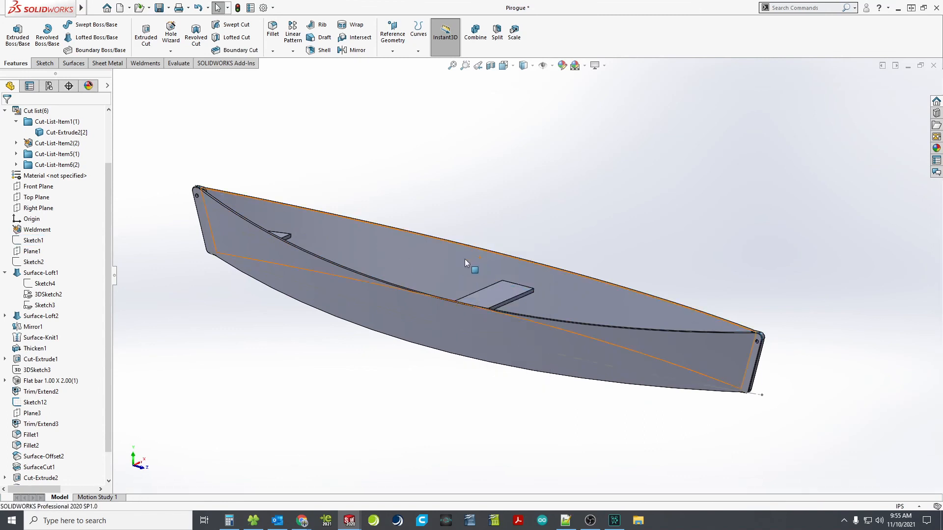
pyautogui.click(159, 8)
# Create an offset surface from the rounded outer corner face of the flat bar member at the hull's uncut end
pyautogui.scroll(-5, 268, 252)
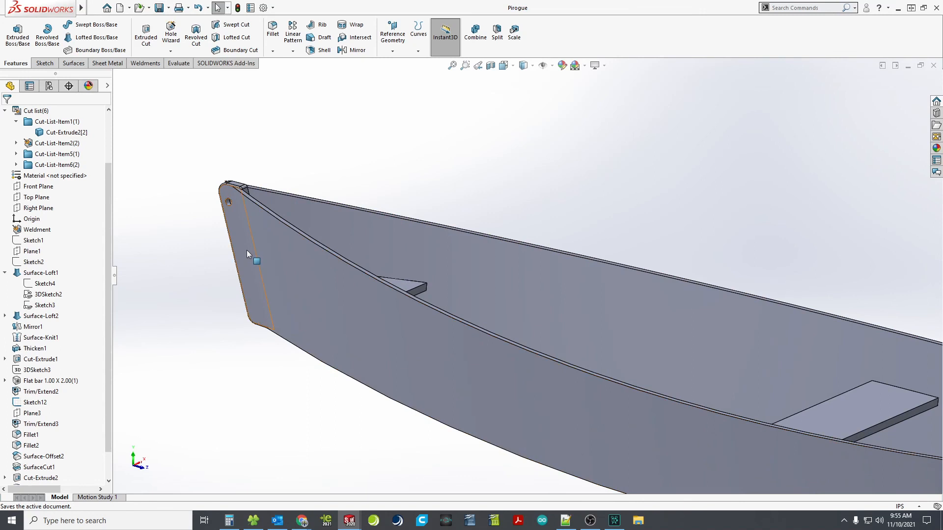
pyautogui.scroll(-4, 294, 248)
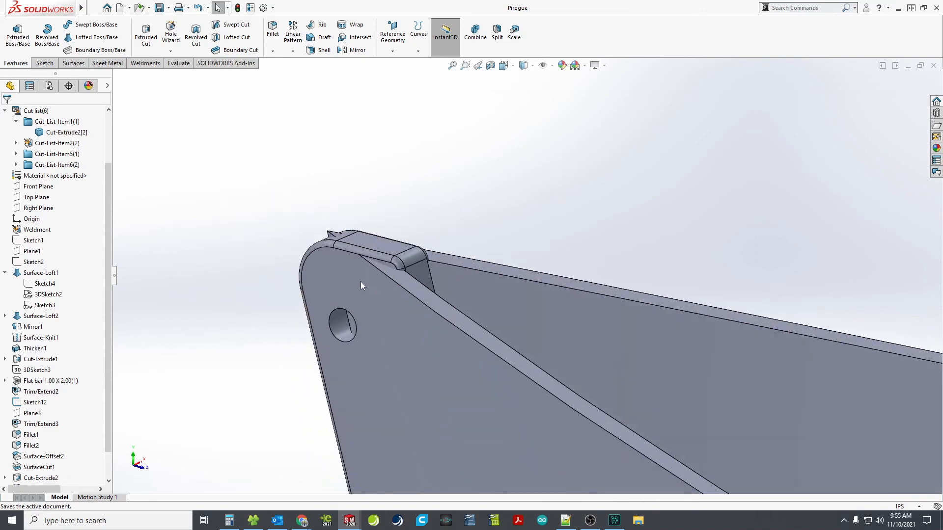
pyautogui.scroll(2, 361, 283)
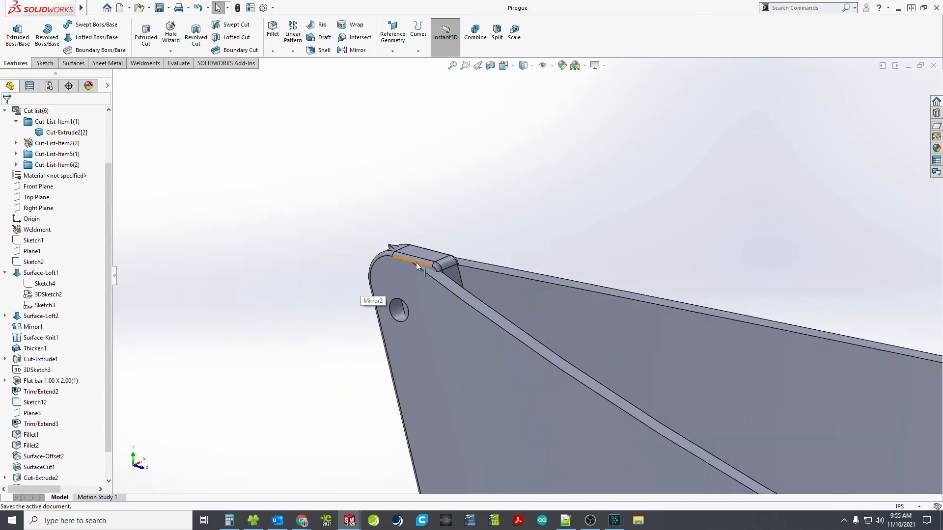
pyautogui.moveTo(416, 265); pyautogui.dragTo(621, 315, button='middle')
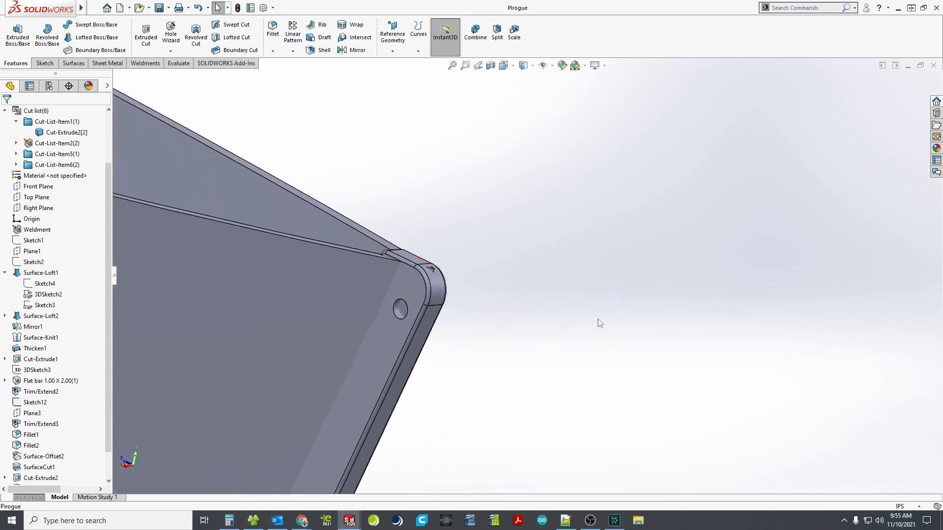
pyautogui.scroll(-2, 434, 277)
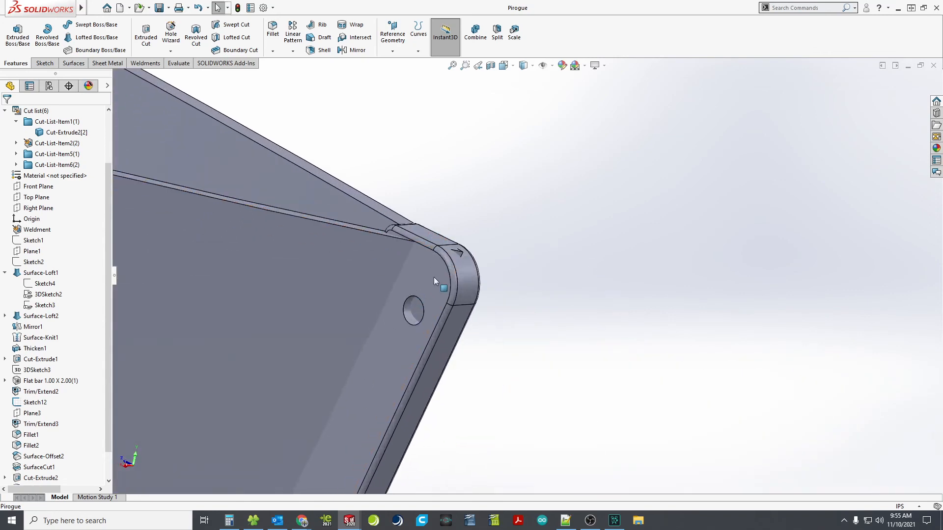
pyautogui.click(468, 267)
pyautogui.click(73, 64)
pyautogui.click(216, 37)
pyautogui.click(7, 113)
# Cut with the new offset surface, turning off automatic body selection and limiting the cut to the hull body
pyautogui.click(449, 50)
pyautogui.click(464, 272)
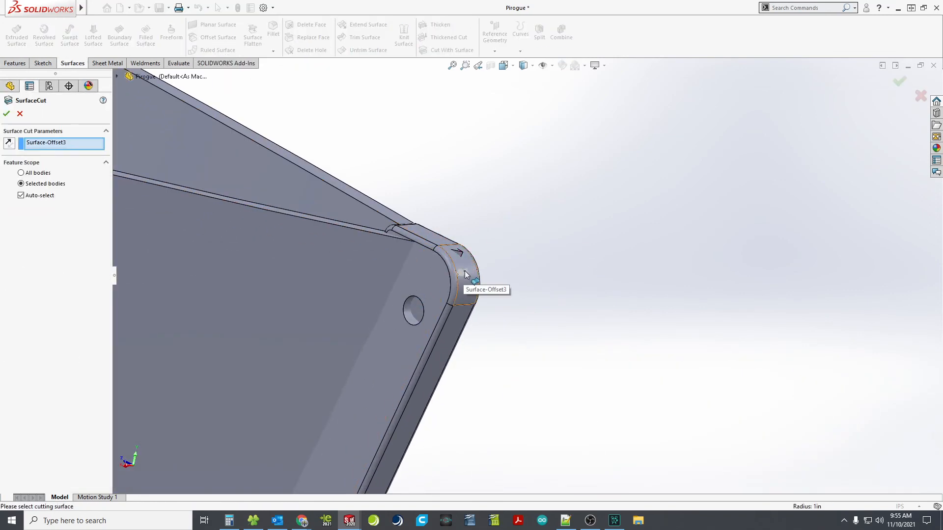
pyautogui.click(21, 195)
pyautogui.click(214, 252)
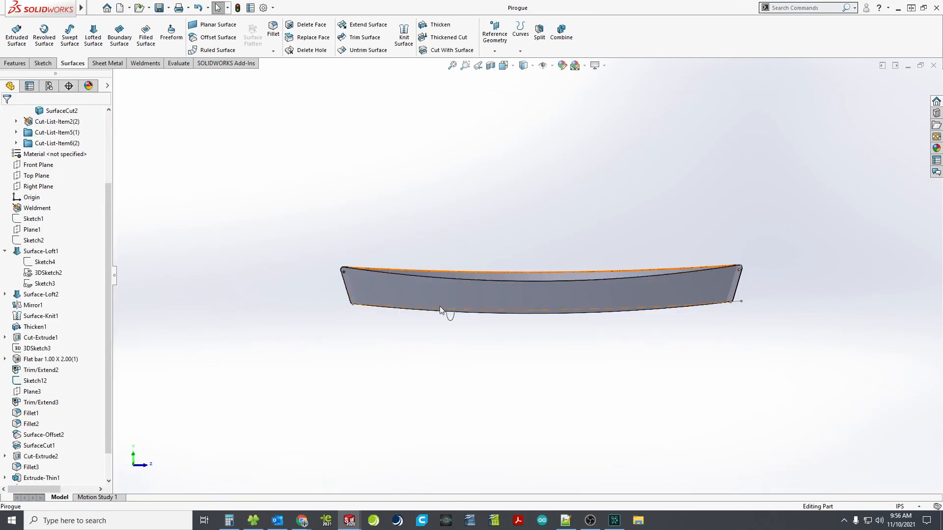
# Set up a feature mirror about the Front Plane with the end member's hole cut, Cut-Extrude2, as the feature to mirror
pyautogui.scroll(-6, 388, 277)
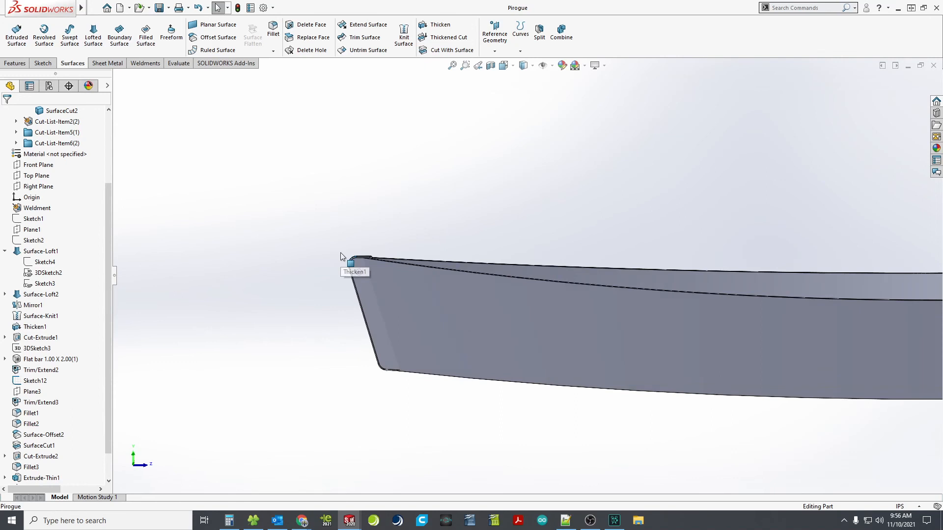
pyautogui.scroll(-5, 405, 278)
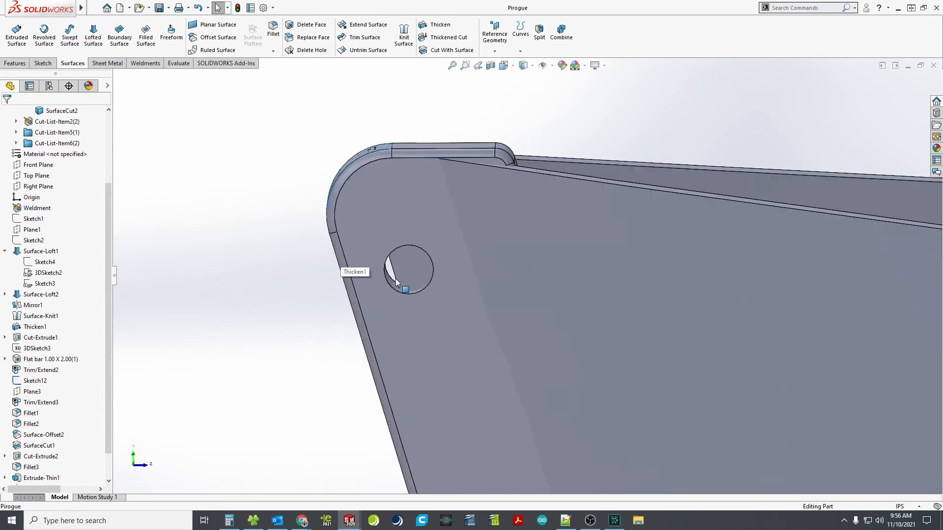
pyautogui.moveTo(394, 269); pyautogui.dragTo(375, 285, button='middle')
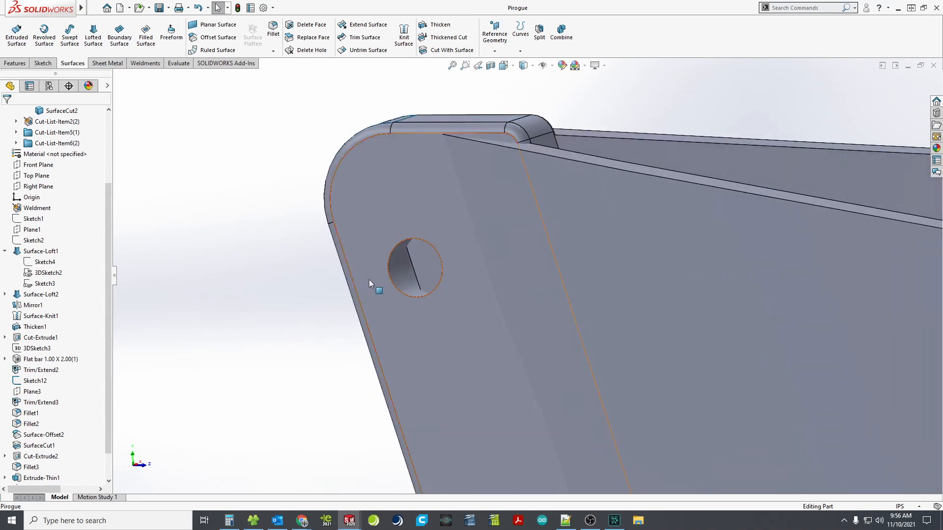
pyautogui.moveTo(425, 269); pyautogui.dragTo(464, 261, button='middle')
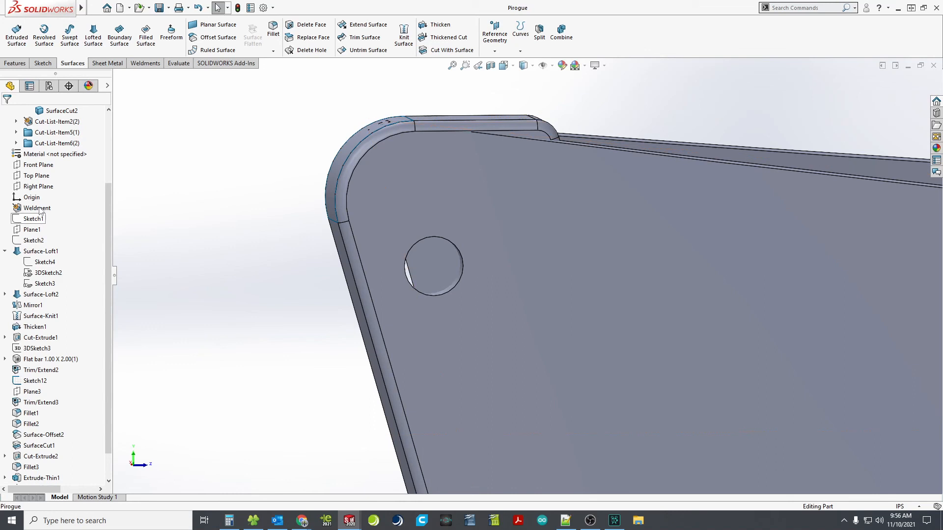
pyautogui.click(38, 166)
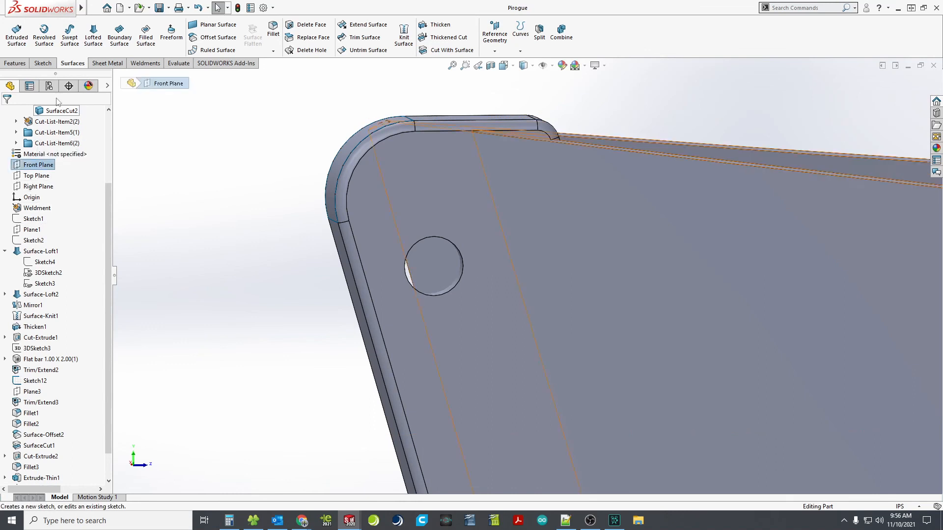
pyautogui.click(21, 66)
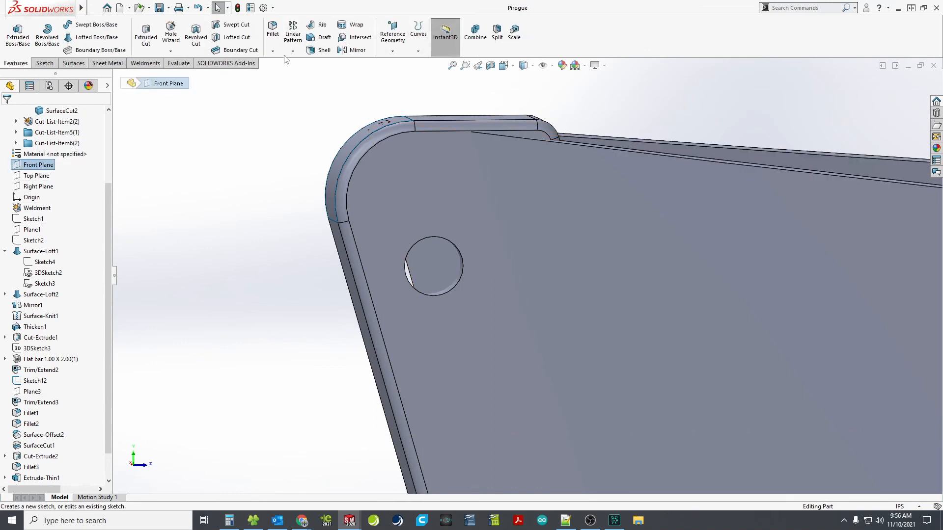
pyautogui.click(354, 50)
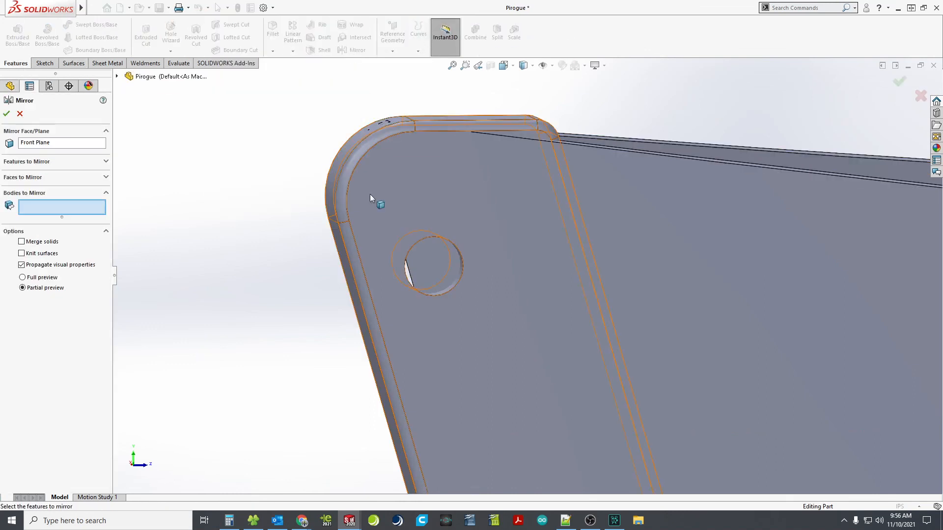
pyautogui.click(82, 162)
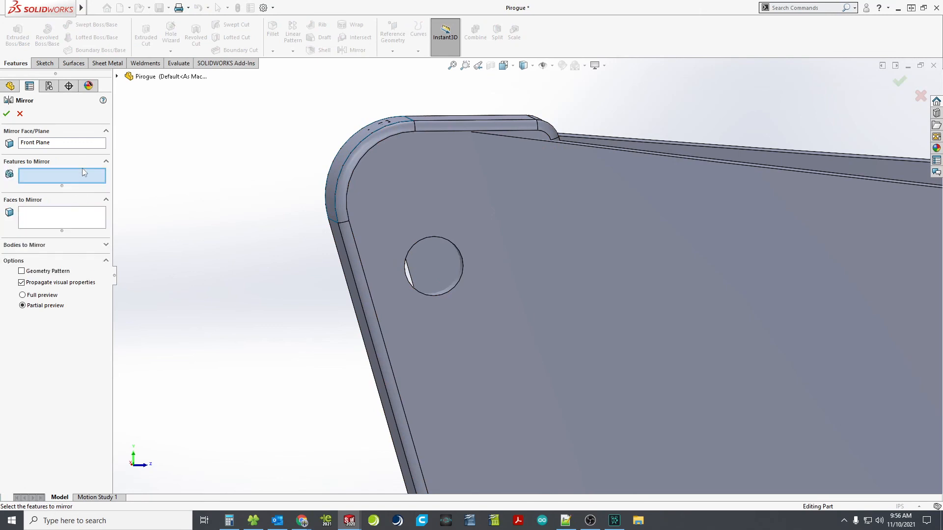
pyautogui.click(117, 76)
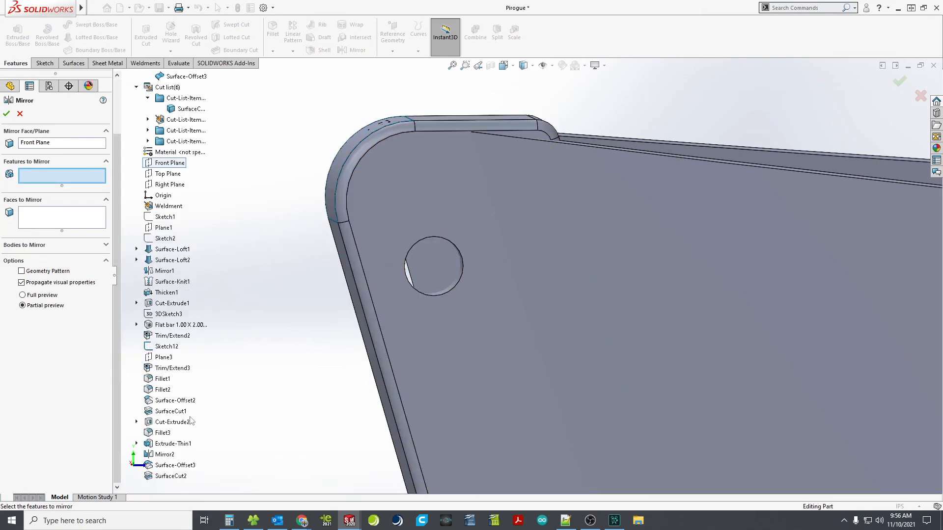
pyautogui.click(172, 422)
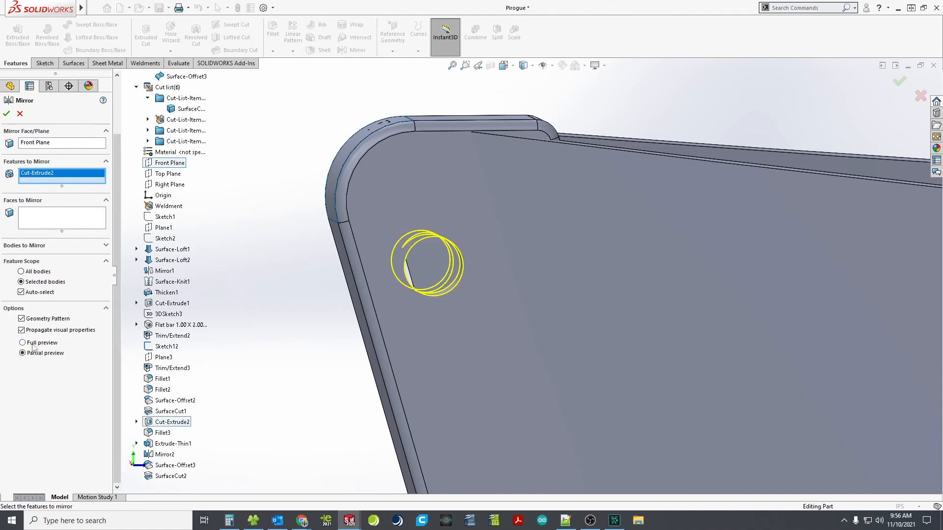
# Turn off automatic body selection, limit the mirrored hole cut to the hull body, and complete the mirror
pyautogui.click(20, 292)
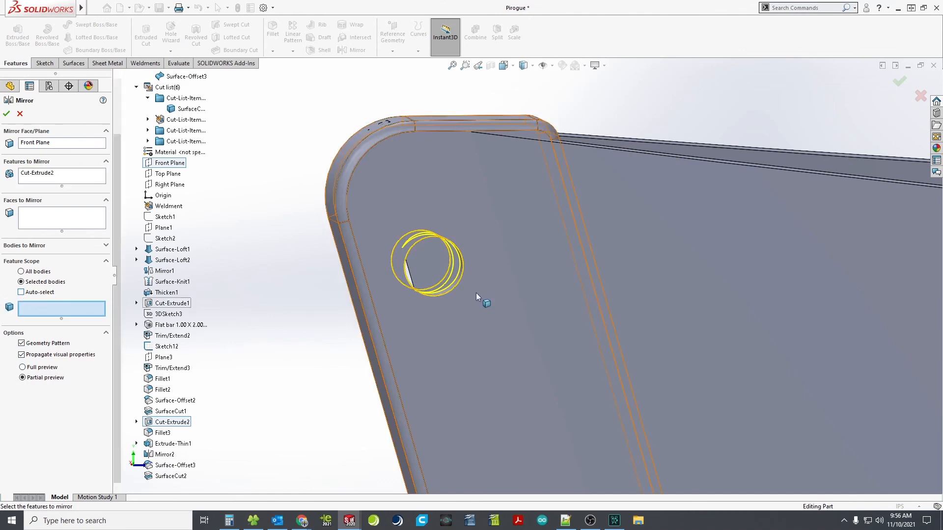
pyautogui.click(670, 208)
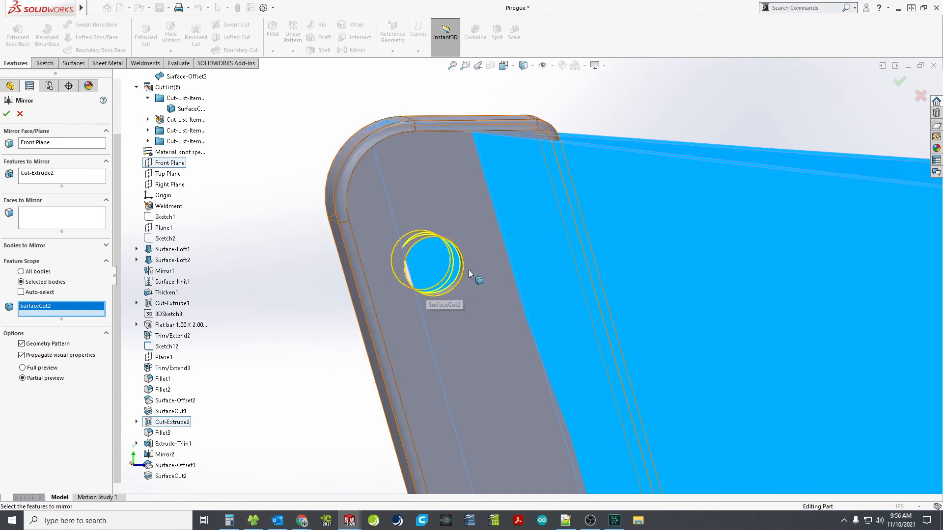
pyautogui.click(6, 114)
pyautogui.scroll(8, 523, 218)
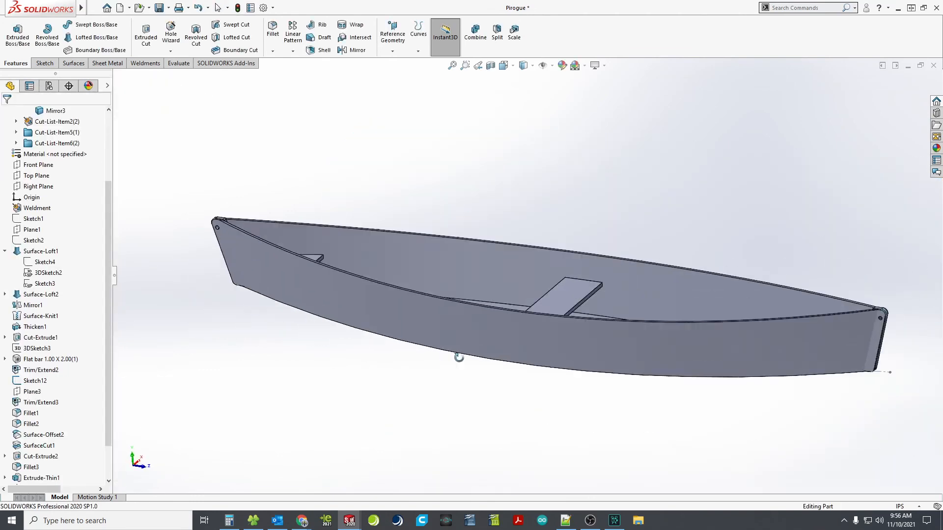
# Apply the green low gloss plastic appearance to the whole part
pyautogui.click(936, 147)
pyautogui.click(854, 127)
pyautogui.moveTo(824, 397)
pyautogui.moveTo(835, 389); pyautogui.dragTo(501, 295)
pyautogui.click(514, 294)
pyautogui.scroll(2, 514, 296)
pyautogui.rightClick(475, 304)
pyautogui.click(510, 284)
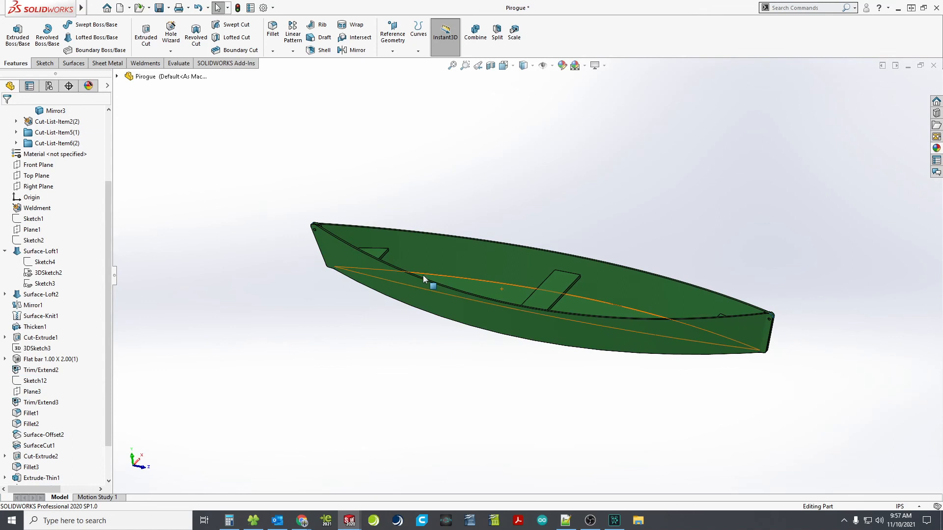
# Start a Combine with the Add operation and select the three seat boards as bodies to combine
pyautogui.scroll(-1, 419, 278)
pyautogui.scroll(-2, 682, 304)
pyautogui.scroll(2, 613, 289)
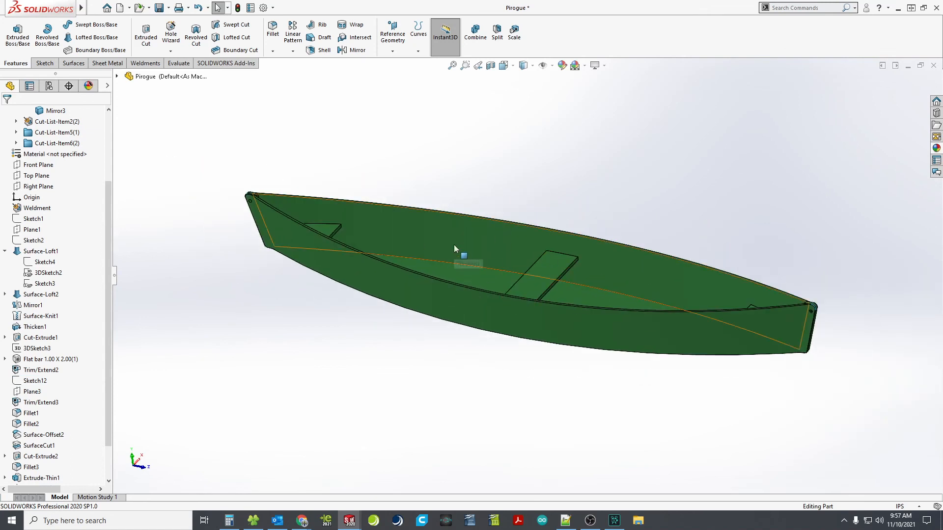
pyautogui.click(475, 34)
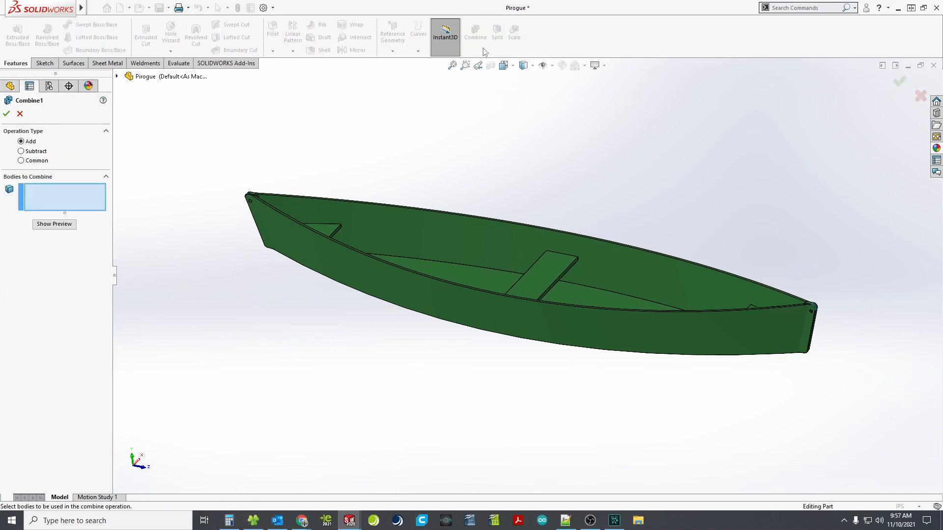
pyautogui.click(319, 229)
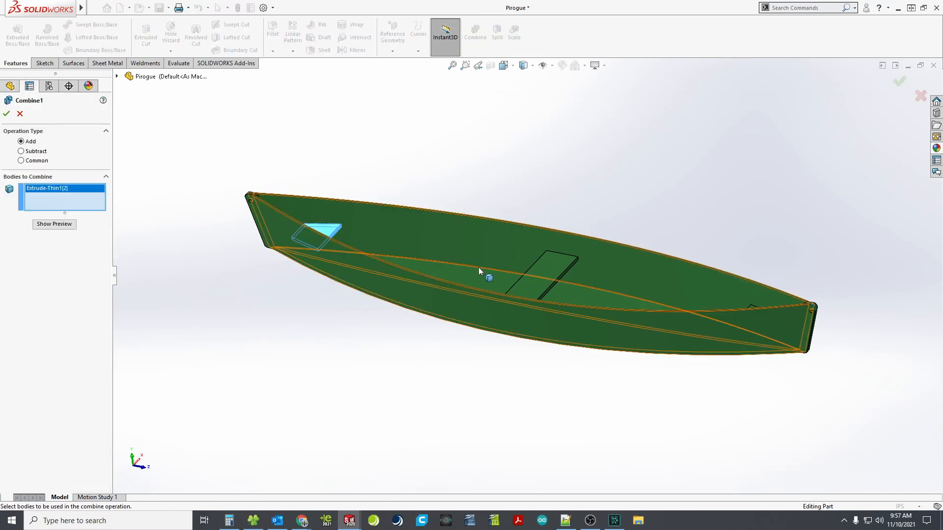
pyautogui.click(543, 274)
pyautogui.moveTo(743, 304); pyautogui.dragTo(779, 337, button='middle')
pyautogui.scroll(-3, 780, 337)
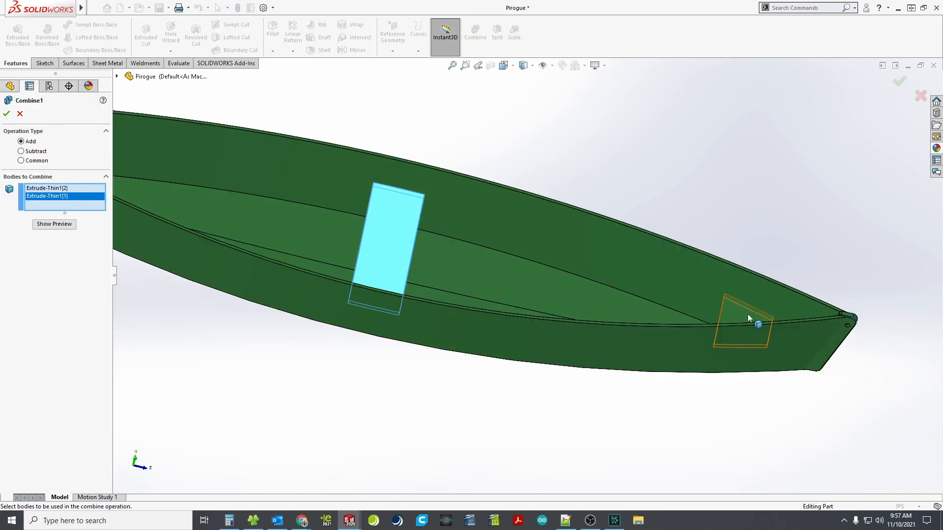
pyautogui.click(747, 314)
# Include the hull and both flat bar end members in the combination and complete it
pyautogui.click(782, 348)
pyautogui.click(832, 350)
pyautogui.scroll(5, 770, 348)
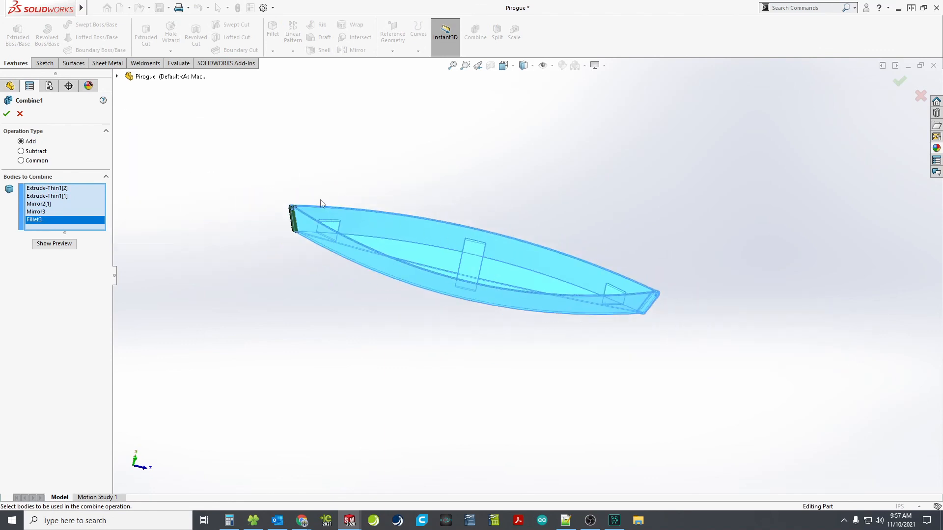
pyautogui.scroll(-7, 321, 202)
pyautogui.click(354, 307)
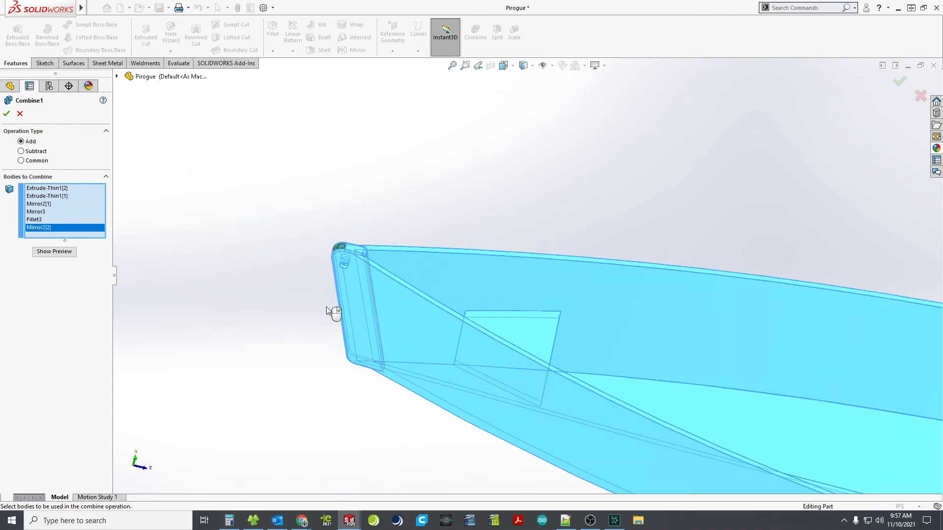
pyautogui.click(9, 117)
pyautogui.scroll(4, 605, 390)
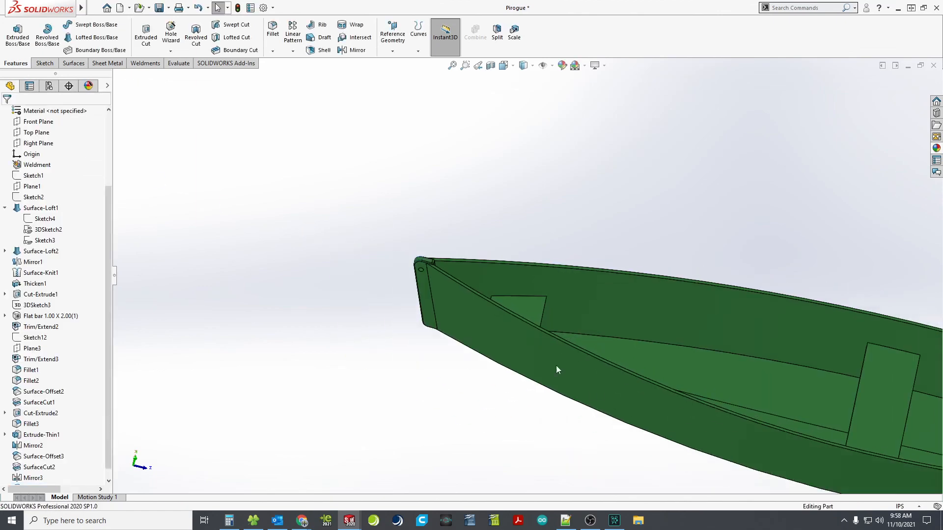
# Examine the surface bodies and the cut list's combined body, and view the whole boat
pyautogui.scroll(3, 55, 167)
pyautogui.click(58, 176)
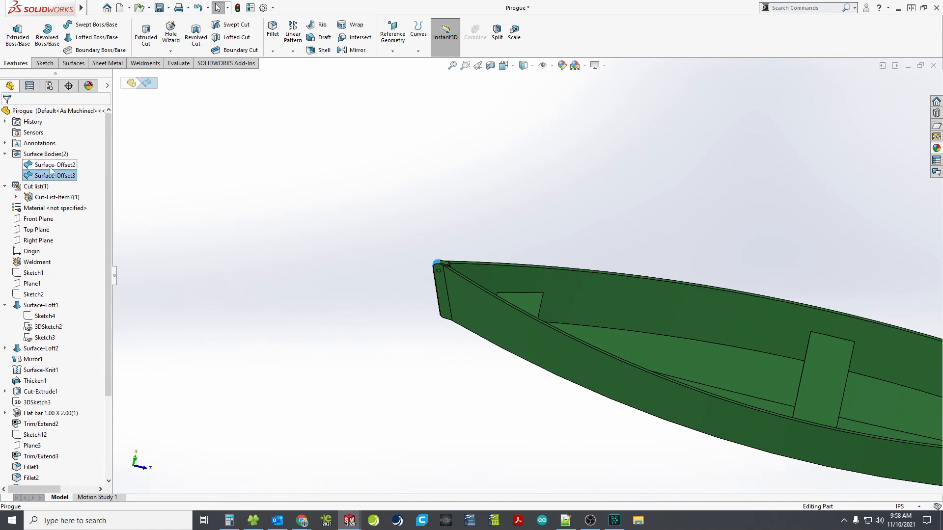
pyautogui.click(44, 153)
pyautogui.click(5, 154)
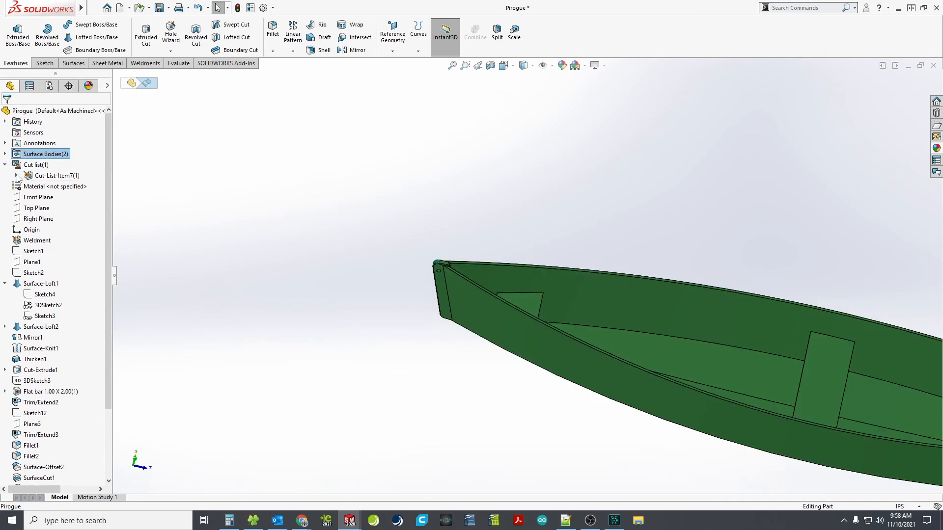
pyautogui.click(16, 175)
pyautogui.click(51, 187)
pyautogui.click(241, 268)
pyautogui.scroll(5, 461, 335)
pyautogui.scroll(-2, 686, 385)
pyautogui.scroll(-2, 605, 264)
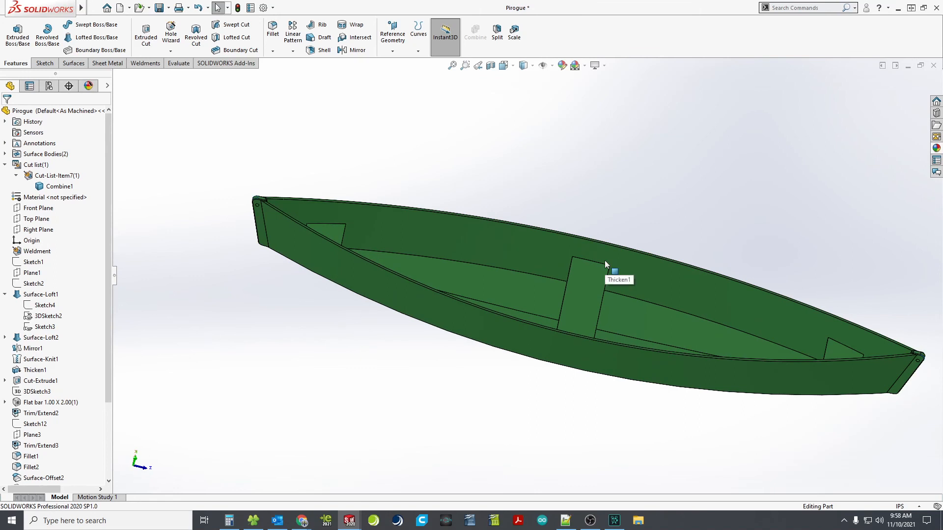
pyautogui.moveTo(605, 260); pyautogui.dragTo(415, 202, button='middle')
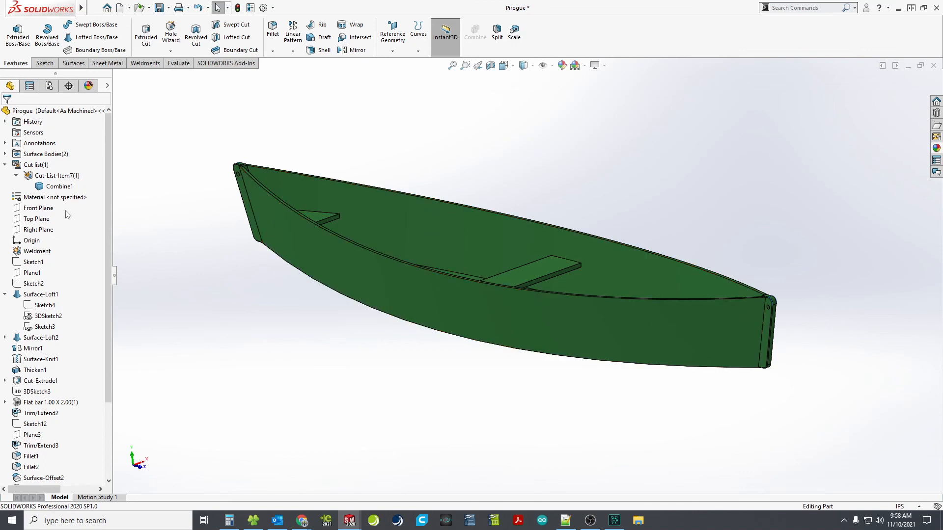
# Open the part's green low gloss plastic appearance for editing and bring its RGB color values into view
pyautogui.click(88, 86)
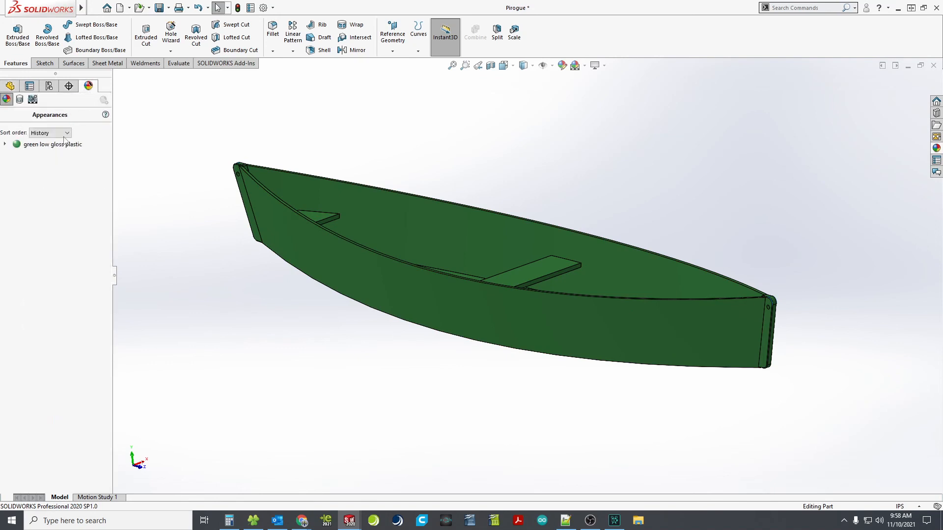
pyautogui.moveTo(28, 148)
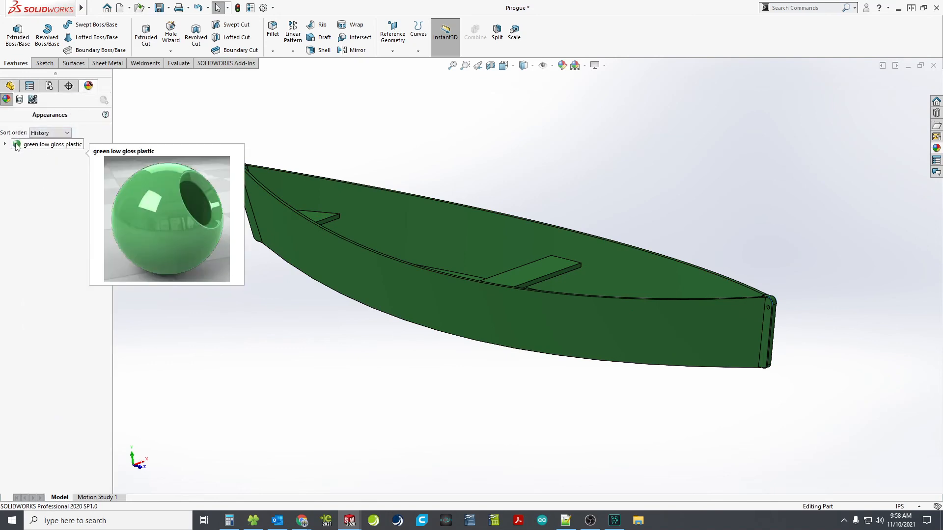
pyautogui.rightClick(17, 146)
pyautogui.click(35, 162)
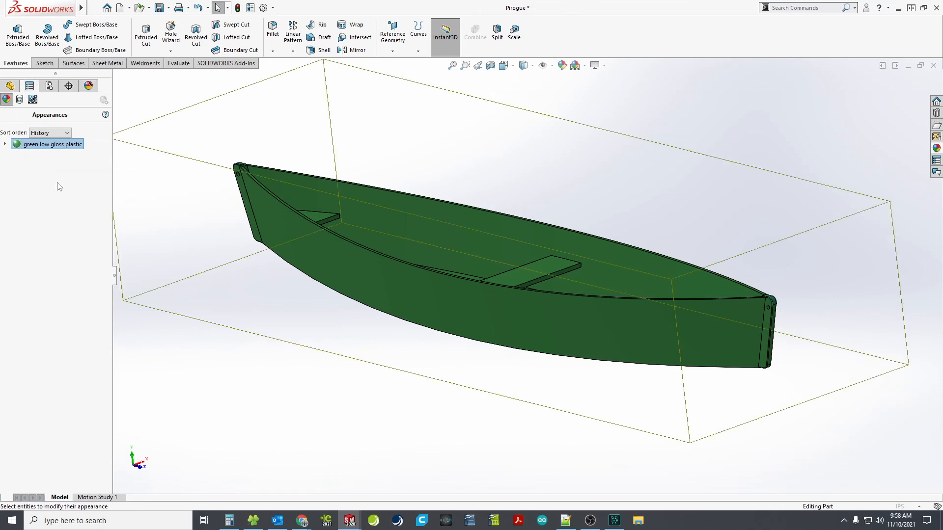
pyautogui.scroll(-2, 55, 346)
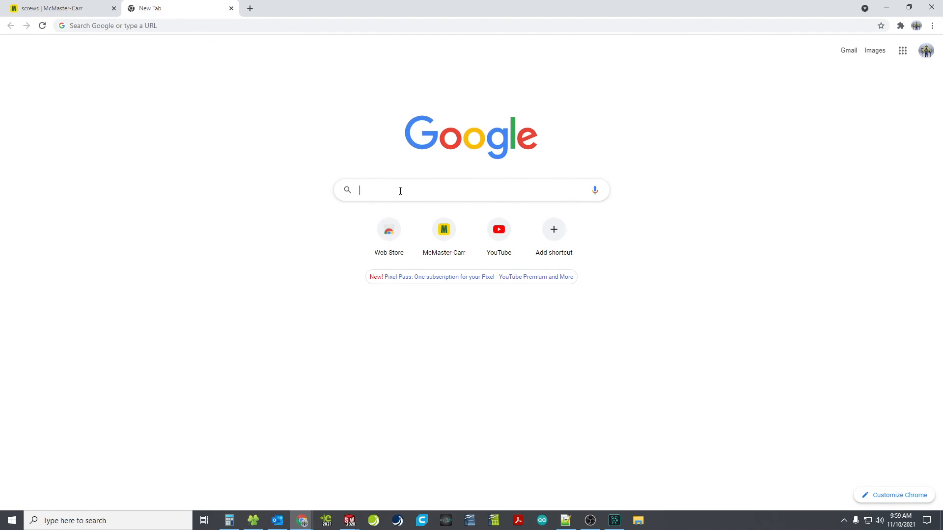
# Switch to Chrome and search Google for "rgb value of duck camo green"
pyautogui.write('rgb value')
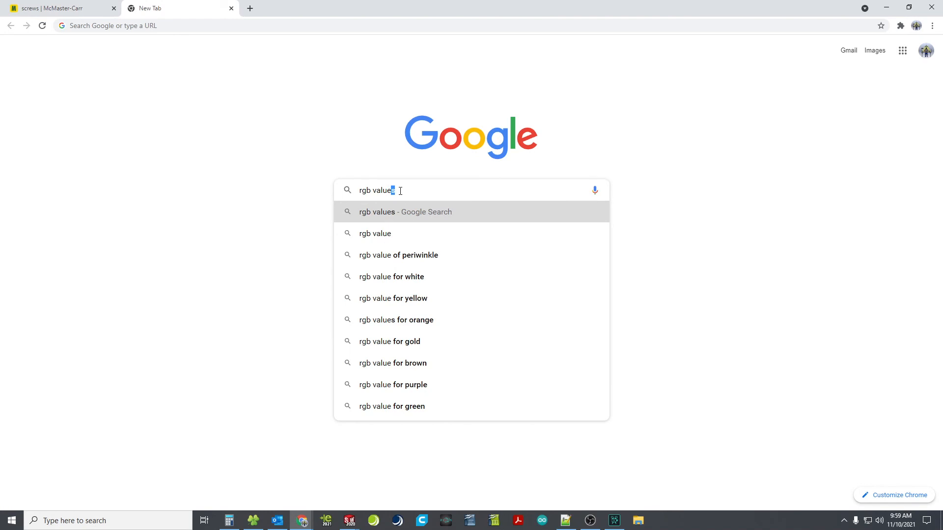
pyautogui.write(' of')
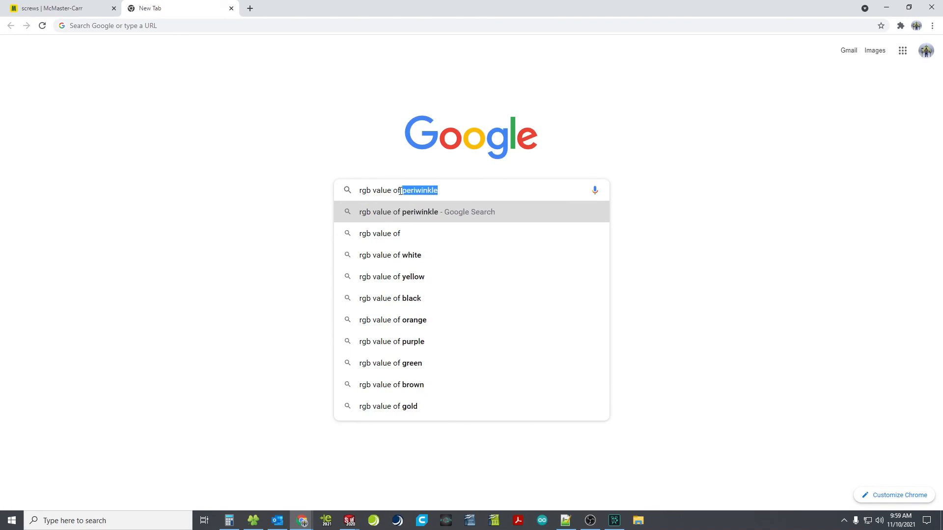
pyautogui.write(' duc')
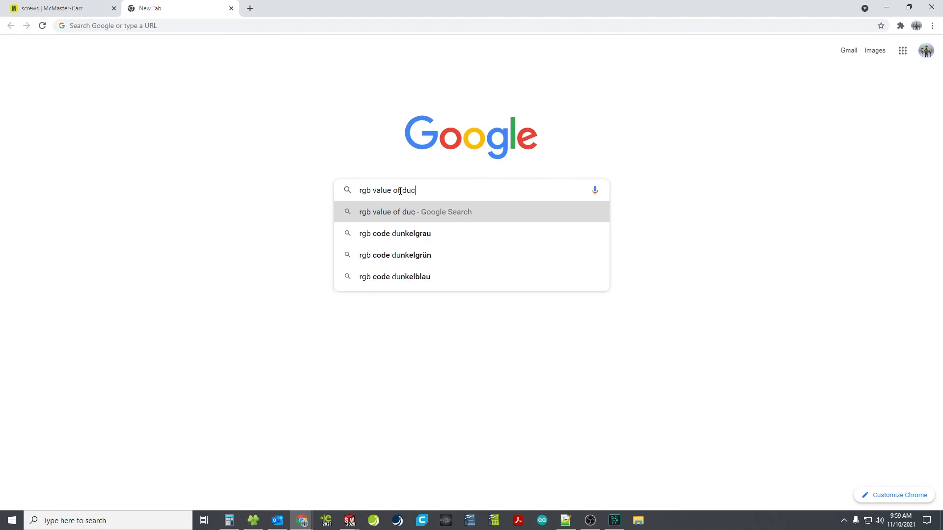
pyautogui.write('k cam')
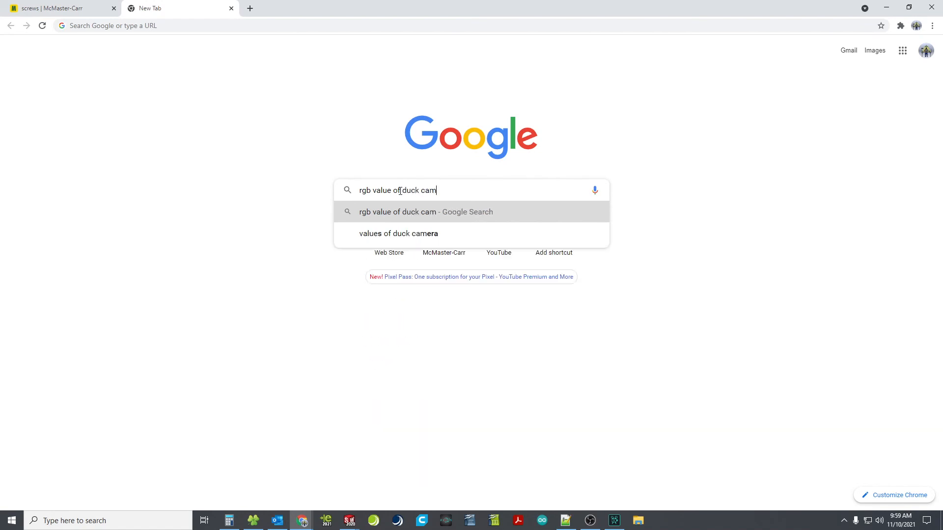
pyautogui.write('o green')
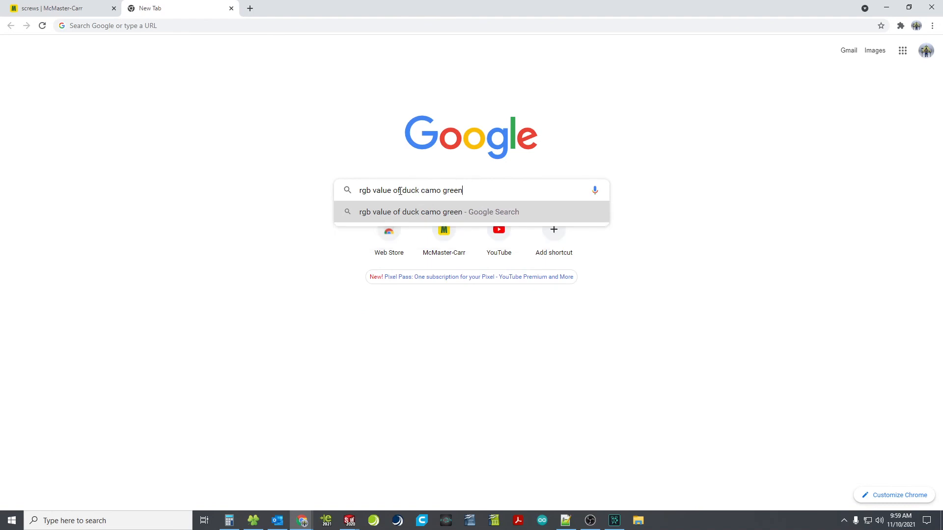
pyautogui.press('Return')
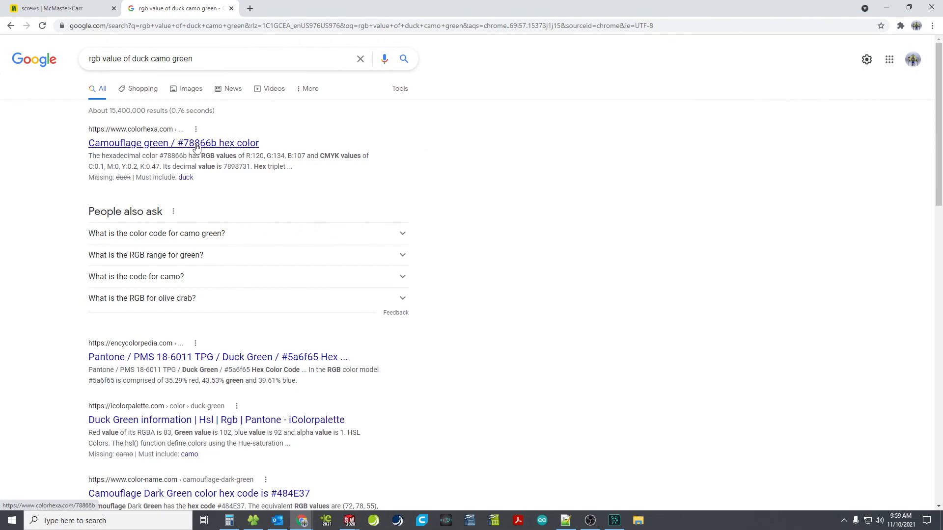
# Open the ColorHexa result for Camouflage green #78866b, read its RGB color chart, and return to SOLIDWORKS
pyautogui.click(197, 143)
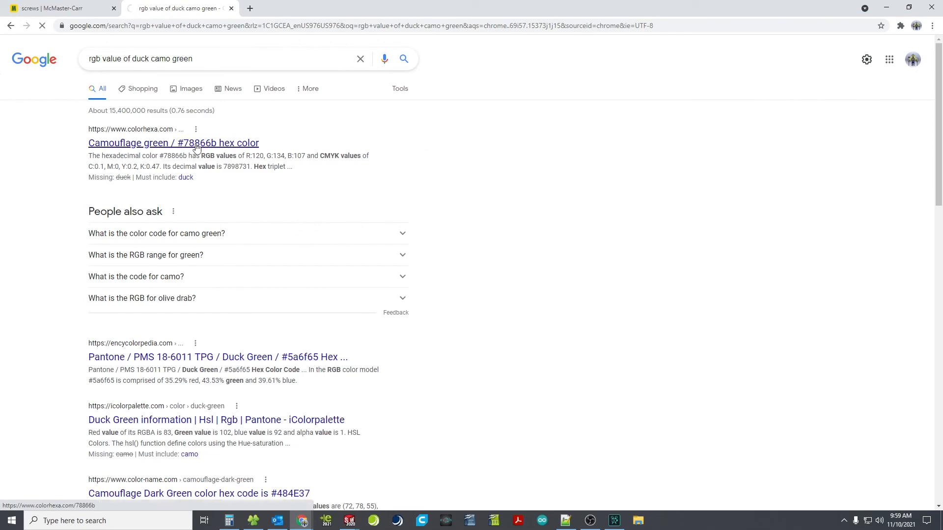
pyautogui.scroll(-3, 388, 342)
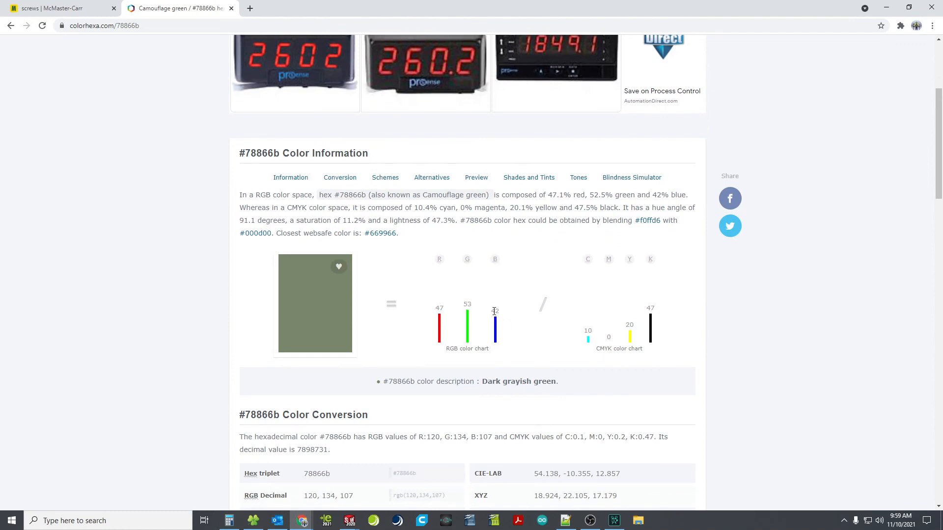
pyautogui.moveTo(294, 310)
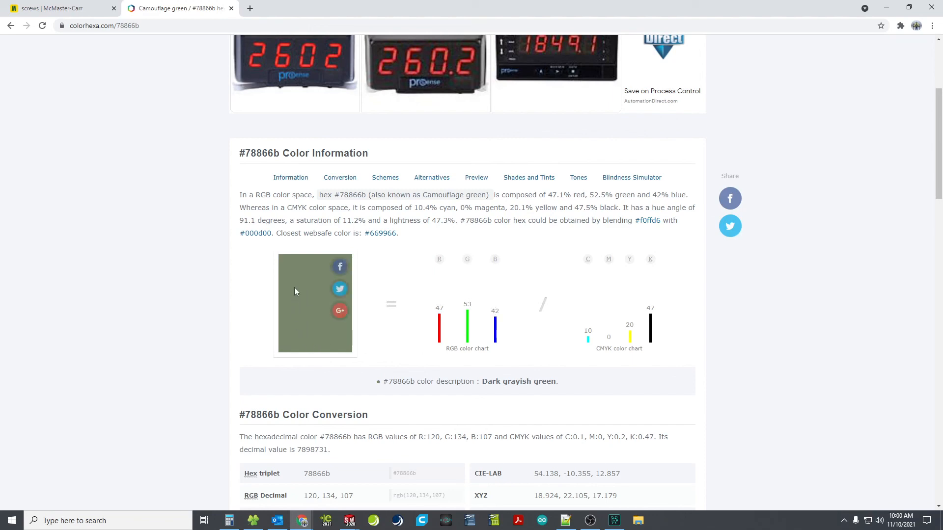
pyautogui.doubleClick(363, 10)
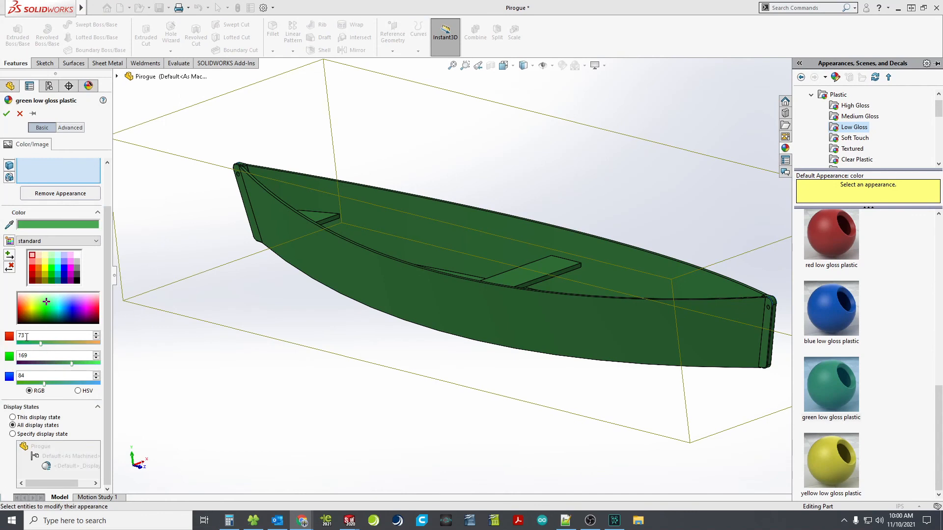
# Set the appearance color to red 47, green 53 and blue 42, apply it, and save the part
pyautogui.moveTo(27, 336); pyautogui.dragTo(18, 336)
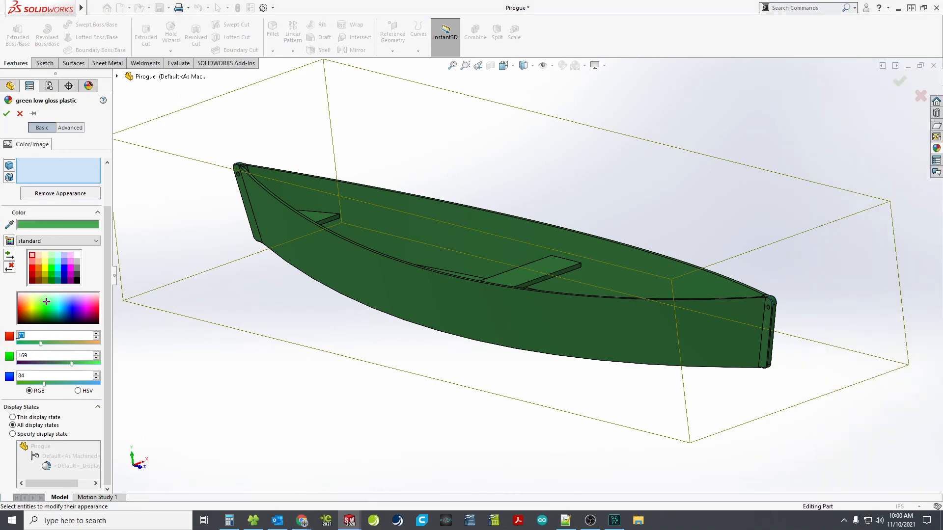
pyautogui.write('47')
pyautogui.moveTo(28, 355); pyautogui.dragTo(18, 358)
pyautogui.write('53')
pyautogui.doubleClick(32, 376)
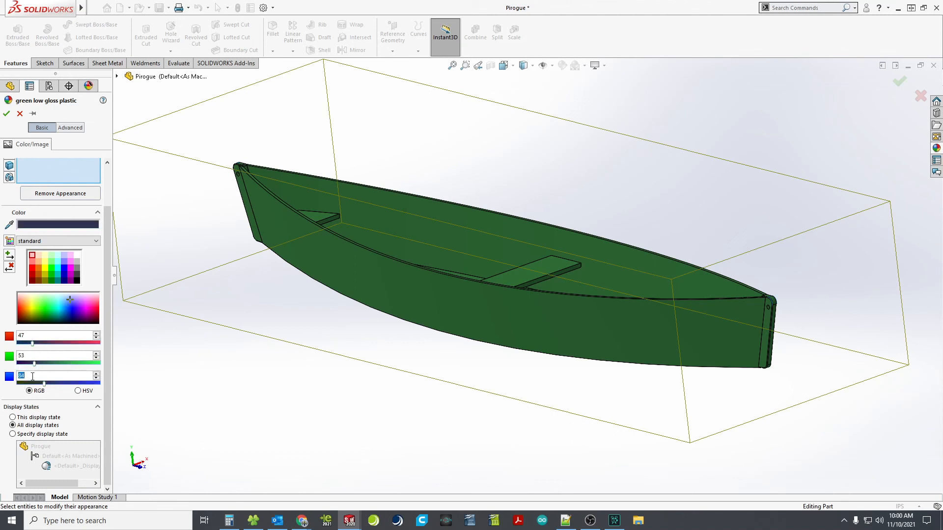
pyautogui.write('42')
pyautogui.press('Return')
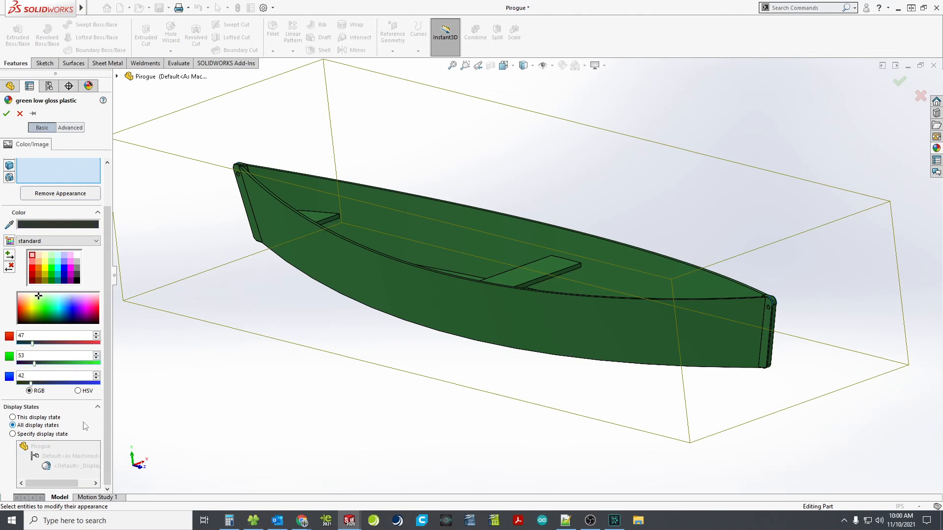
pyautogui.press('Return')
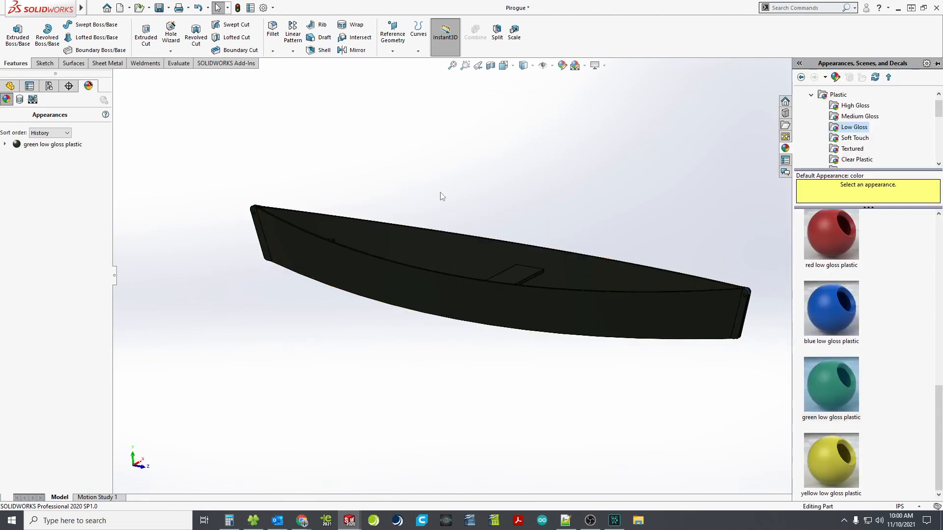
pyautogui.click(158, 7)
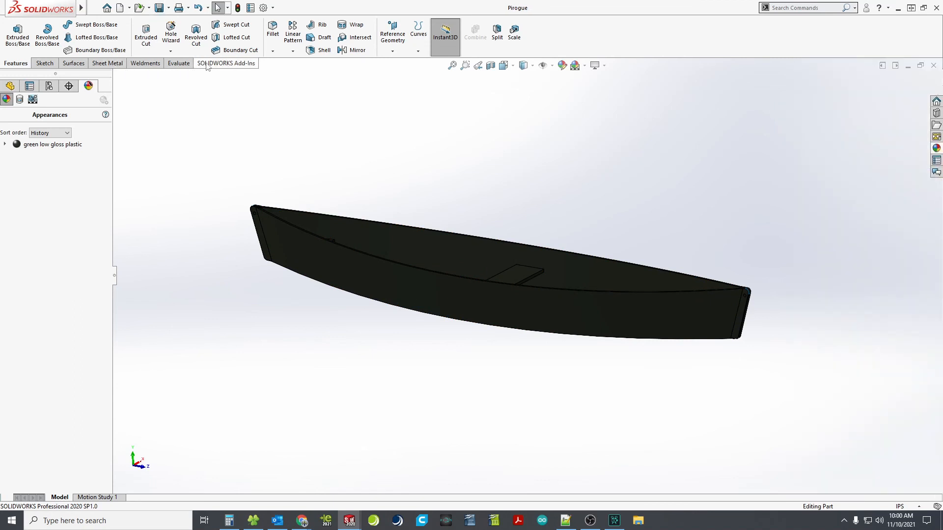
# Enable the PhotoView 360 add-in and render the pirogue in a preview window to check the new color
pyautogui.click(226, 63)
pyautogui.click(57, 35)
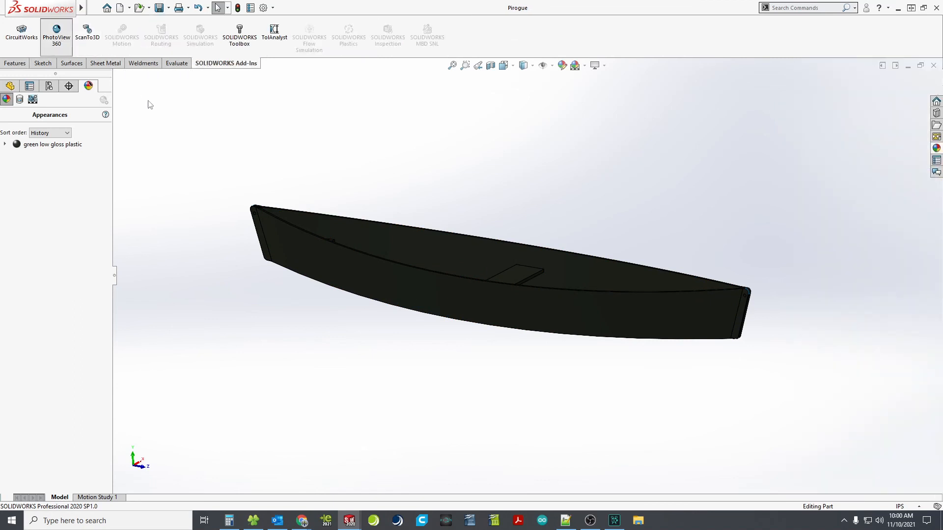
pyautogui.click(212, 64)
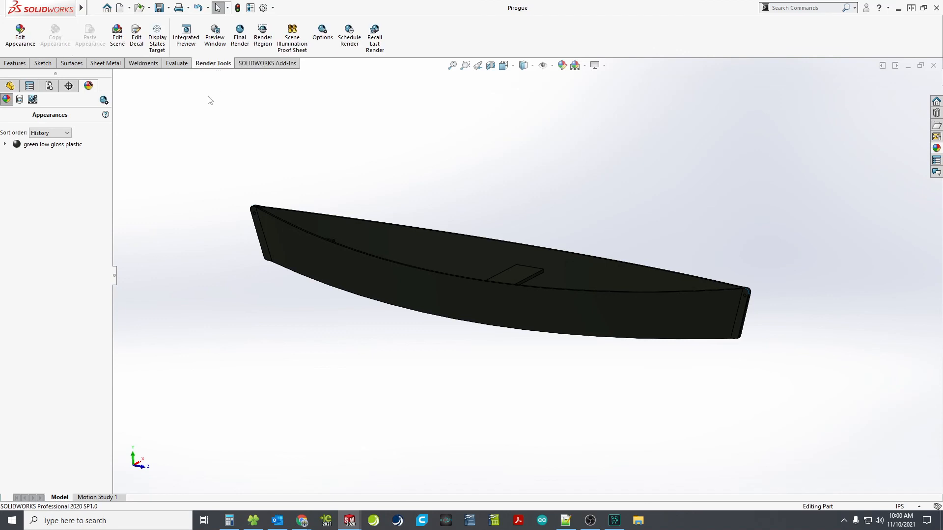
pyautogui.click(215, 37)
pyautogui.click(422, 279)
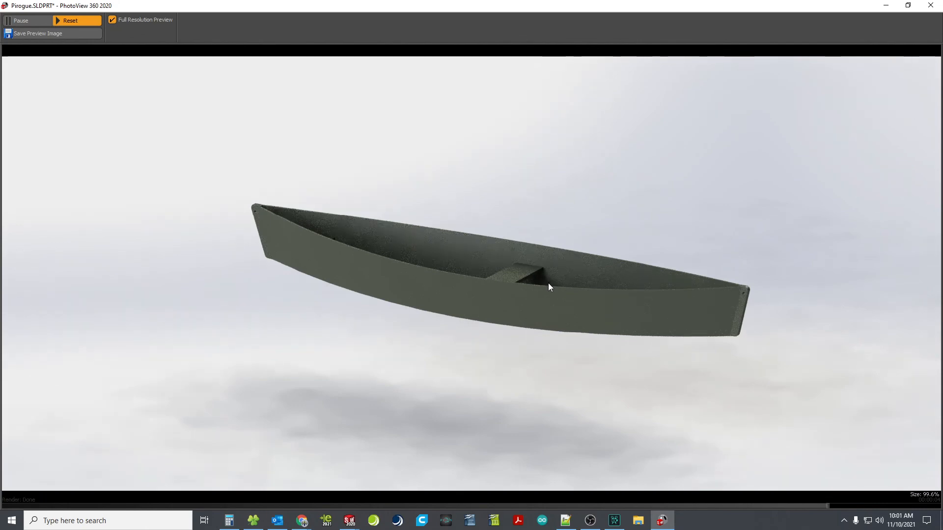
pyautogui.moveTo(506, 285)
pyautogui.mouseDown()
pyautogui.moveTo(485, 291)
pyautogui.moveTo(483, 309)
pyautogui.moveTo(494, 284)
pyautogui.mouseUp()
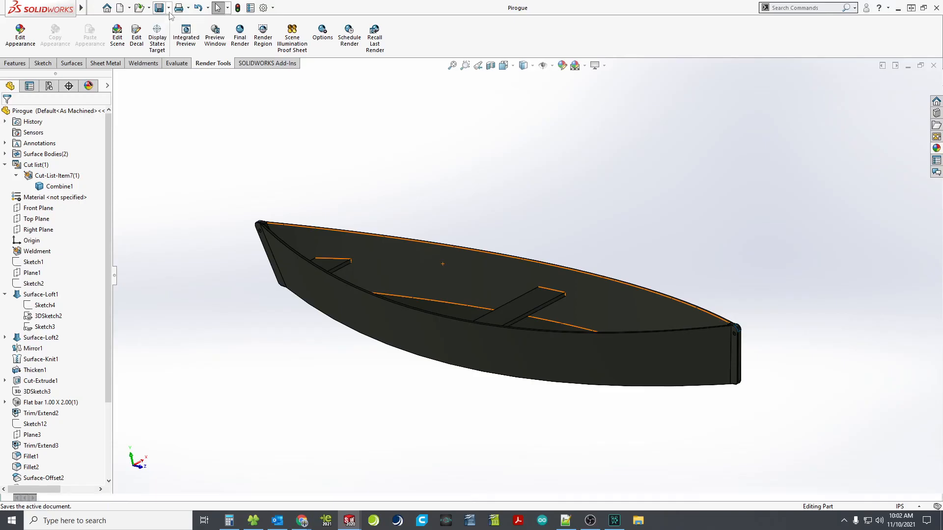
pyautogui.click(169, 7)
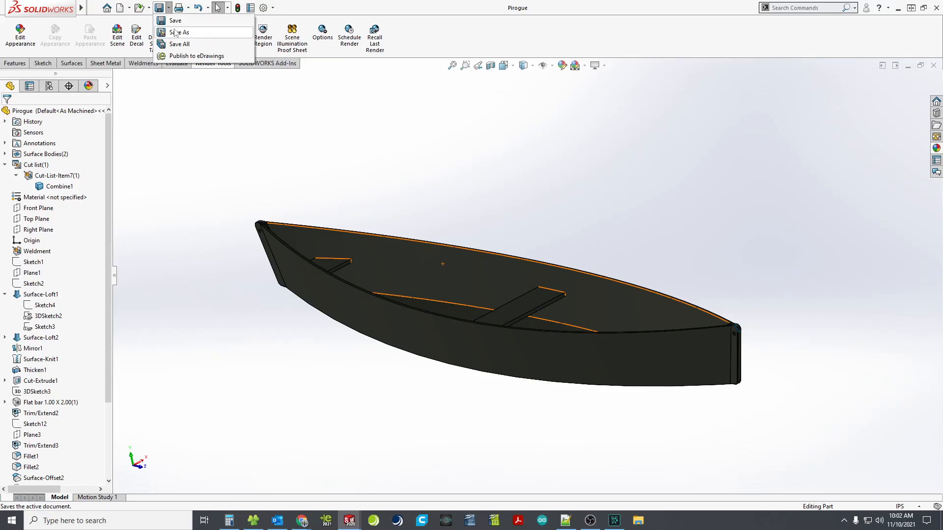
pyautogui.click(177, 32)
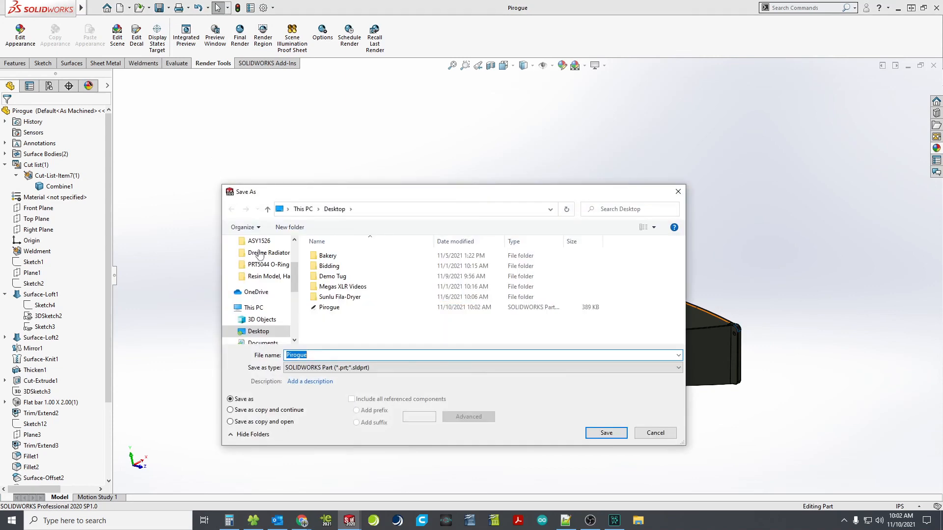
pyautogui.click(347, 367)
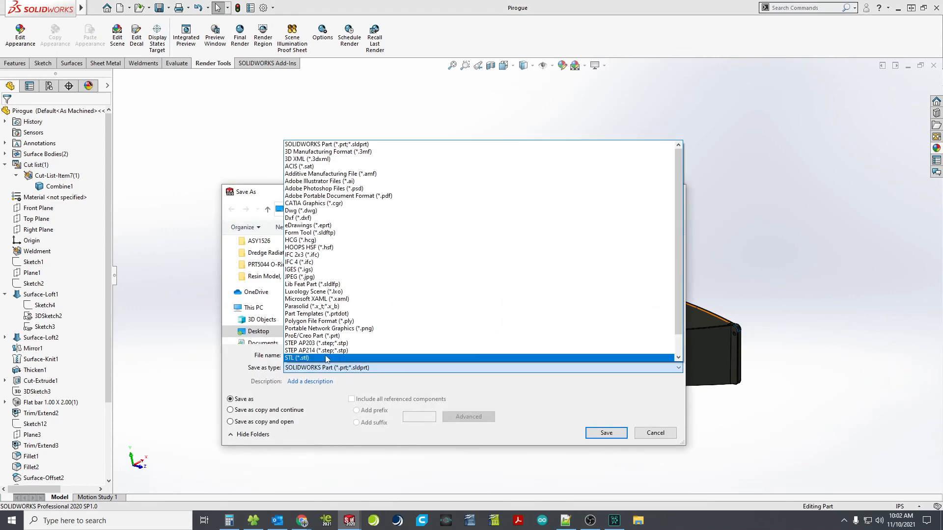
pyautogui.click(658, 437)
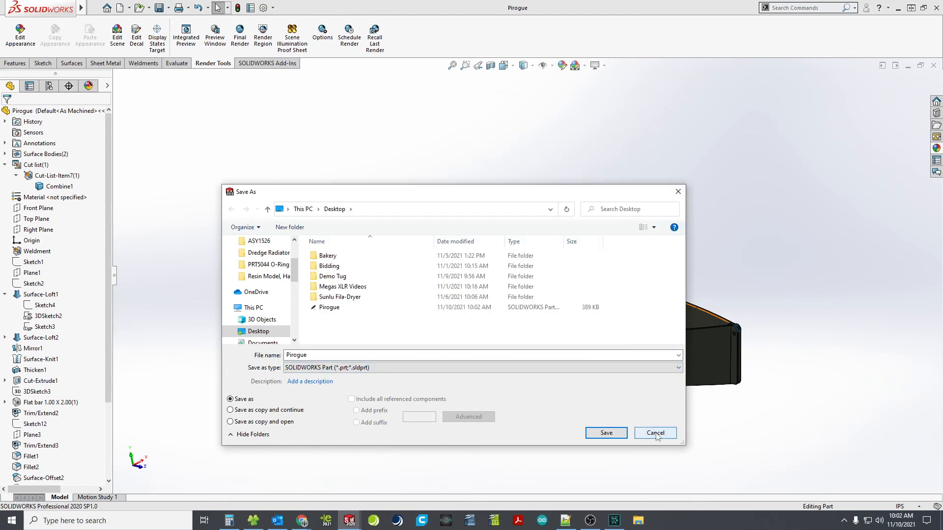
pyautogui.click(656, 434)
# Start scaling the pirogue and divide 1 by 128 in Calculator to work out the scale factor
pyautogui.scroll(-3, 64, 403)
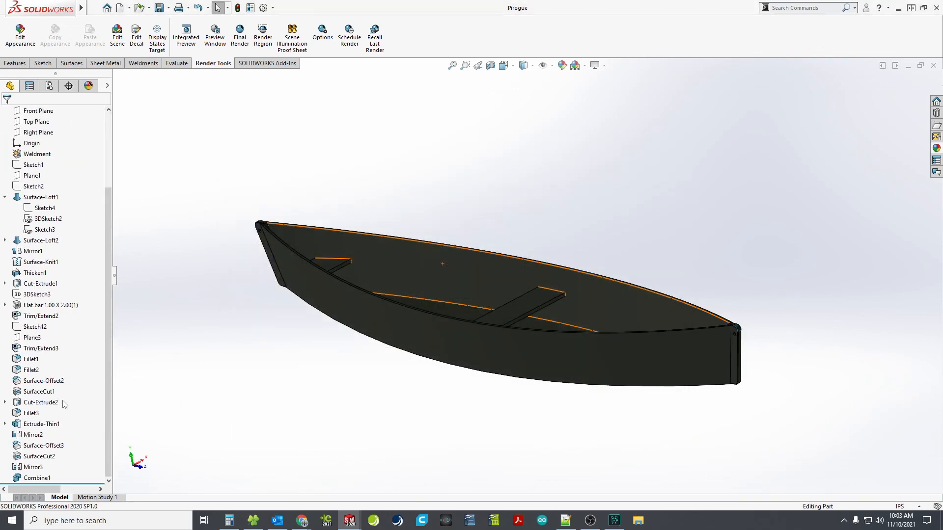
pyautogui.click(14, 62)
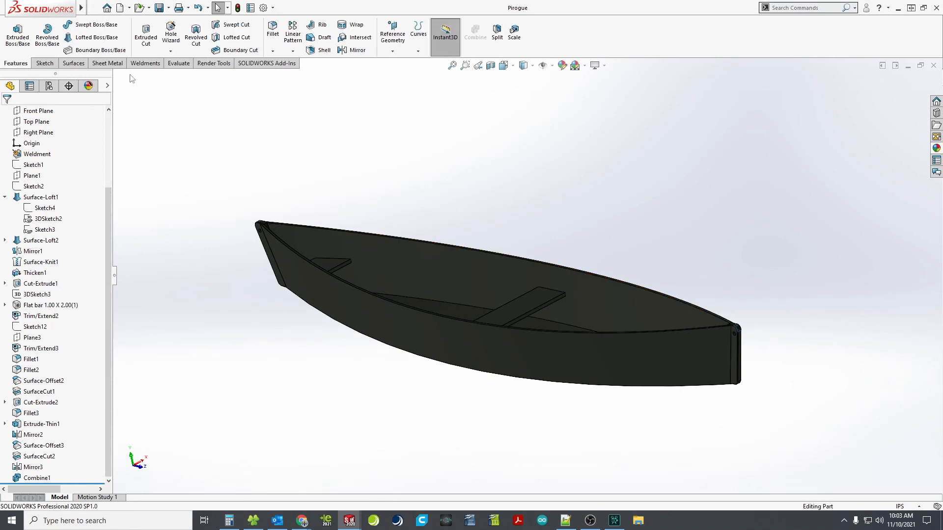
pyautogui.click(514, 39)
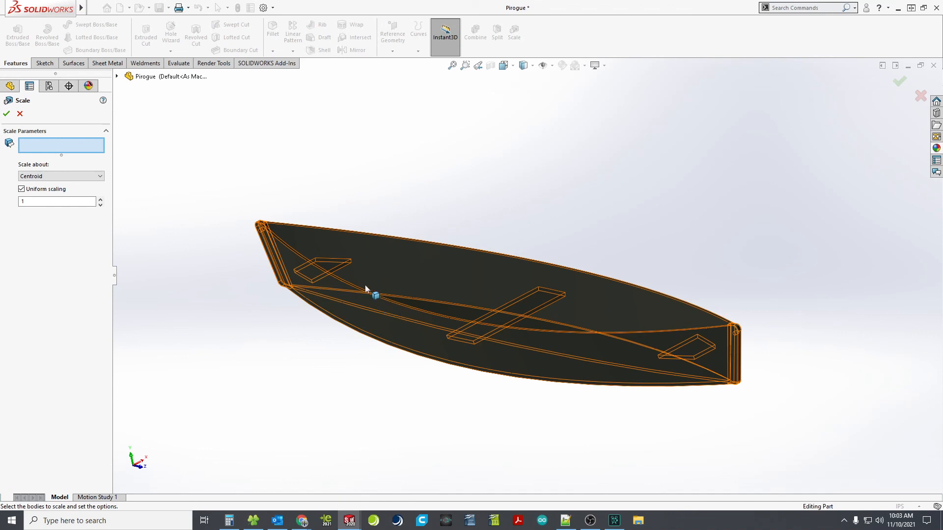
pyautogui.moveTo(39, 201); pyautogui.dragTo(23, 201)
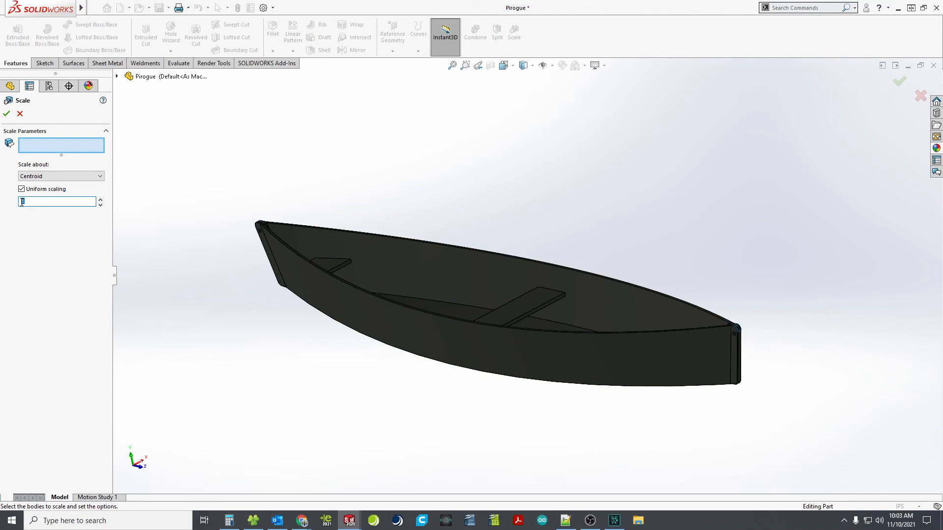
pyautogui.click(230, 521)
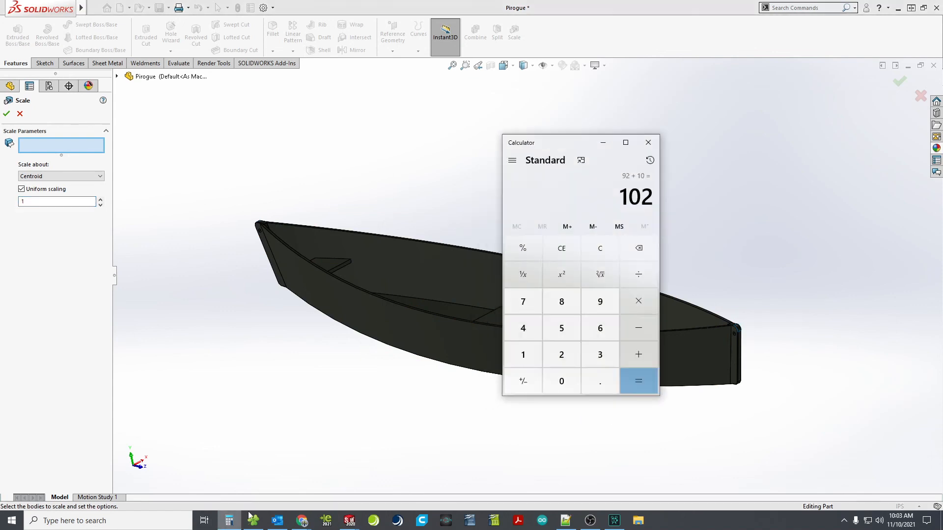
pyautogui.write('128')
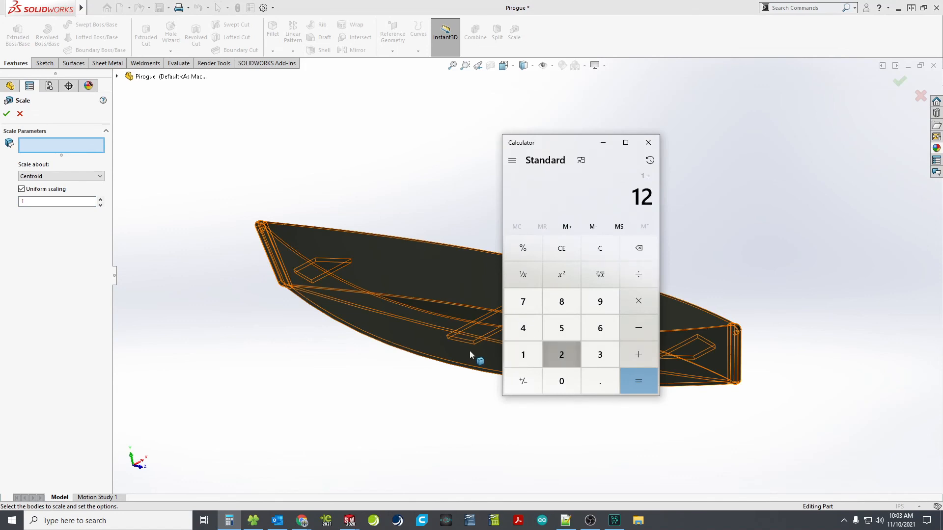
pyautogui.press('Return')
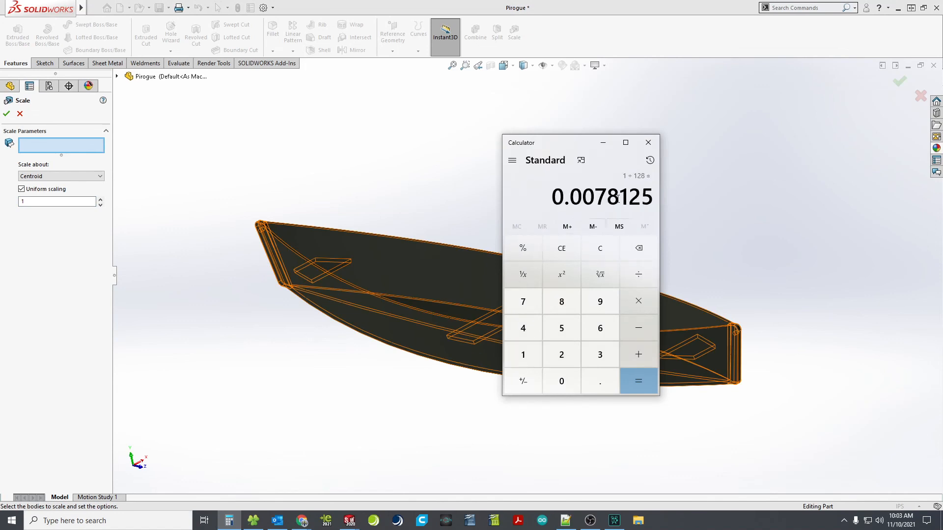
pyautogui.moveTo(619, 197); pyautogui.dragTo(600, 200)
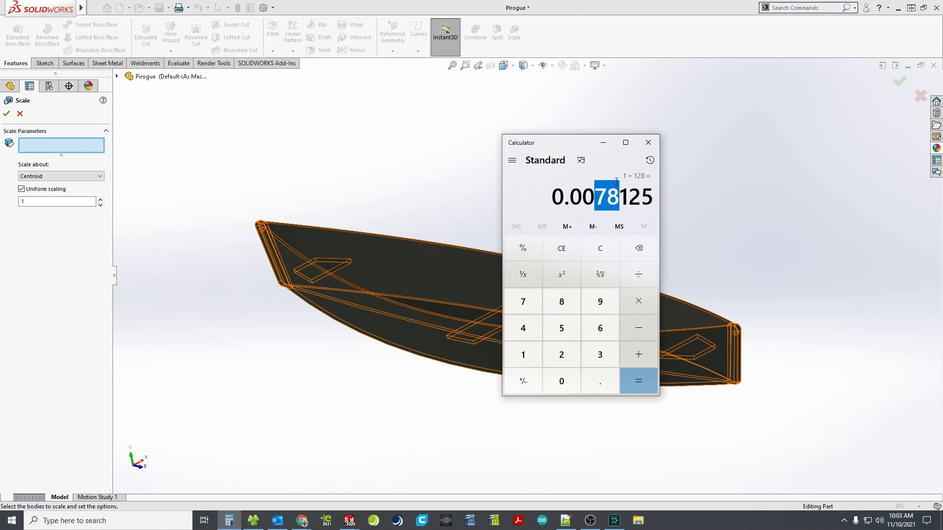
# Scale the pirogue body uniformly about its centroid by a factor of 0.008
pyautogui.click(648, 143)
pyautogui.click(31, 203)
pyautogui.press('BackSpace')
pyautogui.write('.008')
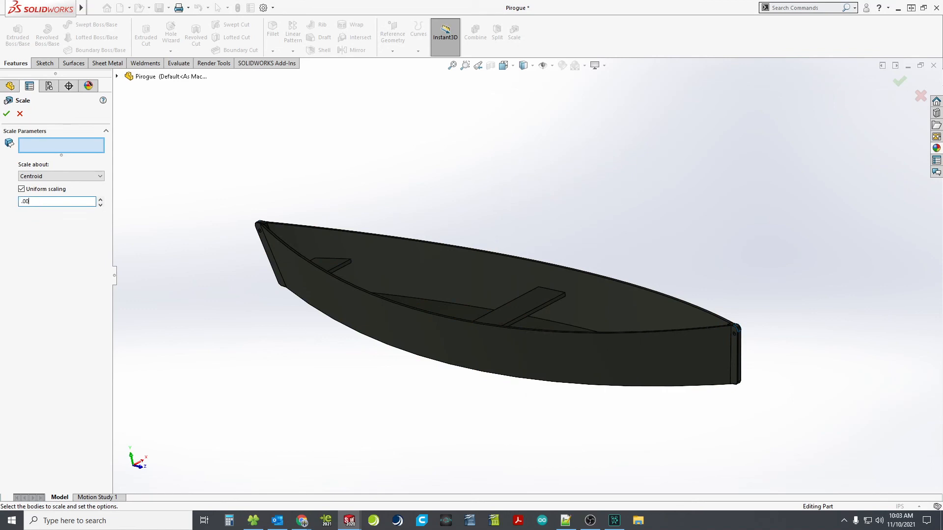
pyautogui.click(7, 113)
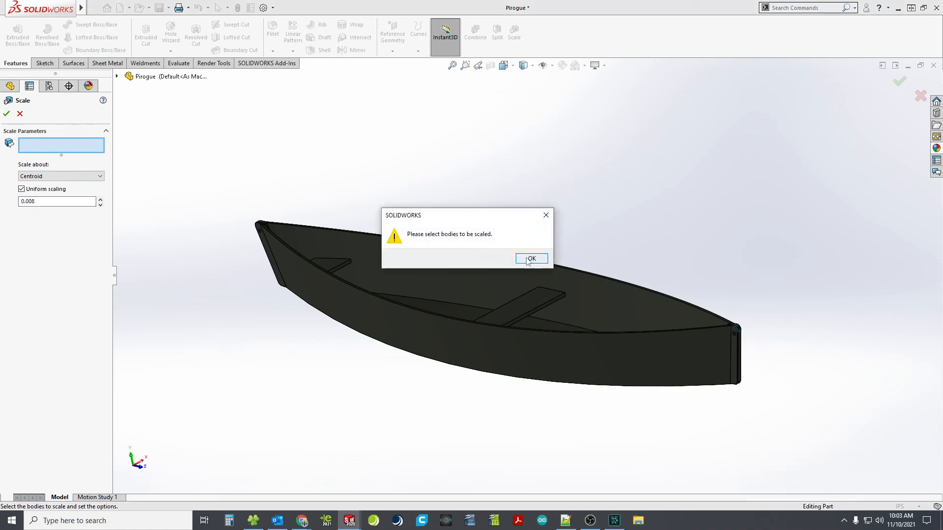
pyautogui.click(481, 285)
pyautogui.press('Return')
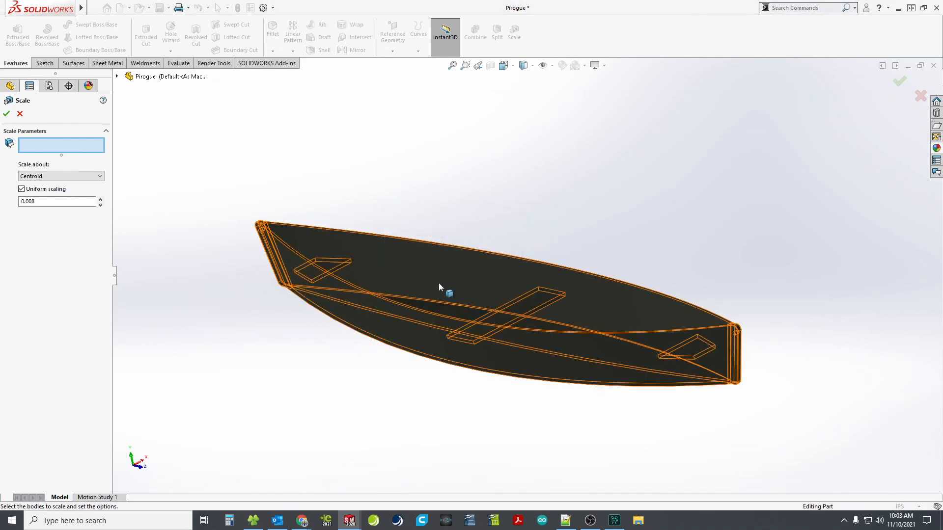
pyautogui.click(440, 290)
pyautogui.click(7, 114)
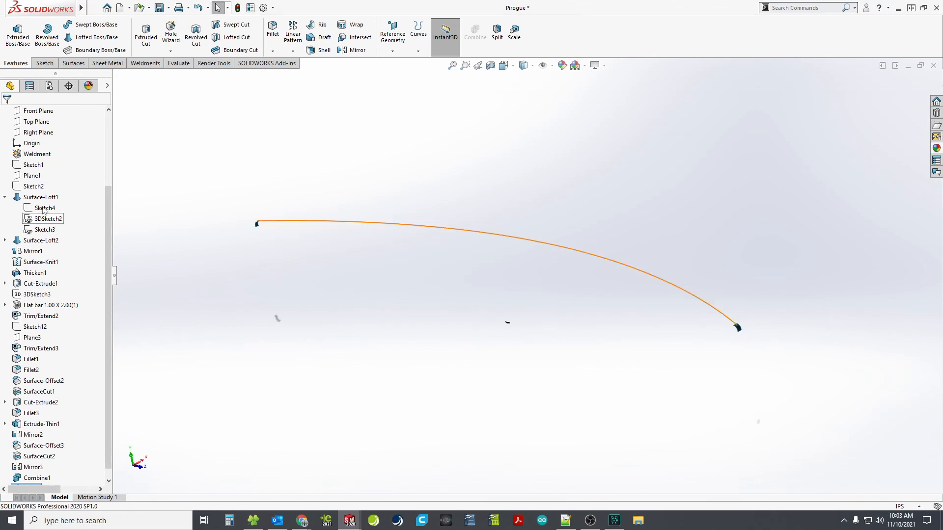
# Hide the surface bodies Surface-Offset2 and Surface-Offset3, leaving only the scaled pirogue in view
pyautogui.scroll(3, 34, 196)
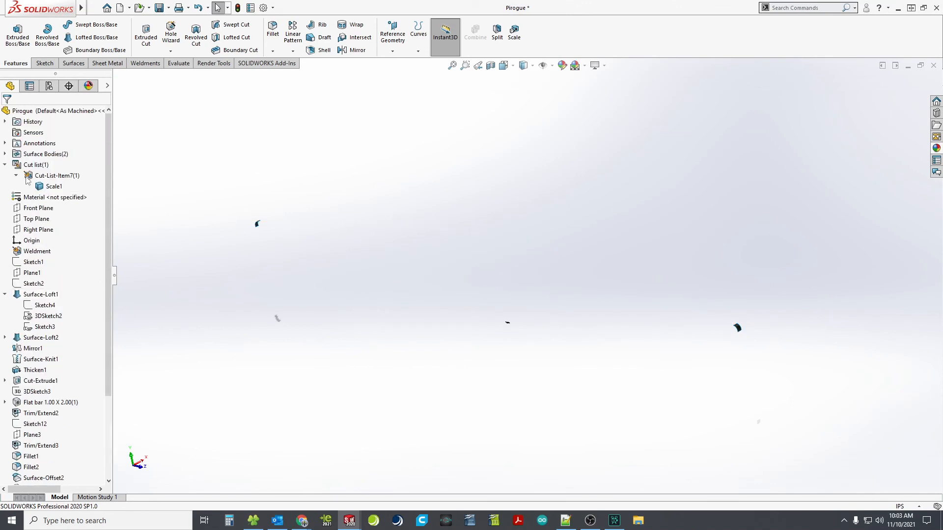
pyautogui.click(6, 154)
pyautogui.rightClick(47, 166)
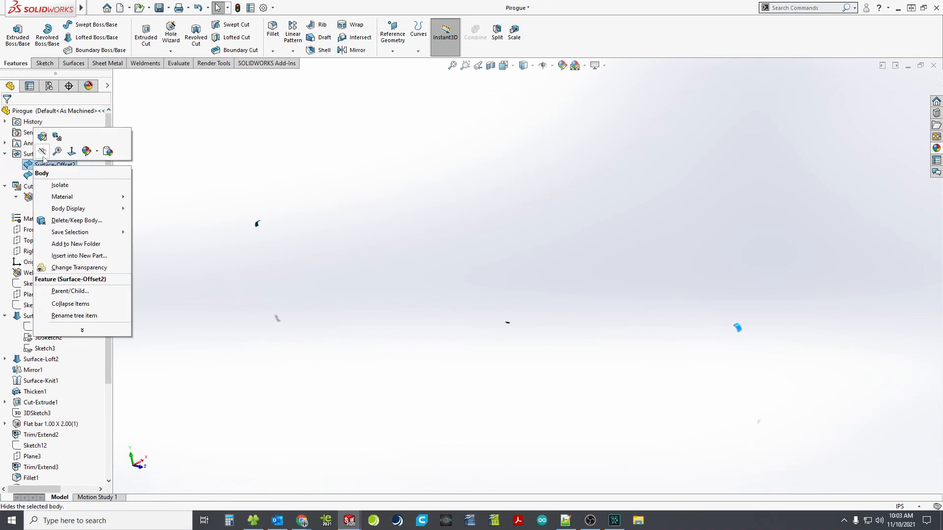
pyautogui.press('Escape')
pyautogui.rightClick(54, 176)
pyautogui.press('Escape')
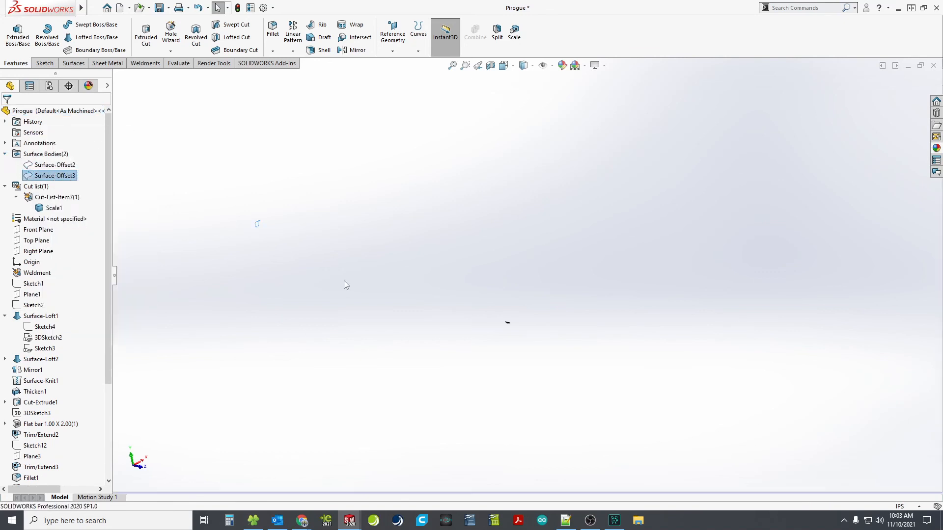
pyautogui.scroll(-10, 515, 295)
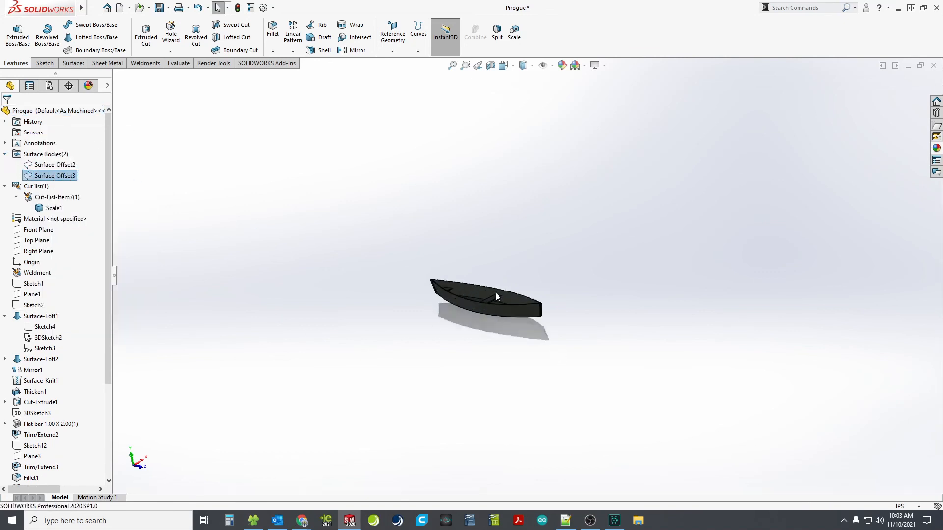
pyautogui.scroll(-8, 476, 294)
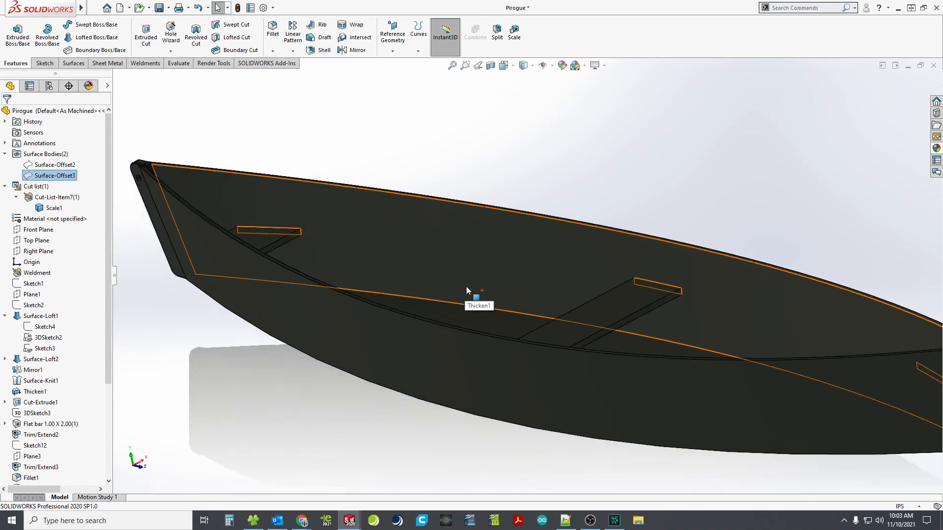
pyautogui.moveTo(473, 289); pyautogui.dragTo(490, 290, button='middle')
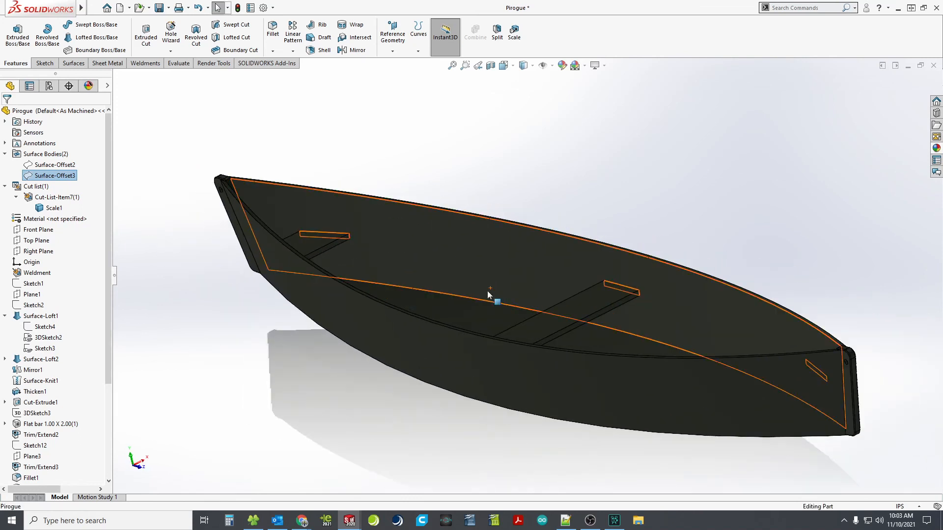
# Export only the selected Scale1 body to the Desktop as an STL file named Pirogue, and save the part
pyautogui.click(168, 7)
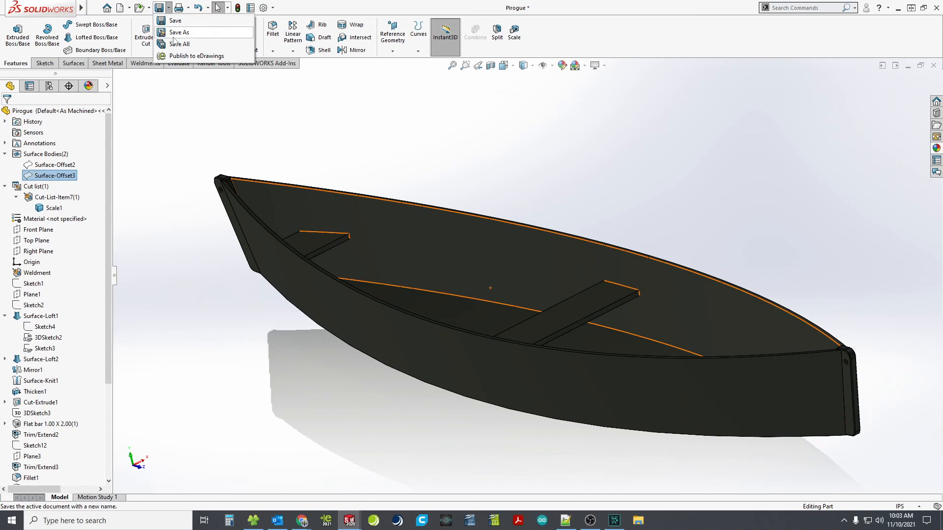
pyautogui.click(177, 32)
pyautogui.click(311, 368)
pyautogui.scroll(-5, 311, 369)
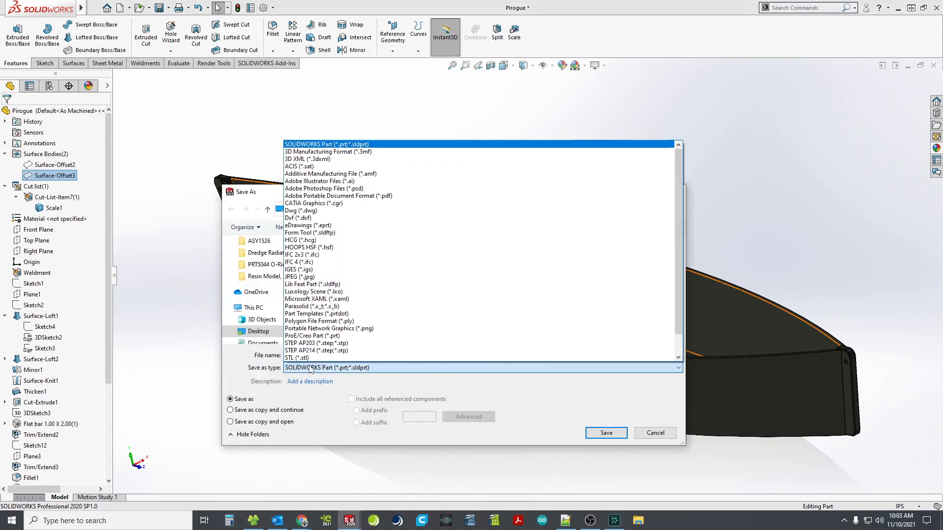
pyautogui.click(314, 363)
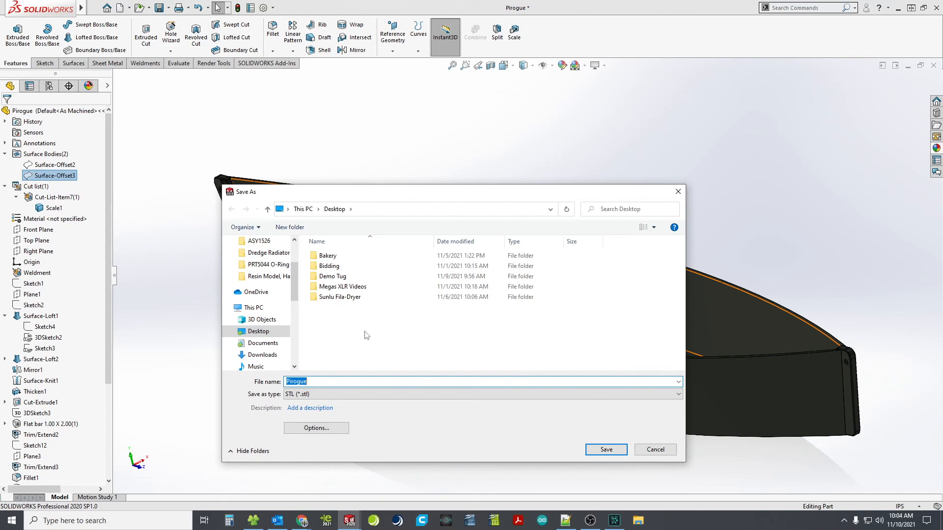
pyautogui.press('Return')
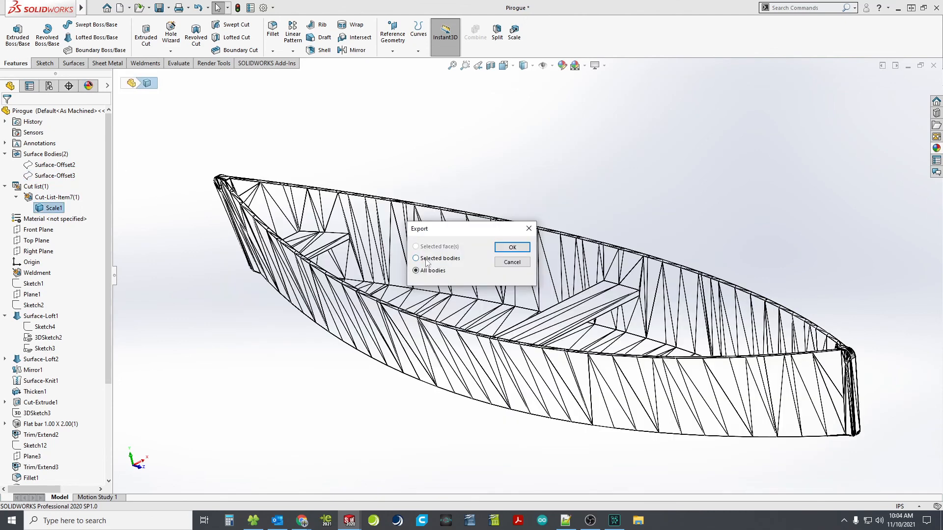
pyautogui.click(510, 248)
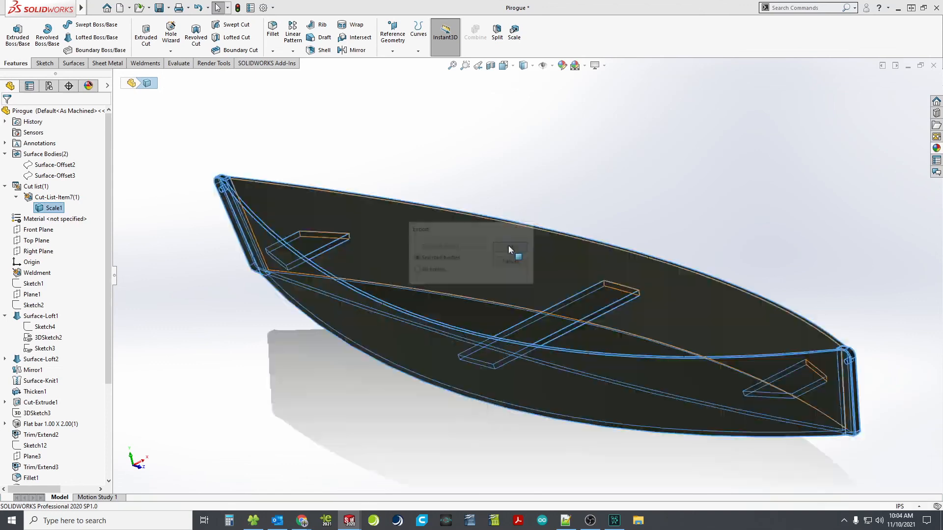
pyautogui.click(232, 368)
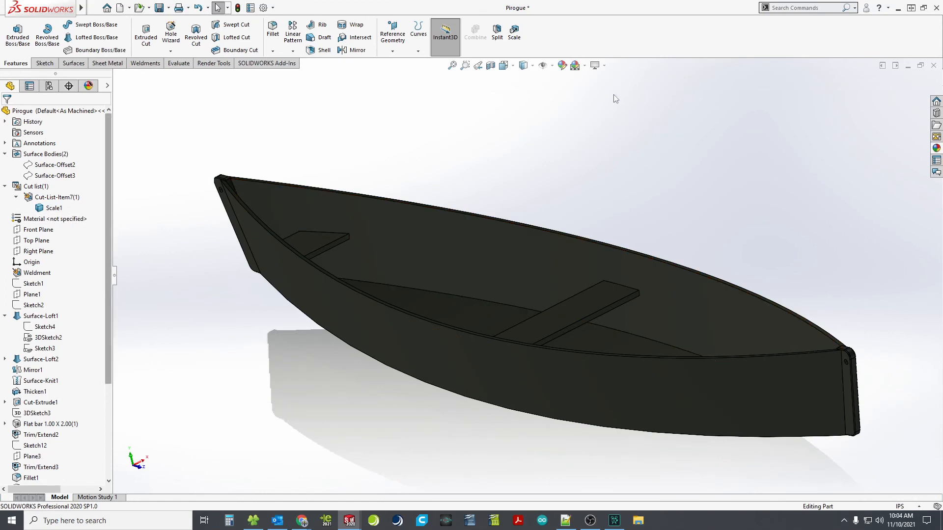
pyautogui.click(159, 8)
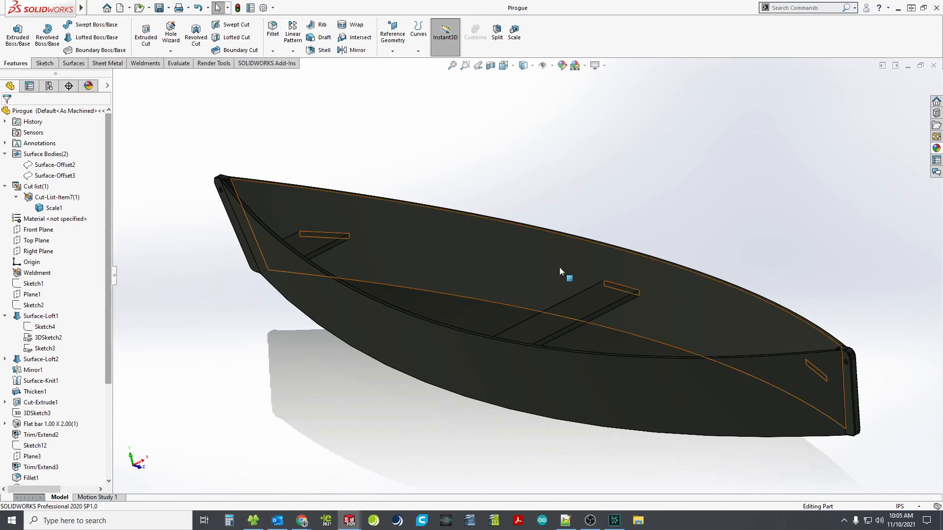